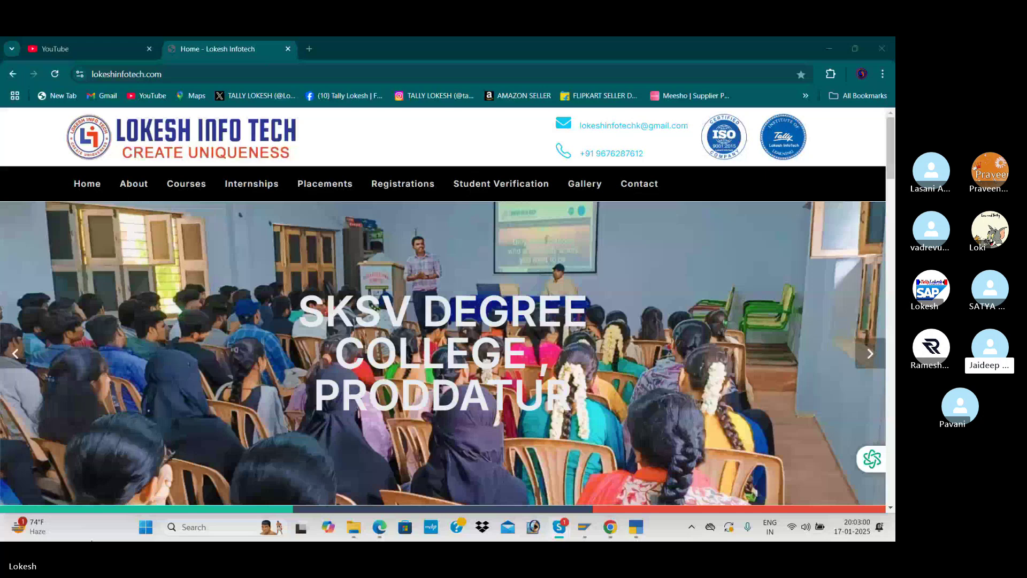
{"action": "left_click", "coordinate": [879, 357]}
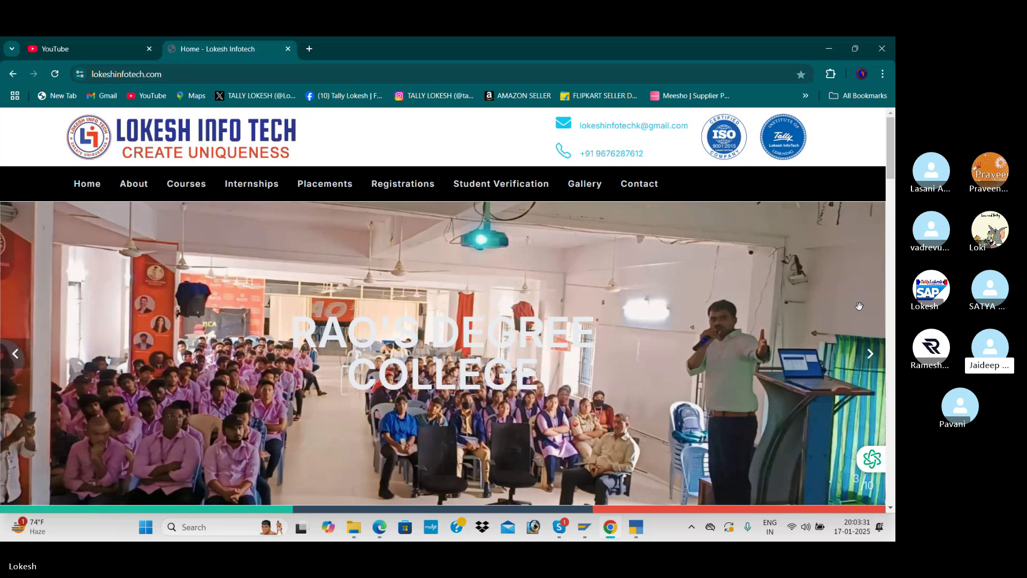
{"action": "left_click", "coordinate": [871, 357]}
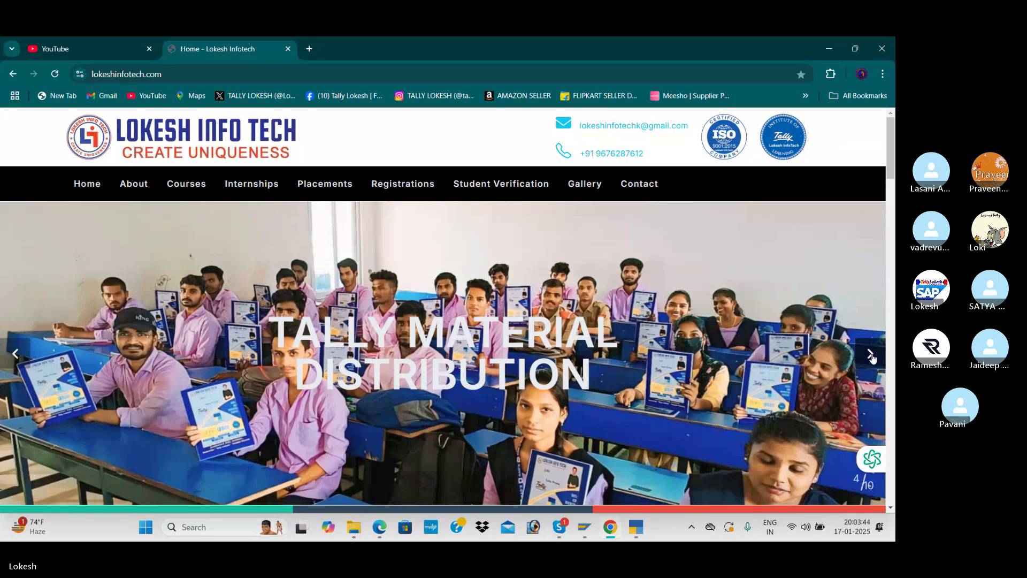
{"action": "key", "text": "alt+Tab"}
{"action": "key", "text": "alt+Tab"}
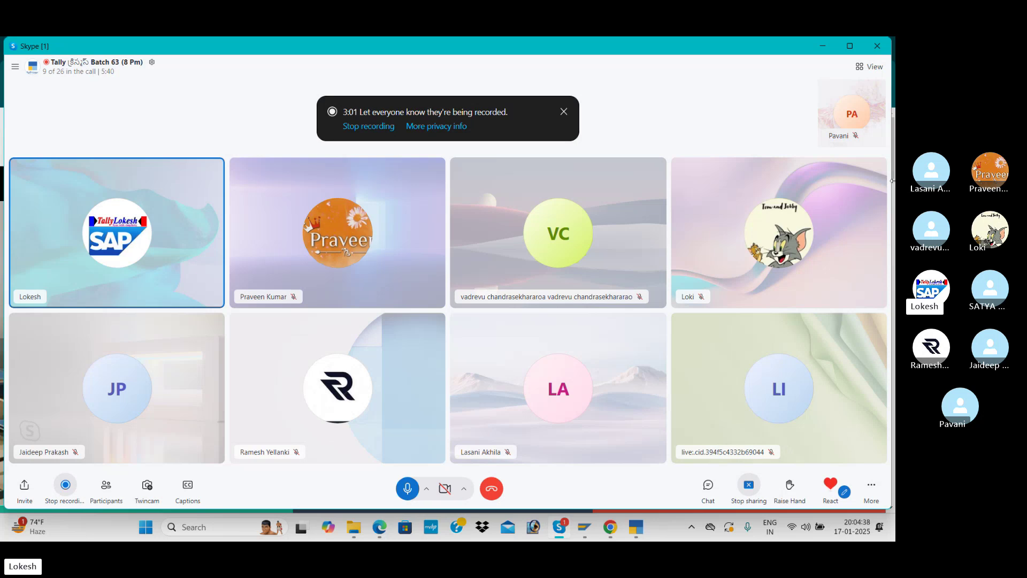
Switch to TallyPrime and open the creation form for a new company from the company list
{"action": "left_click", "coordinate": [638, 532]}
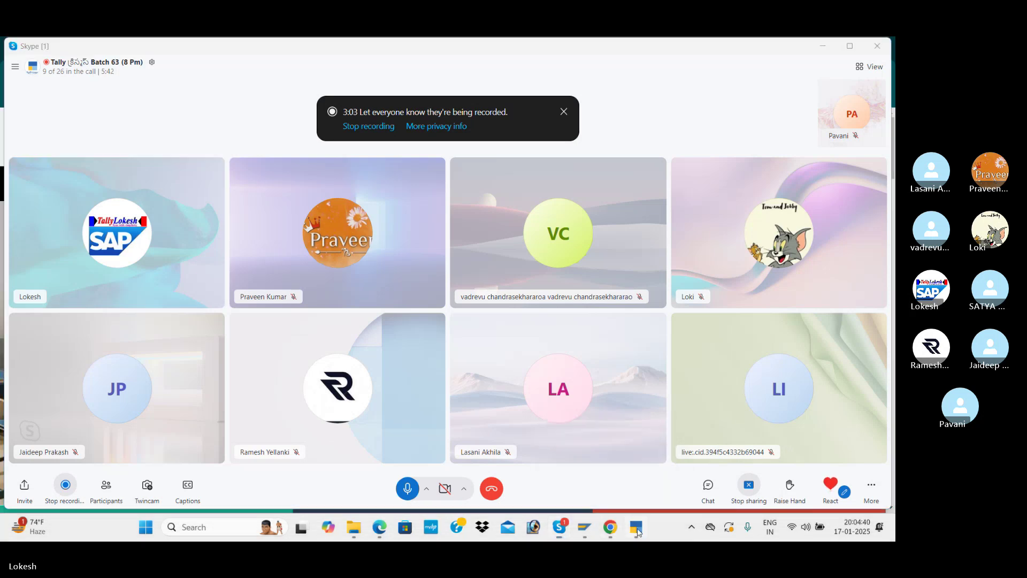
{"action": "key", "text": "Up"}
{"action": "key", "text": "Up"}
{"action": "key", "text": "Up"}
{"action": "key", "text": "Up"}
{"action": "key", "text": "Up"}
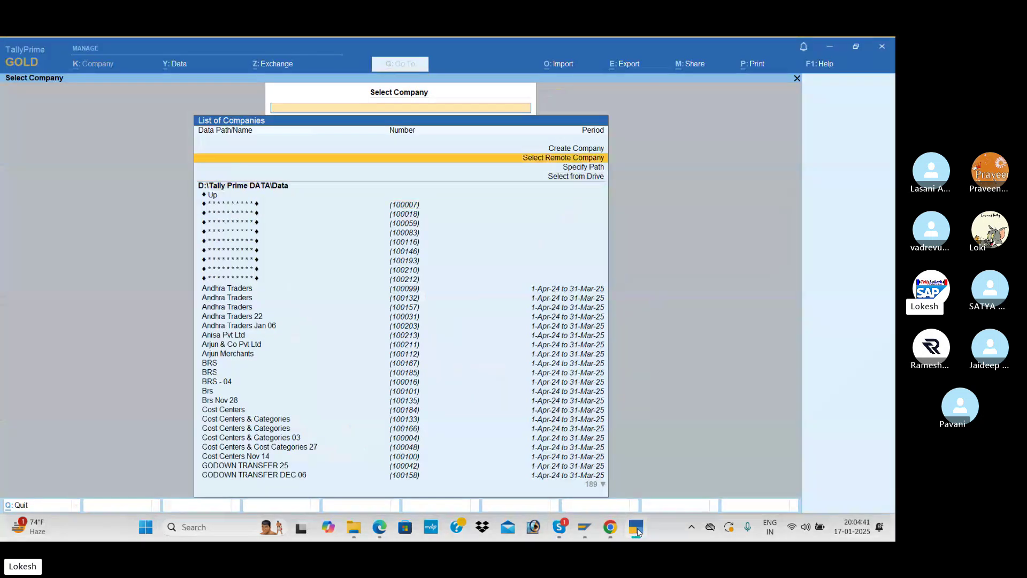
{"action": "key", "text": "Return"}
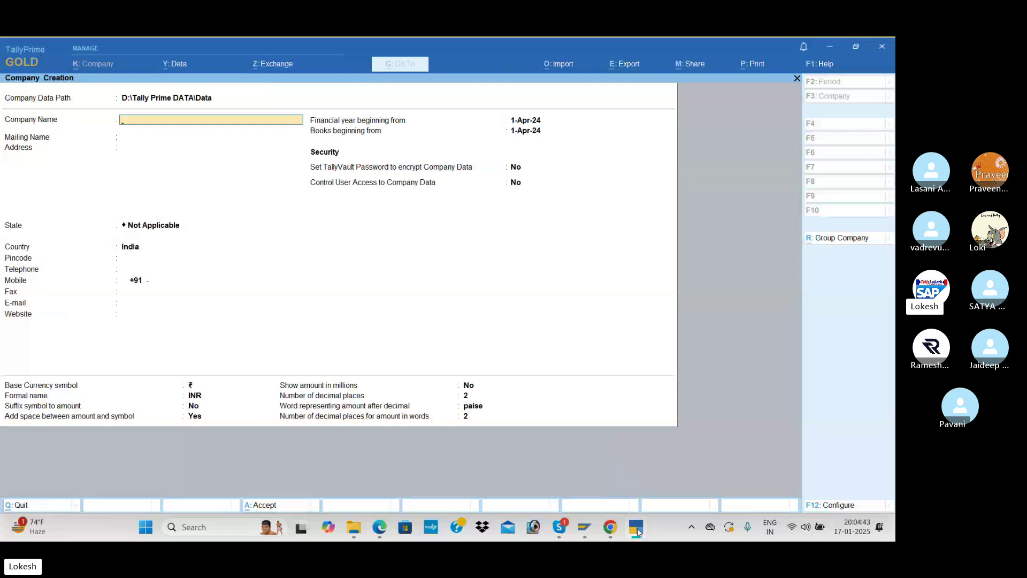
Create a company named PARTNERSHIP JAN 17 with Andhra Pradesh as its state, accepting the remaining defaults
{"action": "type", "text": "PART"}
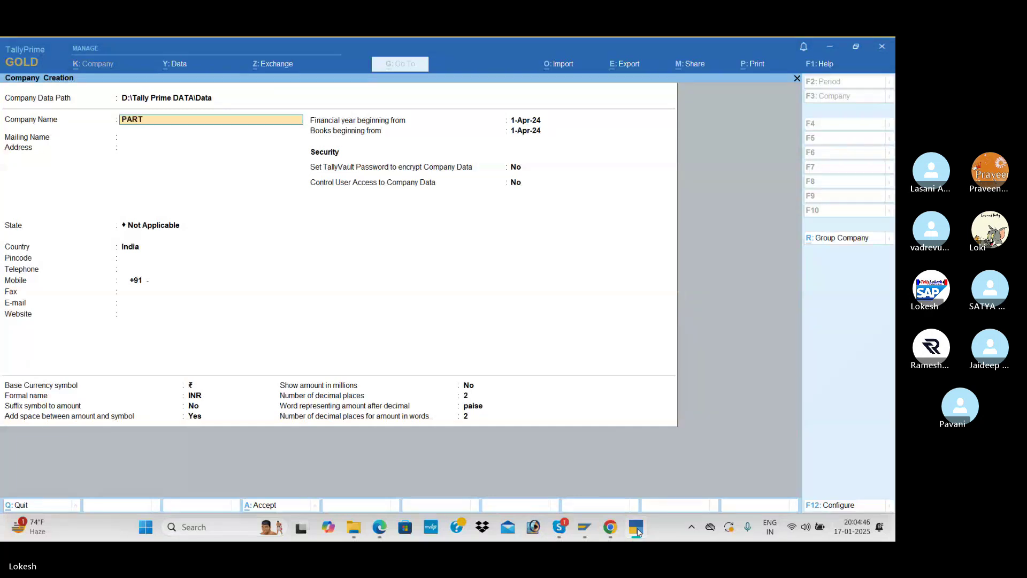
{"action": "type", "text": "NERSHIP"}
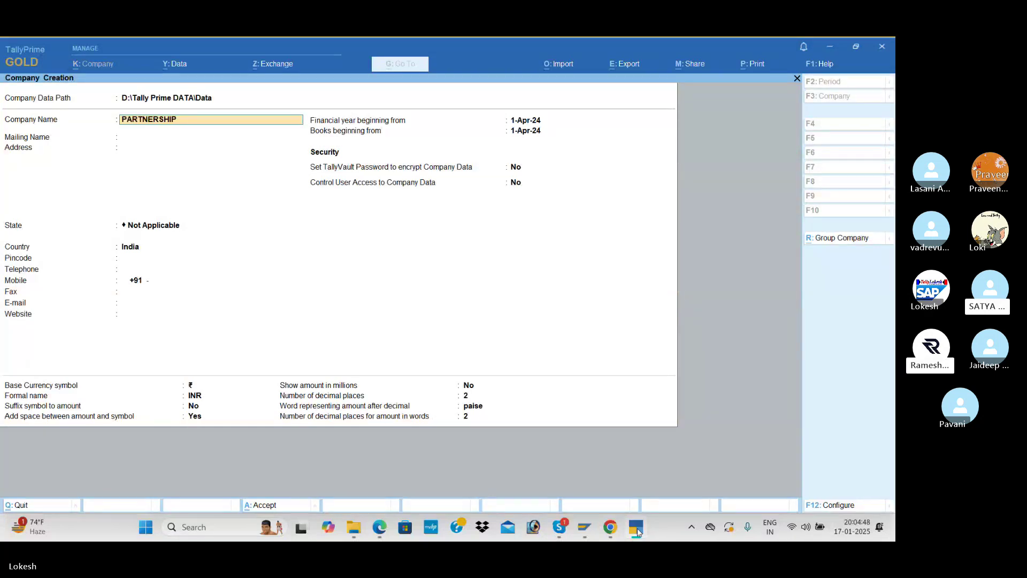
{"action": "type", "text": " JAN 1"}
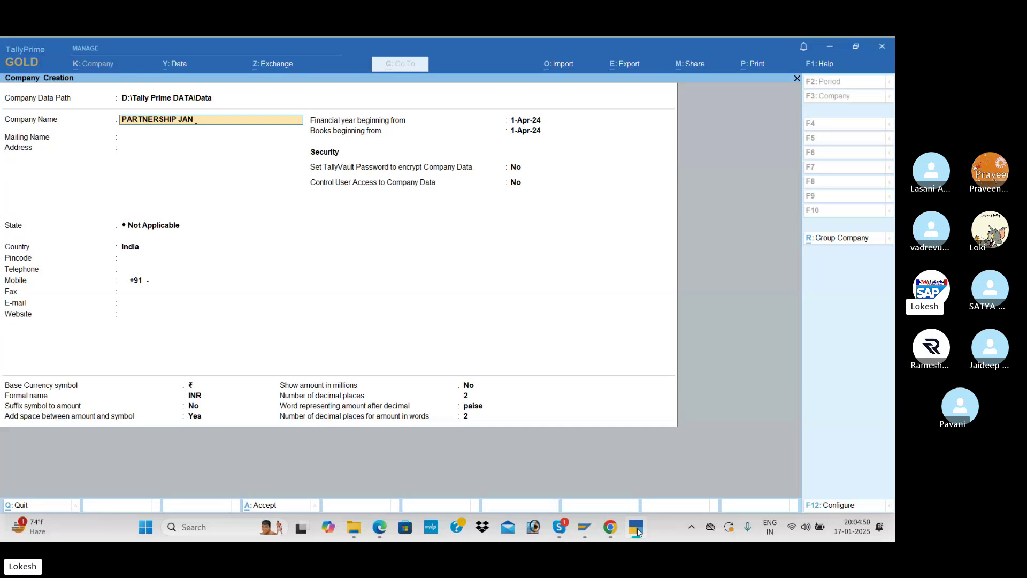
{"action": "key", "text": "Return"}
{"action": "key", "text": "Return"}
{"action": "key", "text": "Return"}
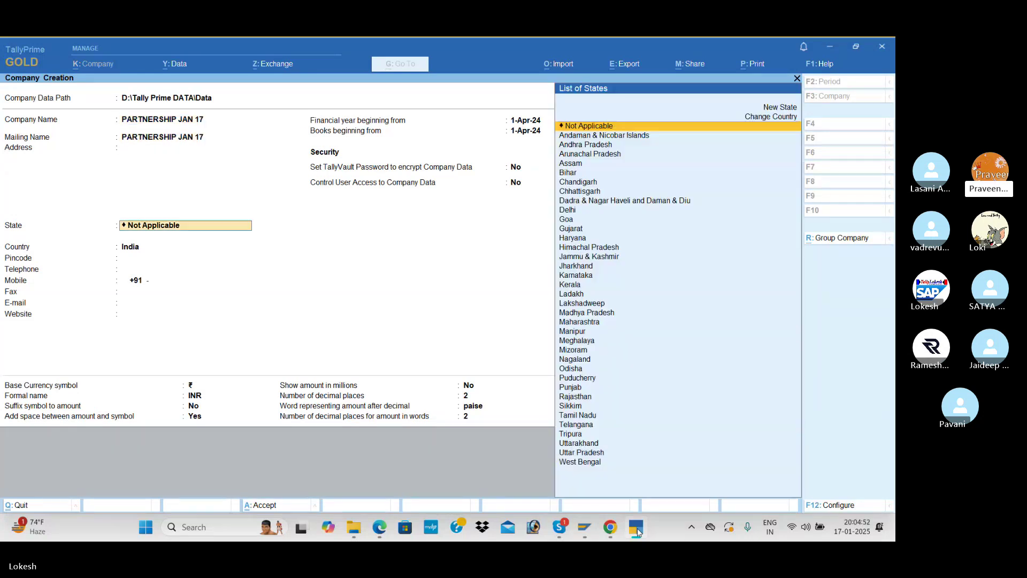
{"action": "key", "text": "Down"}
{"action": "key", "text": "Return"}
{"action": "key", "text": "ctrl"}
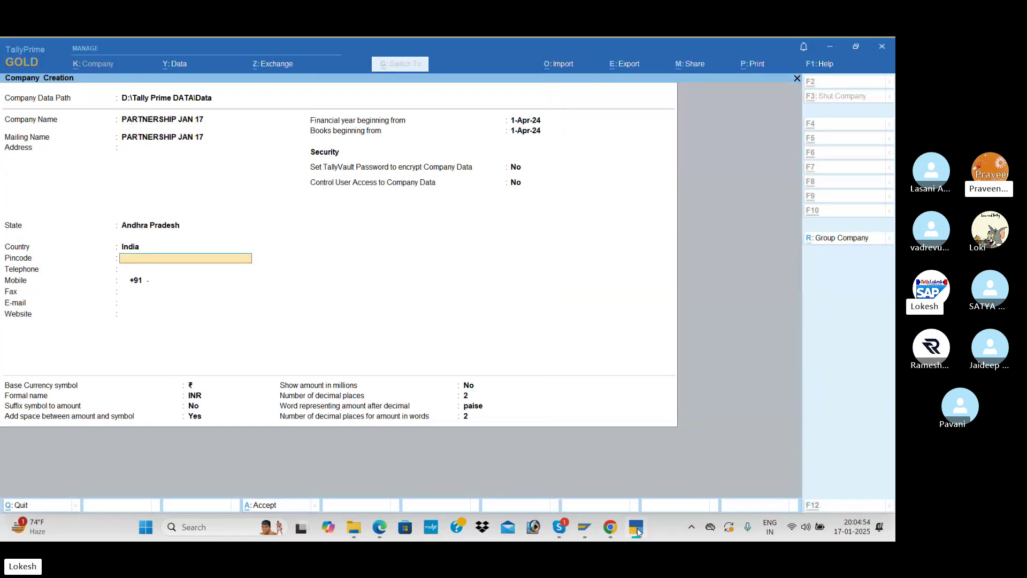
{"action": "key", "text": "ctrl+a"}
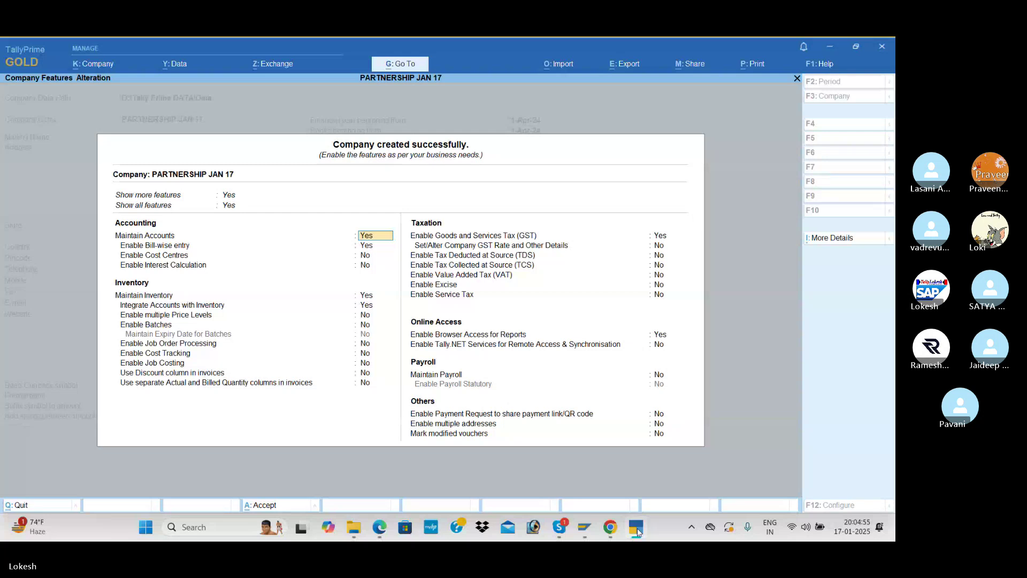
Set Enable Bill-wise entry to No in the company features and accept the other accounting and inventory defaults
{"action": "key", "text": "n"}
{"action": "key", "text": "Return"}
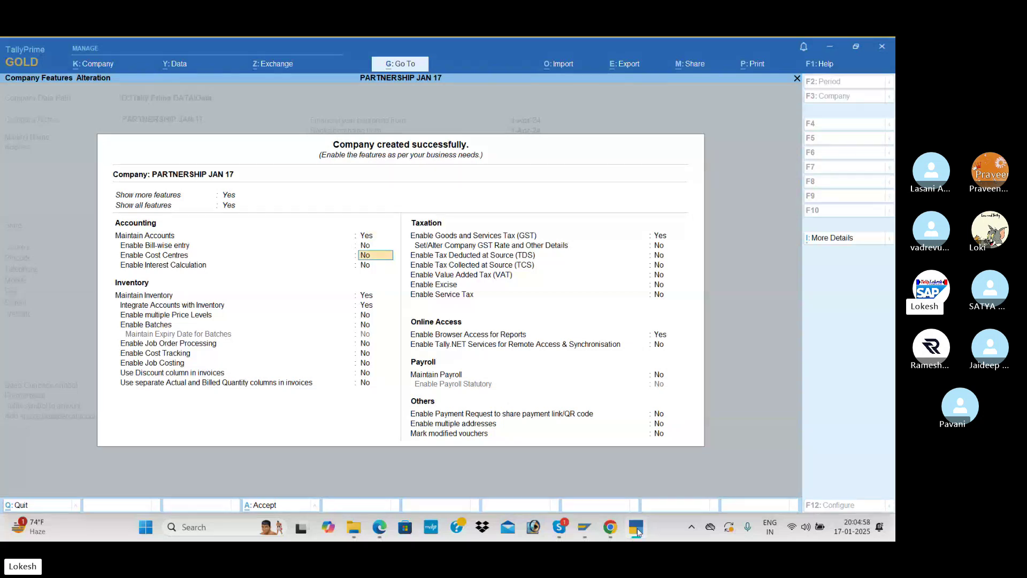
{"action": "key", "text": "Return"}
{"action": "key", "text": "Return"}
{"action": "key", "text": "Return"}
{"action": "key", "text": "Return"}
{"action": "key", "text": "Return"}
{"action": "key", "text": "Return"}
{"action": "key", "text": "Return"}
{"action": "key", "text": "Return"}
{"action": "key", "text": "Return"}
{"action": "key", "text": "Return"}
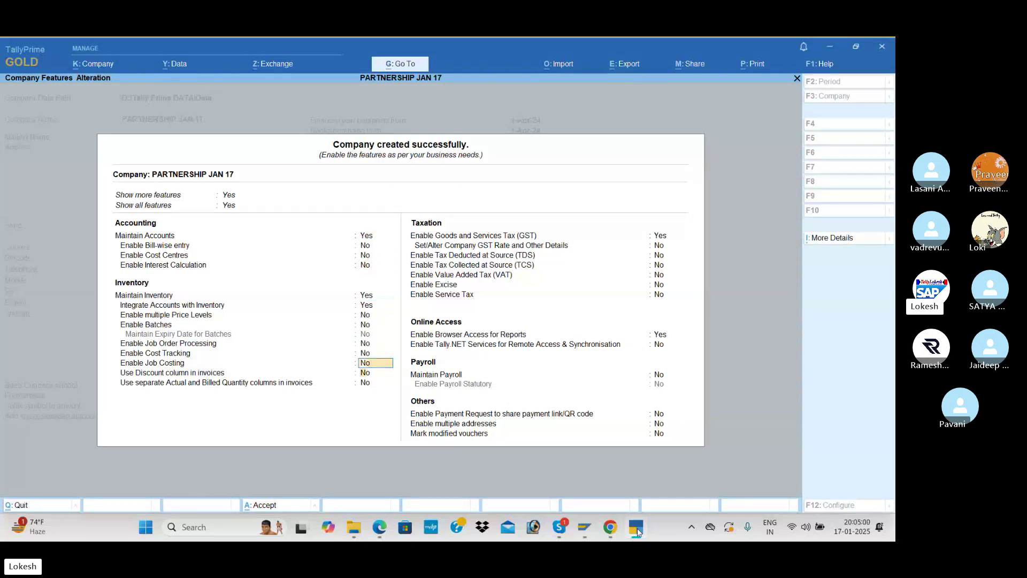
{"action": "key", "text": "Return"}
{"action": "key", "text": "Return"}
{"action": "key", "text": "Return"}
Save the company's GST registration as Regular with 37 in the GSTIN/UIN field and monthly GSTR-1 periodicity
{"action": "key", "text": "Return"}
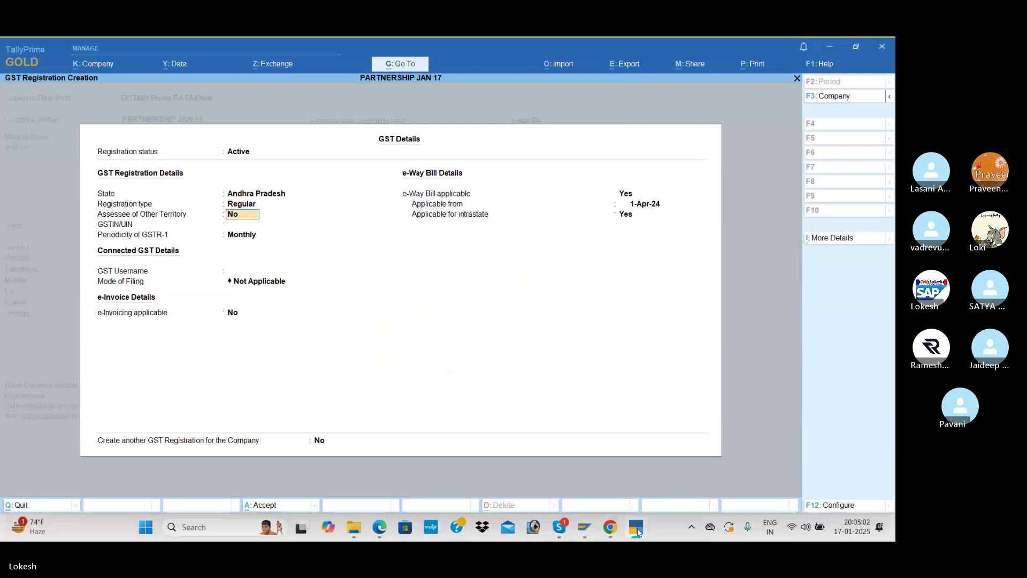
{"action": "key", "text": "Return"}
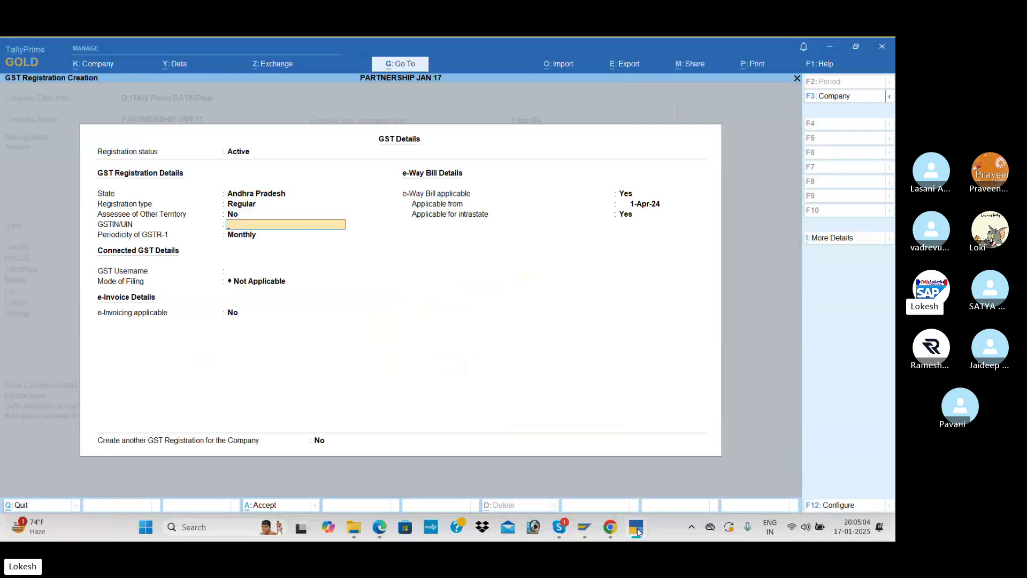
{"action": "type", "text": "37"}
{"action": "key", "text": "Return"}
{"action": "key", "text": "Return"}
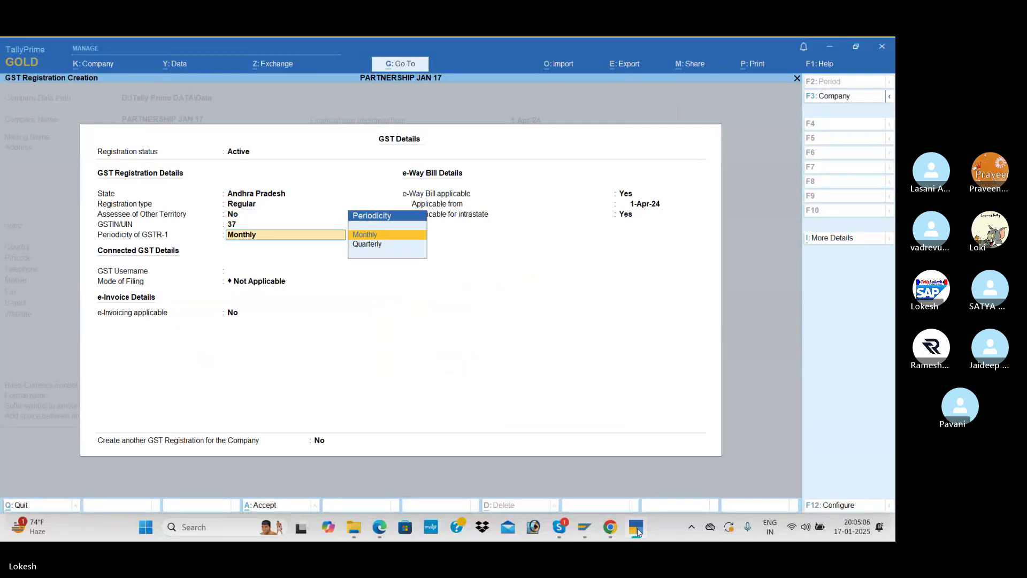
{"action": "key", "text": "ctrl+a"}
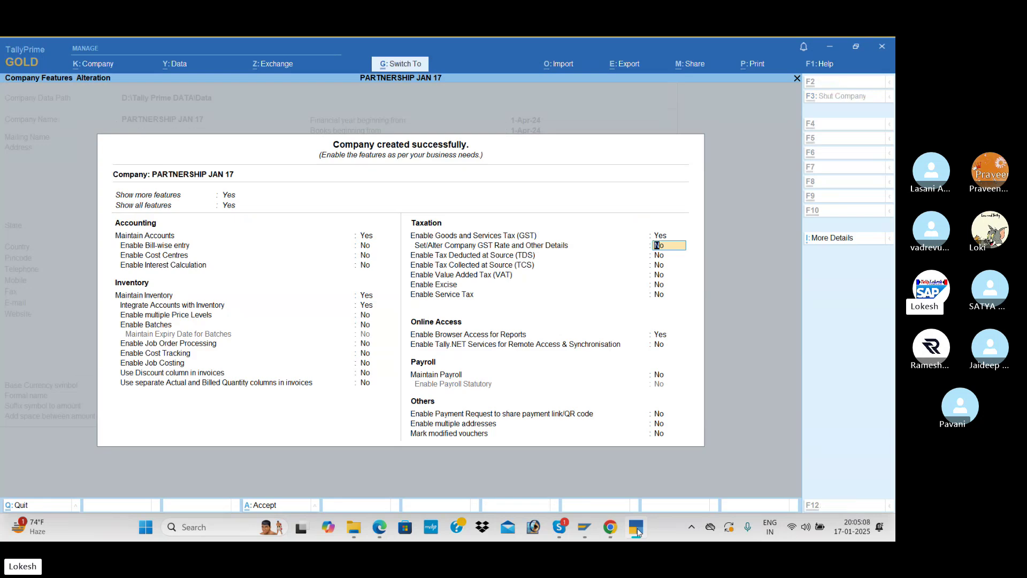
Save the company features and open the creation form for a new ledger
{"action": "key", "text": "ctrl+a"}
{"action": "key", "text": "Return"}
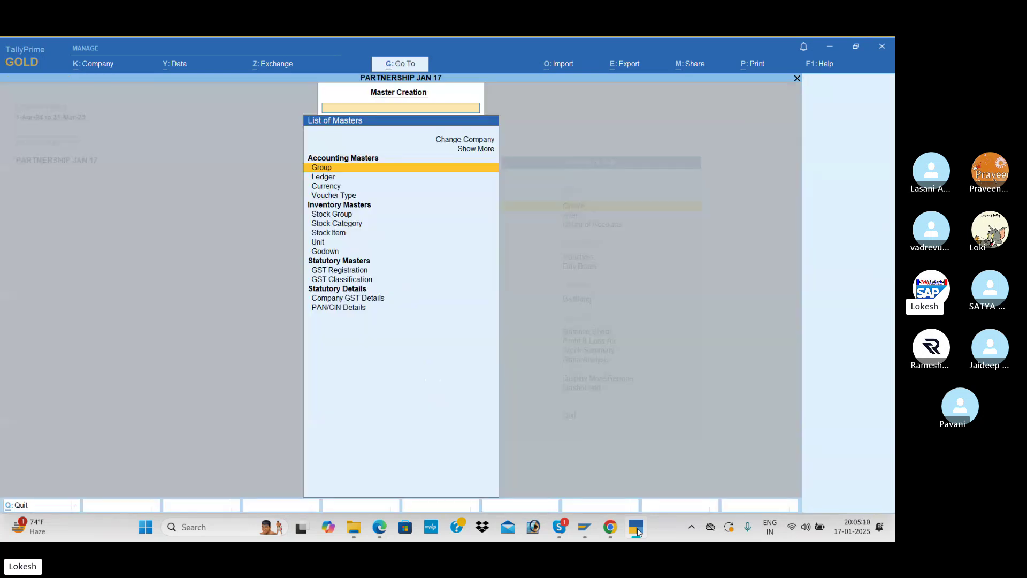
{"action": "key", "text": "Down"}
{"action": "key", "text": "Return"}
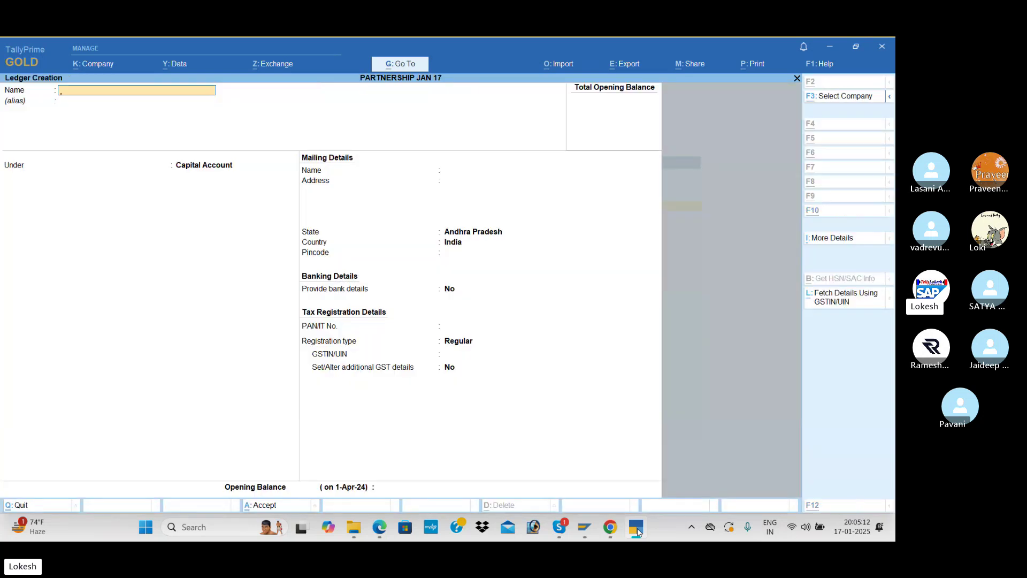
Switch to the course PDF in the browser and review the Partnership closing balances and computer stock items on page 54
{"action": "key", "text": "alt+Tab"}
{"action": "key", "text": "alt+Tab"}
{"action": "key", "text": "alt+Tab"}
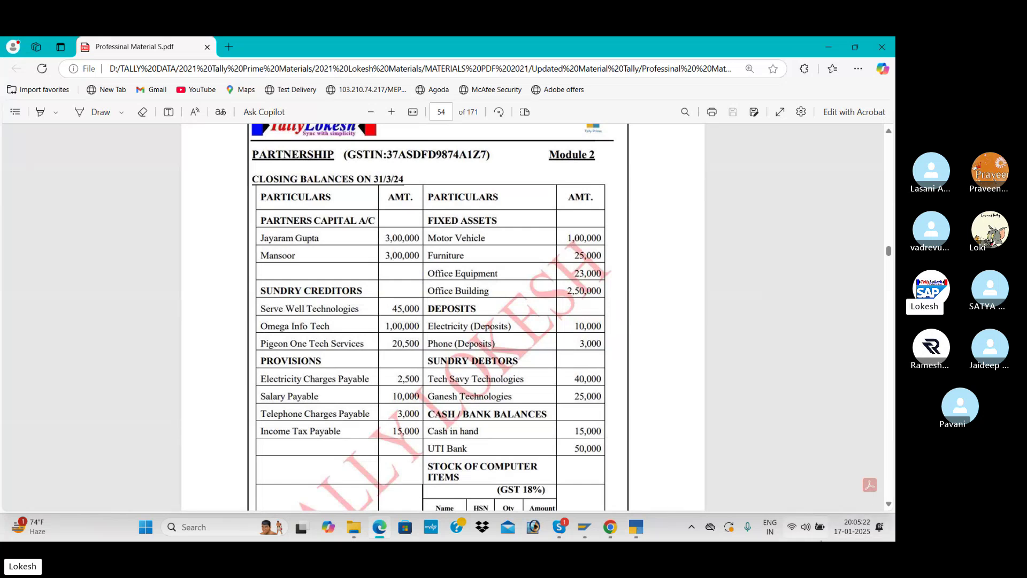
{"action": "left_click", "coordinate": [888, 504]}
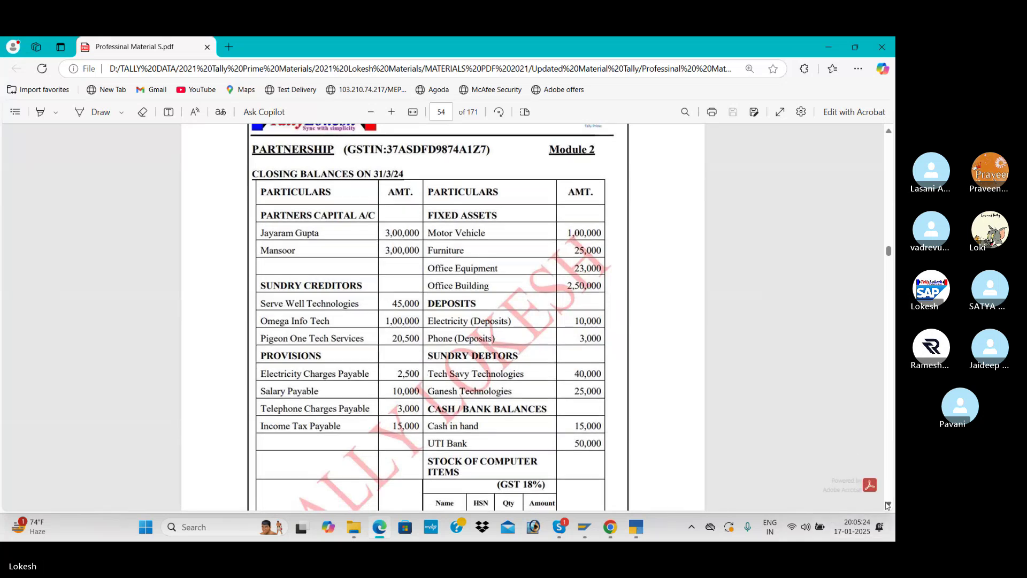
{"action": "left_click", "coordinate": [888, 504]}
{"action": "left_click", "coordinate": [888, 505]}
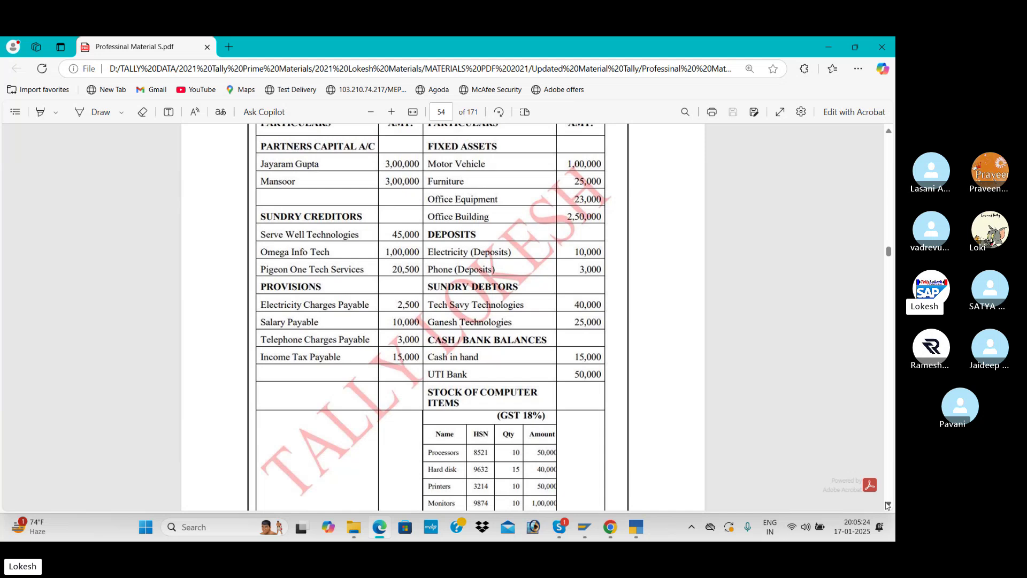
{"action": "scroll", "coordinate": [888, 505], "scroll_direction": "down", "scroll_amount": 3}
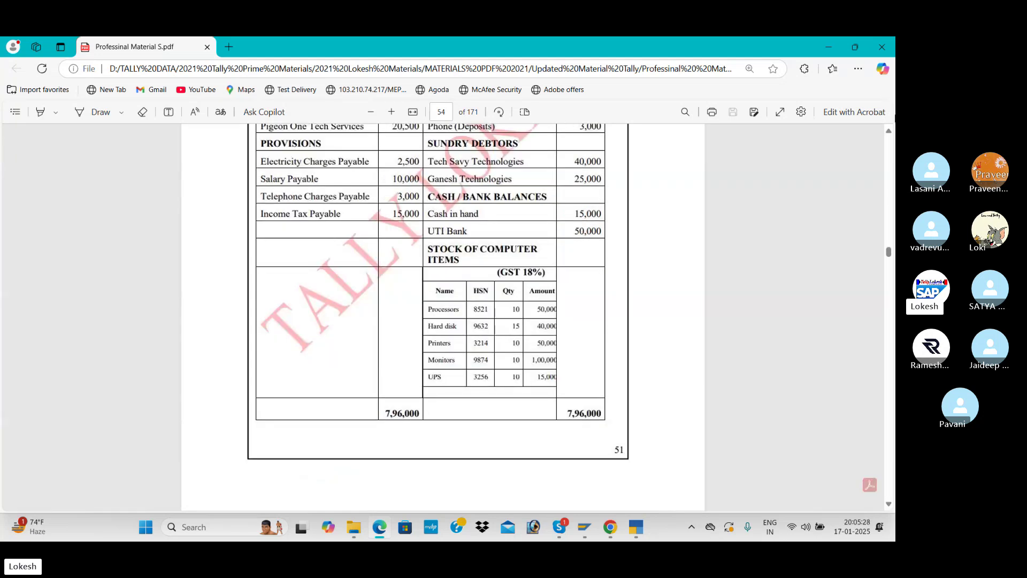
{"action": "scroll", "coordinate": [889, 134], "scroll_direction": "up", "scroll_amount": 2}
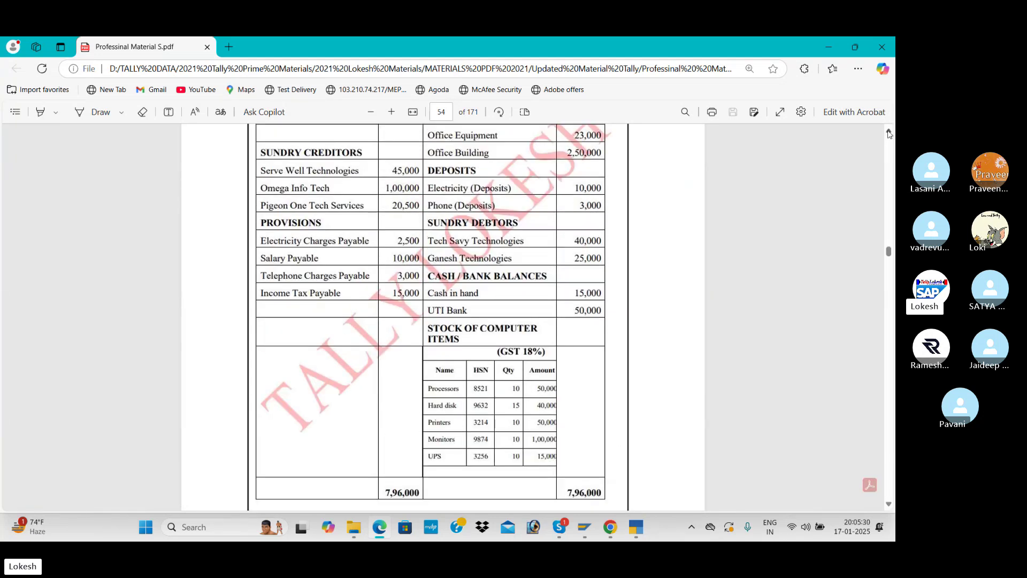
{"action": "scroll", "coordinate": [888, 134], "scroll_direction": "up", "scroll_amount": 2}
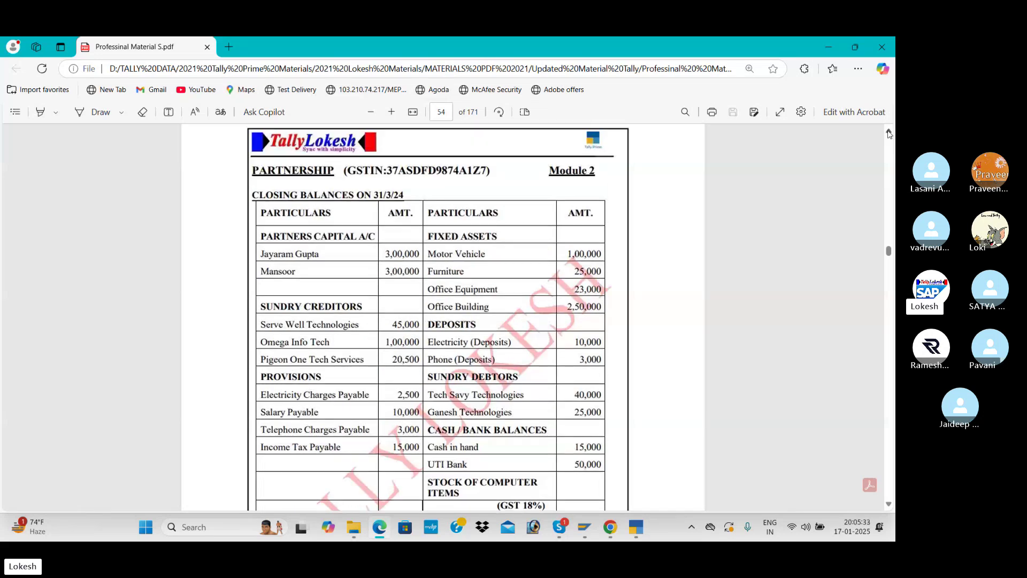
Back in TallyPrime, name the ledger after the first partner under Capital Account, accepting the default mailing, banking and tax details
{"action": "key", "text": "alt+Tab"}
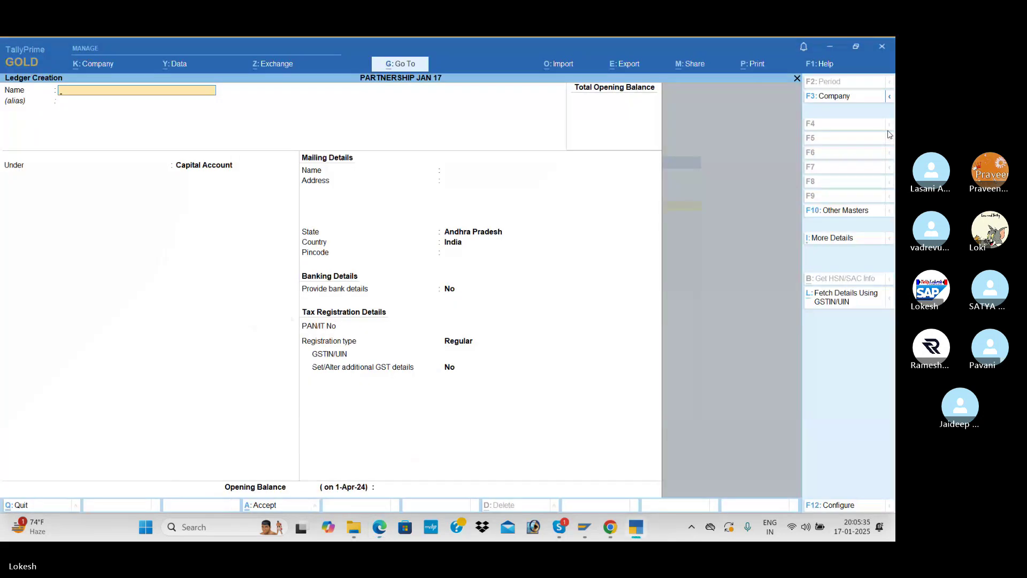
{"action": "type", "text": "Jayaram Gupta"}
{"action": "key", "text": "Return"}
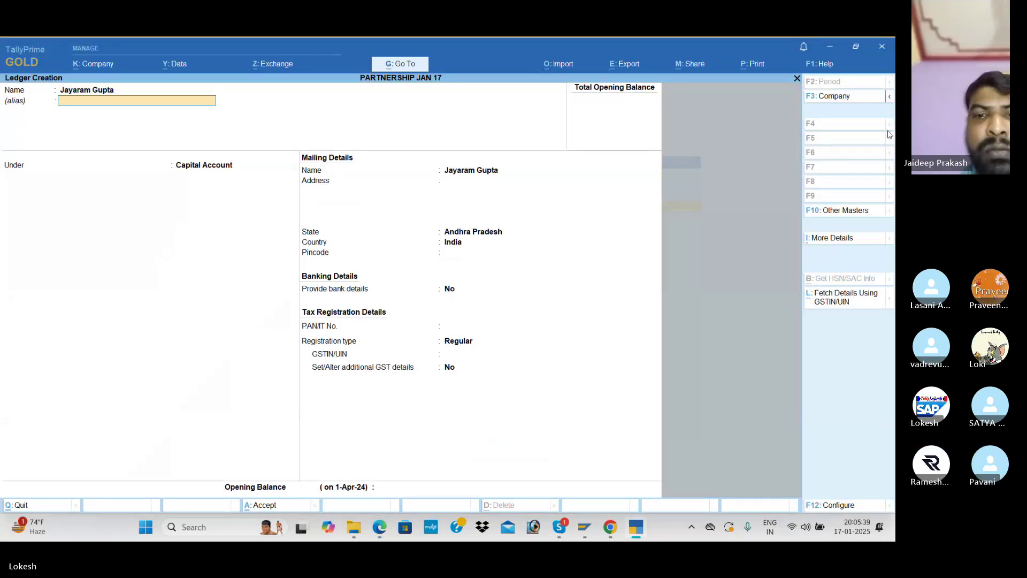
{"action": "key", "text": "Return"}
{"action": "key", "text": "Return"}
{"action": "key", "text": "Return"}
{"action": "key", "text": "Return"}
{"action": "key", "text": "Return"}
{"action": "key", "text": "Return"}
{"action": "key", "text": "Return"}
{"action": "key", "text": "Return"}
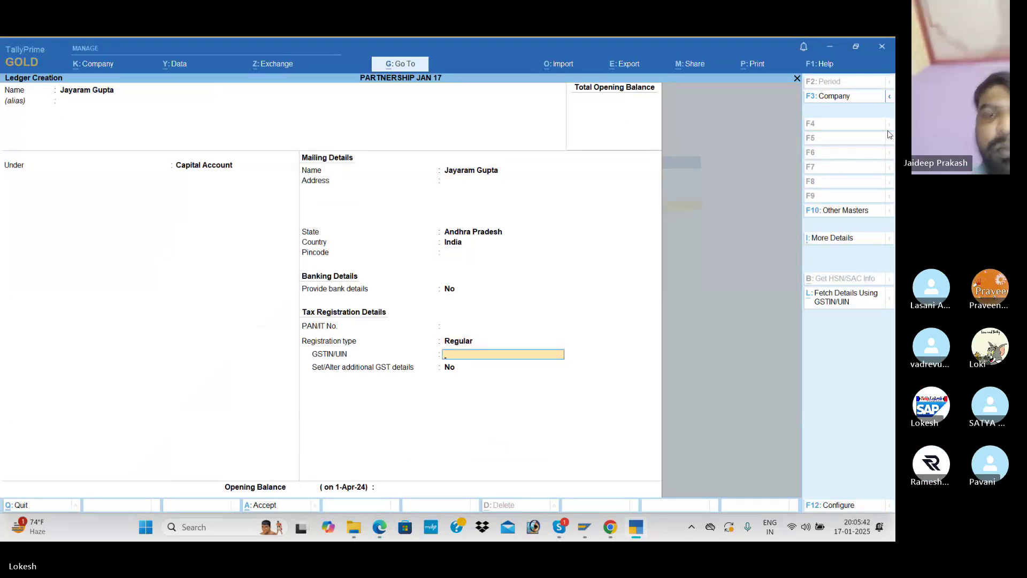
{"action": "key", "text": "Return"}
Check the first partner's capital in the PDF, enter 3,00,000 Cr as the ledger's opening balance and save it
{"action": "key", "text": "alt+Tab"}
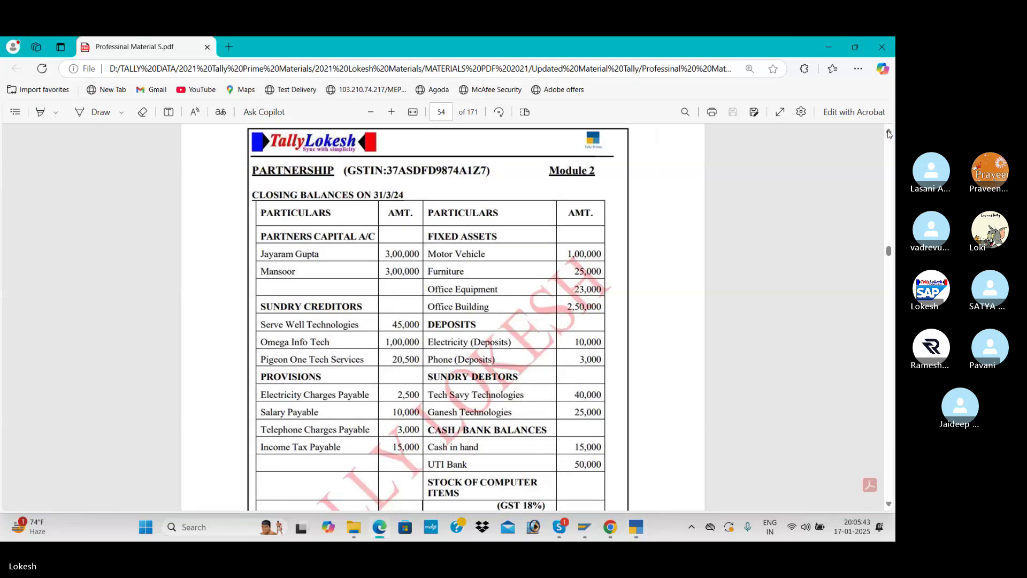
{"action": "key", "text": "alt+Tab"}
{"action": "type", "text": "3,00,000"}
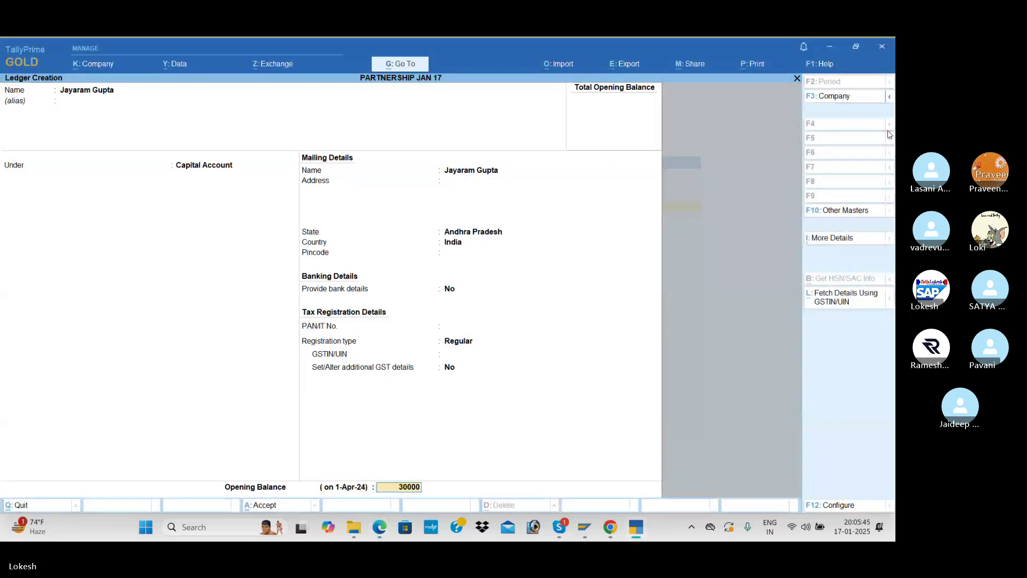
{"action": "key", "text": "Return"}
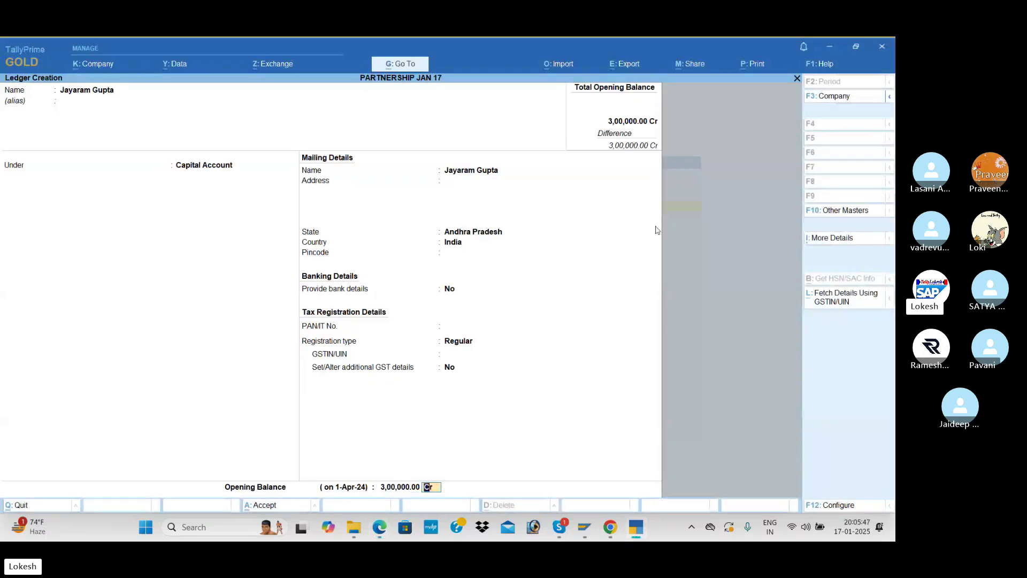
{"action": "key", "text": "ctrl"}
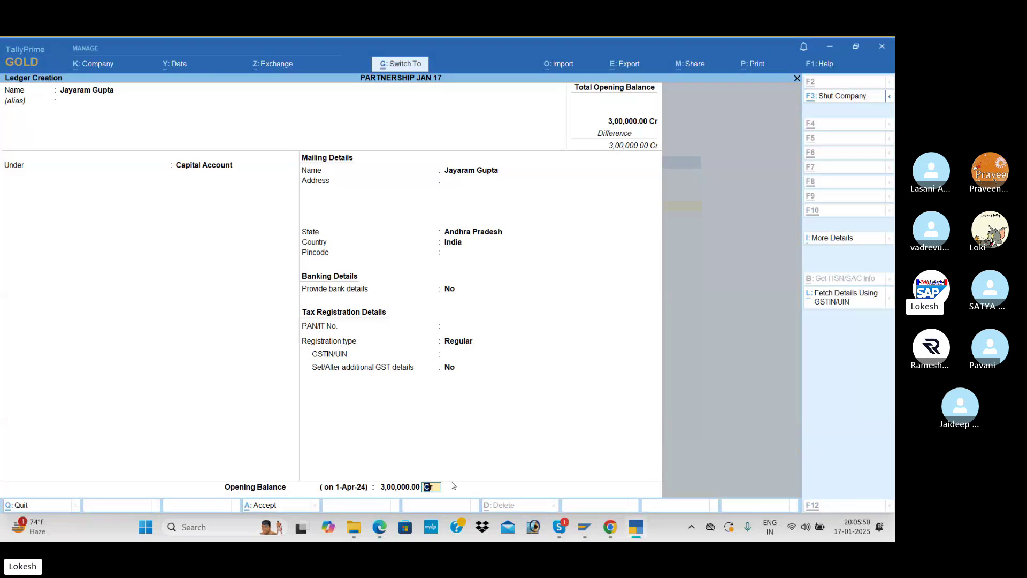
{"action": "key", "text": "ctrl+a"}
Check the second partner in the PDF, then in TallyPrime name the ledger as that partner's capital under Capital Account, accepting the default details
{"action": "key", "text": "alt+Tab"}
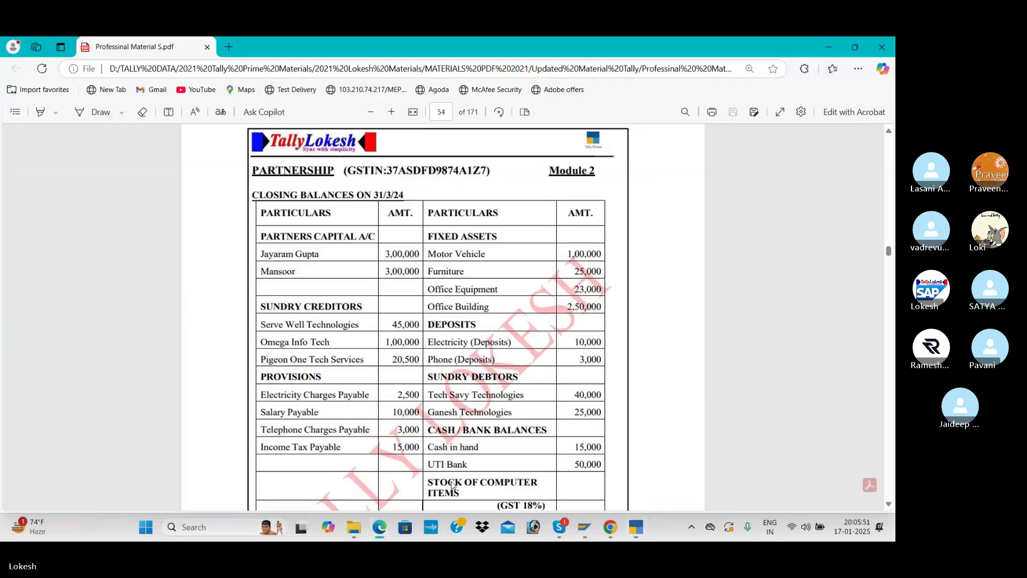
{"action": "key", "text": "alt+Tab"}
{"action": "type", "text": "Man"}
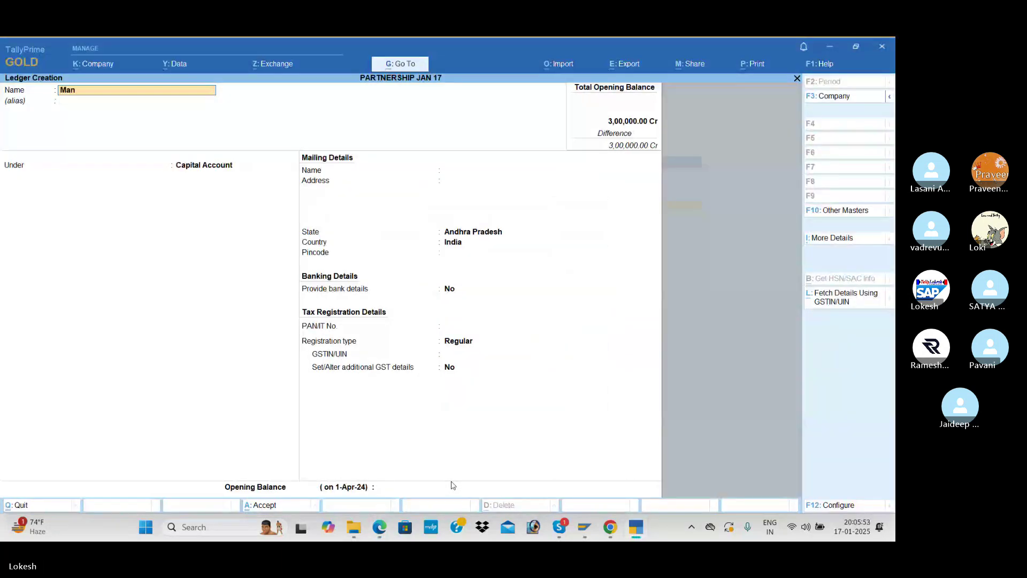
{"action": "type", "text": "soor capital"}
{"action": "key", "text": "Return"}
{"action": "key", "text": "Return"}
{"action": "key", "text": "Return"}
{"action": "key", "text": "Return"}
{"action": "key", "text": "Return"}
{"action": "key", "text": "Return"}
{"action": "key", "text": "Return"}
{"action": "key", "text": "Return"}
{"action": "key", "text": "Return"}
{"action": "key", "text": "Return"}
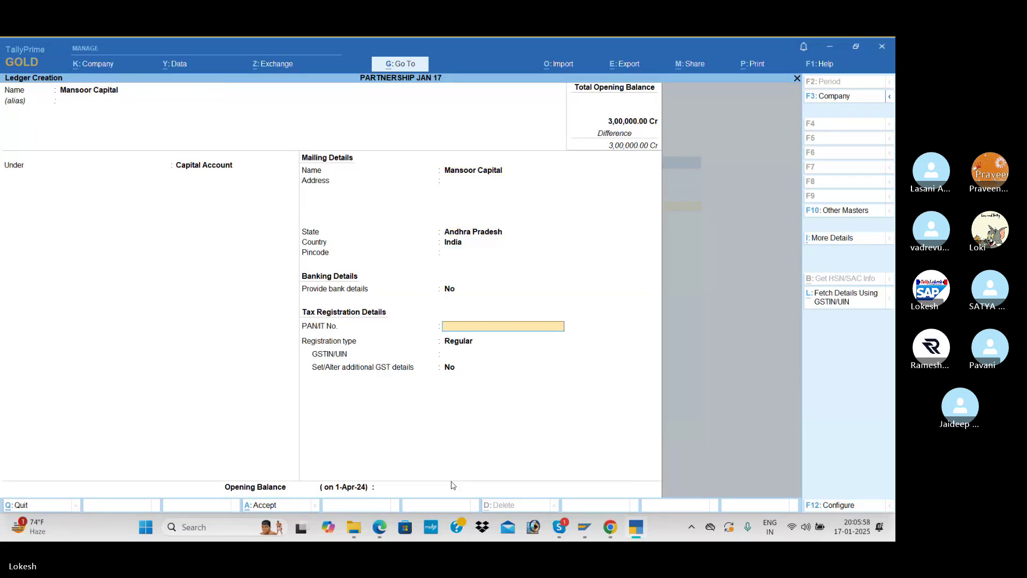
{"action": "key", "text": "Return"}
{"action": "key", "text": "Return"}
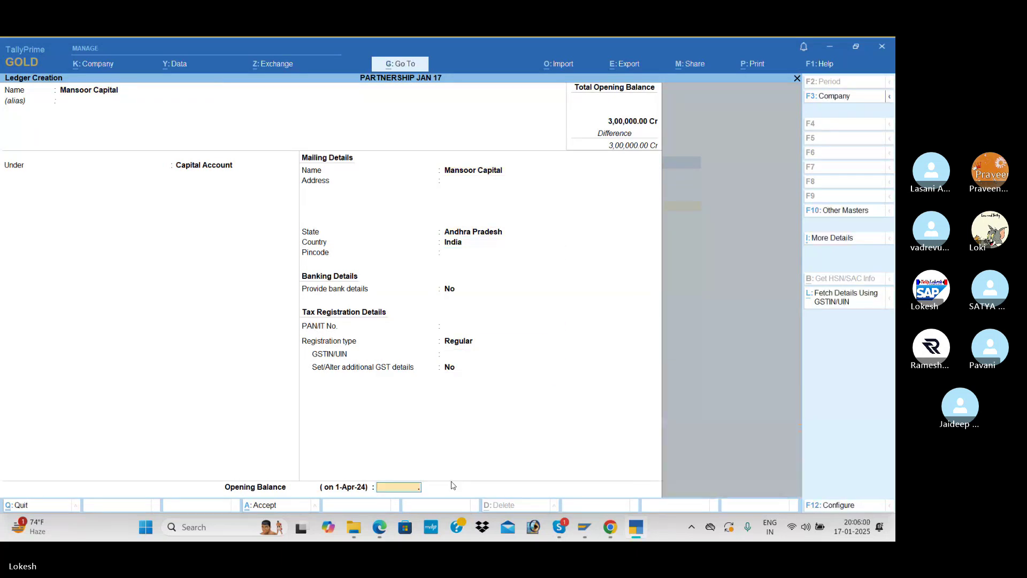
Enter 3,00,000 Cr as the second partner's opening balance and save the ledger
{"action": "type", "text": "00"}
{"action": "key", "text": "Return"}
{"action": "key", "text": "Return"}
Look up the sundry creditors in the PDF, then in TallyPrime name a ledger Serve Well Technologies under Sundry Creditors
{"action": "key", "text": "alt+Tab"}
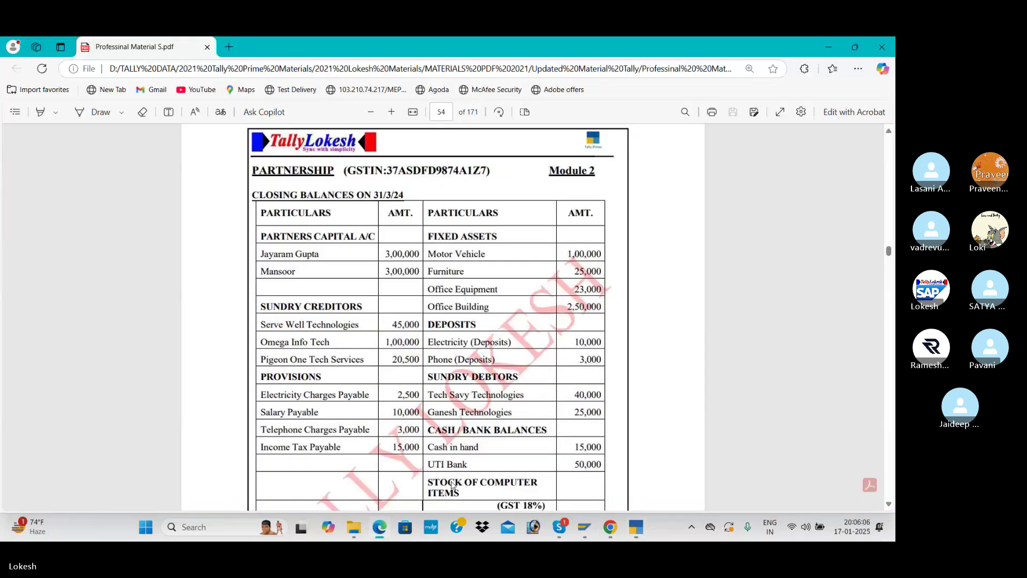
{"action": "scroll", "coordinate": [452, 485], "scroll_direction": "down", "scroll_amount": 3}
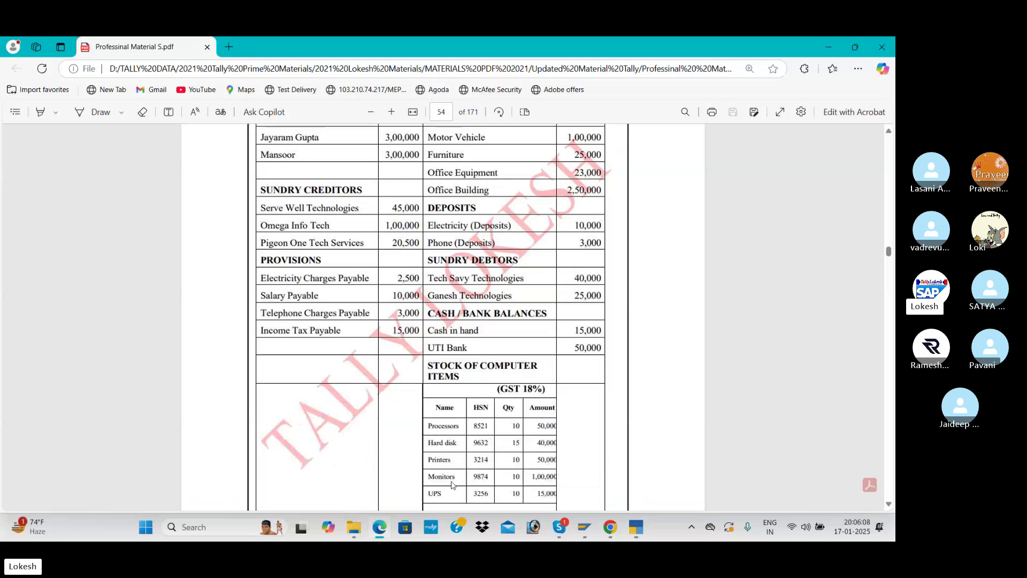
{"action": "key", "text": "alt+Tab"}
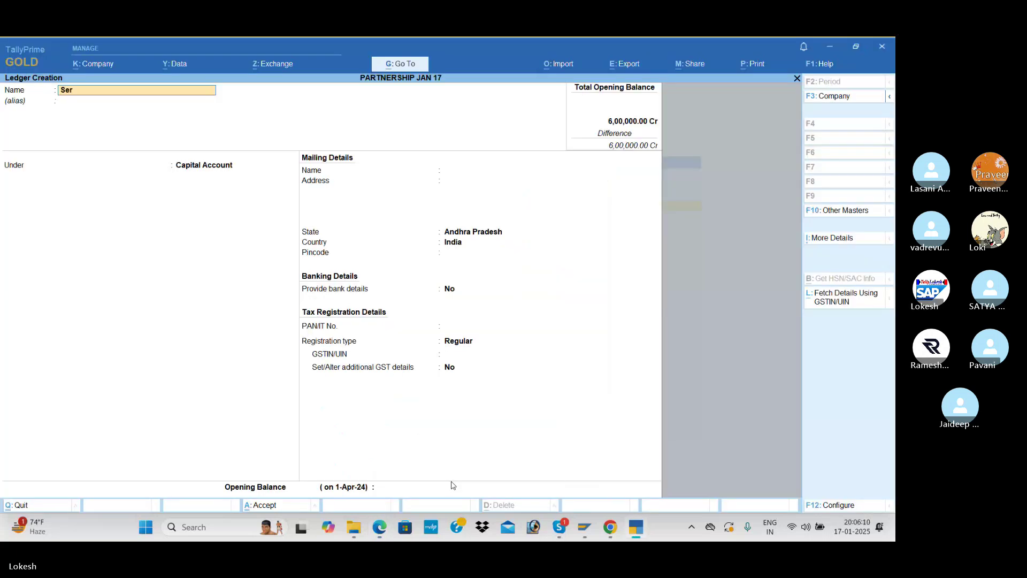
{"action": "type", "text": "Well Technologies"}
{"action": "key", "text": "Return"}
{"action": "key", "text": "Return"}
{"action": "type", "text": "Sun"}
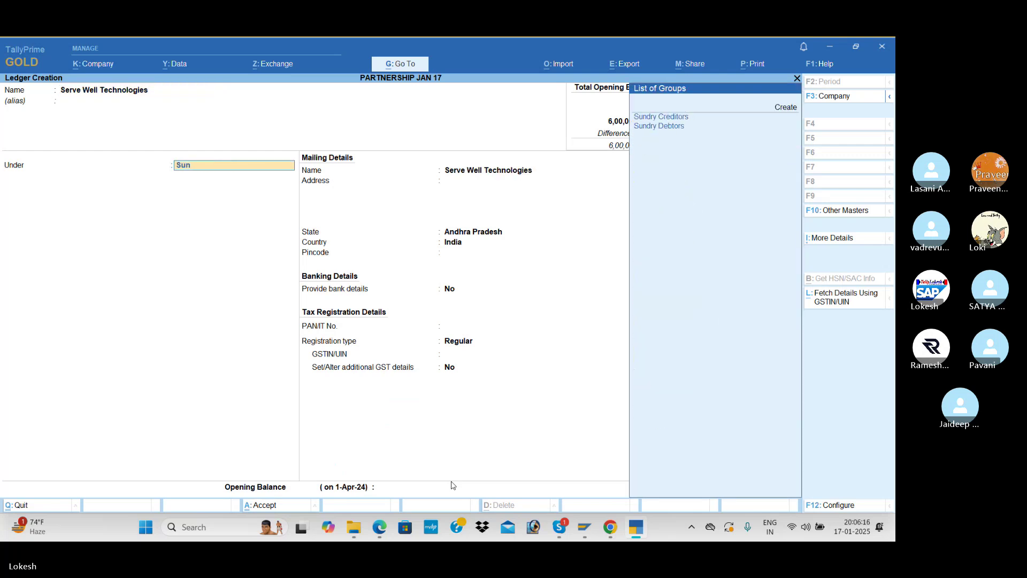
{"action": "key", "text": "Return"}
Keep the default mailing and banking details for Serve Well Technologies and enter 37 as its GSTIN/UIN with Regular registration
{"action": "key", "text": "Return"}
{"action": "key", "text": "Return"}
{"action": "key", "text": "Return"}
{"action": "key", "text": "Return"}
{"action": "key", "text": "Return"}
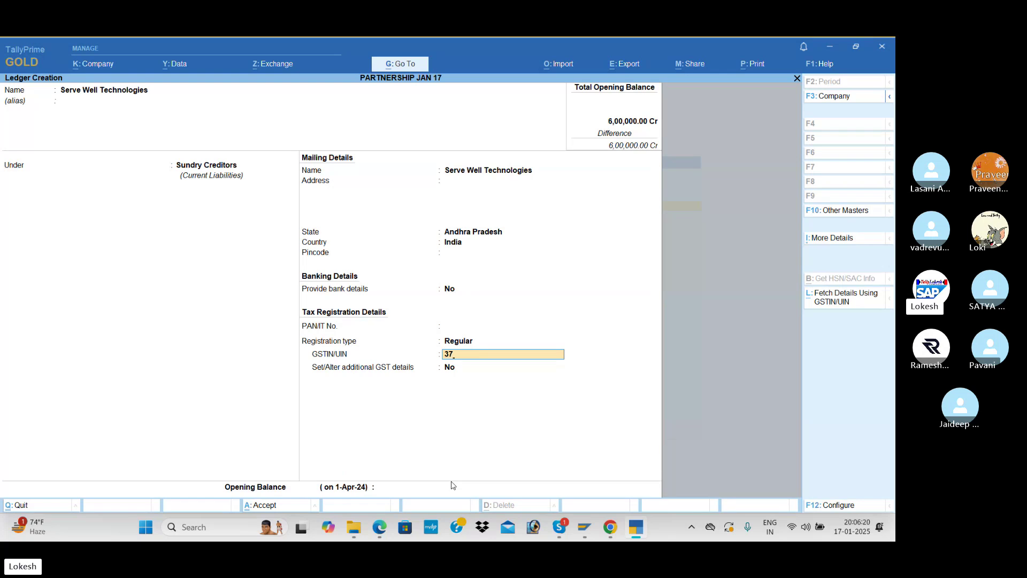
{"action": "key", "text": "Return"}
{"action": "key", "text": "Return"}
Check the Serve Well Technologies amount in the PDF, enter 45,000 Cr as its opening balance and save the ledger
{"action": "key", "text": "alt+Tab"}
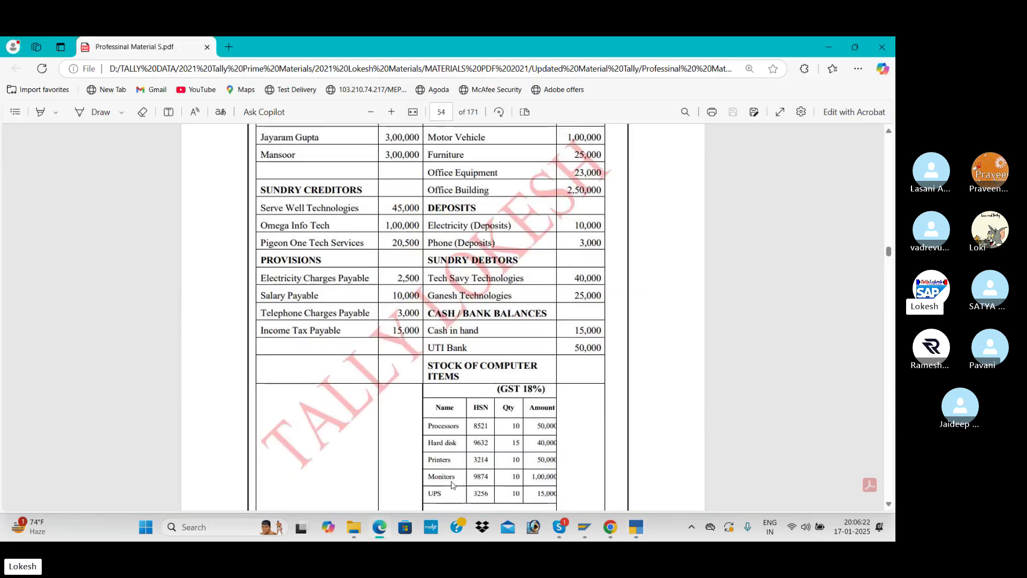
{"action": "key", "text": "alt+Tab"}
{"action": "type", "text": "45000"}
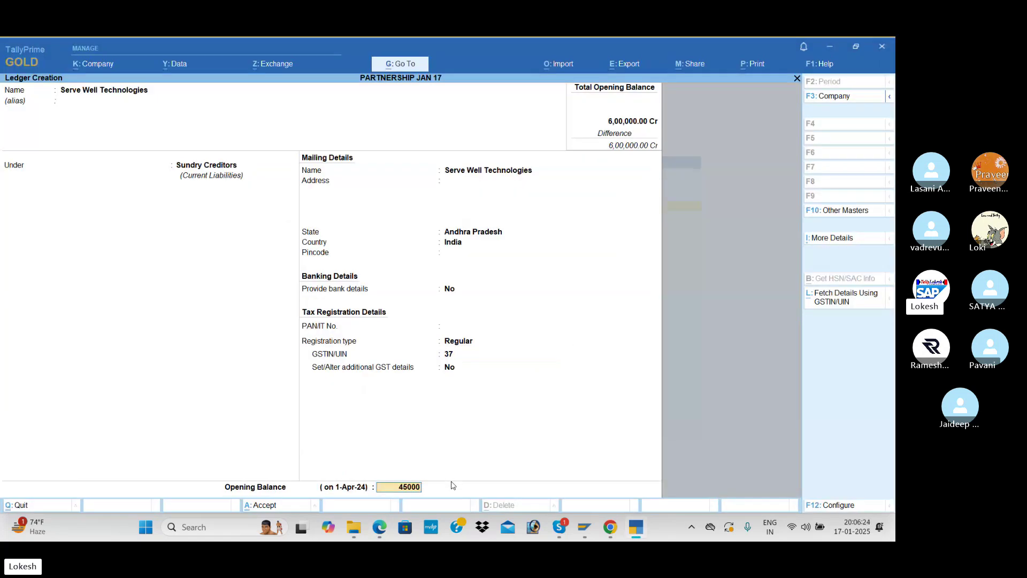
{"action": "key", "text": "Return"}
{"action": "key", "text": "Return"}
{"action": "key", "text": "Return"}
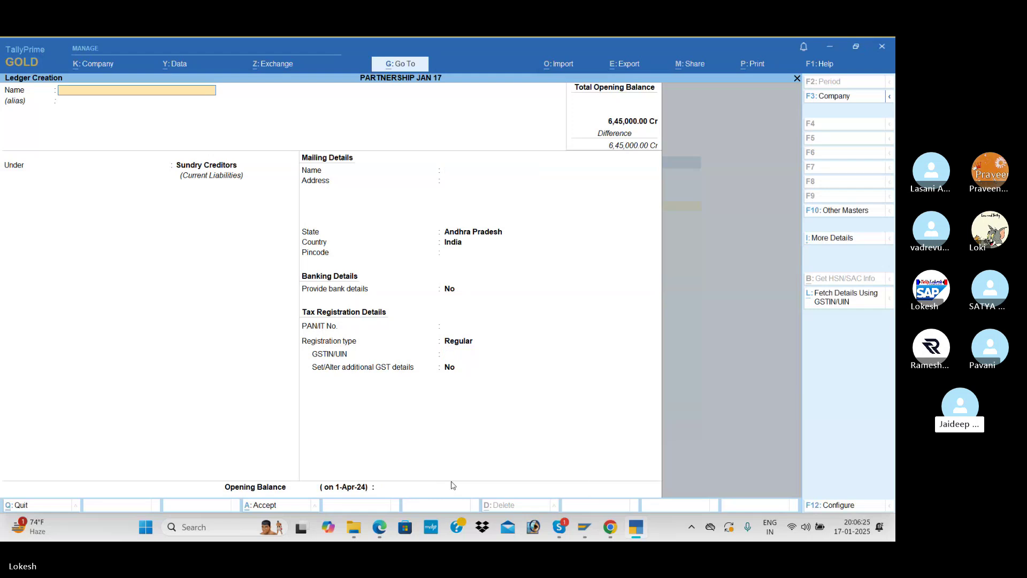
Check the PDF for the second creditor and set up ledger Omega Infotech under Sundry Creditors with GSTIN/UIN 37, keeping the other defaults
{"action": "key", "text": "alt+Tab"}
{"action": "key", "text": "alt+Tab"}
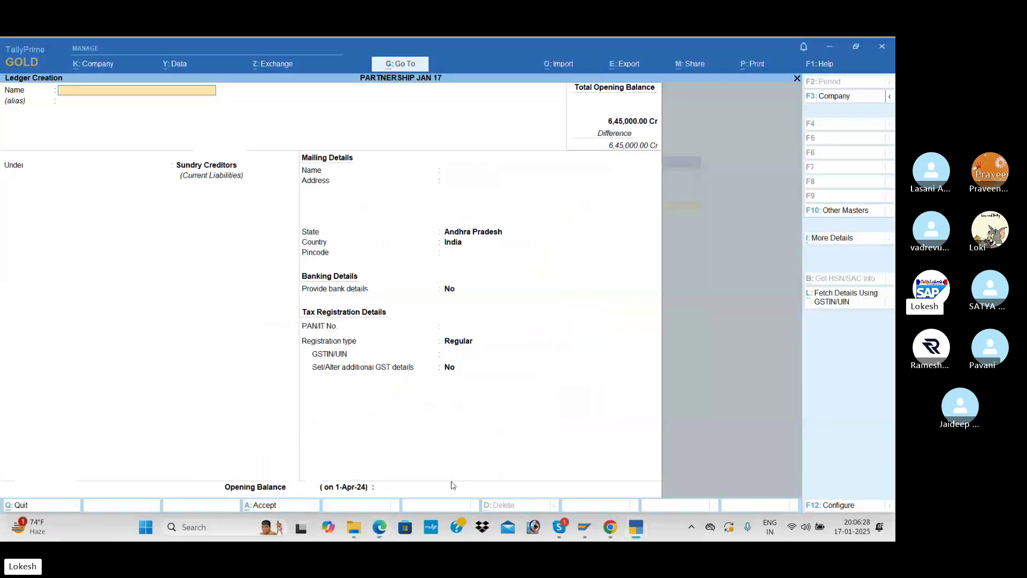
{"action": "type", "text": "Omega Infote"}
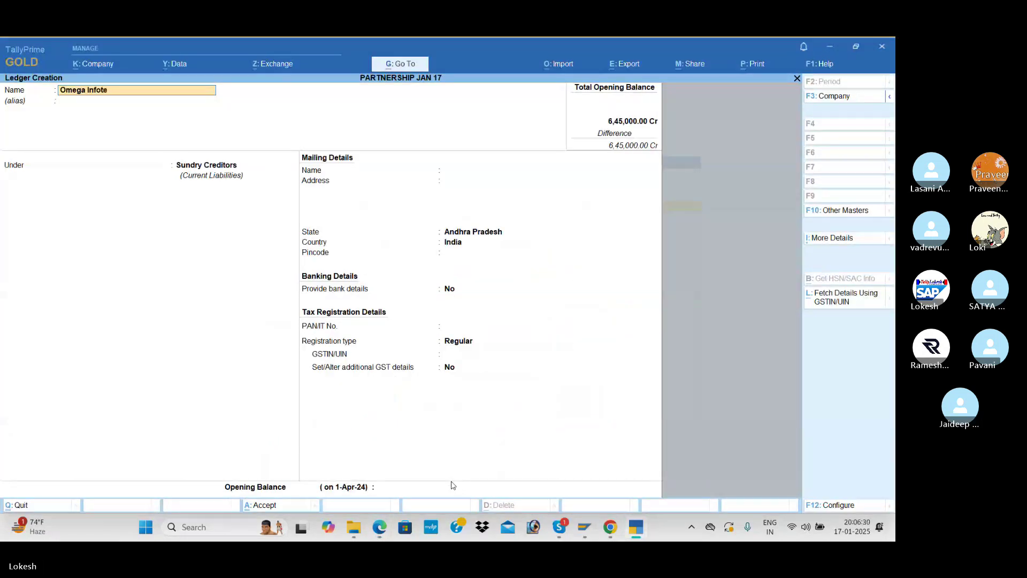
{"action": "type", "text": "ch"}
{"action": "key", "text": "Return"}
{"action": "key", "text": "Return"}
{"action": "key", "text": "Return"}
{"action": "key", "text": "Return"}
{"action": "key", "text": "Return"}
{"action": "key", "text": "Return"}
{"action": "key", "text": "Return"}
{"action": "key", "text": "Return"}
{"action": "key", "text": "Return"}
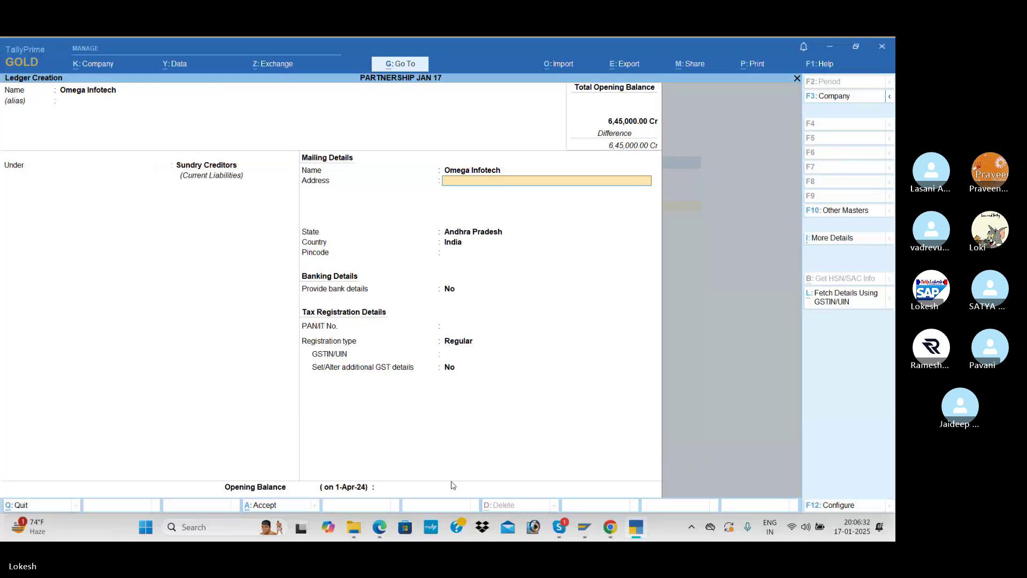
{"action": "key", "text": "Return"}
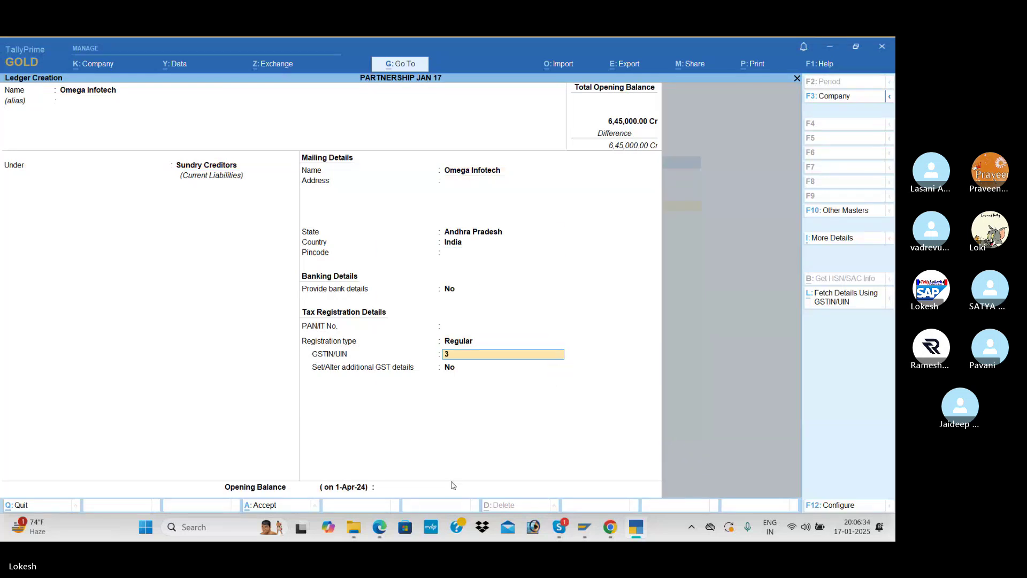
{"action": "key", "text": "Return"}
{"action": "key", "text": "Return"}
{"action": "key", "text": "Return"}
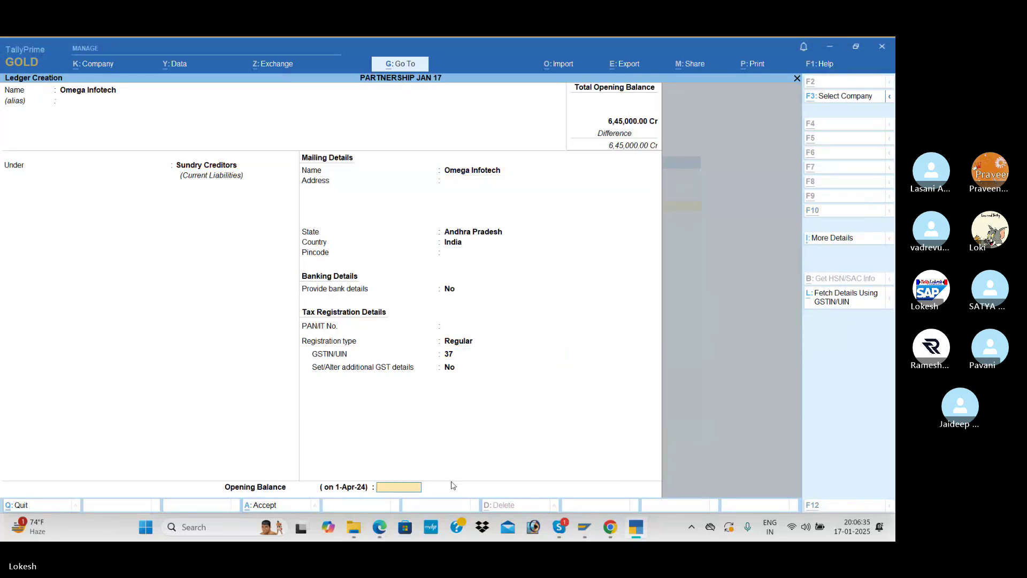
Check the Omega Infotech amount in the PDF, enter 1,00,000 Cr as its opening balance and save the ledger
{"action": "key", "text": "alt+Tab"}
{"action": "key", "text": "alt+Tab"}
{"action": "type", "text": "100000"}
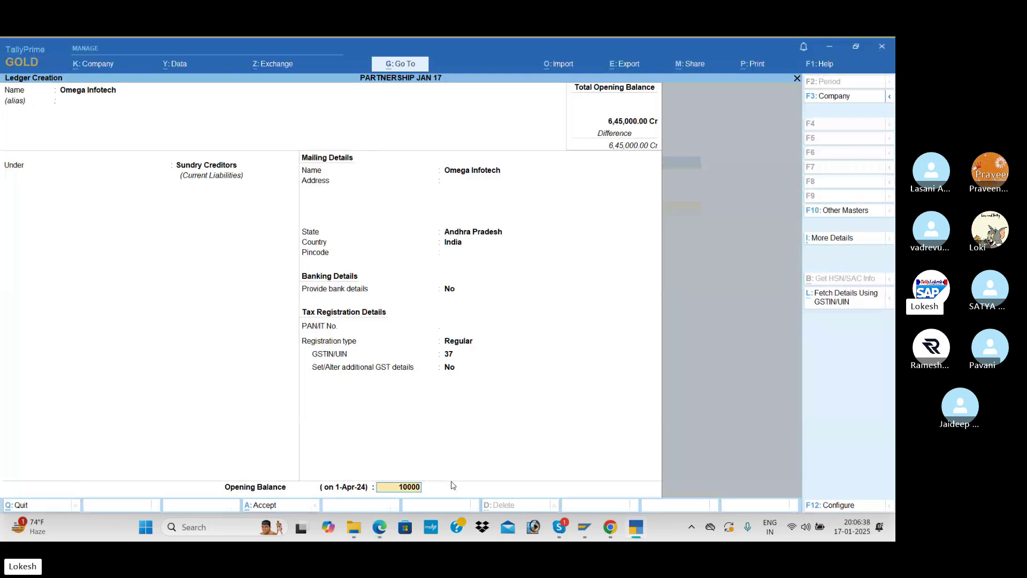
{"action": "key", "text": "Return"}
{"action": "key", "text": "Return"}
{"action": "key", "text": "Return"}
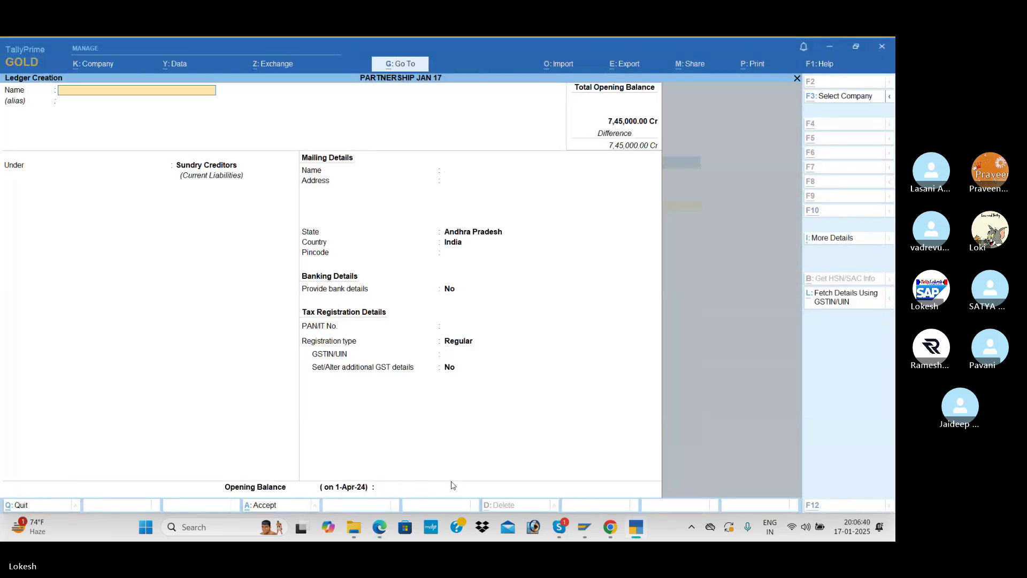
Check the PDF for the third creditor and set up ledger Pigeon Onetech Services under Sundry Creditors with GSTIN/UIN 37, keeping the other defaults
{"action": "key", "text": "alt+Tab"}
{"action": "key", "text": "alt+Tab"}
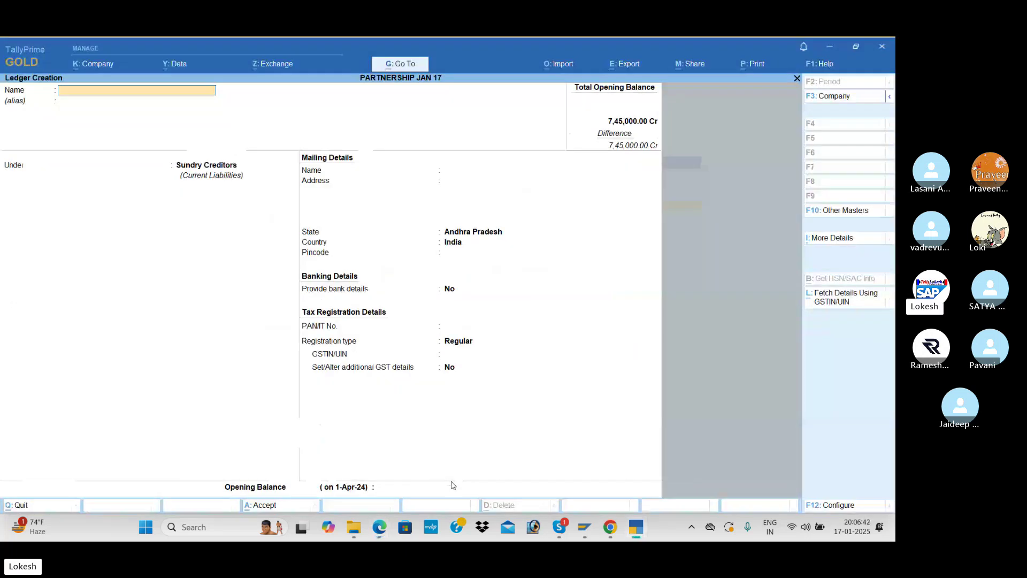
{"action": "type", "text": "O"}
{"action": "key", "text": "BackSpace"}
{"action": "type", "text": "Pigeon"}
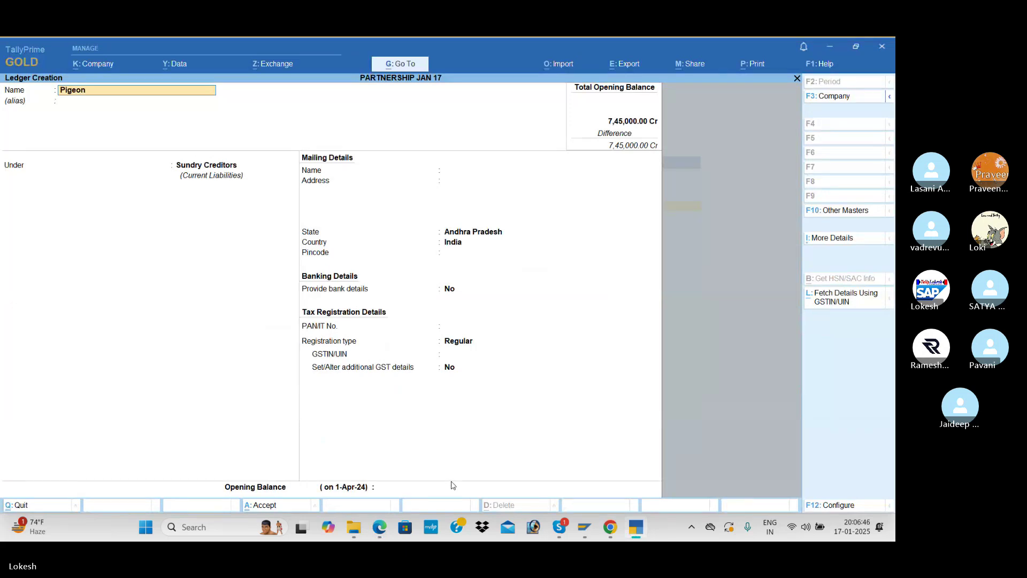
{"action": "type", "text": " Onetech Services"}
{"action": "key", "text": "Return"}
{"action": "key", "text": "Return"}
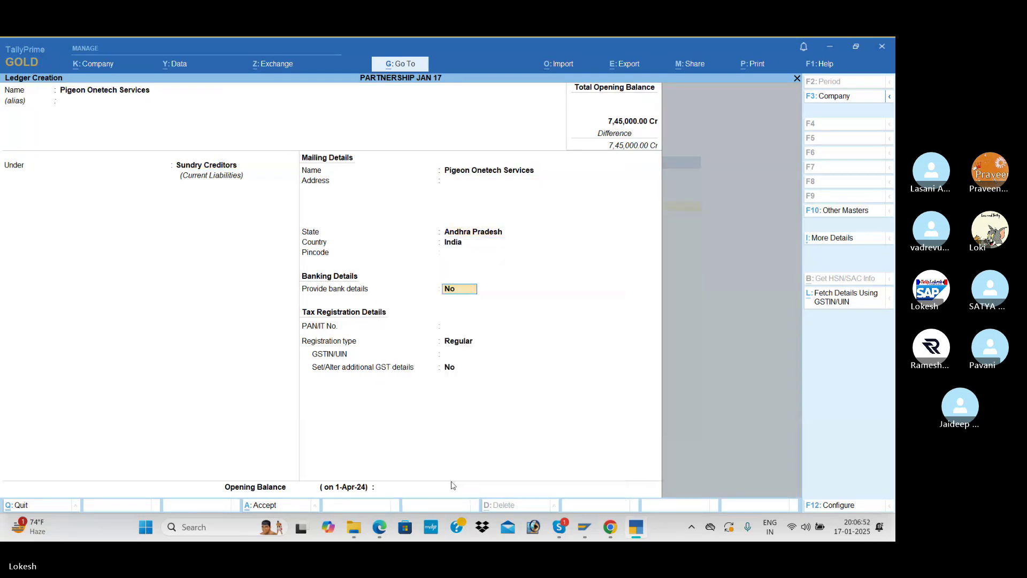
{"action": "key", "text": "Return"}
{"action": "key", "text": "Return"}
{"action": "key", "text": "Return"}
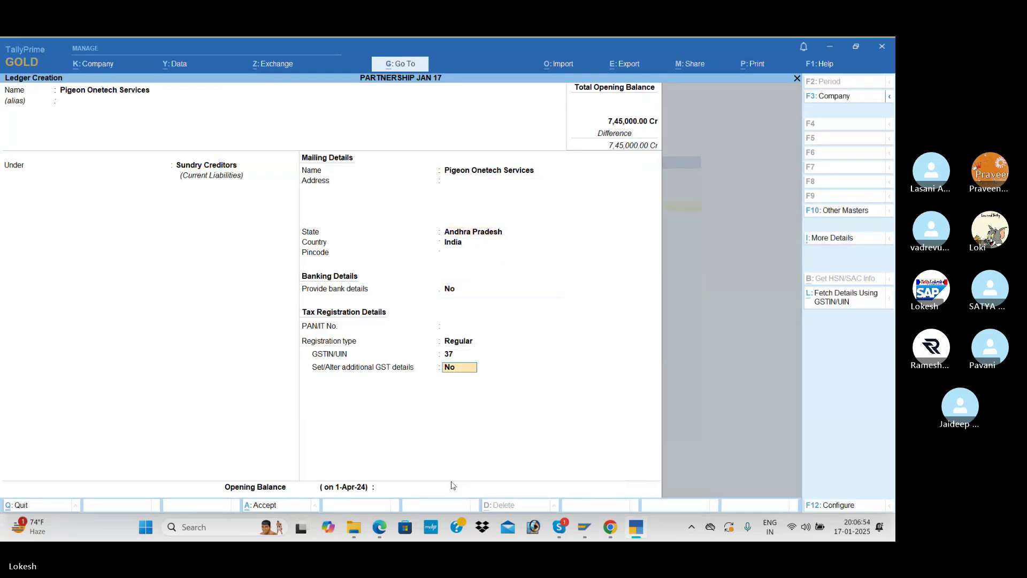
{"action": "key", "text": "Return"}
Check the Pigeon Onetech Services amount in the PDF, enter 20,500 Cr as its opening balance and save the ledger
{"action": "key", "text": "alt+Tab"}
{"action": "key", "text": "alt+Tab"}
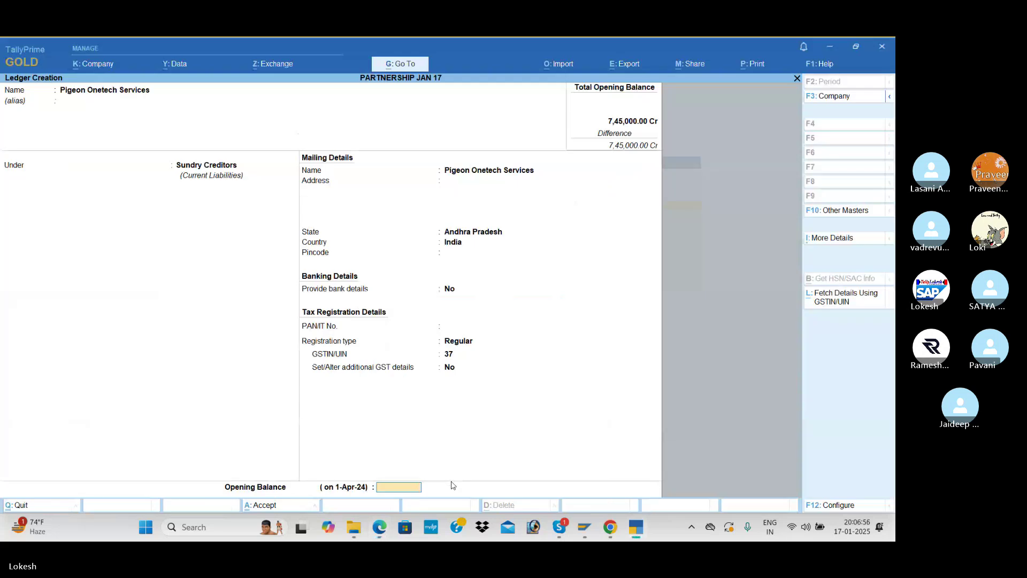
{"action": "type", "text": "20500"}
{"action": "key", "text": "Return"}
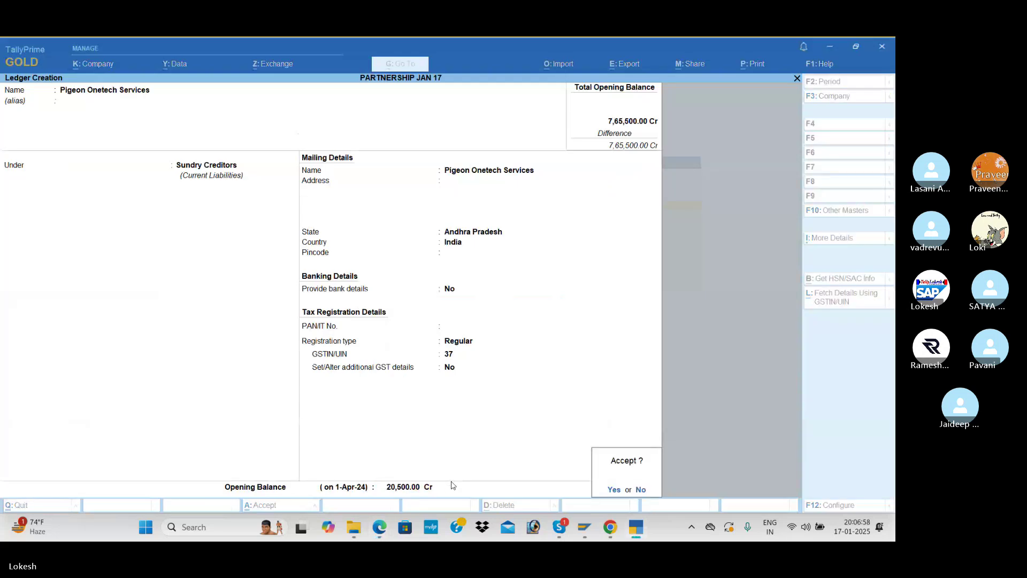
{"action": "key", "text": "Return"}
Check the provisions in the PDF and set up ledger Electricity Charges Payable under Provisions, accepting the default details
{"action": "key", "text": "alt+Tab"}
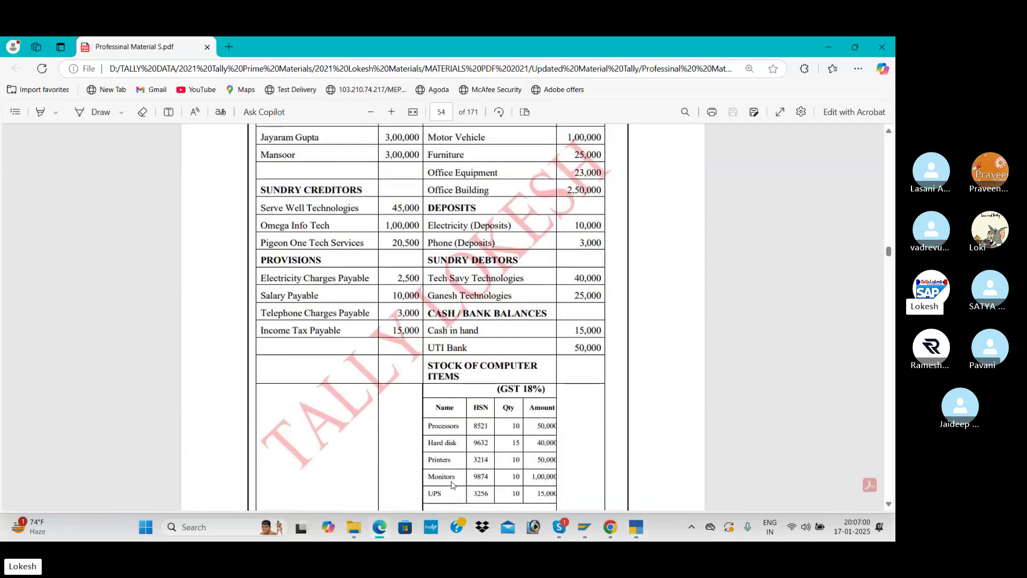
{"action": "key", "text": "alt+Tab"}
{"action": "type", "text": "Ele"}
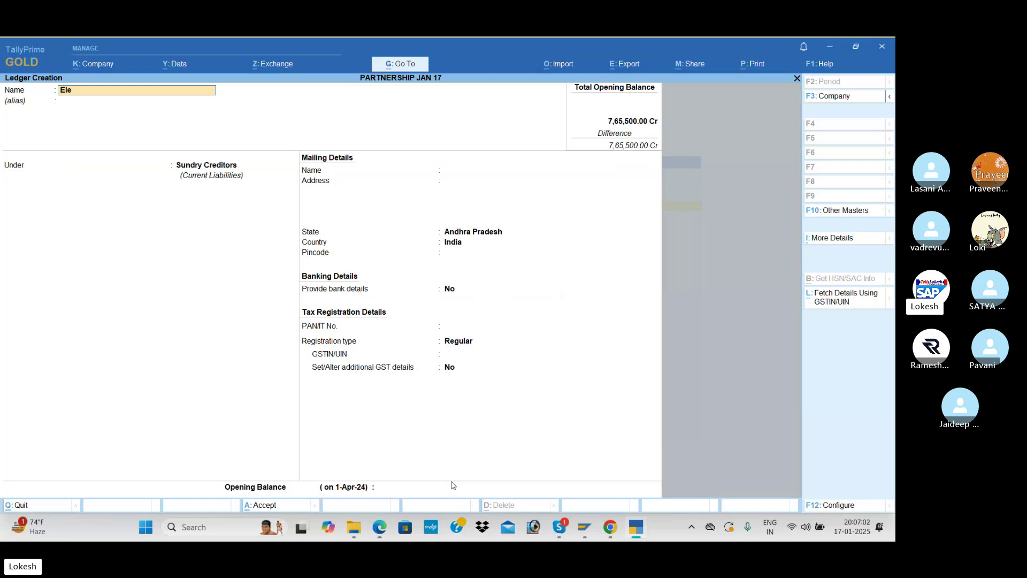
{"action": "type", "text": "ctricity Charges Payable"}
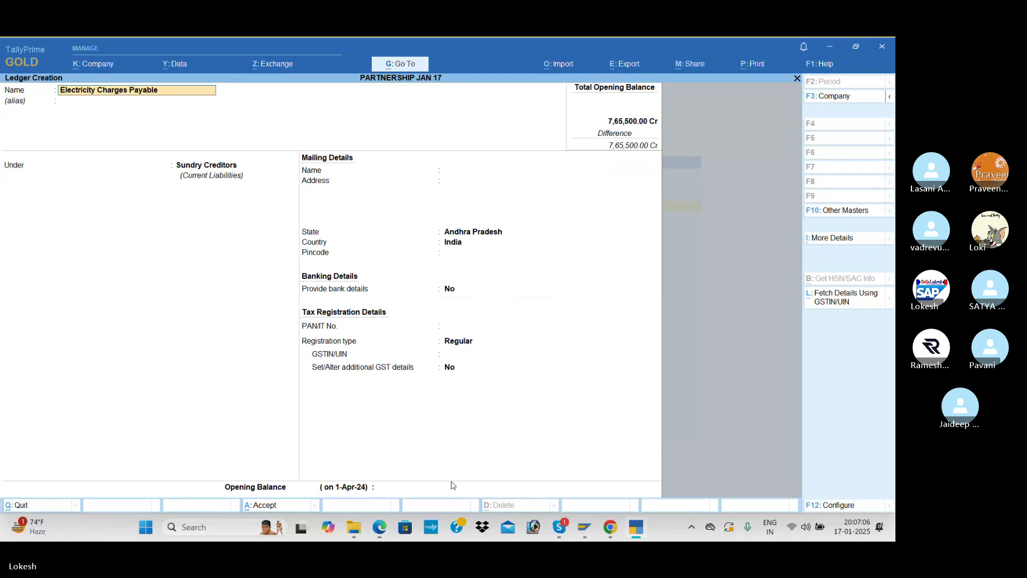
{"action": "key", "text": "Return"}
{"action": "key", "text": "Return"}
{"action": "type", "text": "Pr"}
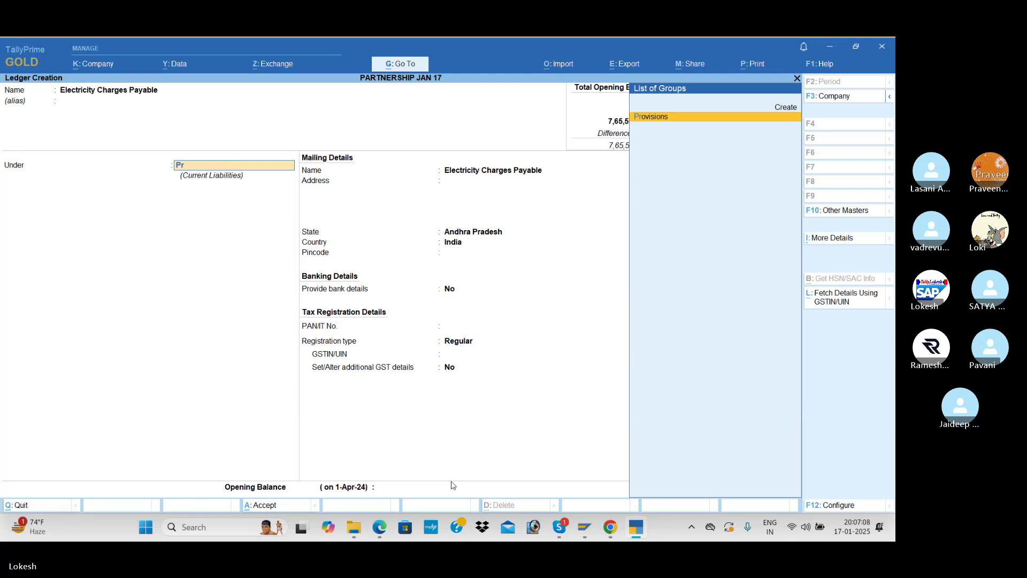
{"action": "key", "text": "Return"}
{"action": "key", "text": "Return"}
{"action": "key", "text": "Return"}
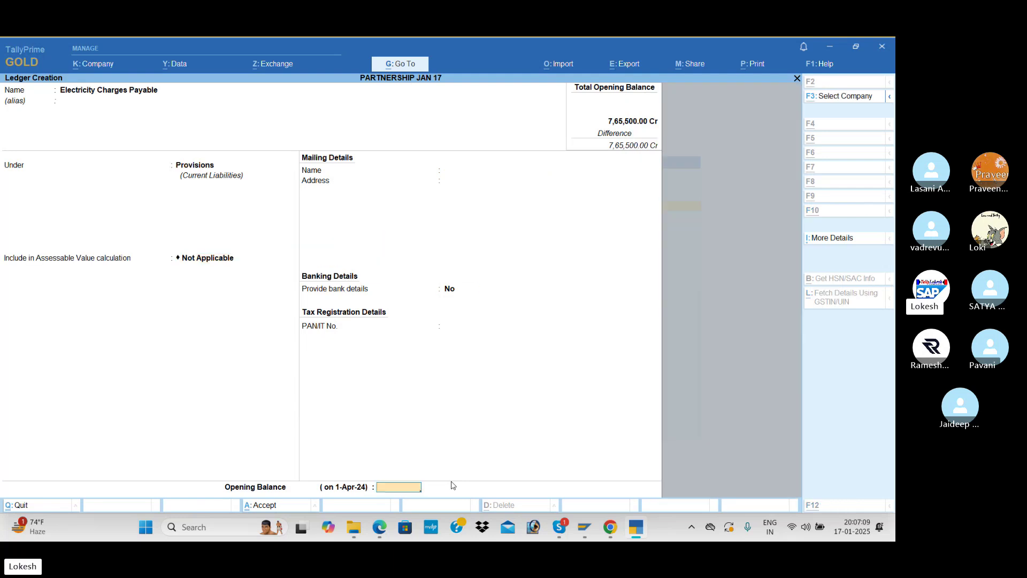
Check the electricity charges amount in the PDF, enter 2,500 Cr as the ledger's opening balance and save it
{"action": "key", "text": "alt+Tab"}
{"action": "key", "text": "alt+Tab"}
{"action": "type", "text": "250"}
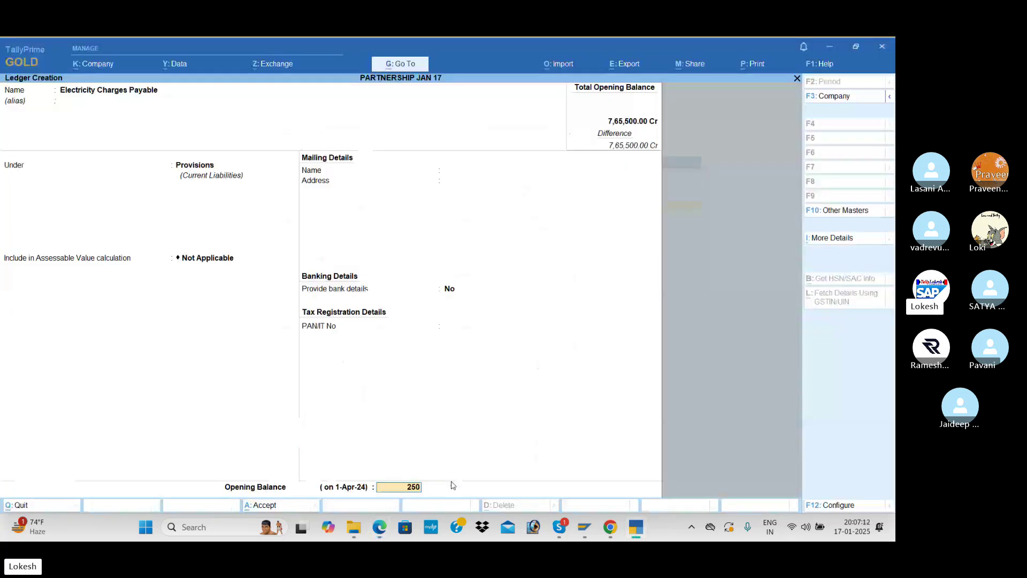
{"action": "type", "text": "0"}
{"action": "key", "text": "Return"}
{"action": "key", "text": "Return"}
{"action": "key", "text": "Return"}
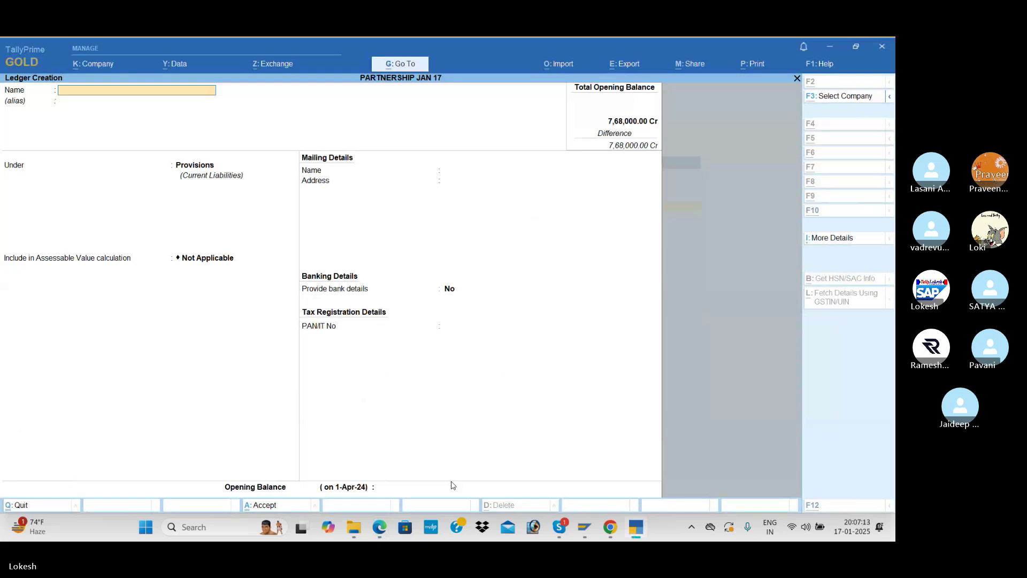
Check the next provision in the PDF and set up ledger Salary Payable under Provisions, accepting the default details
{"action": "key", "text": "alt+Tab"}
{"action": "key", "text": "alt+Tab"}
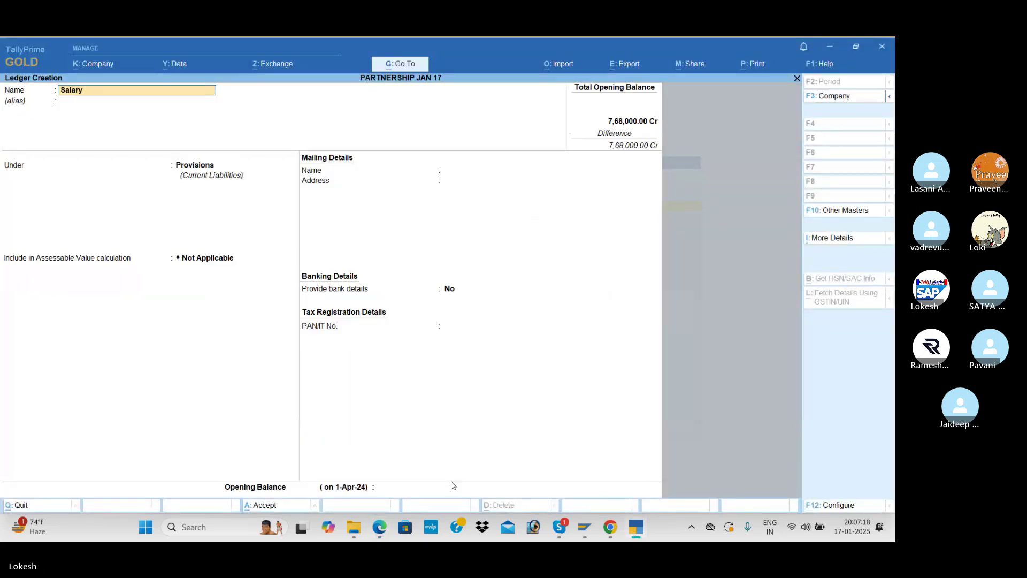
{"action": "key", "text": "Return"}
{"action": "key", "text": "Return"}
{"action": "key", "text": "Return"}
{"action": "key", "text": "Return"}
{"action": "key", "text": "Return"}
{"action": "key", "text": "Return"}
{"action": "key", "text": "Return"}
{"action": "key", "text": "Return"}
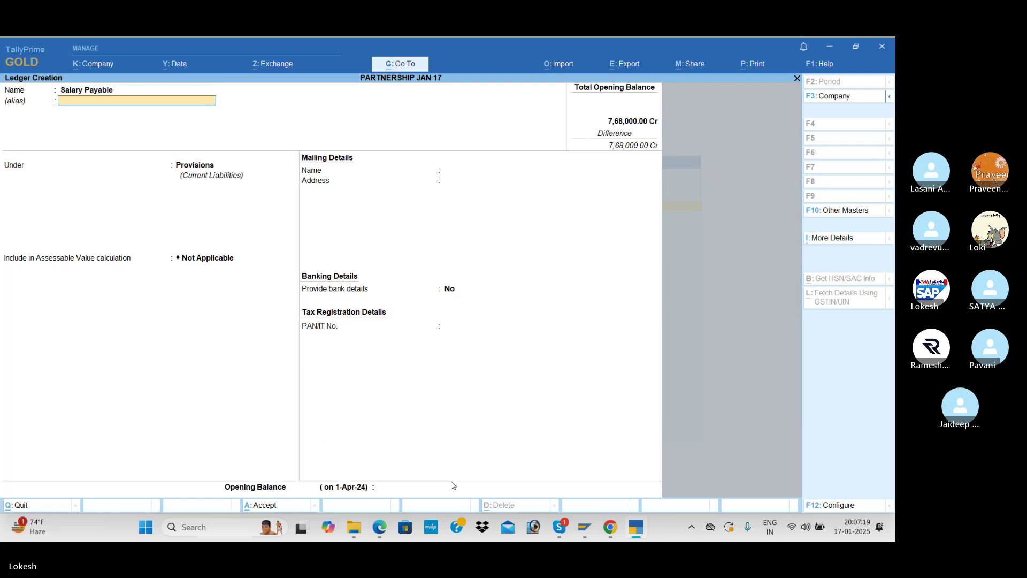
Check the salary payable amount in the PDF, enter 10,000 Cr as the ledger's opening balance and save it
{"action": "key", "text": "alt+Tab"}
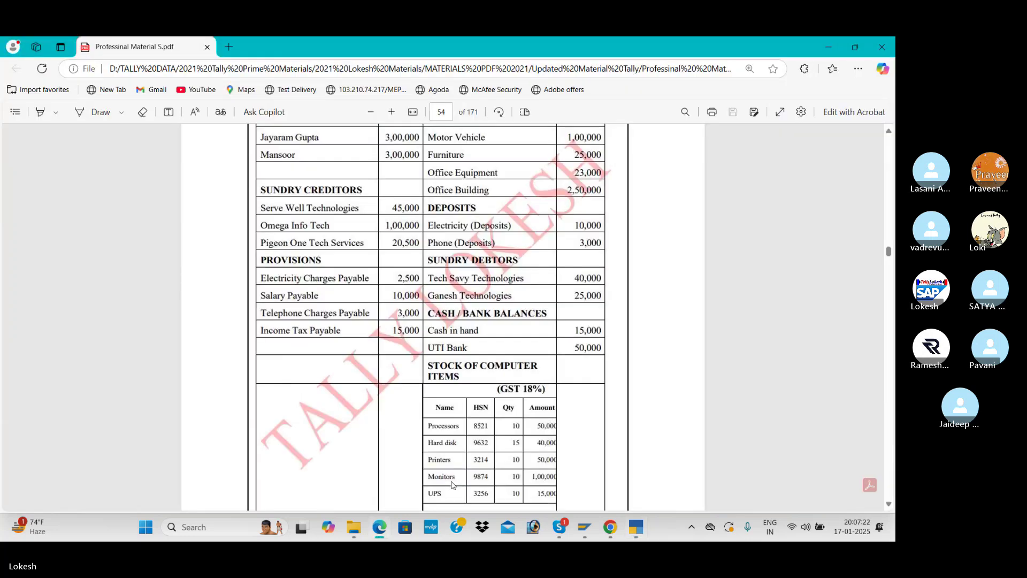
{"action": "key", "text": "alt+Tab"}
{"action": "type", "text": "10000"}
{"action": "key", "text": "Return"}
{"action": "key", "text": "Return"}
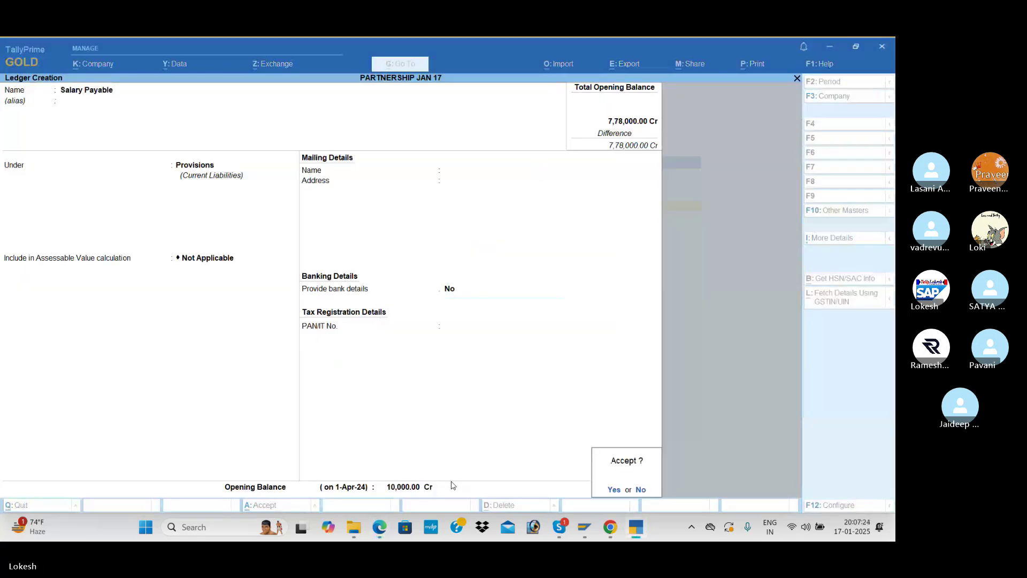
{"action": "key", "text": "Return"}
Check the PDF for the third provision and set up ledger Telephone Charges Payable under Provisions with default details
{"action": "key", "text": "alt+Tab"}
{"action": "key", "text": "alt+Tab"}
{"action": "type", "text": "T"}
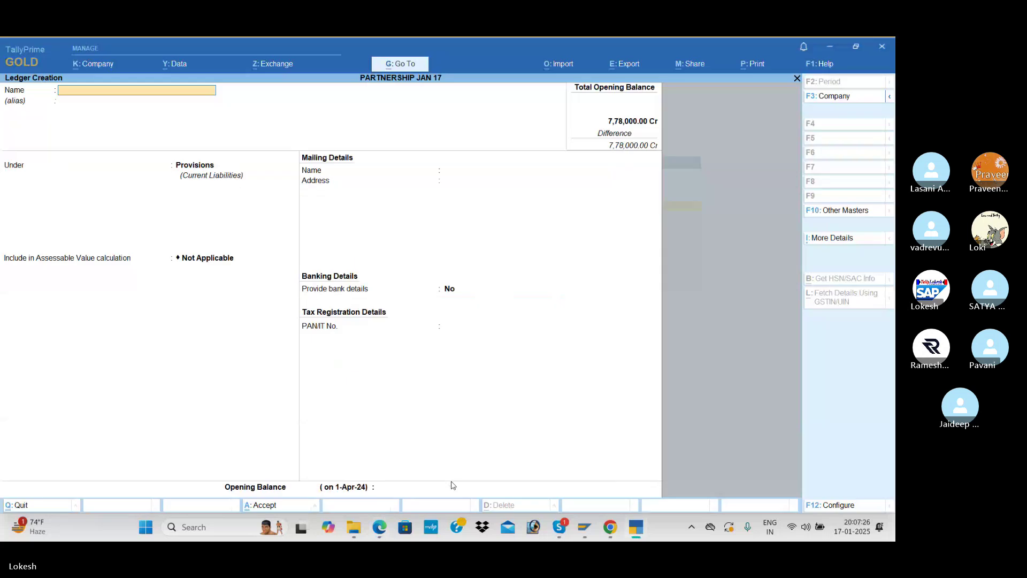
{"action": "type", "text": "elephone Charges Payable"}
{"action": "key", "text": "Return"}
{"action": "key", "text": "Return"}
{"action": "key", "text": "Return"}
{"action": "key", "text": "Return"}
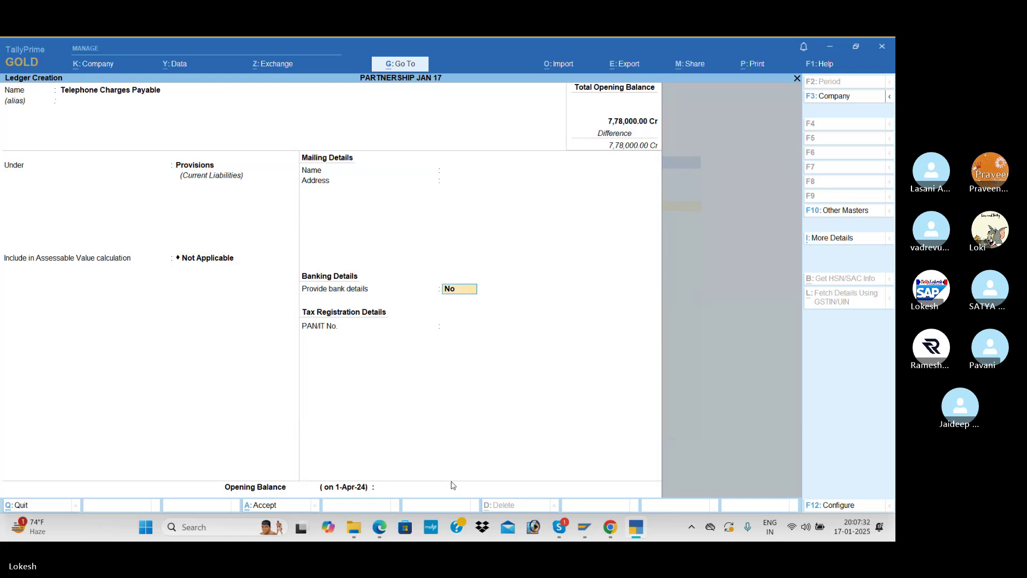
Check the telephone charges amount in the PDF, enter 3,000 Cr as the opening balance and save the ledger
{"action": "key", "text": "alt+Tab"}
{"action": "key", "text": "alt+Tab"}
{"action": "key", "text": "Return"}
{"action": "key", "text": "Return"}
{"action": "type", "text": "3000"}
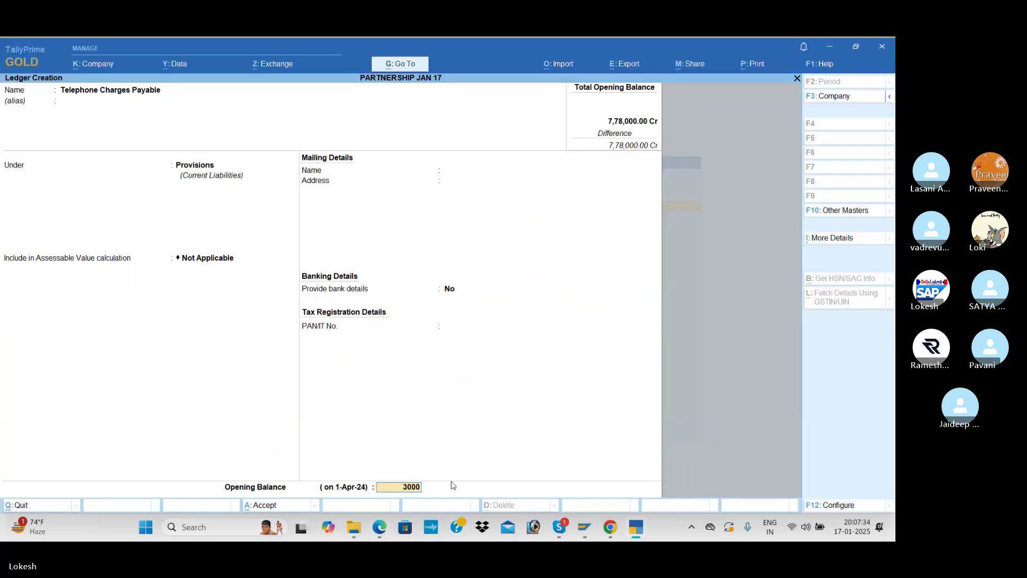
{"action": "key", "text": "Return"}
{"action": "key", "text": "Return"}
{"action": "key", "text": "Return"}
Check the last provision in the PDF and set up ledger Income Tax Payable under Provisions, keeping the default details
{"action": "key", "text": "alt+Tab"}
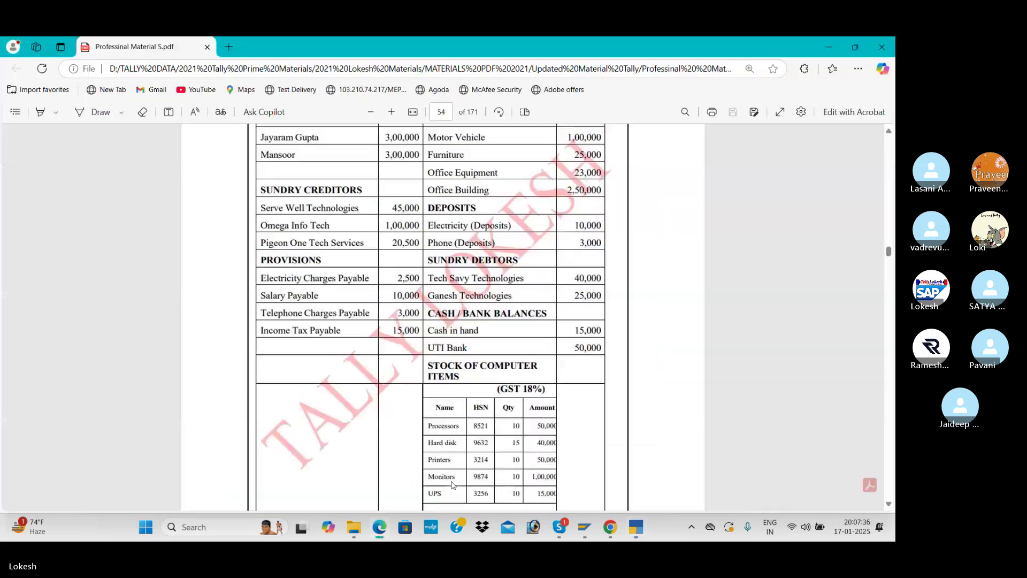
{"action": "key", "text": "alt+Tab"}
{"action": "type", "text": "Income Ta"}
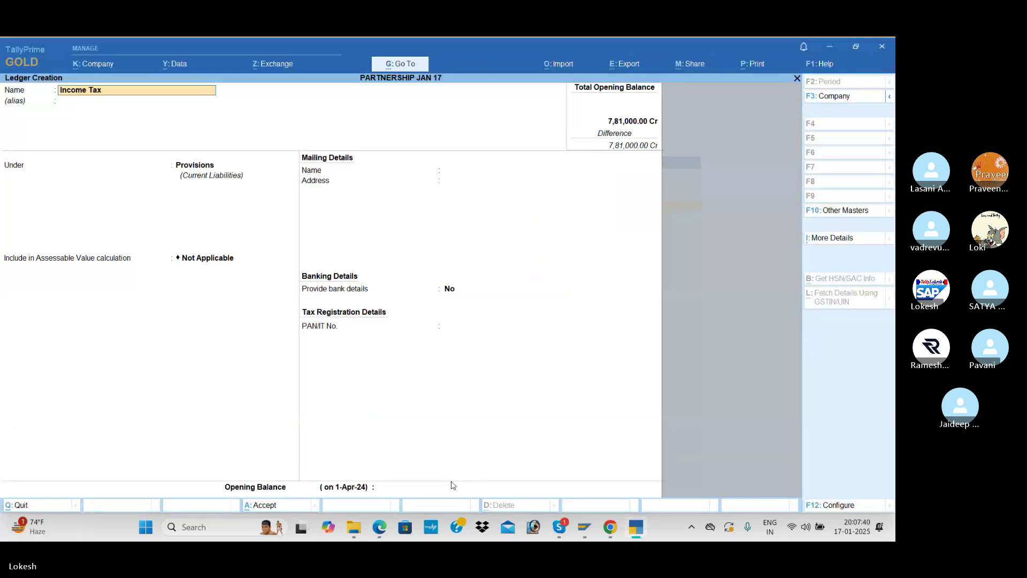
{"action": "key", "text": "Return"}
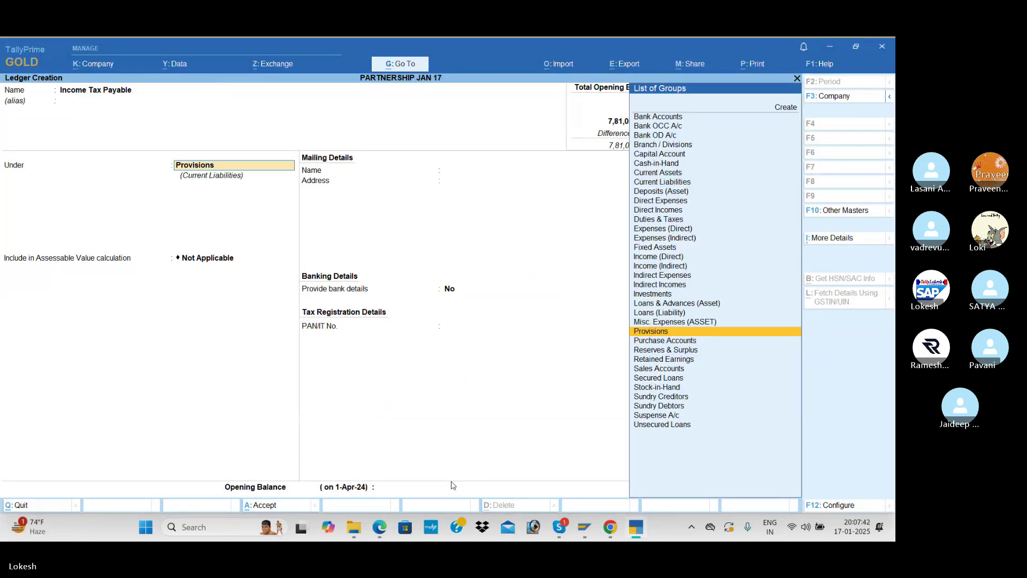
{"action": "key", "text": "Return"}
{"action": "key", "text": "Return"}
{"action": "key", "text": "Return"}
{"action": "key", "text": "Return"}
Check the income tax amount in the PDF, enter 15,000 Cr as the ledger's opening balance and save it
{"action": "key", "text": "alt+Tab"}
{"action": "key", "text": "alt+Tab"}
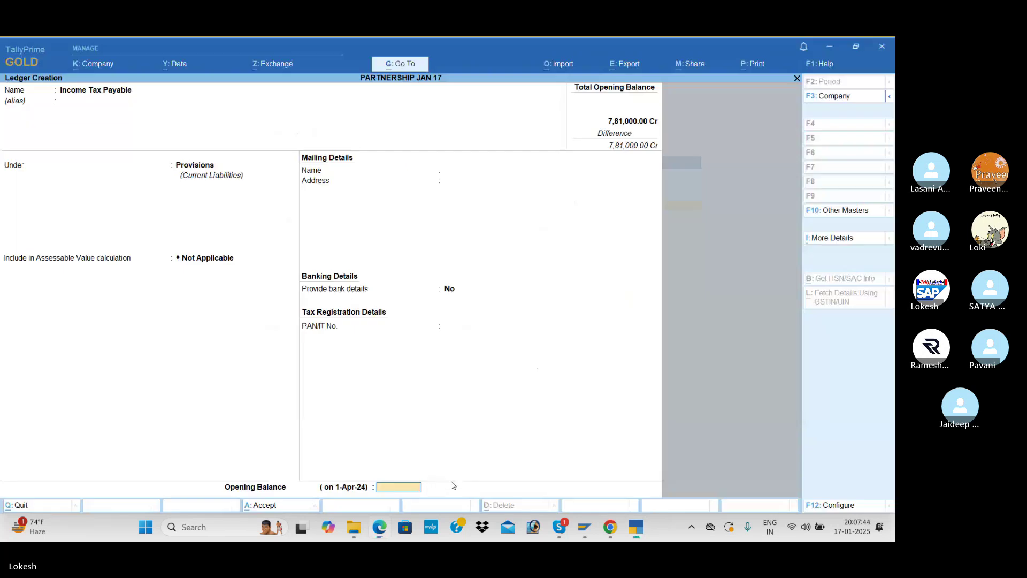
{"action": "type", "text": "15000"}
{"action": "key", "text": "Return"}
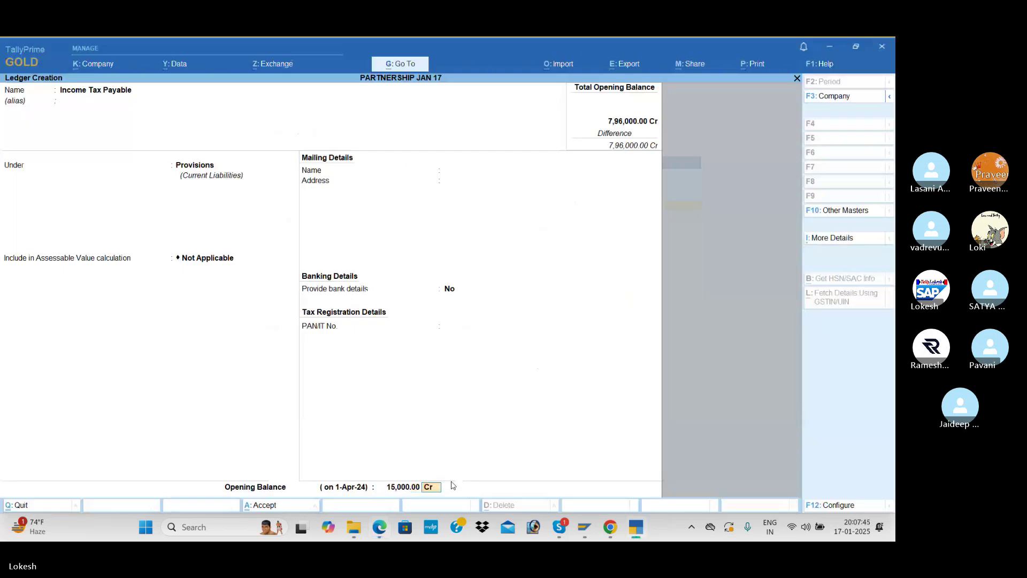
{"action": "key", "text": "Return"}
{"action": "key", "text": "Return"}
Check the fixed assets in the PDF and set up ledger Motor Vehicle under Fixed Assets, accepting the default GST and mailing details
{"action": "key", "text": "alt+Tab"}
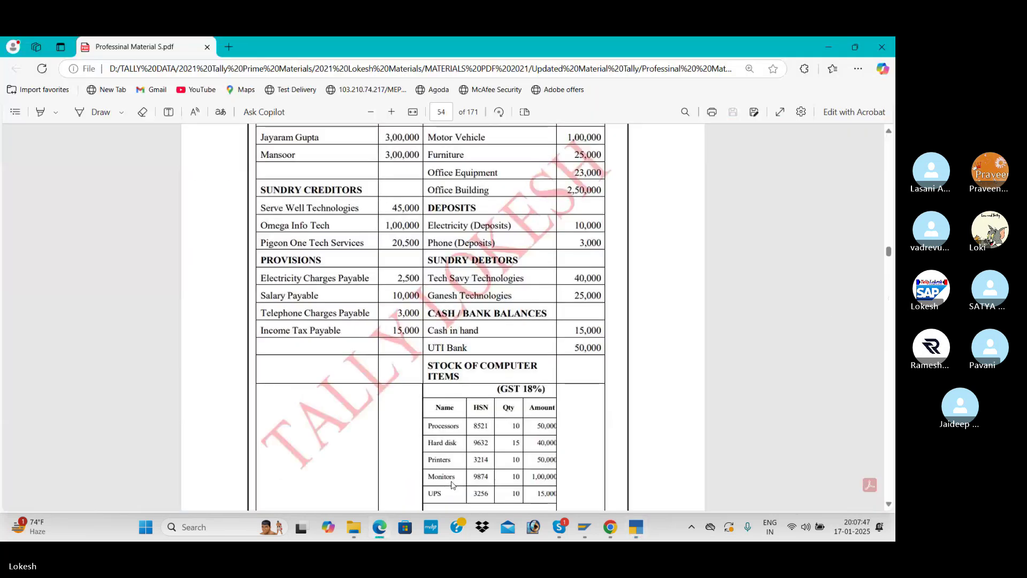
{"action": "left_click", "coordinate": [889, 132]}
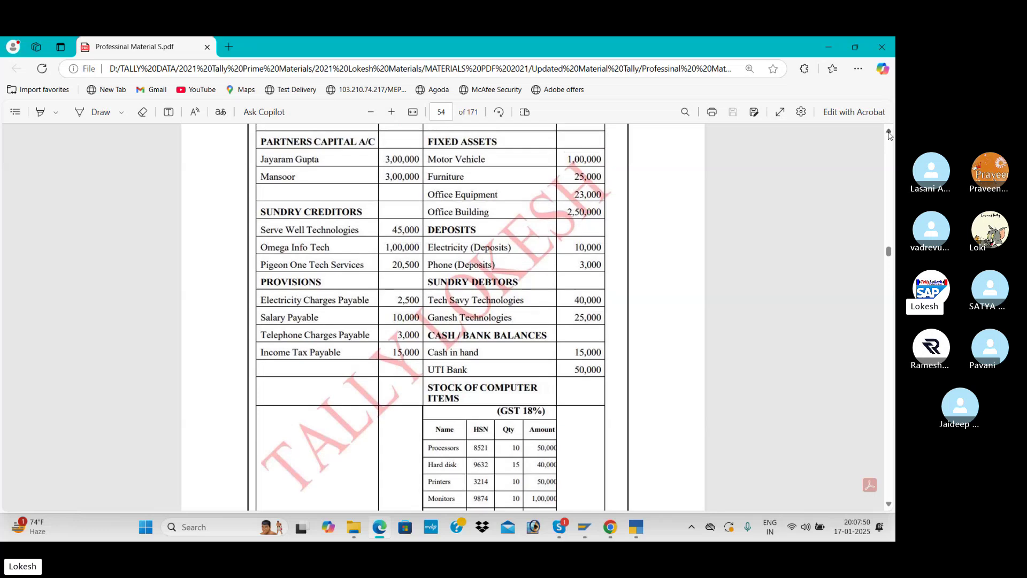
{"action": "left_click", "coordinate": [889, 132]}
{"action": "left_click", "coordinate": [888, 132]}
{"action": "key", "text": "alt+Tab"}
{"action": "type", "text": "M"}
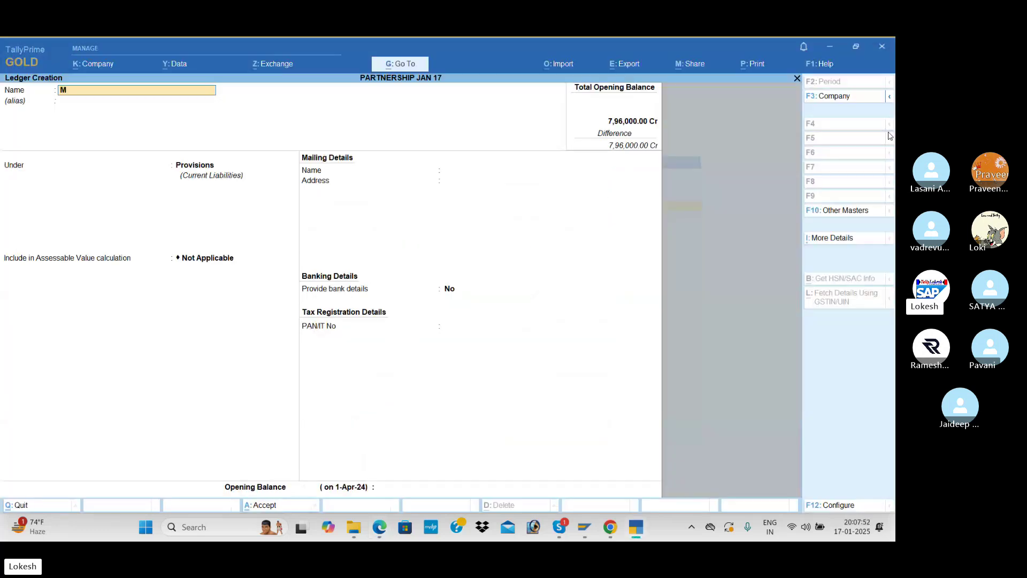
{"action": "type", "text": "otr"}
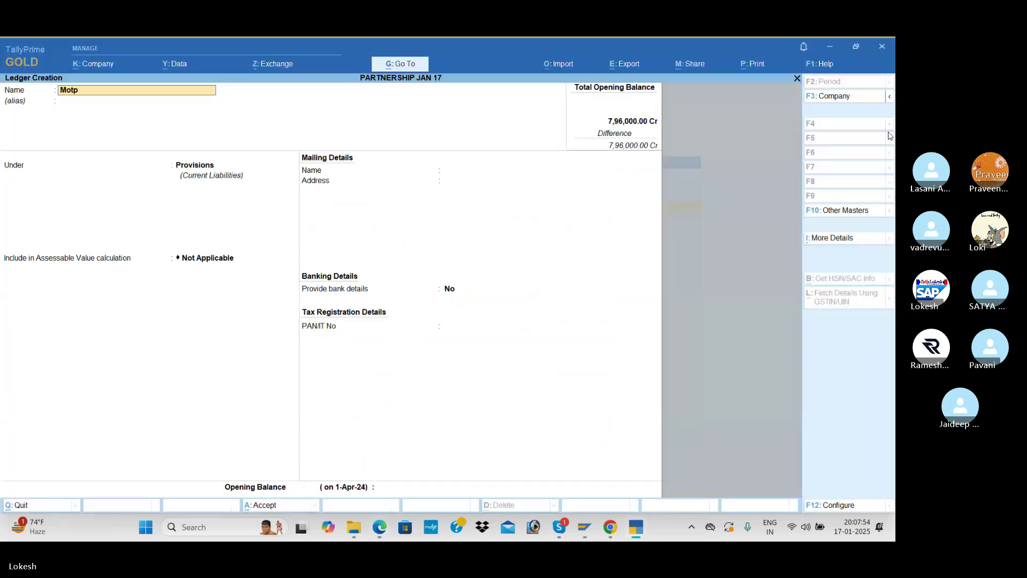
{"action": "type", "text": "r Vehicle"}
{"action": "key", "text": "Return"}
{"action": "key", "text": "Return"}
{"action": "type", "text": "F"}
{"action": "key", "text": "Return"}
{"action": "key", "text": "Return"}
{"action": "key", "text": "Return"}
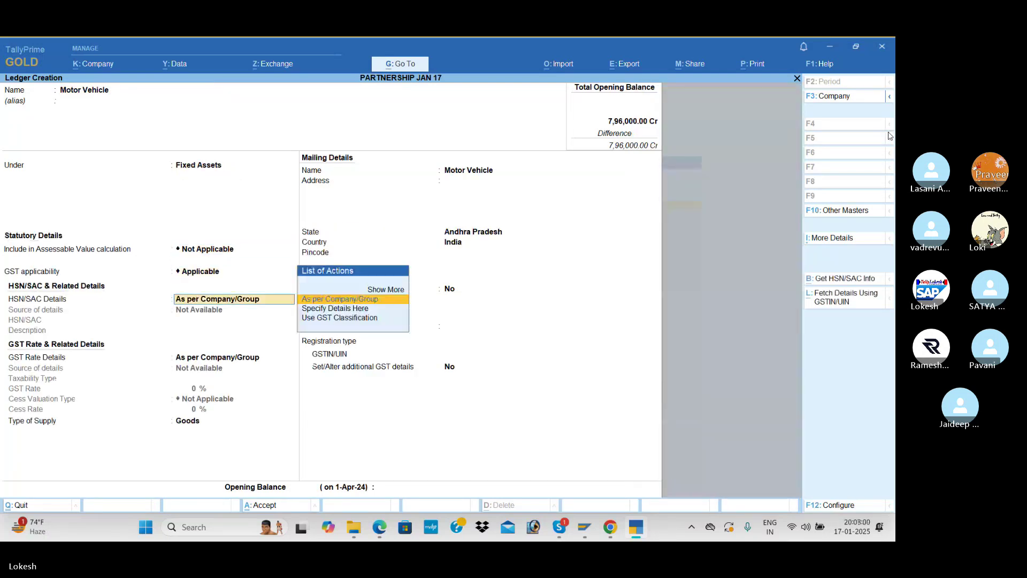
{"action": "key", "text": "Return"}
{"action": "key", "text": "Return"}
{"action": "key", "text": "Return"}
{"action": "key", "text": "Return"}
{"action": "key", "text": "Return"}
{"action": "key", "text": "Return"}
{"action": "key", "text": "Return"}
{"action": "key", "text": "Return"}
{"action": "key", "text": "Return"}
{"action": "key", "text": "Return"}
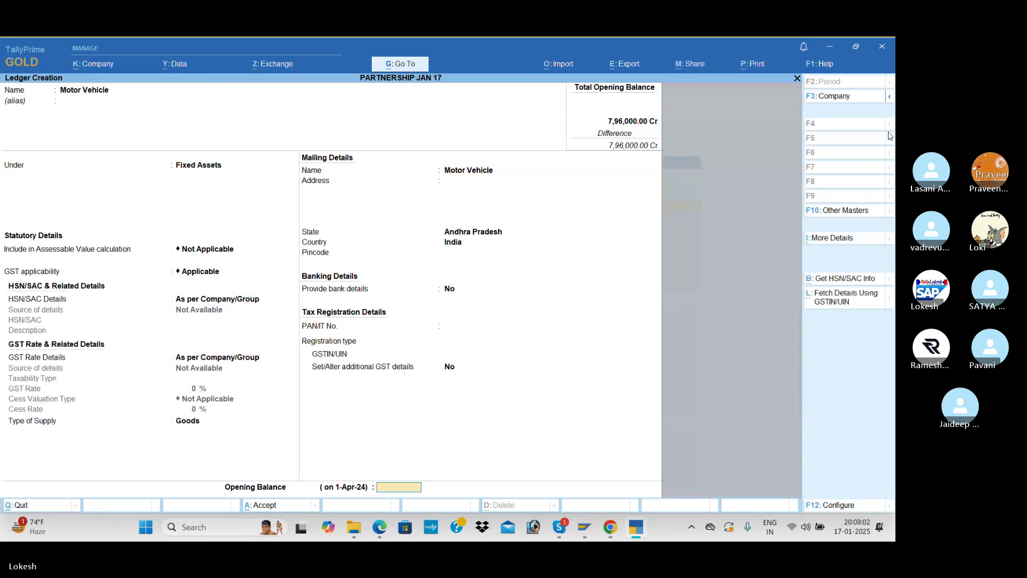
Enter 1,00,000 Dr as the Motor Vehicle ledger's opening balance and save the ledger
{"action": "type", "text": "100000"}
{"action": "key", "text": "Return"}
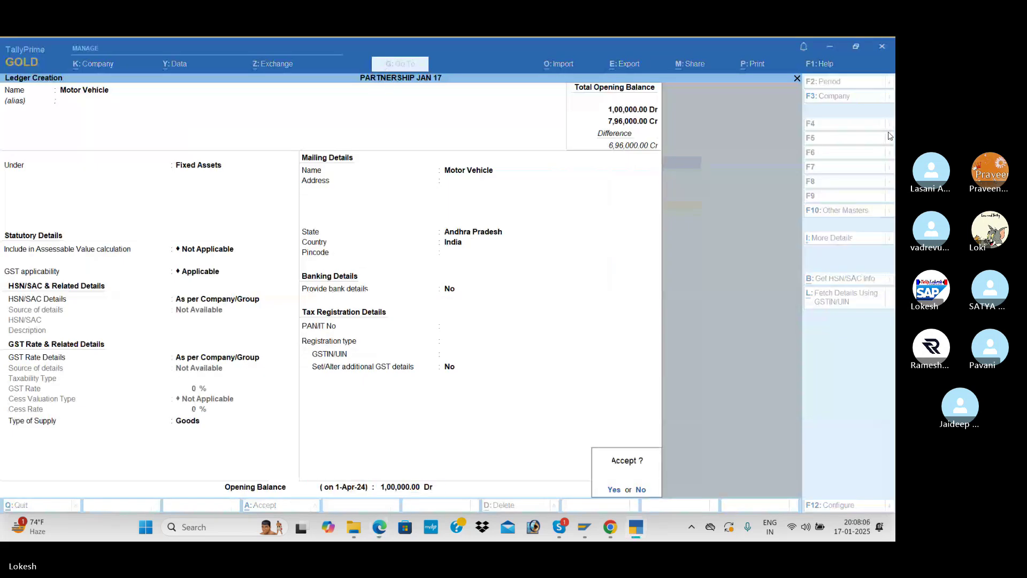
{"action": "key", "text": "Return"}
Check the second fixed asset in the PDF and set up ledger Furniture under Fixed Assets, accepting the default details
{"action": "key", "text": "alt+Tab"}
{"action": "key", "text": "alt+Tab"}
{"action": "type", "text": "Furnit"}
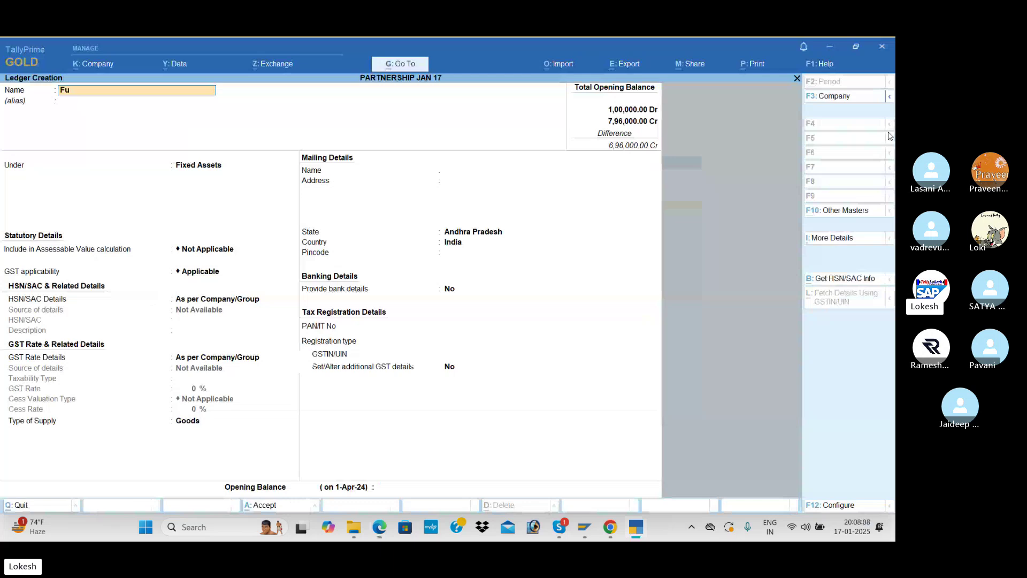
{"action": "key", "text": "Return"}
{"action": "key", "text": "Return"}
{"action": "key", "text": "Return"}
{"action": "key", "text": "Return"}
{"action": "key", "text": "Return"}
{"action": "key", "text": "Return"}
{"action": "key", "text": "Return"}
{"action": "key", "text": "Return"}
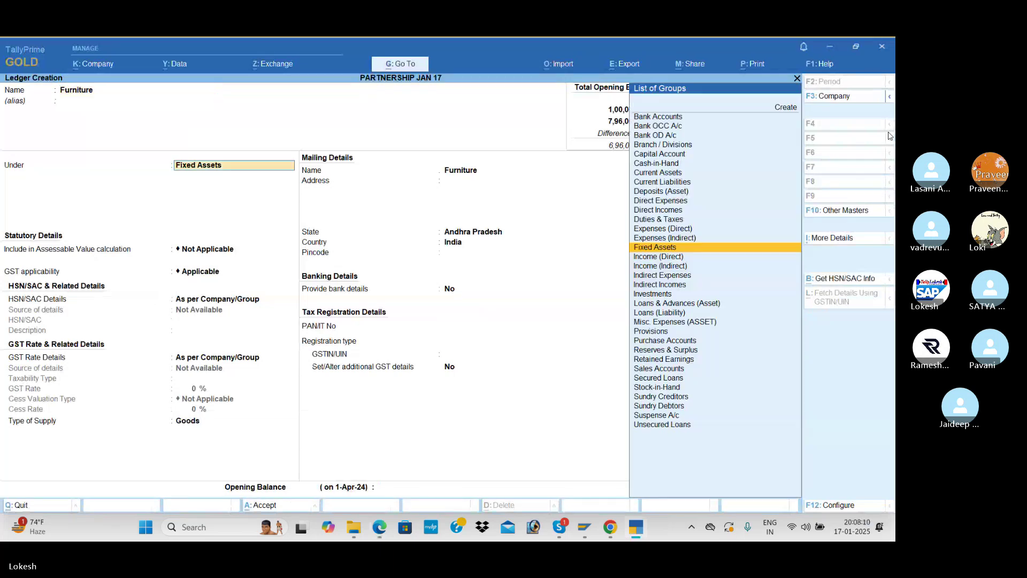
{"action": "key", "text": "Return"}
{"action": "key", "text": "Return"}
{"action": "key", "text": "Return"}
{"action": "key", "text": "Return"}
{"action": "key", "text": "Return"}
{"action": "key", "text": "Return"}
{"action": "key", "text": "Return"}
{"action": "key", "text": "Return"}
{"action": "key", "text": "Return"}
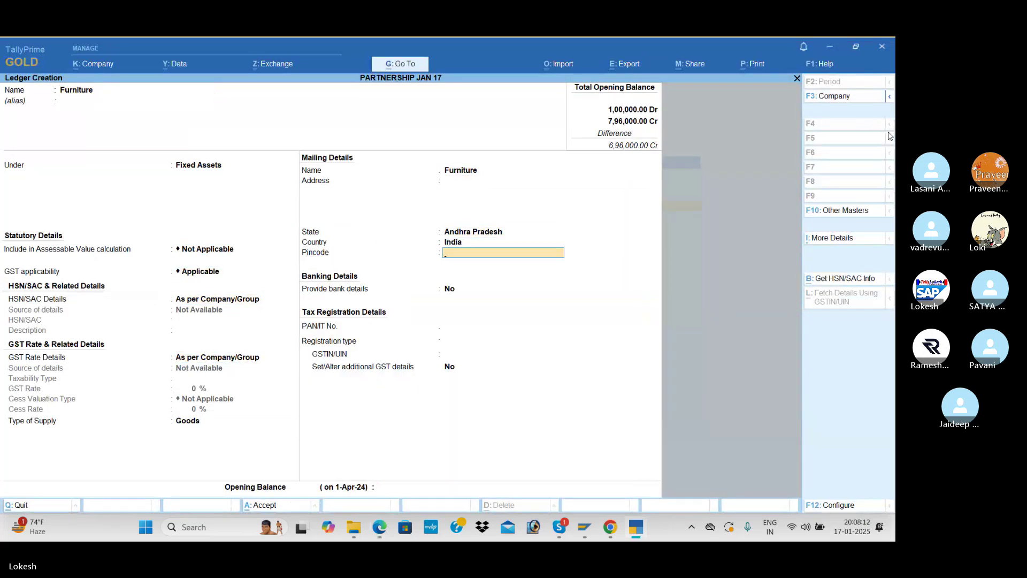
Enter 25,000 Dr as the Furniture ledger's opening balance and save the ledger
{"action": "type", "text": "25000"}
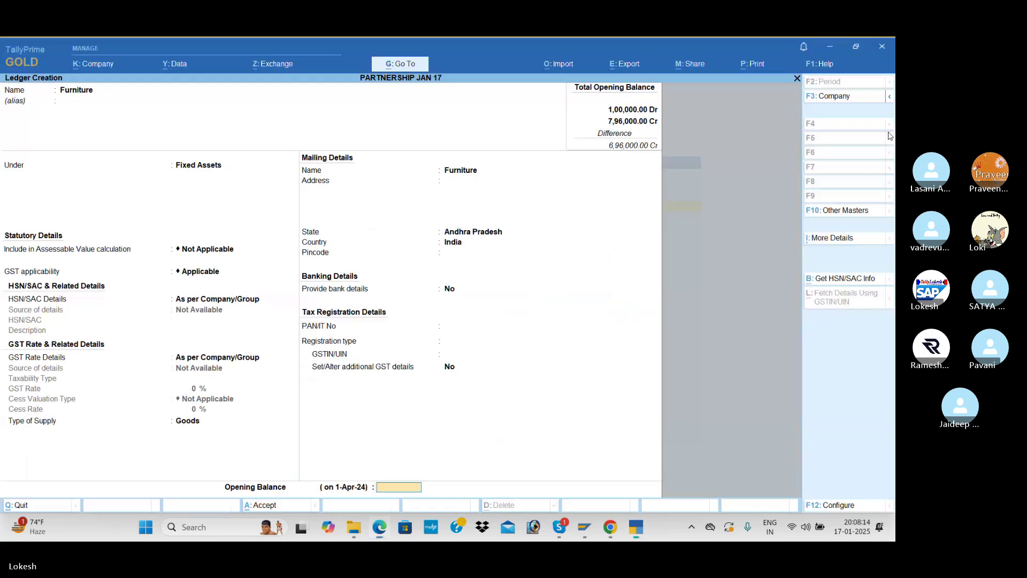
{"action": "key", "text": "Return"}
{"action": "key", "text": "Return"}
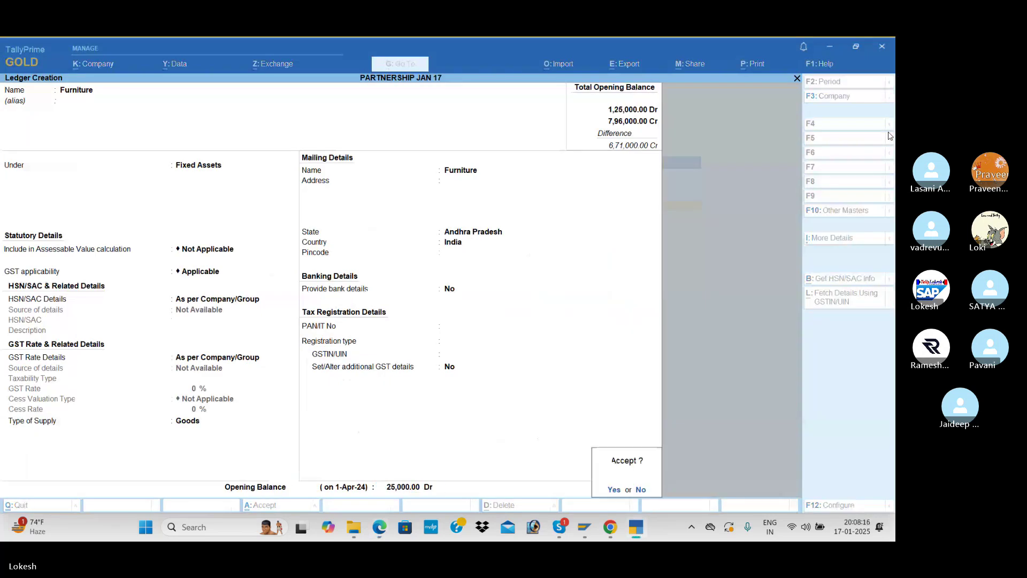
{"action": "key", "text": "Return"}
Check the third fixed asset in the PDF and set up ledger Office Equipment under Fixed Assets, keeping the default details
{"action": "key", "text": "alt+Tab"}
{"action": "key", "text": "alt+Tab"}
{"action": "type", "text": "O"}
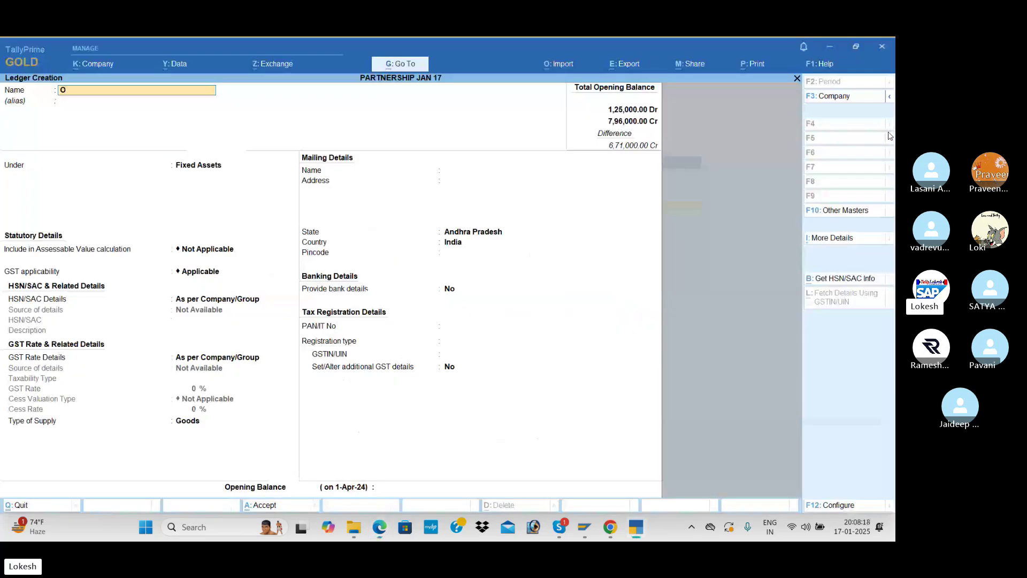
{"action": "type", "text": "ffice Equip"}
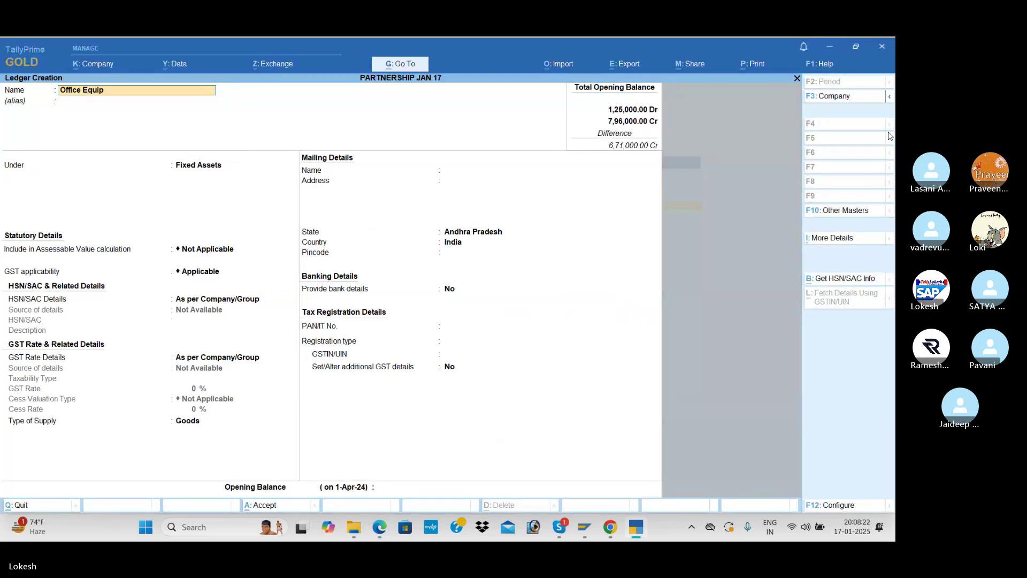
{"action": "type", "text": "ment"}
{"action": "key", "text": "Return"}
{"action": "key", "text": "Return"}
{"action": "key", "text": "Return"}
{"action": "key", "text": "Return"}
{"action": "key", "text": "Return"}
{"action": "key", "text": "Return"}
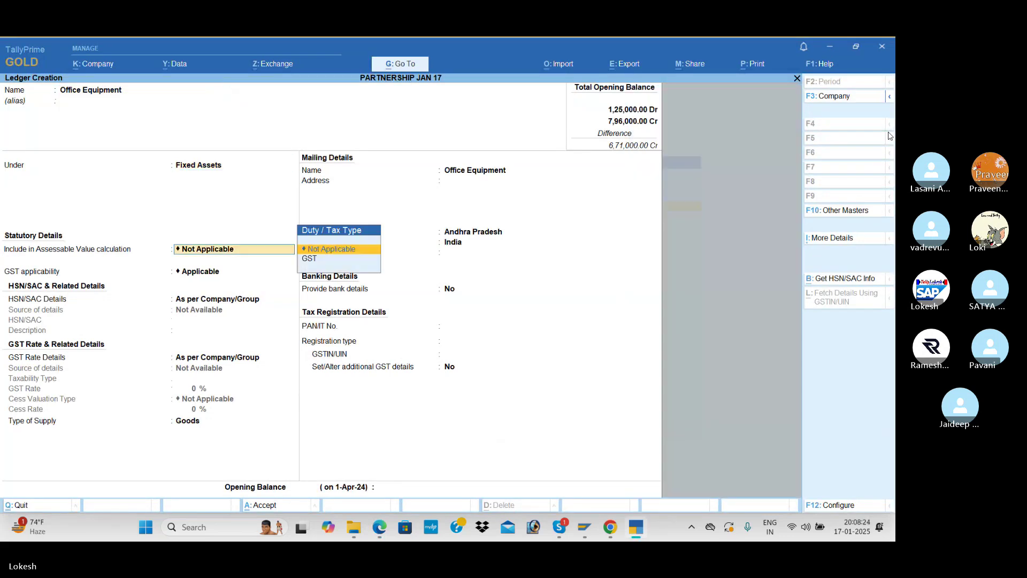
{"action": "key", "text": "Return"}
{"action": "key", "text": "Return"}
{"action": "key", "text": "Return"}
{"action": "key", "text": "Return"}
{"action": "key", "text": "Return"}
{"action": "key", "text": "Return"}
{"action": "key", "text": "Return"}
{"action": "key", "text": "Return"}
{"action": "key", "text": "Return"}
{"action": "key", "text": "Return"}
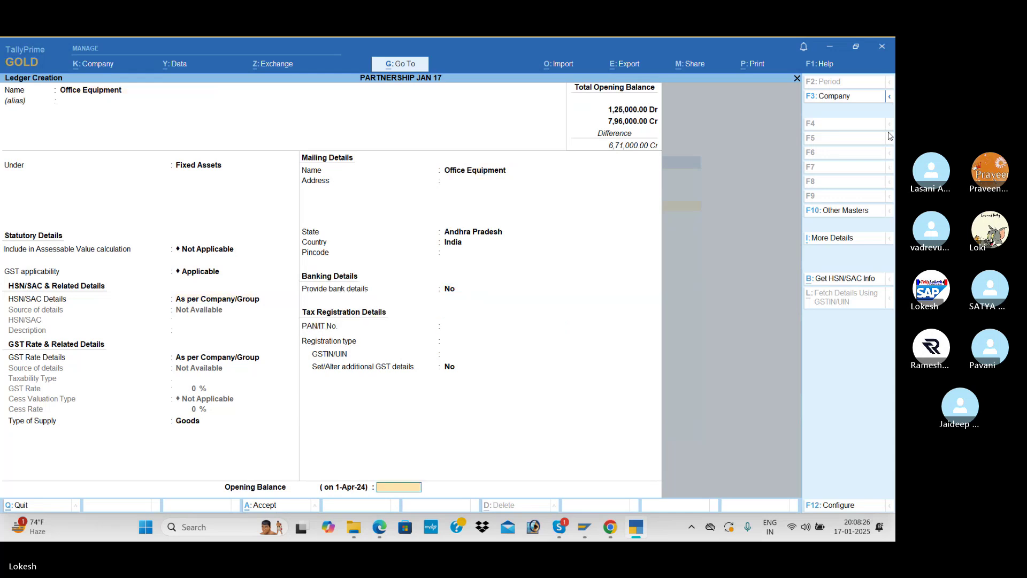
Check the office equipment amount in the PDF, enter 23,000 Dr as the opening balance and save the ledger
{"action": "key", "text": "alt+Tab"}
{"action": "key", "text": "alt+Tab"}
{"action": "type", "text": "23000"}
{"action": "key", "text": "Return"}
{"action": "key", "text": "Return"}
Check the last fixed asset in the PDF and set up ledger Office Building under Fixed Assets, keeping the default details
{"action": "key", "text": "alt+Tab"}
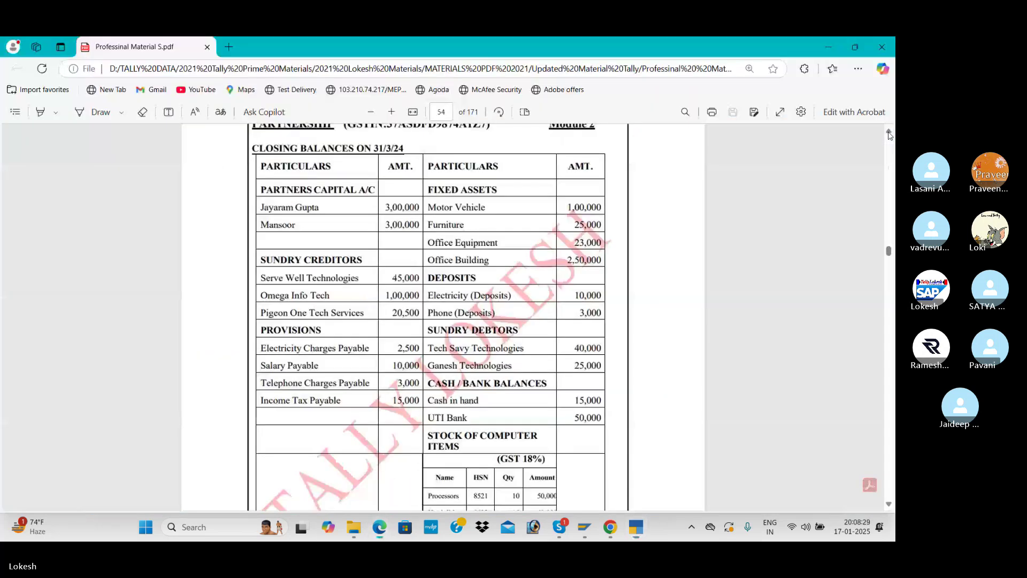
{"action": "key", "text": "alt+Tab"}
{"action": "type", "text": "Off"}
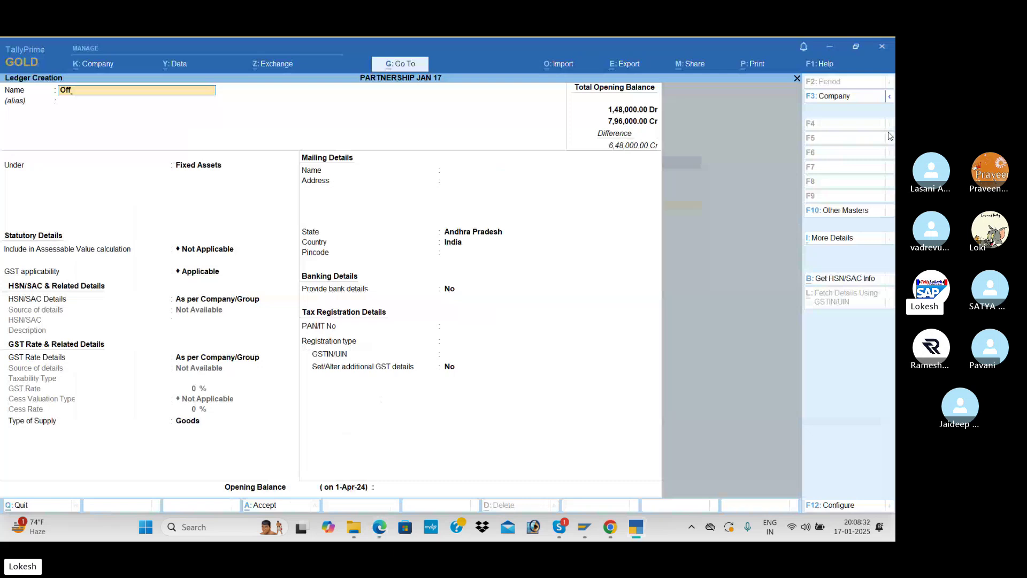
{"action": "type", "text": "ice Bui"}
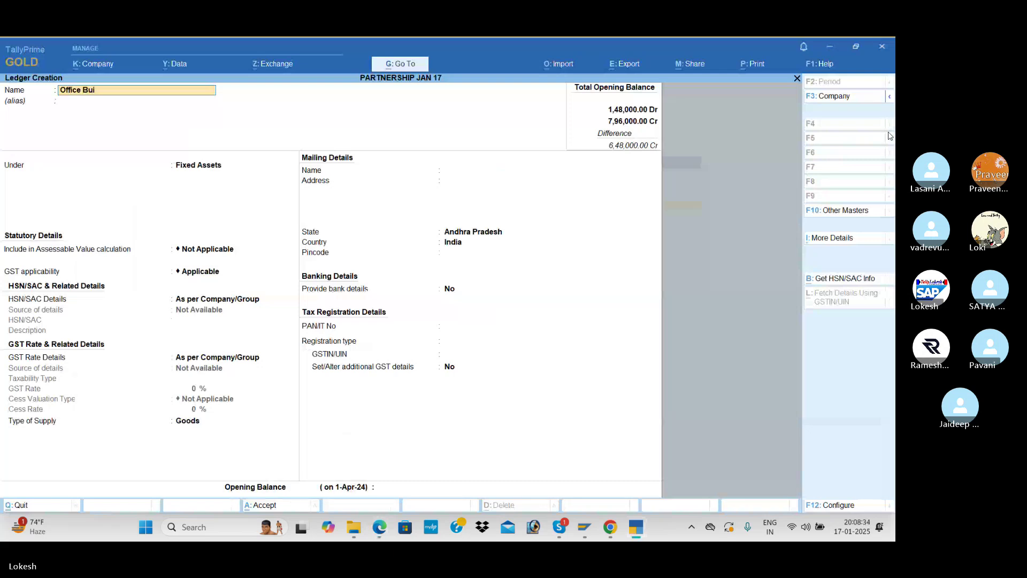
{"action": "type", "text": "lding"}
{"action": "key", "text": "Return"}
{"action": "key", "text": "Return"}
{"action": "key", "text": "Return"}
{"action": "key", "text": "Return"}
{"action": "key", "text": "Return"}
{"action": "key", "text": "Return"}
{"action": "key", "text": "Return"}
{"action": "key", "text": "Return"}
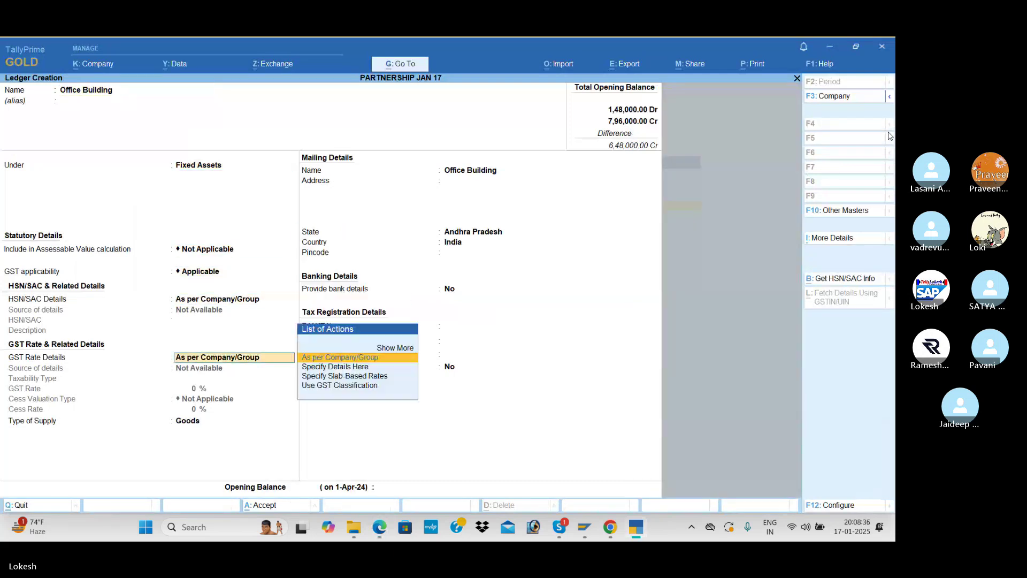
{"action": "key", "text": "Return"}
{"action": "key", "text": "Return"}
{"action": "key", "text": "Return"}
{"action": "key", "text": "Return"}
{"action": "key", "text": "Return"}
{"action": "key", "text": "Return"}
{"action": "key", "text": "Return"}
{"action": "key", "text": "Return"}
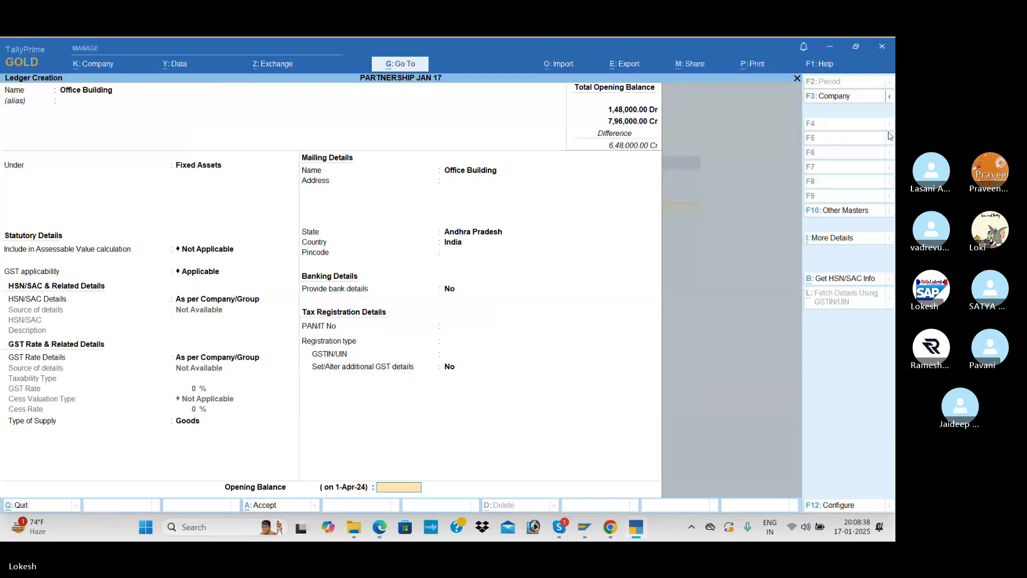
Check the office building amount in the PDF, enter 2,50,000 Dr as the opening balance and save the ledger
{"action": "key", "text": "alt+Tab"}
{"action": "key", "text": "alt+Tab"}
{"action": "type", "text": "250000"}
{"action": "key", "text": "Return"}
{"action": "key", "text": "Return"}
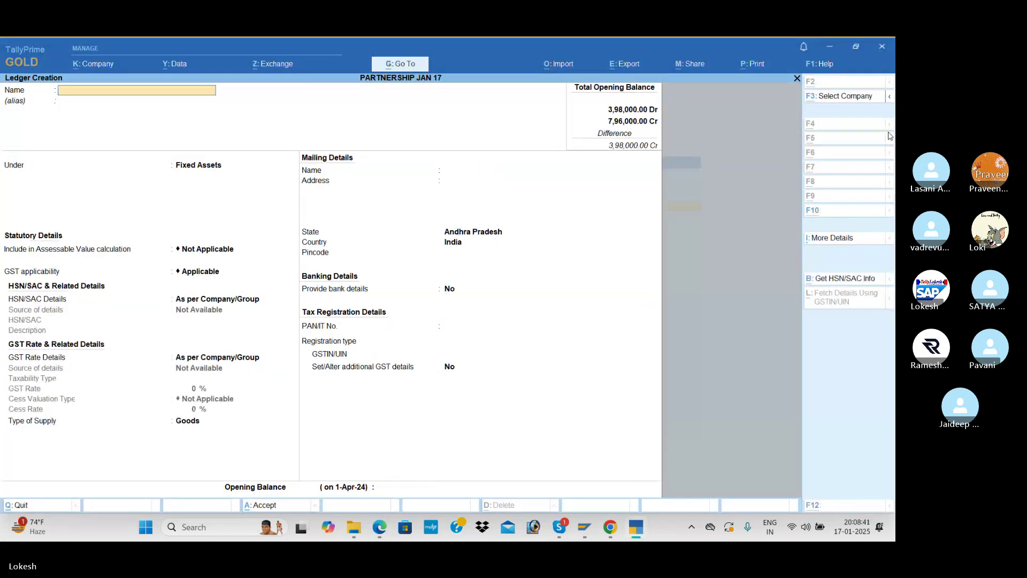
Check the first deposit in the PDF and set up ledger Electricity Deposits under Deposits (Asset), keeping the default details
{"action": "key", "text": "alt+Tab"}
{"action": "key", "text": "alt+Tab"}
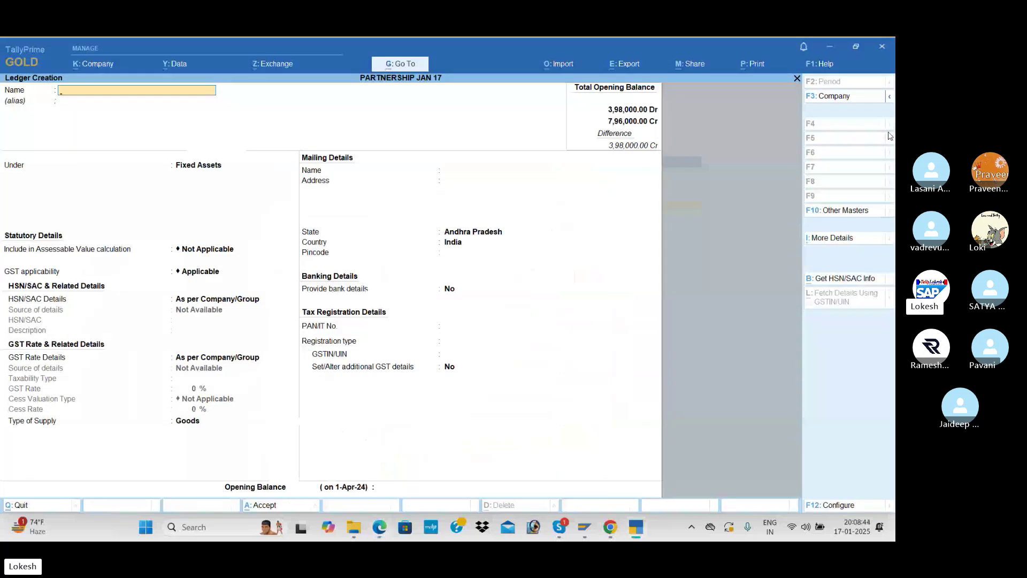
{"action": "type", "text": "Electrici"}
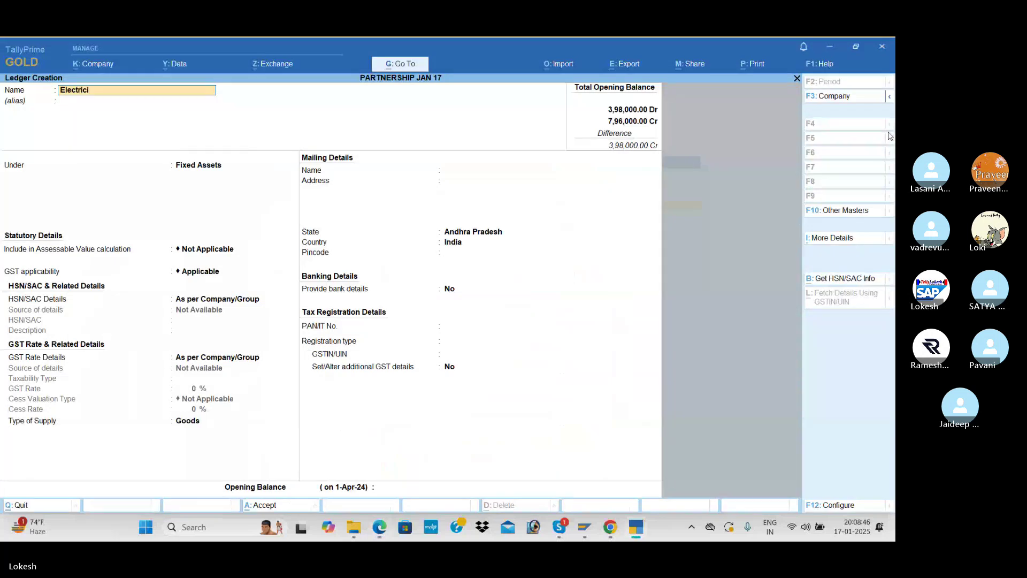
{"action": "type", "text": "ty deposits"}
{"action": "key", "text": "Return"}
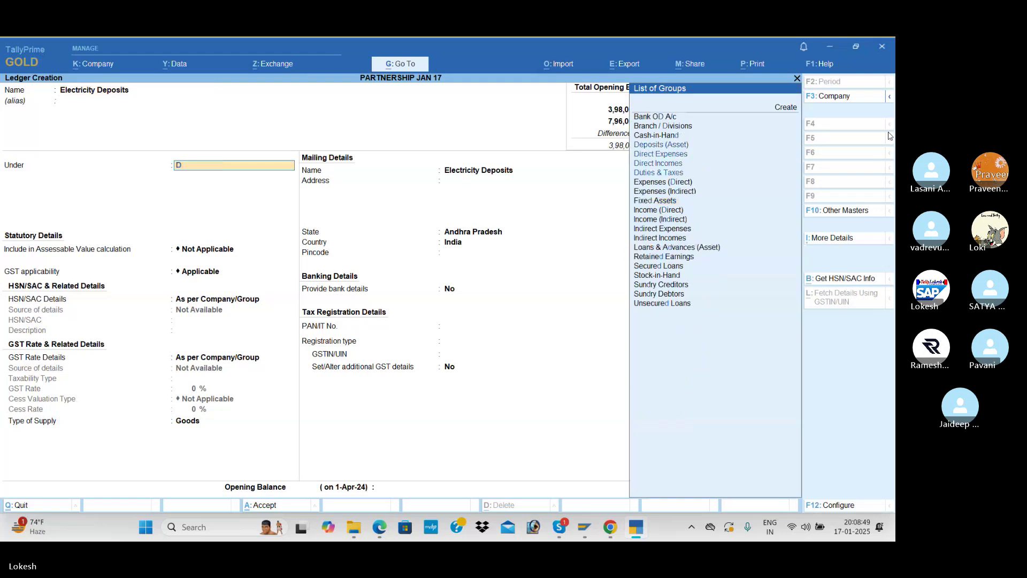
{"action": "type", "text": "de"}
{"action": "key", "text": "Return"}
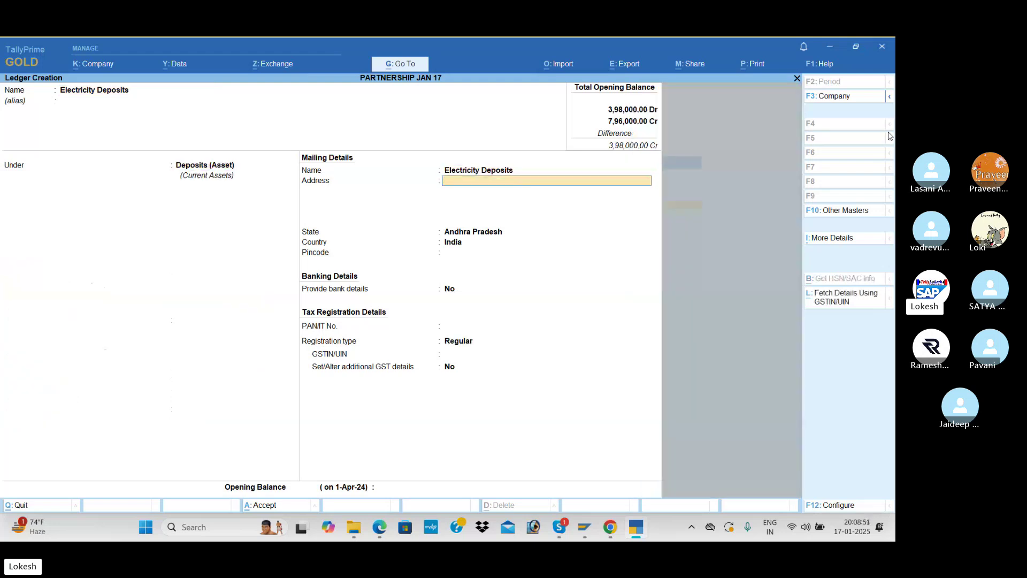
{"action": "key", "text": "Return"}
{"action": "key", "text": "Return"}
{"action": "key", "text": "Return"}
{"action": "key", "text": "Return"}
{"action": "key", "text": "Return"}
{"action": "key", "text": "Return"}
{"action": "key", "text": "Return"}
{"action": "key", "text": "Return"}
{"action": "key", "text": "Return"}
{"action": "key", "text": "Return"}
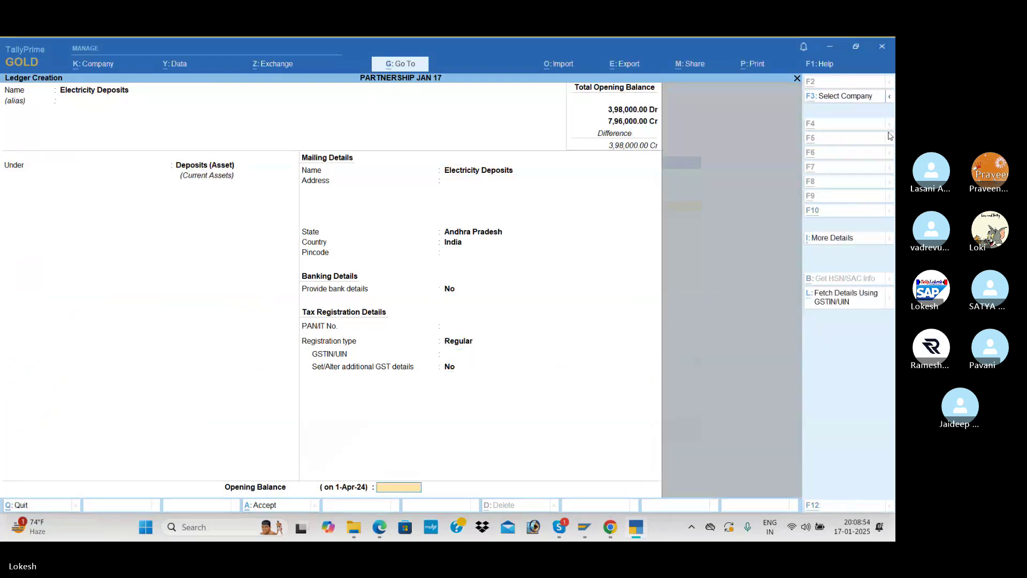
Check the electricity deposit amount in the PDF, enter 10,000 Dr as the opening balance and save the ledger
{"action": "key", "text": "alt+Tab"}
{"action": "key", "text": "alt+Tab"}
{"action": "type", "text": "10000"}
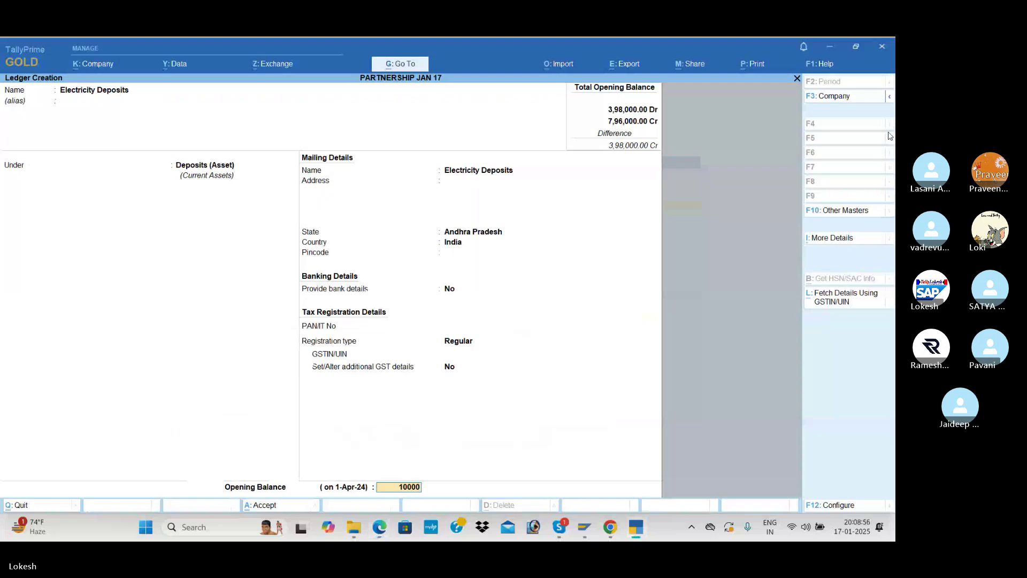
{"action": "key", "text": "Return"}
{"action": "key", "text": "Return"}
{"action": "key", "text": "Return"}
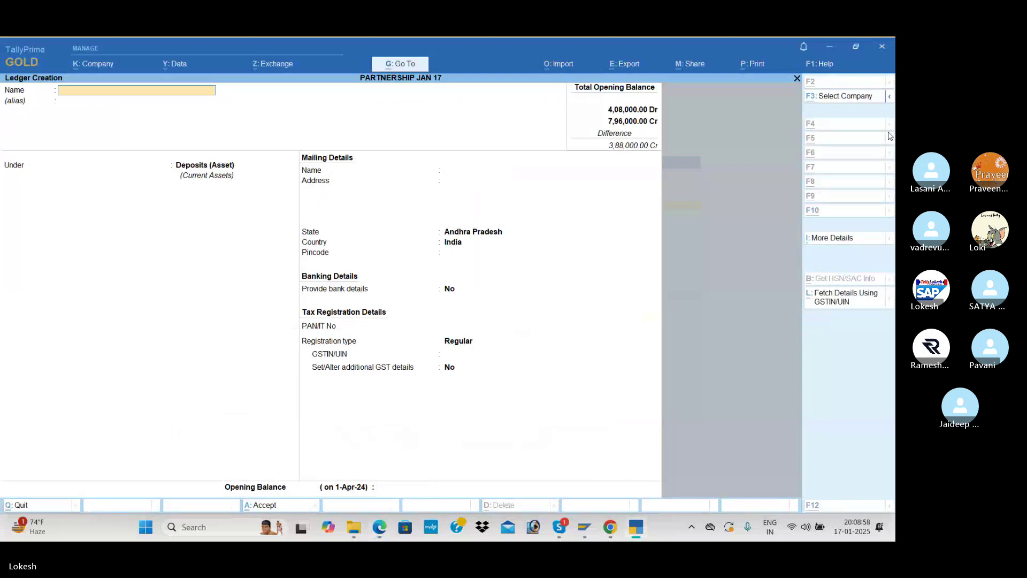
Check the second deposit in the PDF and set up ledger Phone Deposits under Deposits (Asset), keeping the default details
{"action": "key", "text": "alt+Tab"}
{"action": "key", "text": "alt+Tab"}
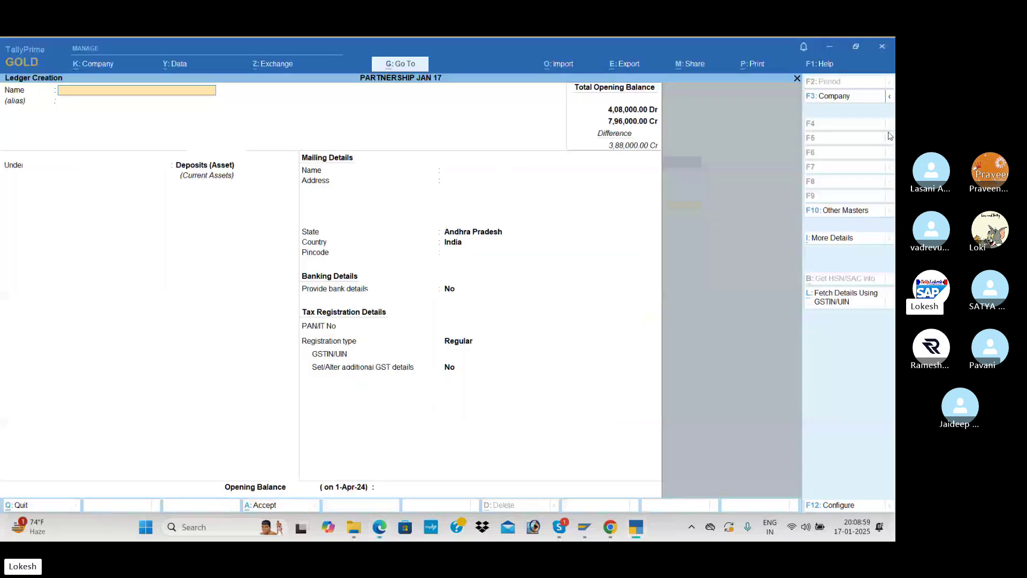
{"action": "type", "text": "Phone Deposits"}
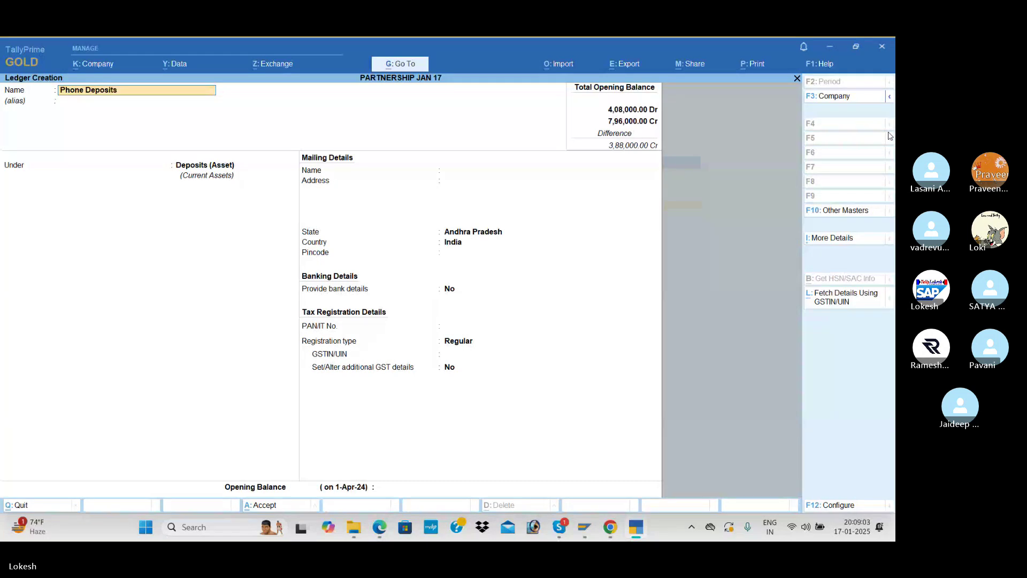
{"action": "key", "text": "Return"}
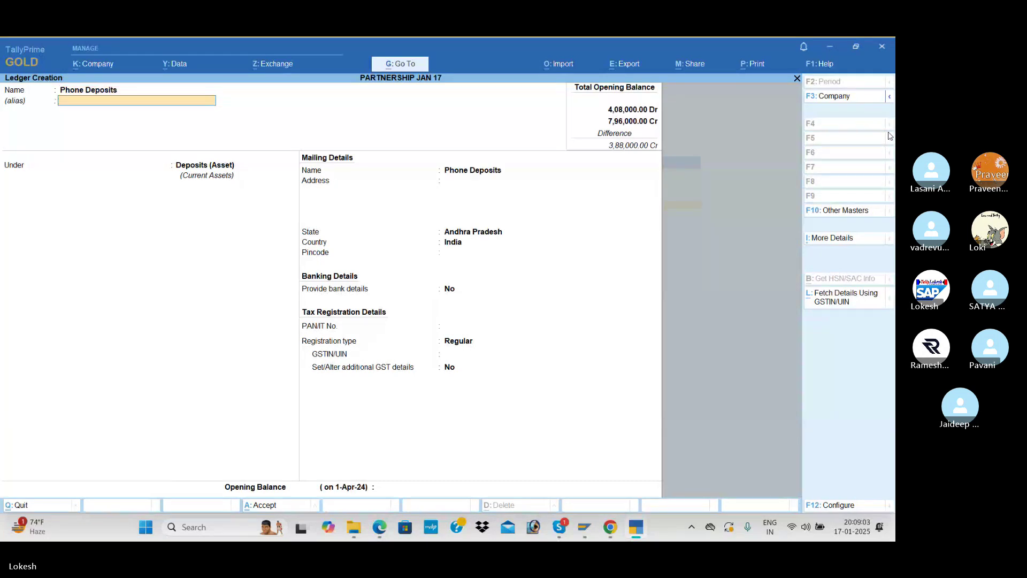
{"action": "key", "text": "Return"}
{"action": "key", "text": "Return"}
{"action": "key", "text": "Return"}
{"action": "key", "text": "Return"}
{"action": "key", "text": "Return"}
{"action": "key", "text": "Return"}
{"action": "key", "text": "Return"}
{"action": "key", "text": "Return"}
{"action": "key", "text": "Return"}
{"action": "key", "text": "Return"}
{"action": "key", "text": "Return"}
{"action": "key", "text": "Return"}
{"action": "key", "text": "Return"}
{"action": "key", "text": "BackSpace"}
{"action": "key", "text": "BackSpace"}
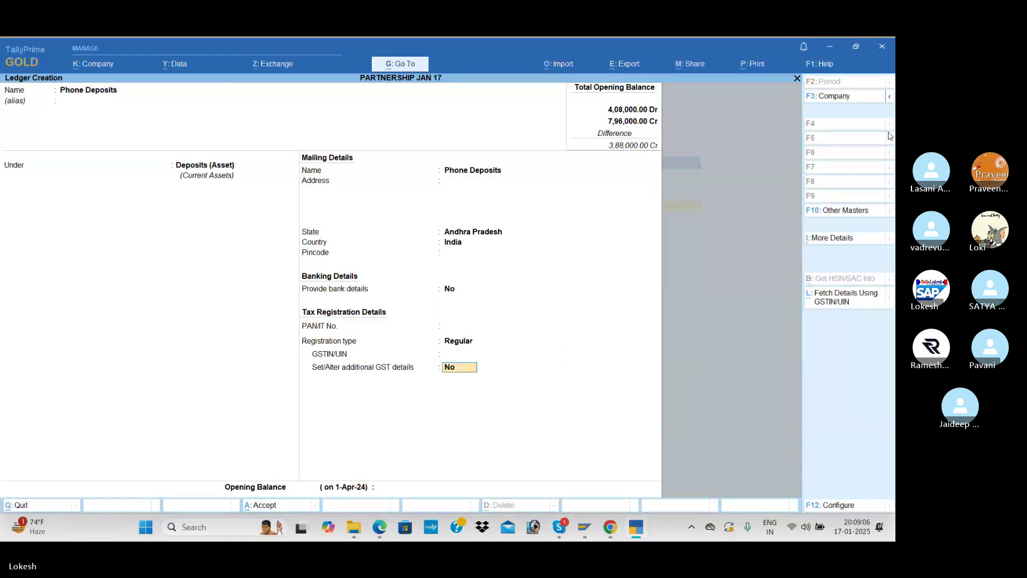
{"action": "key", "text": "Return"}
Check the phone deposit amount in the PDF, enter 3,000 Dr as the opening balance and save the ledger
{"action": "key", "text": "alt+Tab"}
{"action": "key", "text": "alt+Tab"}
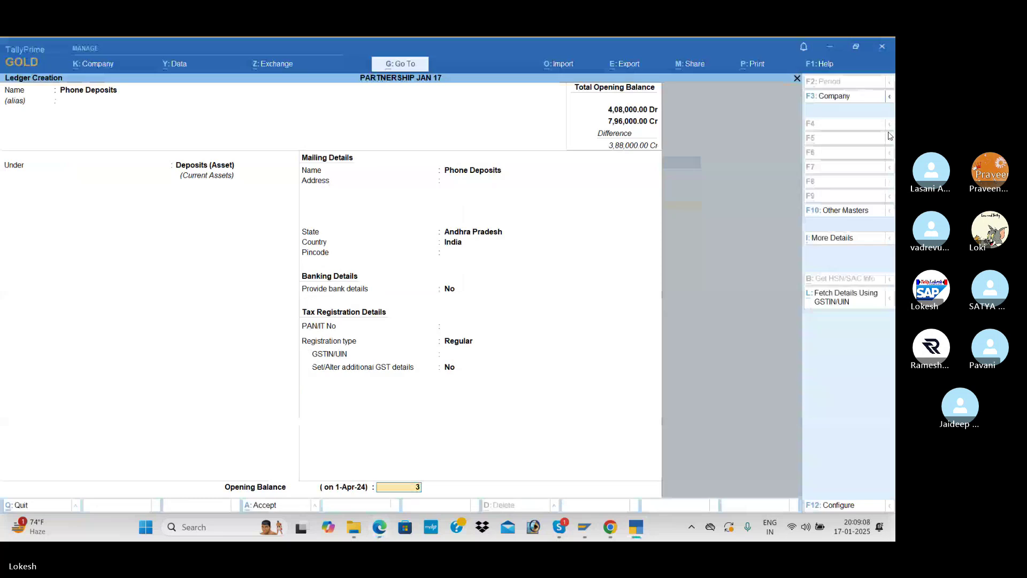
{"action": "type", "text": "3000"}
{"action": "key", "text": "Return"}
{"action": "key", "text": "Return"}
{"action": "key", "text": "Return"}
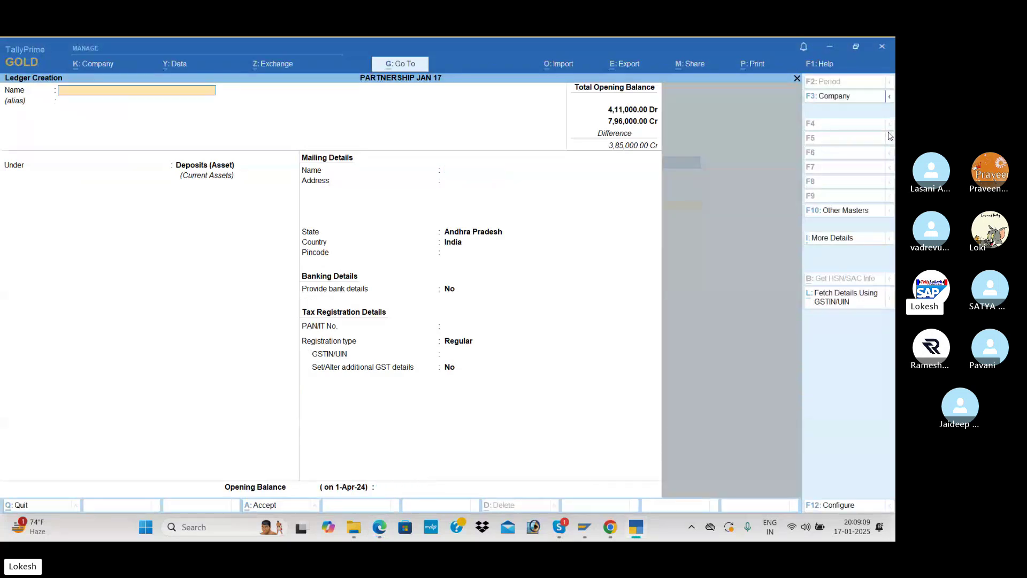
Check the first sundry debtor in the PDF and set up ledger Tech Savy Technologies under Sundry Debtors
{"action": "key", "text": "alt+Tab"}
{"action": "scroll", "coordinate": [890, 135], "scroll_direction": "down", "scroll_amount": 3}
{"action": "scroll", "coordinate": [890, 135], "scroll_direction": "down", "scroll_amount": 3}
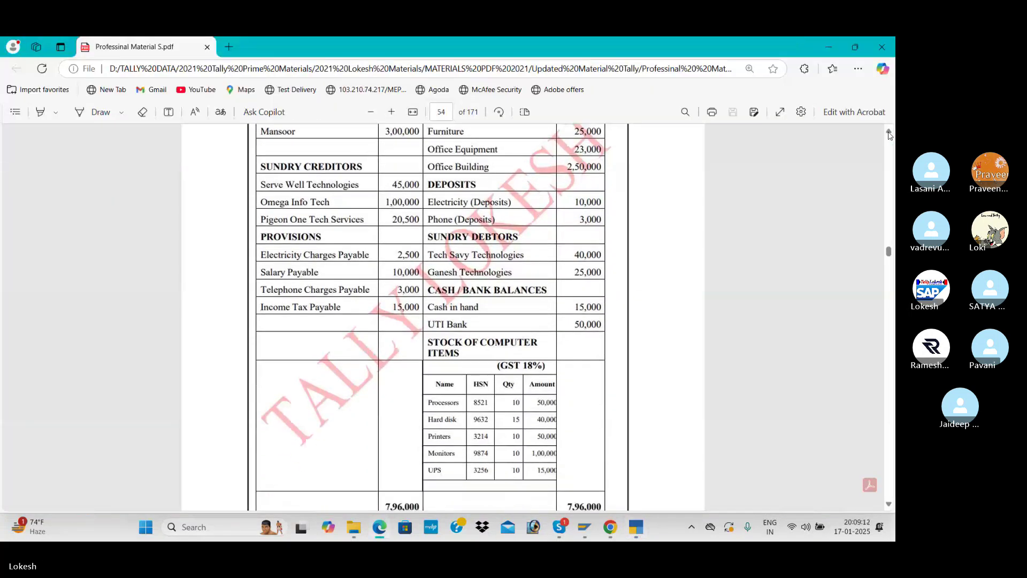
{"action": "key", "text": "alt+Tab"}
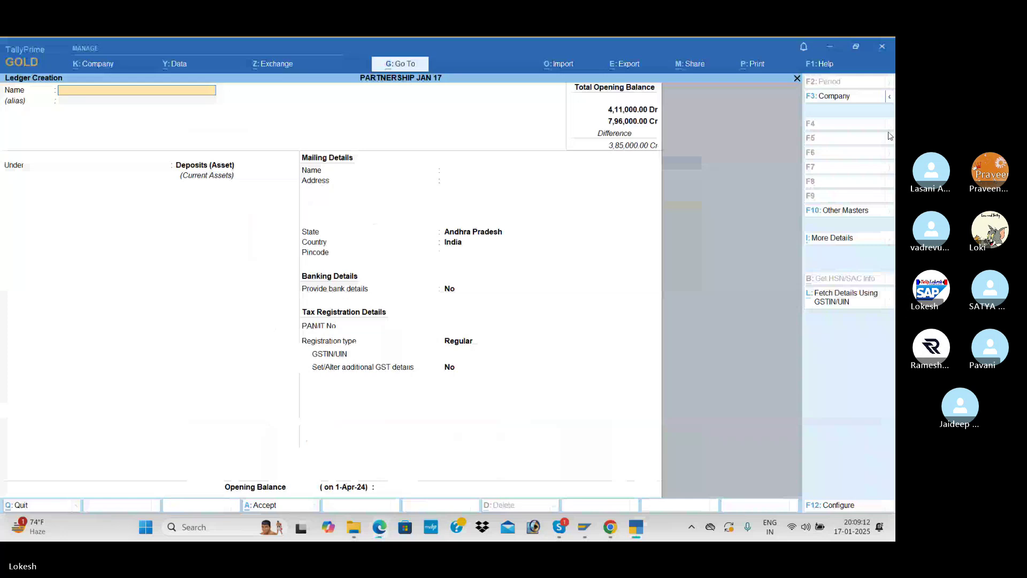
{"action": "type", "text": "Tech Savy Tec"}
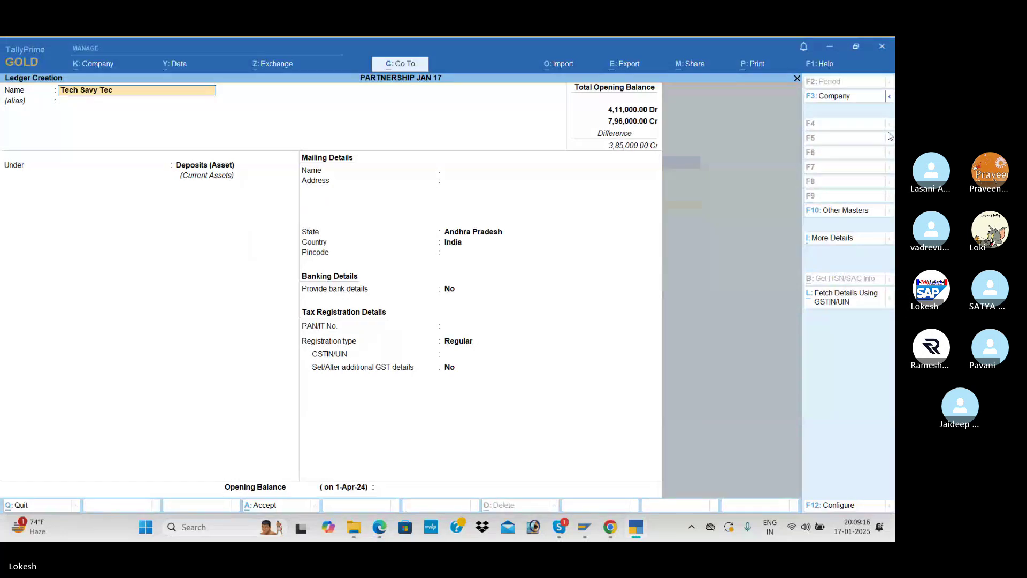
{"action": "type", "text": "hnologies"}
{"action": "key", "text": "Return"}
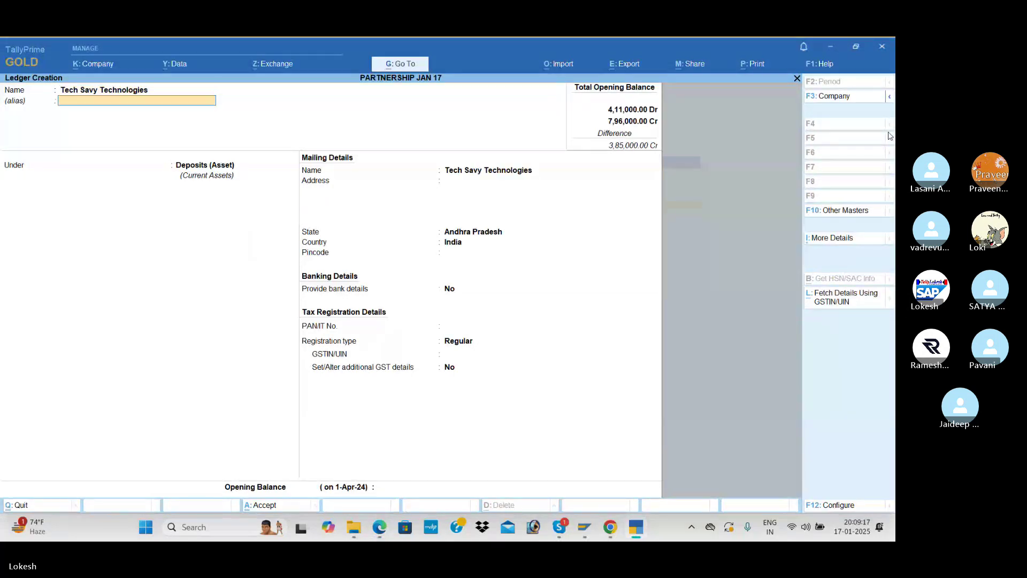
{"action": "key", "text": "Return"}
{"action": "type", "text": "Sun"}
{"action": "key", "text": "Down"}
{"action": "key", "text": "Down"}
{"action": "key", "text": "Return"}
{"action": "key", "text": "Return"}
{"action": "key", "text": "Return"}
{"action": "key", "text": "Return"}
{"action": "key", "text": "Return"}
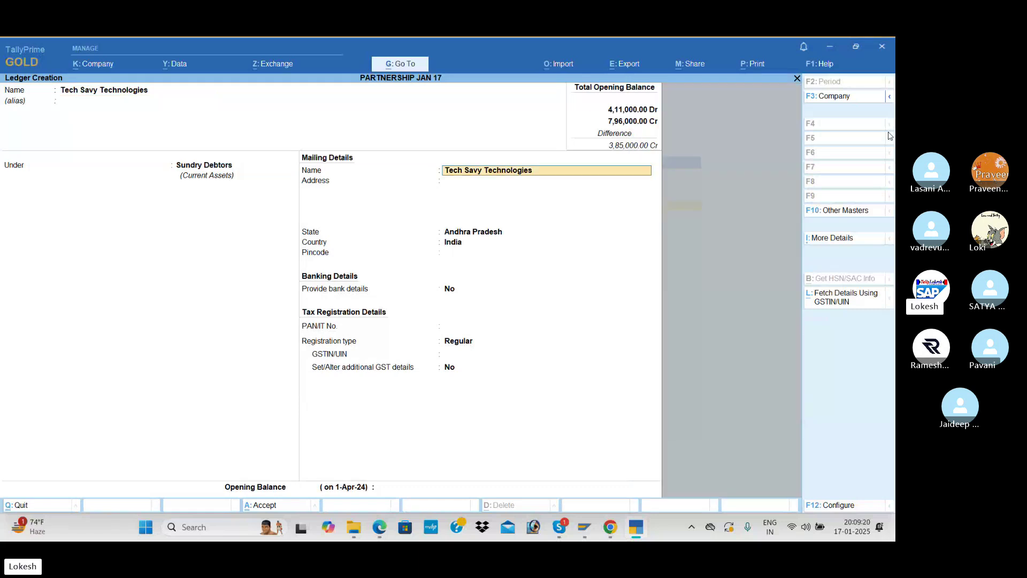
Keep Tech Savy Technologies' default mailing, banking and registration details and enter 37 as its GSTIN/UIN
{"action": "key", "text": "Return"}
{"action": "key", "text": "Return"}
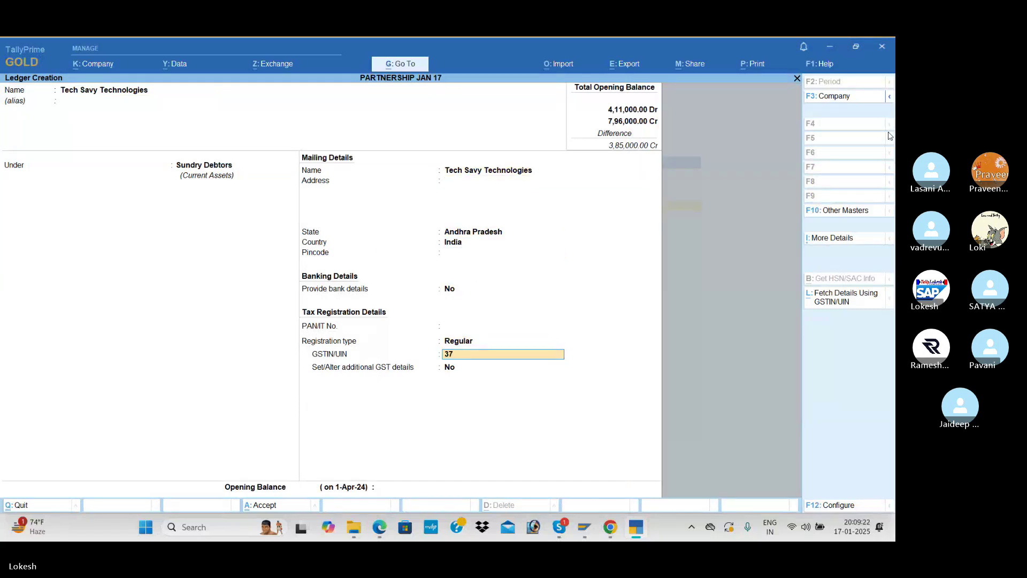
{"action": "type", "text": "37"}
{"action": "key", "text": "Return"}
{"action": "key", "text": "Return"}
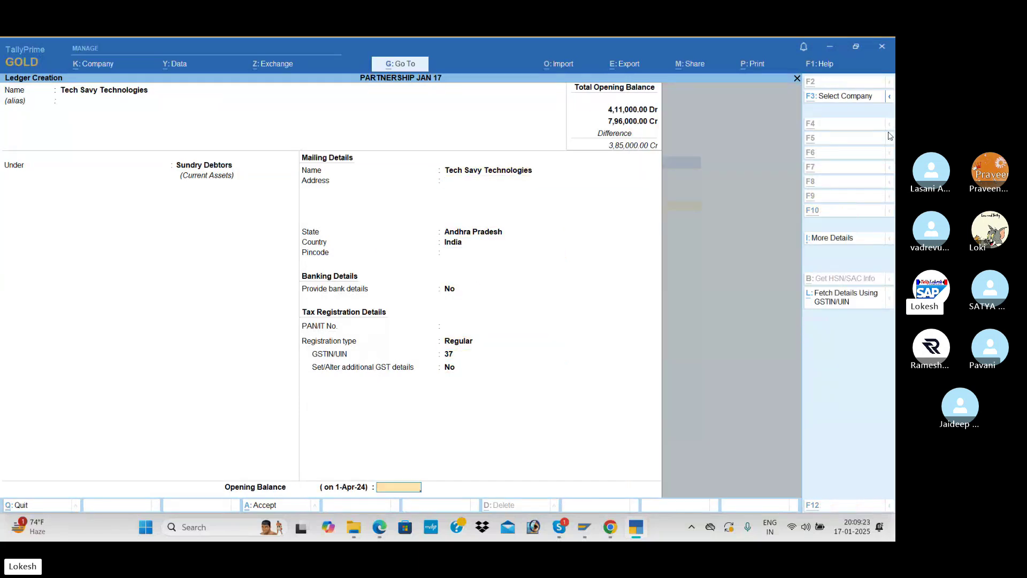
Check the Tech Savy Technologies amount in the PDF, enter 40,000 Dr as the opening balance and save the ledger
{"action": "key", "text": "alt+Tab"}
{"action": "key", "text": "alt+Tab"}
{"action": "type", "text": "40000"}
{"action": "key", "text": "Return"}
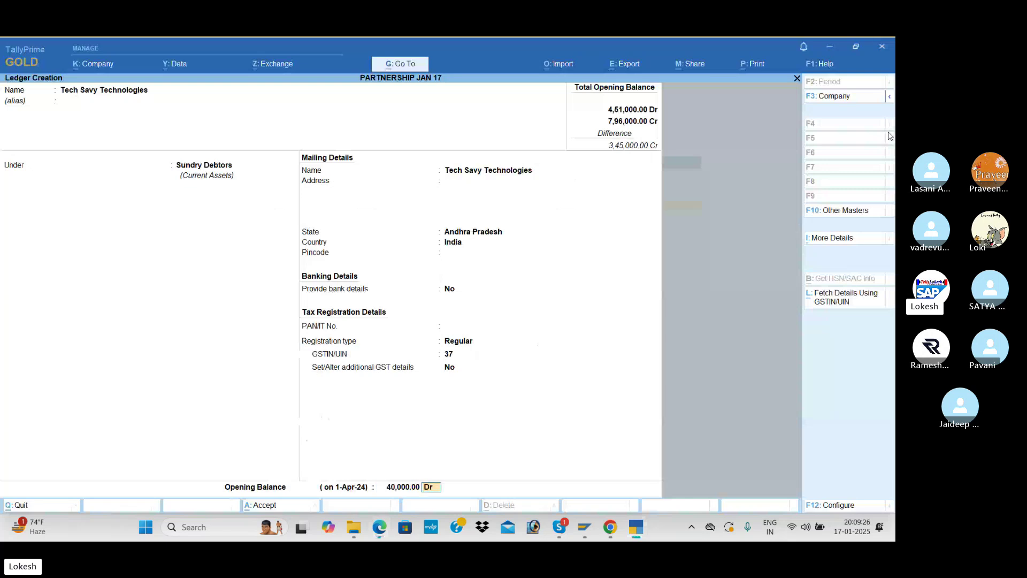
{"action": "key", "text": "Return"}
{"action": "key", "text": "Return"}
Check the second sundry debtor in the PDF and set up ledger Ganesh Technologies under Sundry Debtors with GSTIN/UIN 37
{"action": "key", "text": "alt+Tab"}
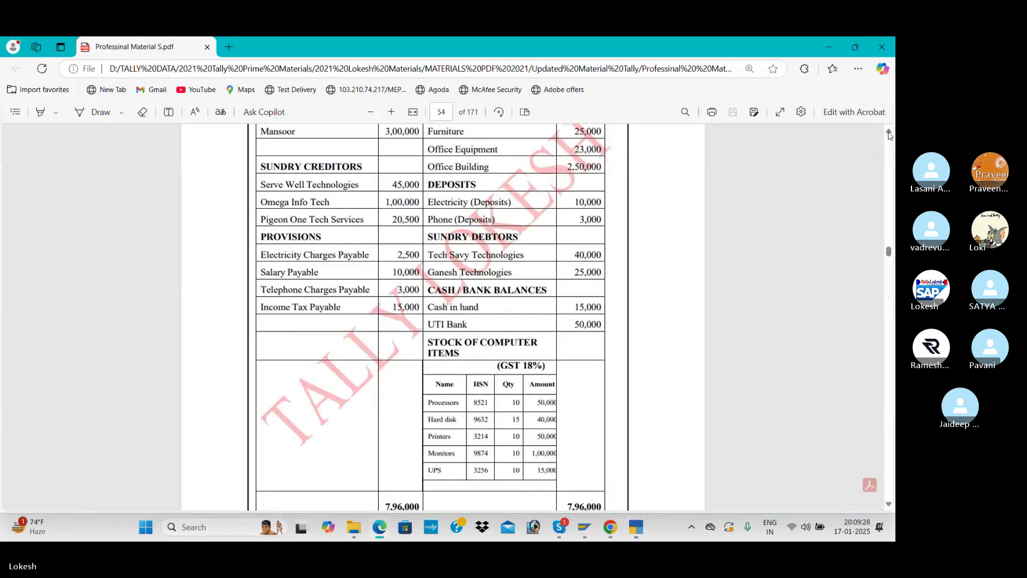
{"action": "key", "text": "alt+Tab"}
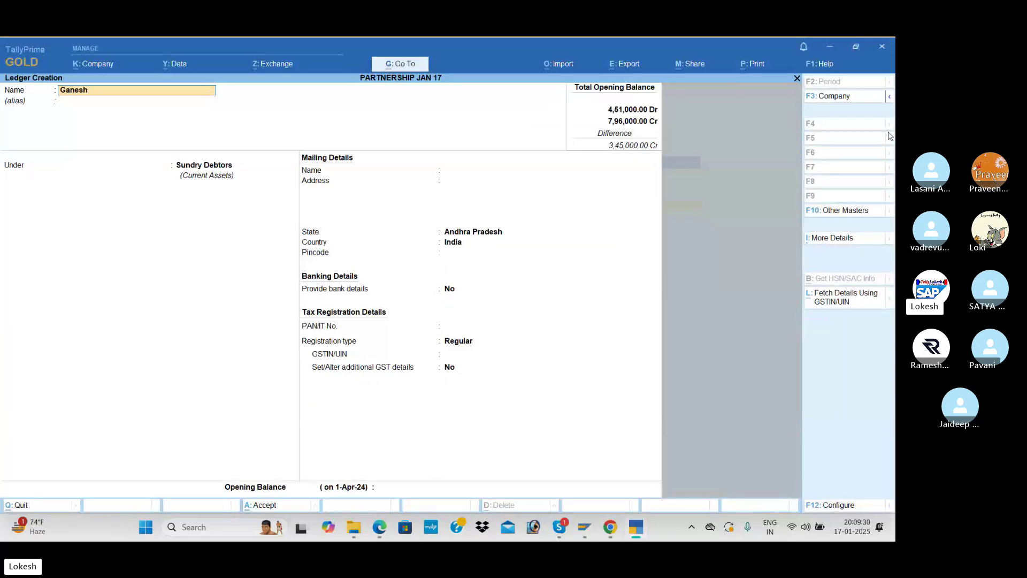
{"action": "type", "text": "Technol"}
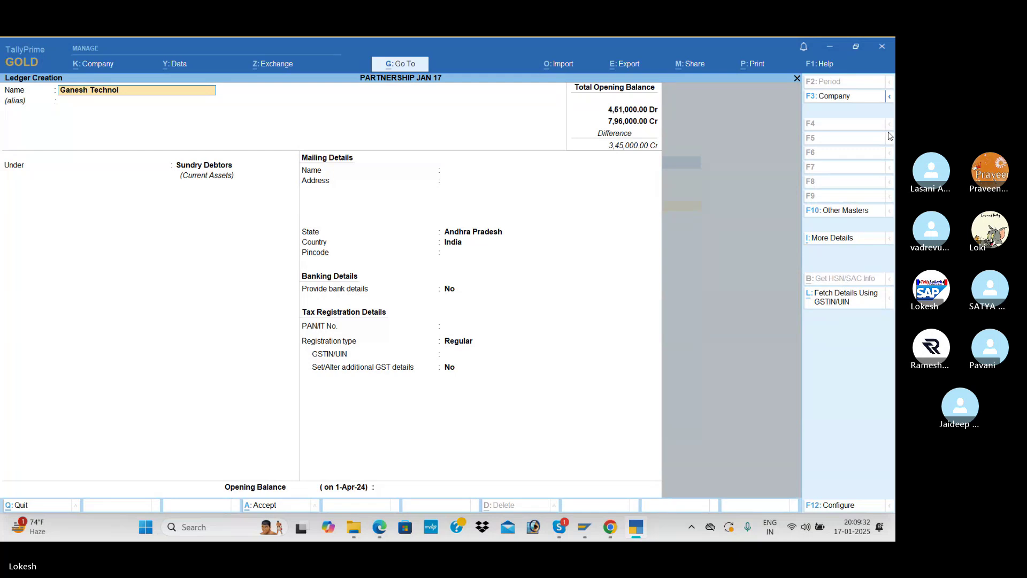
{"action": "type", "text": "ogies"}
{"action": "key", "text": "Return"}
{"action": "key", "text": "Return"}
{"action": "key", "text": "Return"}
{"action": "key", "text": "Return"}
{"action": "key", "text": "Return"}
{"action": "key", "text": "Return"}
{"action": "key", "text": "Return"}
{"action": "key", "text": "Return"}
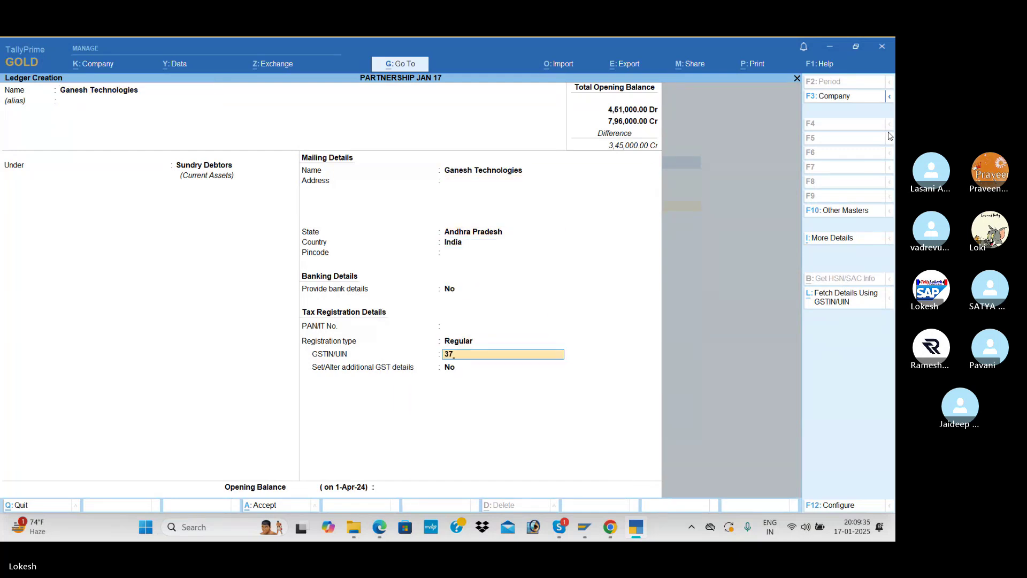
{"action": "key", "text": "Return"}
Check the Ganesh Technologies amount in the PDF, enter 25,000 Dr as the opening balance and save the ledger
{"action": "key", "text": "alt+Tab"}
{"action": "key", "text": "alt+Tab"}
{"action": "type", "text": "2,5"}
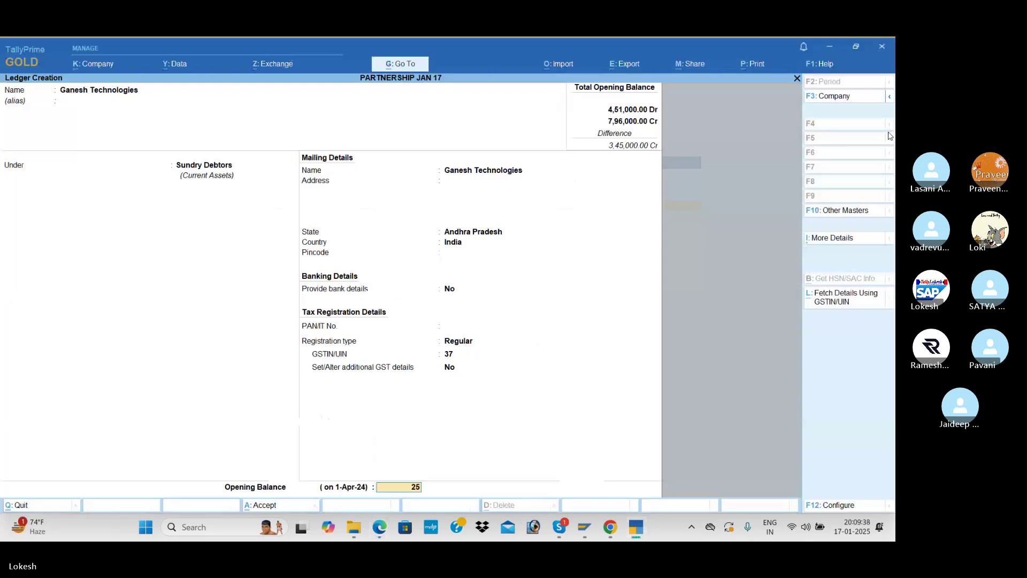
{"action": "type", "text": "0,000"}
{"action": "key", "text": "Return"}
{"action": "type", "text": "25000"}
{"action": "key", "text": "Return"}
{"action": "key", "text": "Return"}
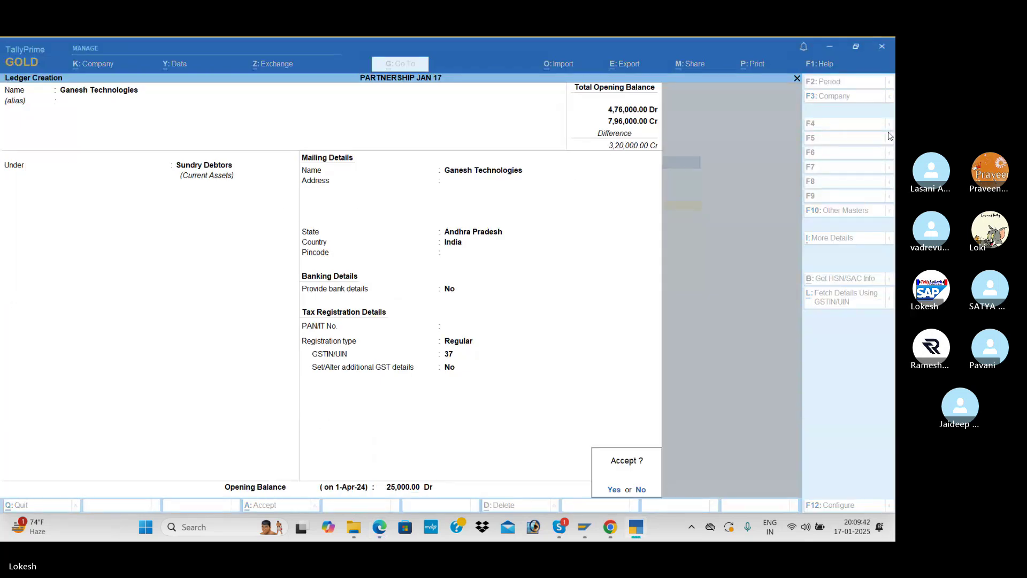
{"action": "key", "text": "Return"}
Check the bank entry in the PDF and set up ledger Uti Bank under Bank Accounts, keeping the default details
{"action": "key", "text": "alt+Tab"}
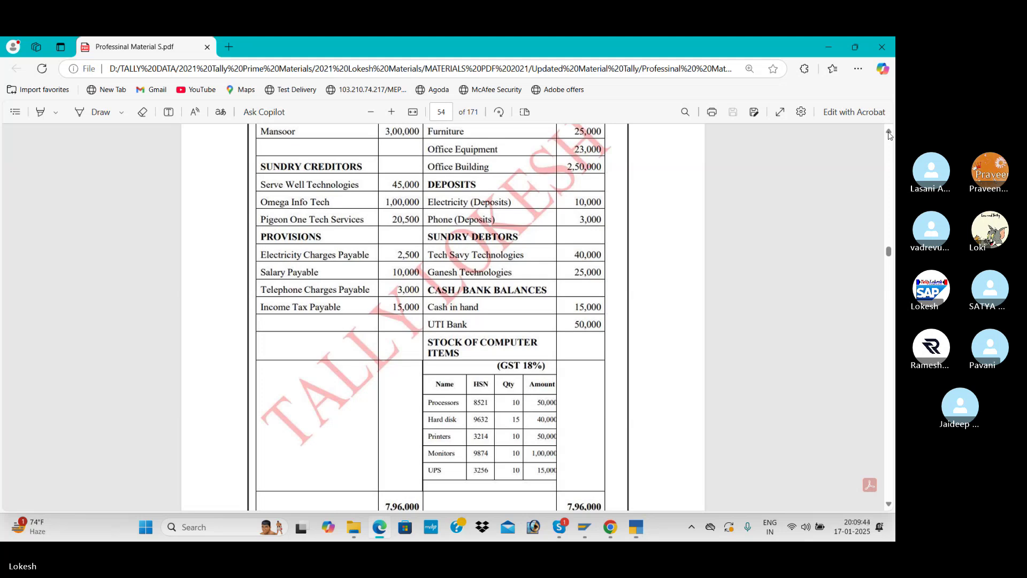
{"action": "key", "text": "alt+Tab"}
{"action": "type", "text": "Uti Bankk"}
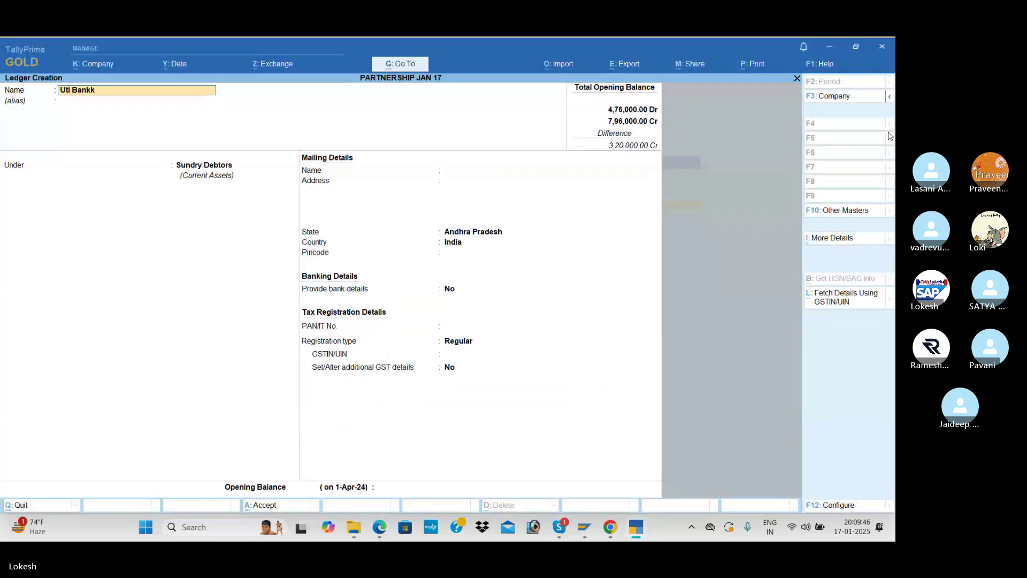
{"action": "key", "text": "Return"}
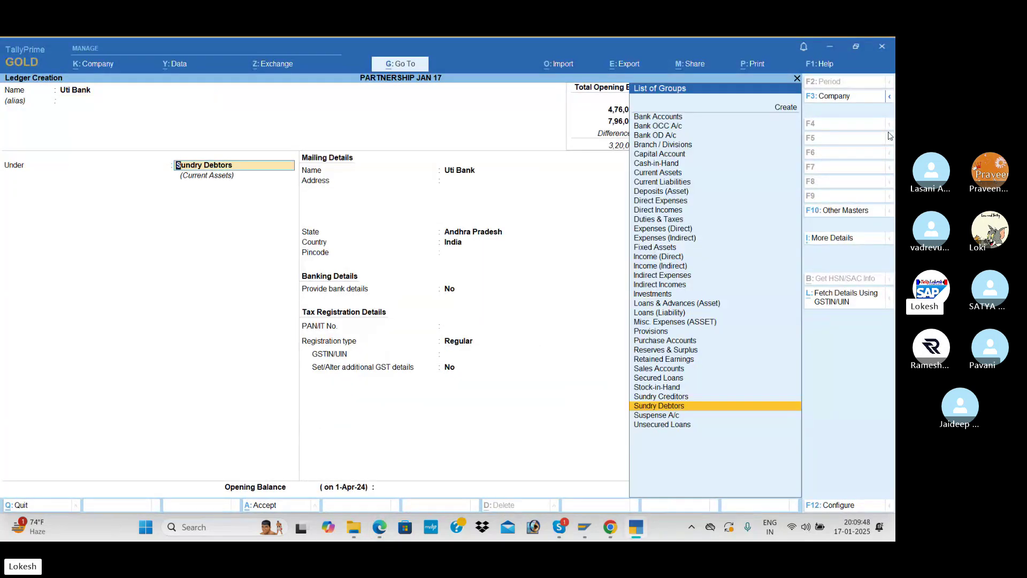
{"action": "type", "text": "Ba"}
{"action": "key", "text": "Return"}
{"action": "key", "text": "Return"}
{"action": "key", "text": "Return"}
{"action": "key", "text": "Return"}
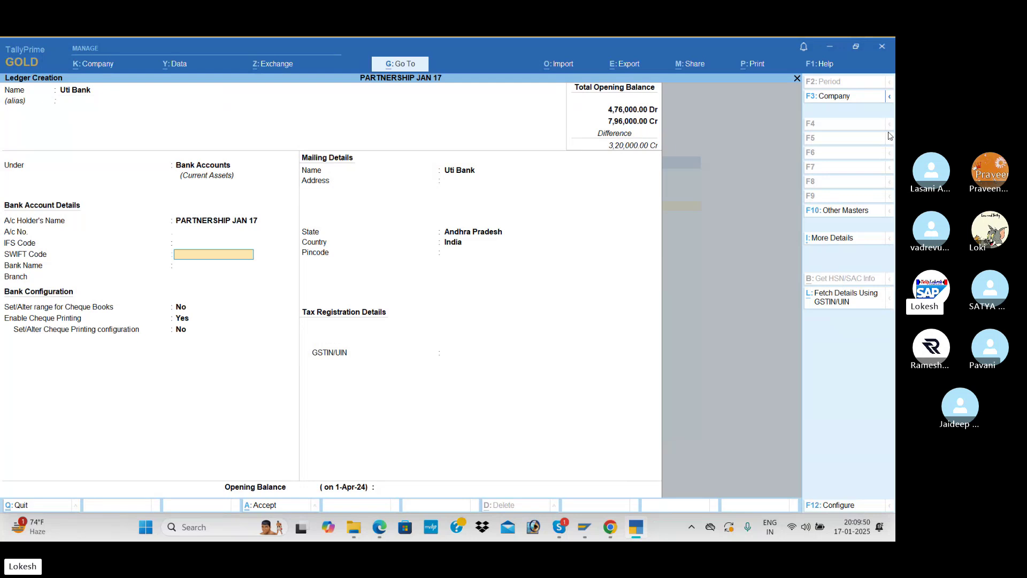
{"action": "key", "text": "Return"}
{"action": "key", "text": "Return"}
{"action": "key", "text": "Return"}
{"action": "key", "text": "Return"}
{"action": "key", "text": "Return"}
{"action": "key", "text": "Return"}
{"action": "key", "text": "Return"}
{"action": "key", "text": "Return"}
{"action": "key", "text": "Return"}
{"action": "key", "text": "Return"}
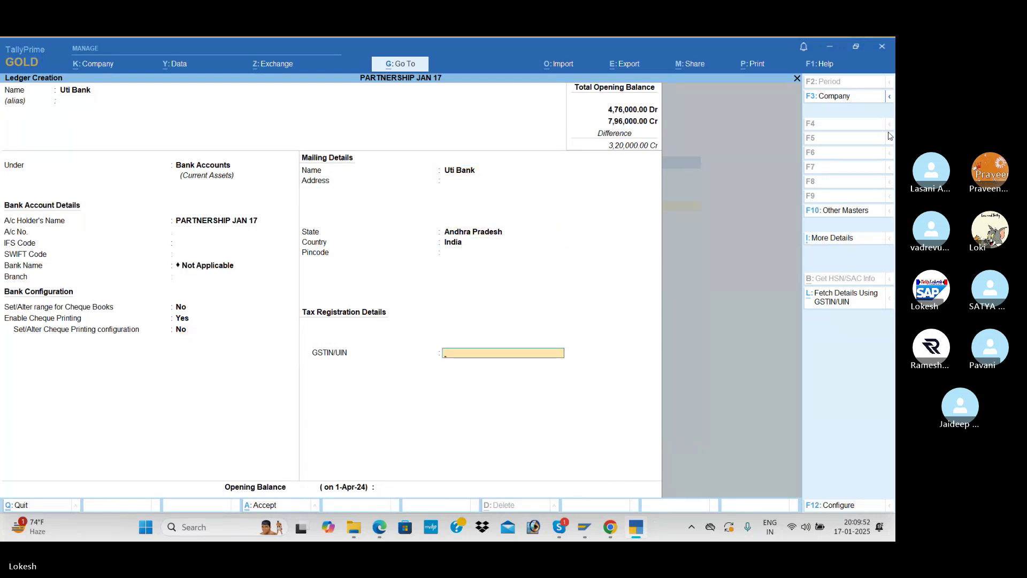
{"action": "key", "text": "Return"}
Enter the PDF's UTI Bank amount, 50,000 Dr, as the opening balance, save the ledger and return to the PDF
{"action": "key", "text": "alt+Tab"}
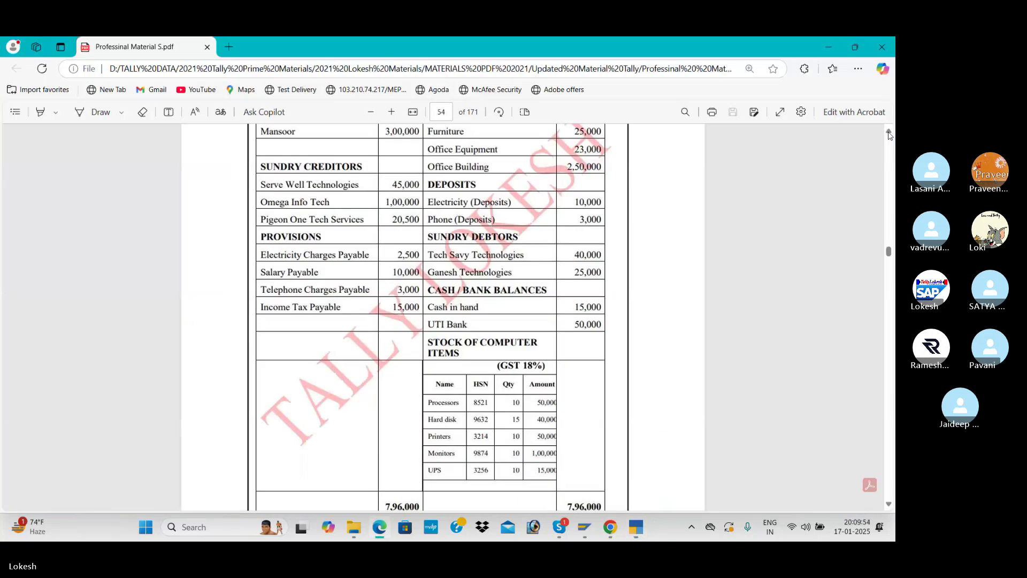
{"action": "key", "text": "alt+Tab"}
{"action": "type", "text": "50,000"}
{"action": "key", "text": "Return"}
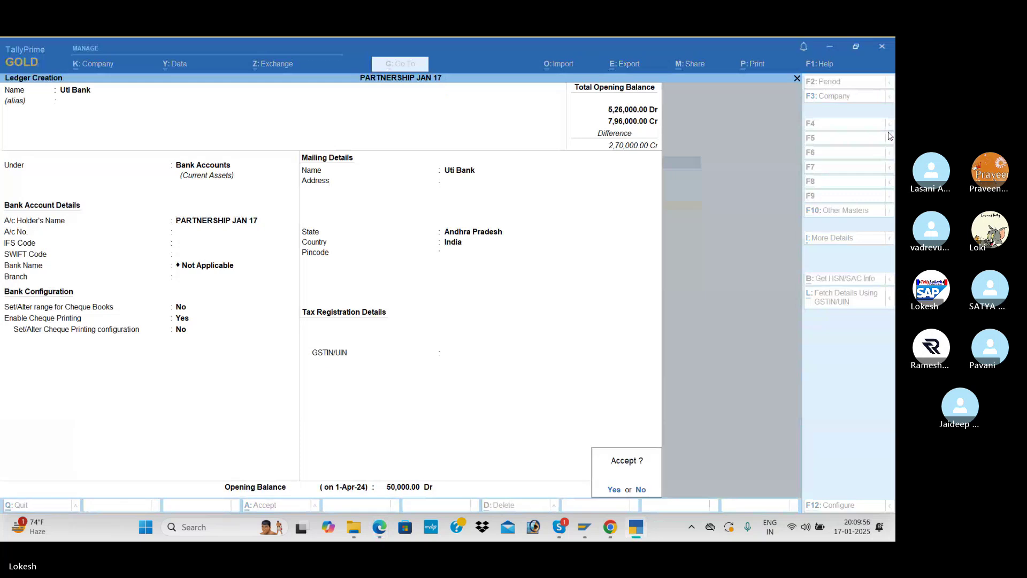
{"action": "key", "text": "Return"}
{"action": "key", "text": "alt+Tab"}
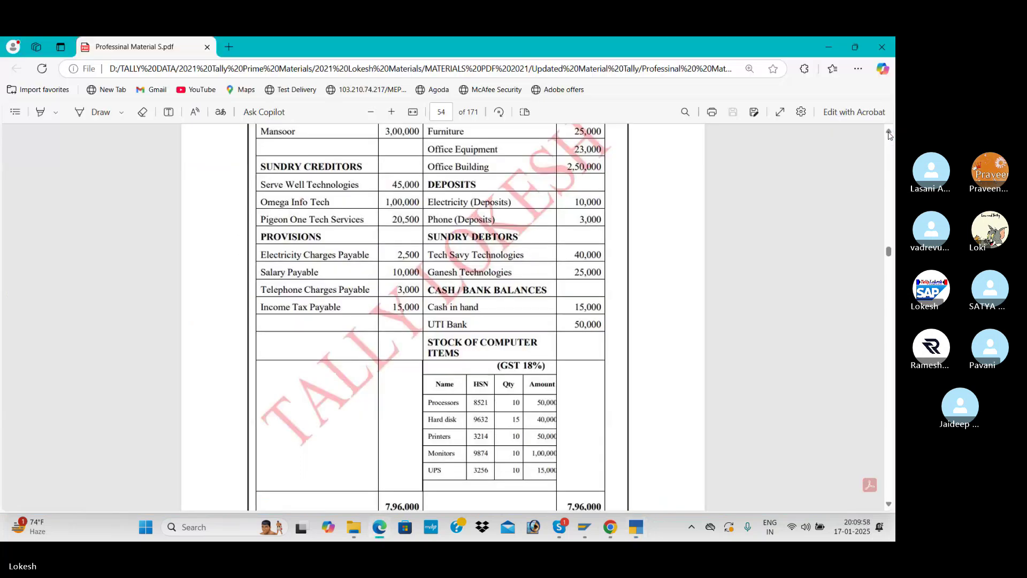
Switch to TallyPrime, leave ledger creation and start creating a stock item from the inventory masters
{"action": "key", "text": "alt+Tab"}
{"action": "key", "text": "Escape"}
{"action": "key", "text": "Return"}
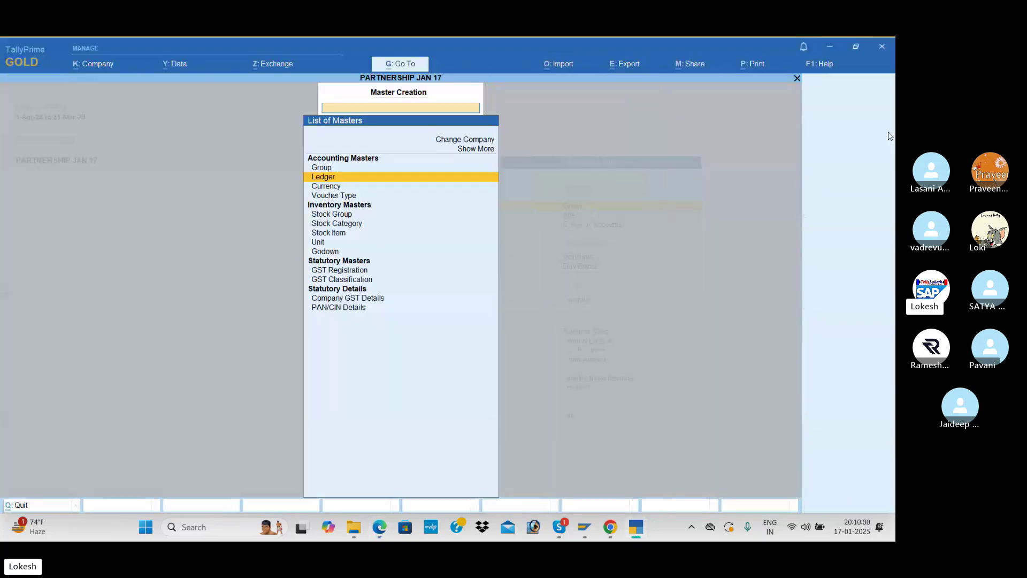
{"action": "key", "text": "Down"}
{"action": "key", "text": "Down"}
{"action": "key", "text": "Down"}
{"action": "key", "text": "Down"}
{"action": "key", "text": "Down"}
{"action": "key", "text": "Down"}
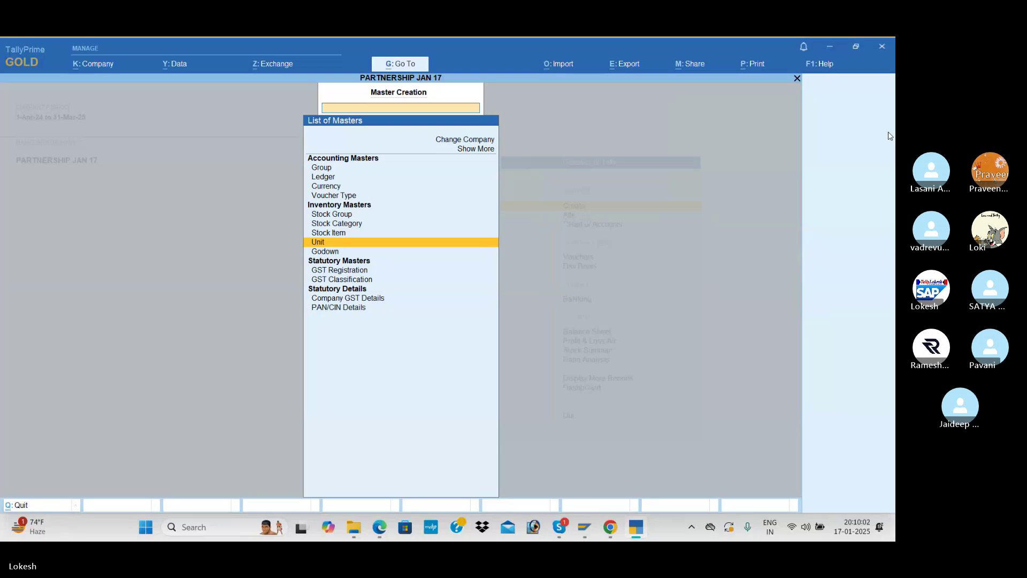
{"action": "key", "text": "Up"}
{"action": "key", "text": "Return"}
Check the first stock item in the PDF and name the new item Processors, under Primary with category Not Applicable
{"action": "key", "text": "alt+Tab"}
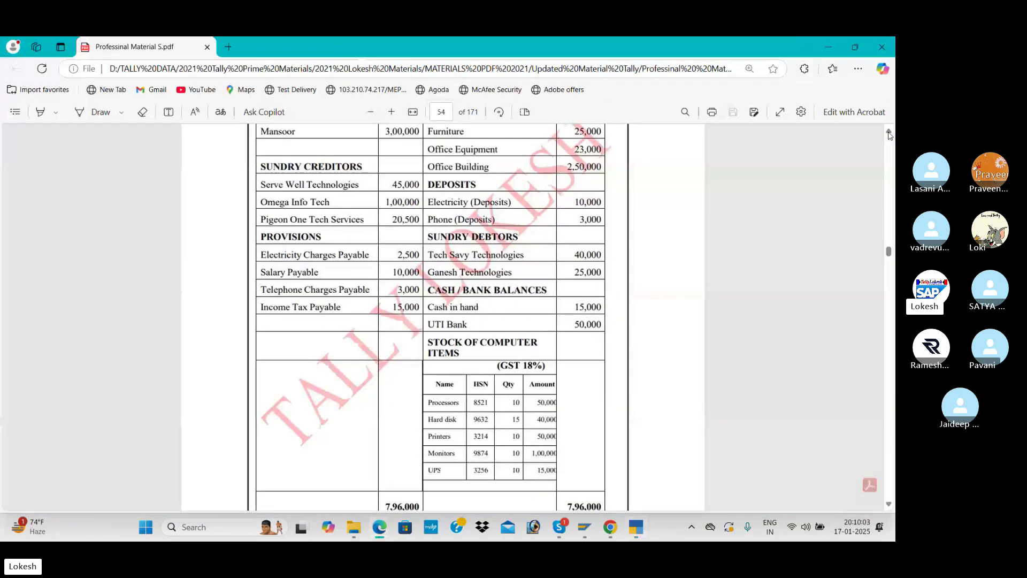
{"action": "key", "text": "alt+Tab"}
{"action": "type", "text": "Pro"}
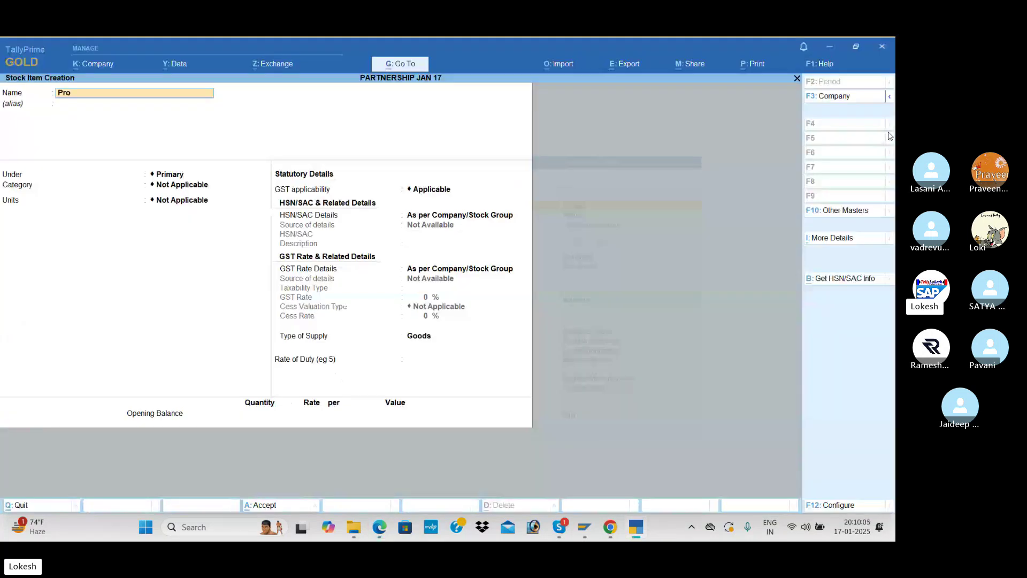
{"action": "type", "text": "cessors"}
{"action": "key", "text": "Return"}
{"action": "key", "text": "Return"}
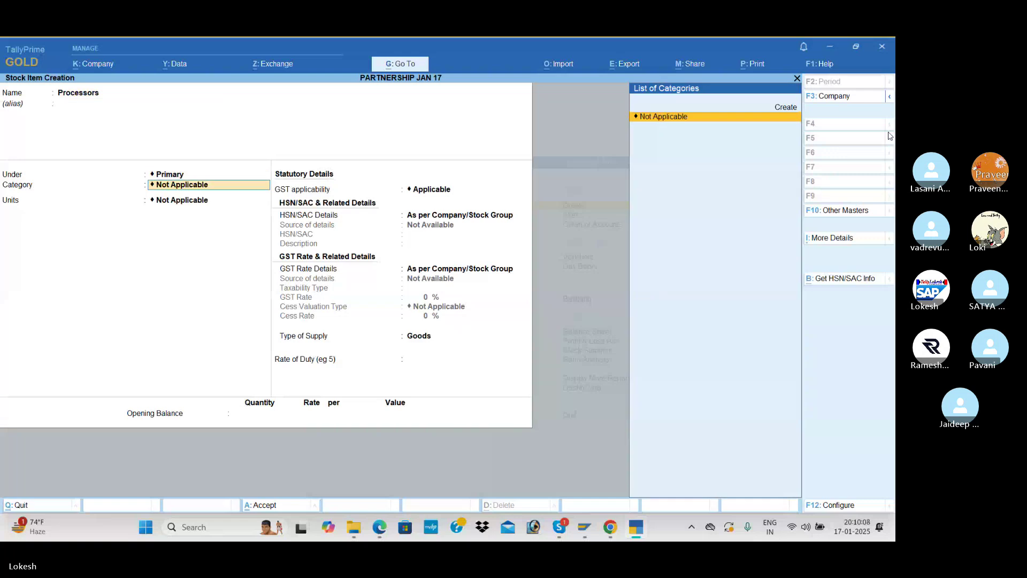
{"action": "key", "text": "Return"}
Create and save a simple unit with symbol nos, the NOS unit quantity code and 0 decimal places
{"action": "key", "text": "alt+c"}
{"action": "type", "text": "nos"}
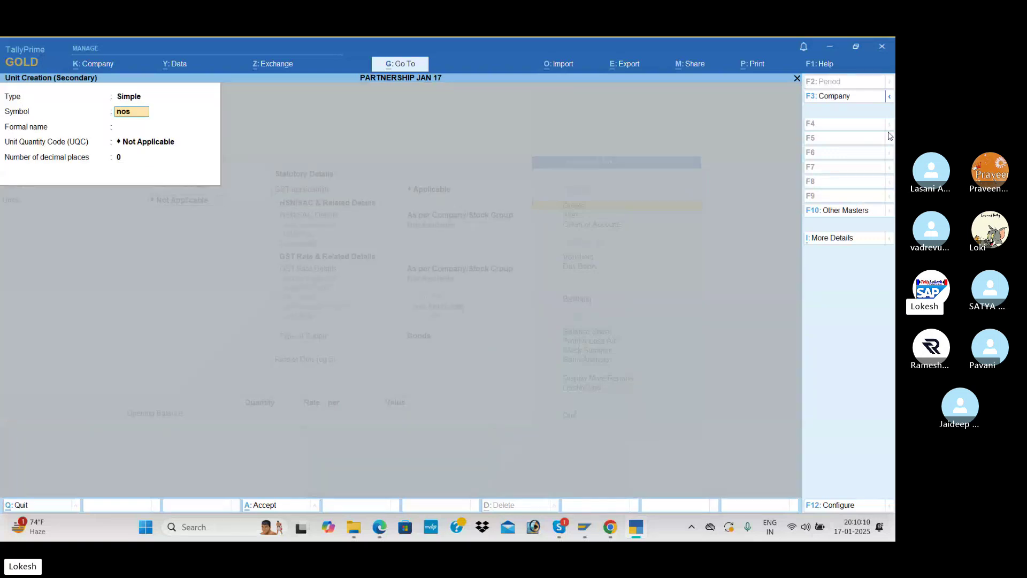
{"action": "key", "text": "Return"}
{"action": "key", "text": "Return"}
{"action": "type", "text": "no"}
{"action": "key", "text": "Return"}
{"action": "key", "text": "Return"}
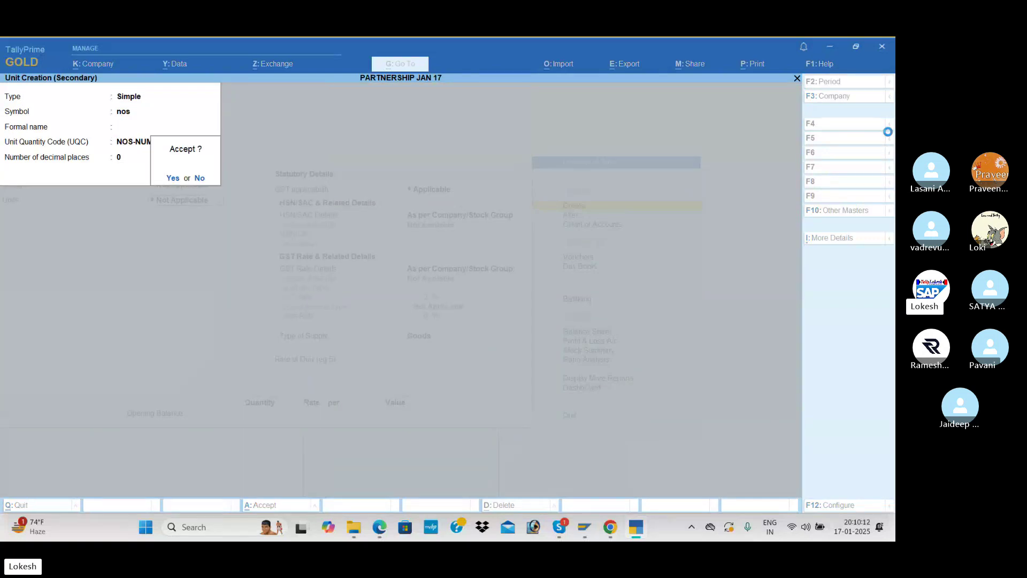
{"action": "key", "text": "Return"}
Keep GST applicable for Processors and specify HSN/SAC 7412 at item level with no description
{"action": "key", "text": "Return"}
{"action": "key", "text": "Return"}
{"action": "type", "text": "7"}
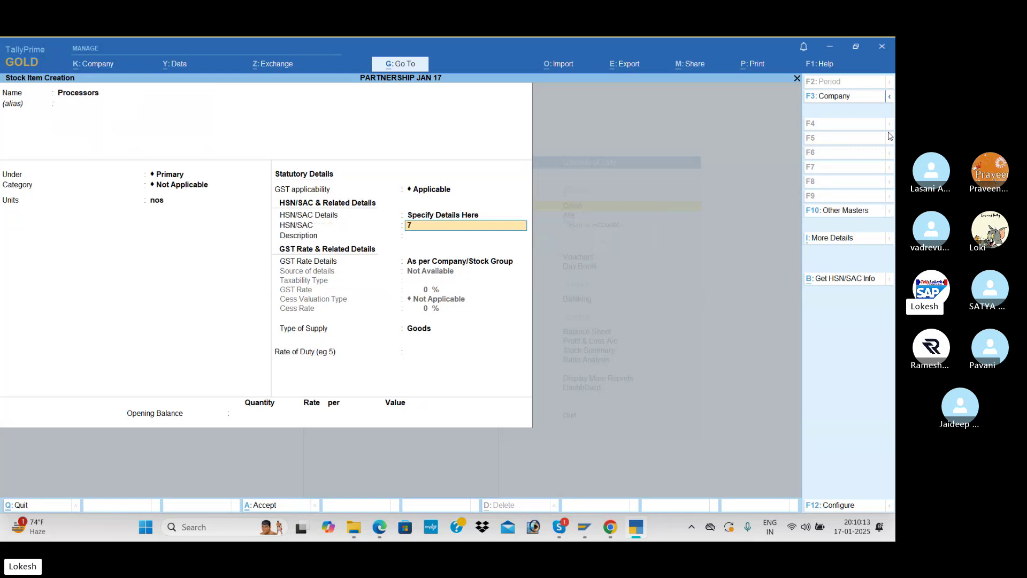
{"action": "type", "text": "412"}
{"action": "key", "text": "Return"}
{"action": "key", "text": "Return"}
Specify Processors as Taxable at an 18% GST rate, with type of supply Goods and rate of duty 0
{"action": "key", "text": "Down"}
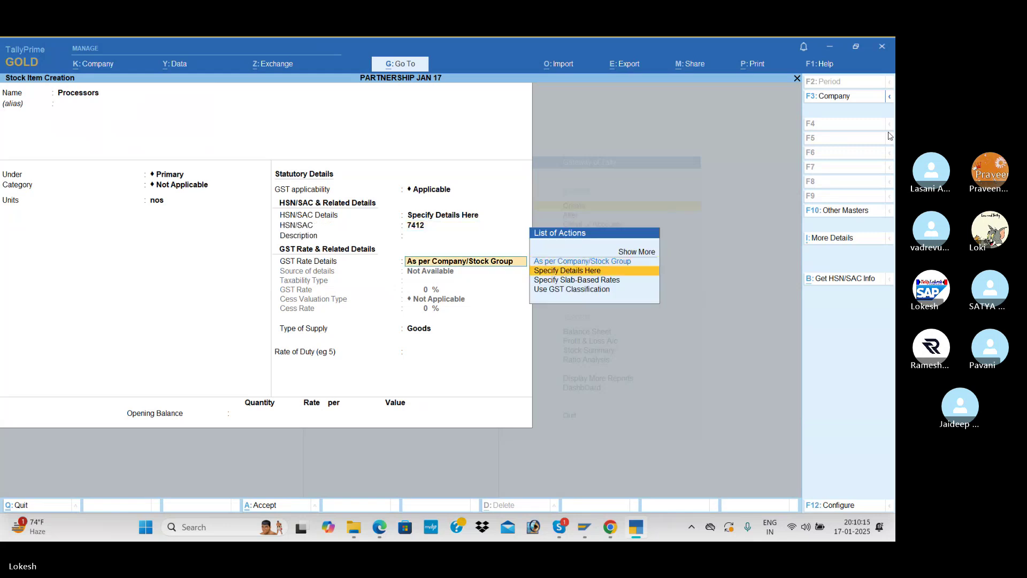
{"action": "key", "text": "Return"}
{"action": "key", "text": "Return"}
{"action": "type", "text": "18"}
{"action": "key", "text": "Return"}
{"action": "key", "text": "Return"}
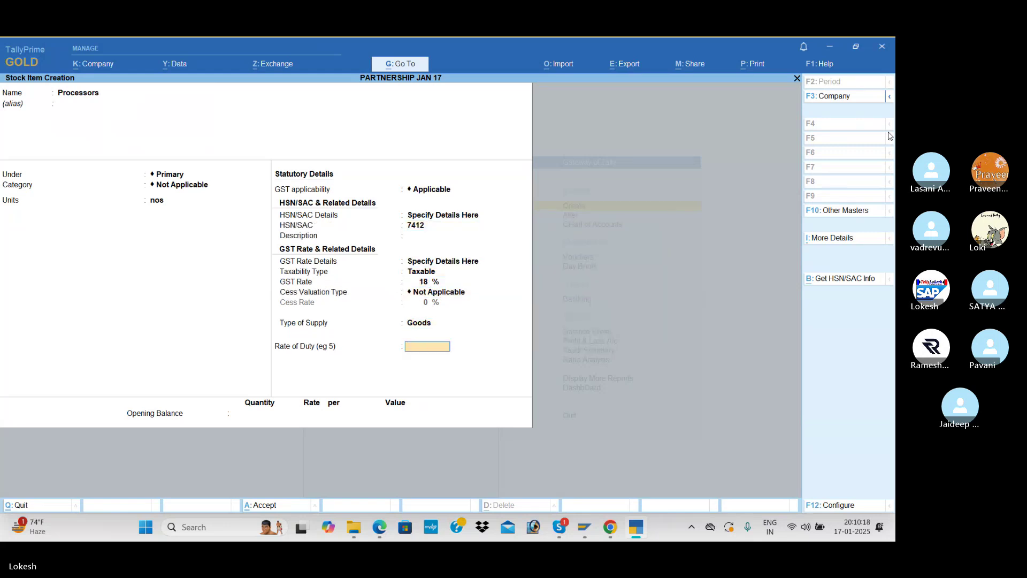
{"action": "key", "text": "Return"}
Check the Processors quantity in the PDF and enter 10 nos as the opening quantity, leaving the rate blank
{"action": "key", "text": "alt+Tab"}
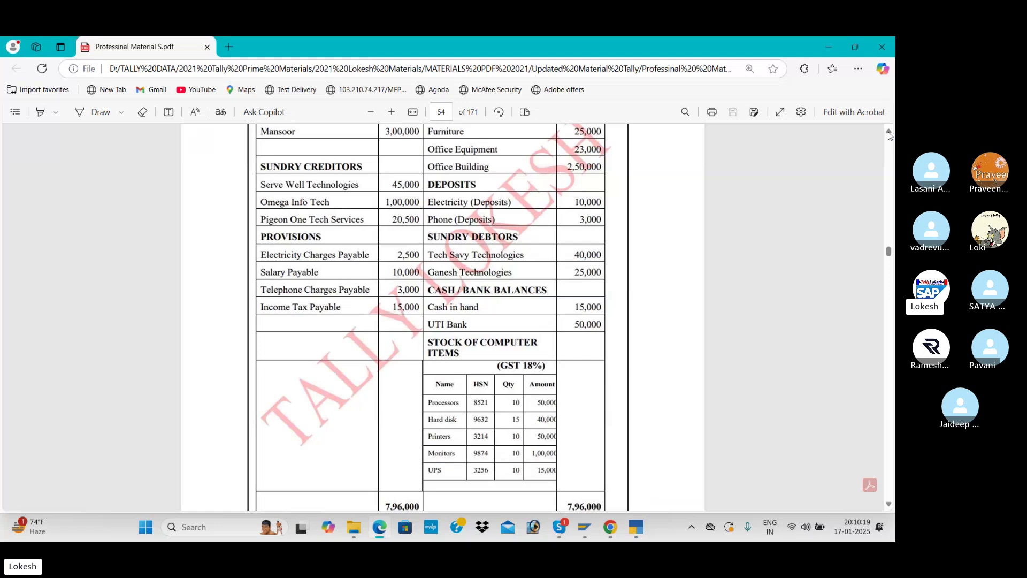
{"action": "key", "text": "alt+Tab"}
{"action": "type", "text": "10"}
{"action": "key", "text": "Return"}
{"action": "key", "text": "Return"}
{"action": "key", "text": "Return"}
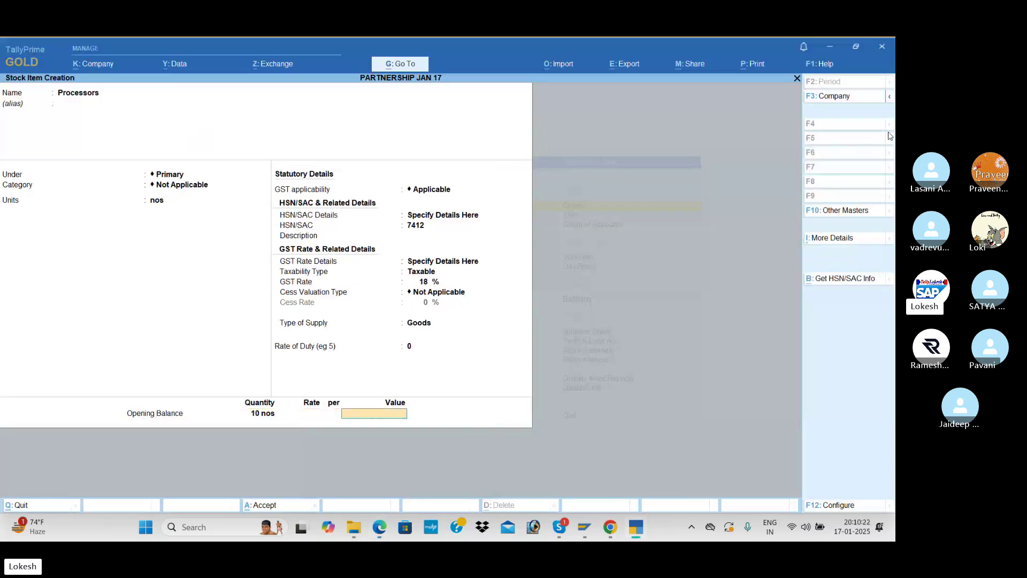
Check the Processors amount in the PDF, enter 50,000 as the opening value and save the stock item
{"action": "key", "text": "alt+Tab"}
{"action": "key", "text": "alt+Tab"}
{"action": "type", "text": "5"}
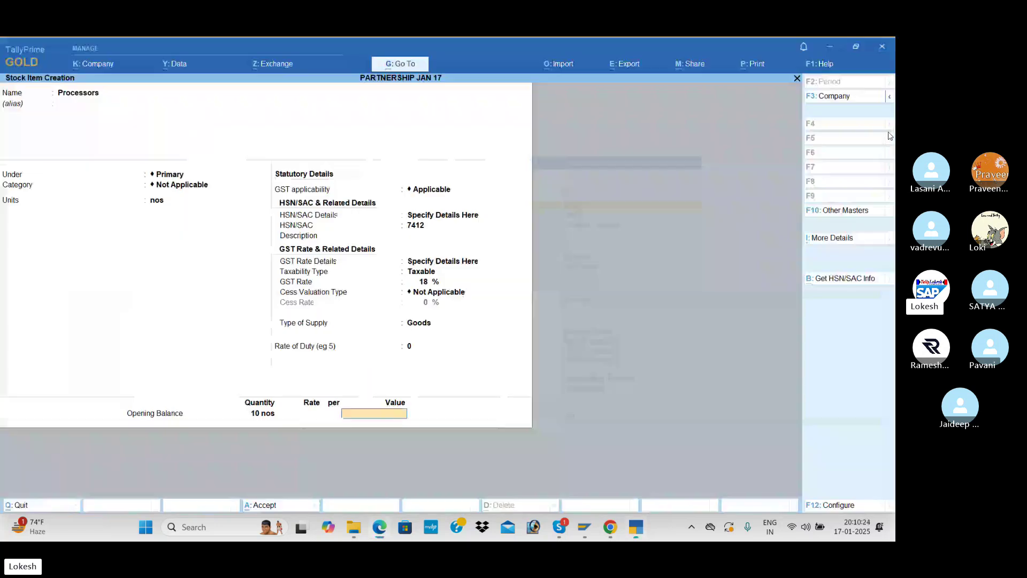
{"action": "type", "text": "0,000"}
{"action": "key", "text": "Return"}
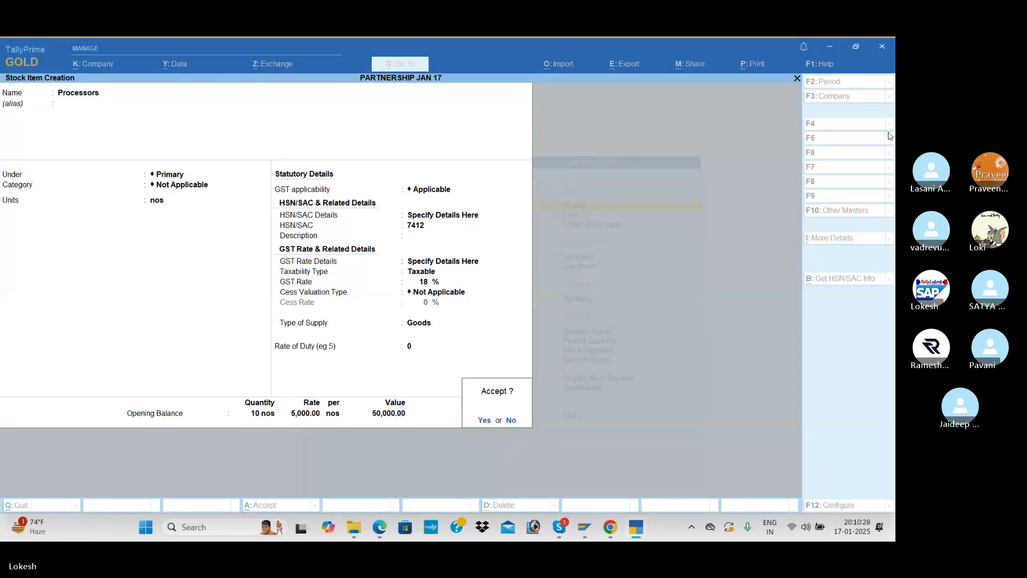
{"action": "key", "text": "Return"}
Check the second stock item in the PDF and set up item Hard Disk under Primary with unit nos
{"action": "key", "text": "alt+Tab"}
{"action": "key", "text": "alt+Tab"}
{"action": "type", "text": "Hard"}
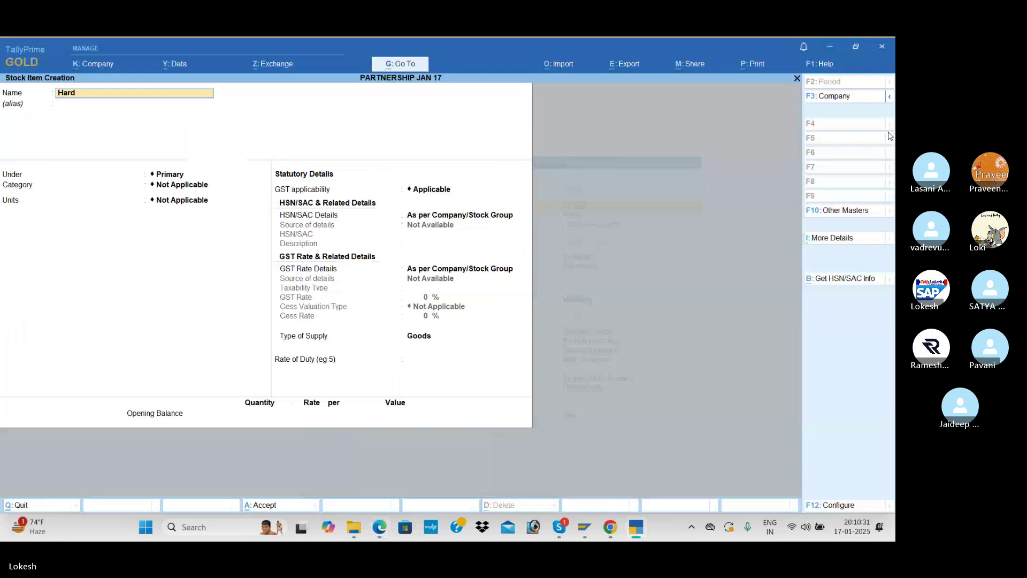
{"action": "type", "text": " Disk"}
{"action": "key", "text": "Return"}
{"action": "key", "text": "Return"}
{"action": "key", "text": "Return"}
{"action": "key", "text": "Down"}
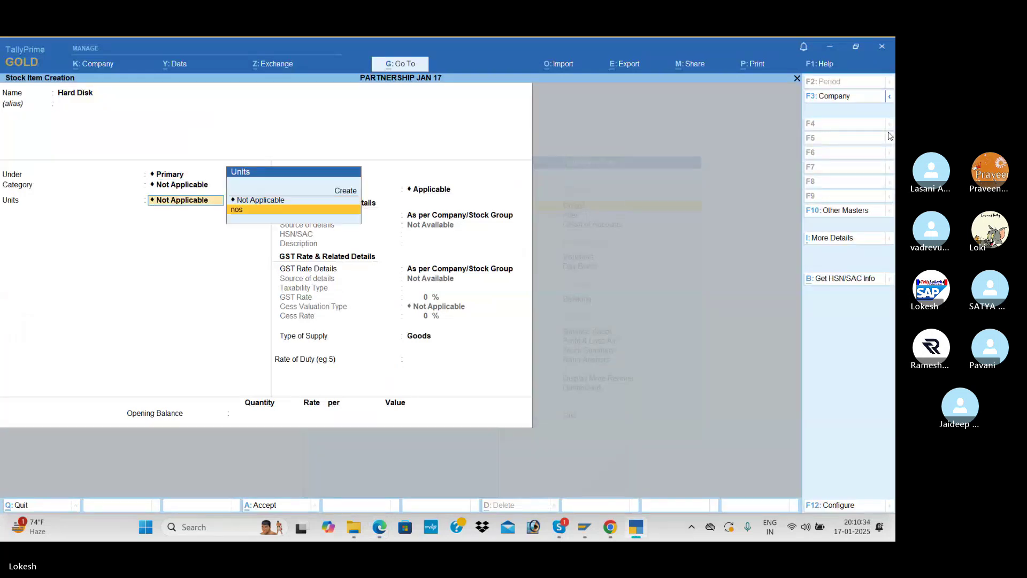
{"action": "key", "text": "Return"}
Keep GST applicable for Hard Disk and specify HSN/SAC 9874 at item level with no description
{"action": "key", "text": "Return"}
{"action": "key", "text": "Down"}
{"action": "key", "text": "Return"}
{"action": "type", "text": "9"}
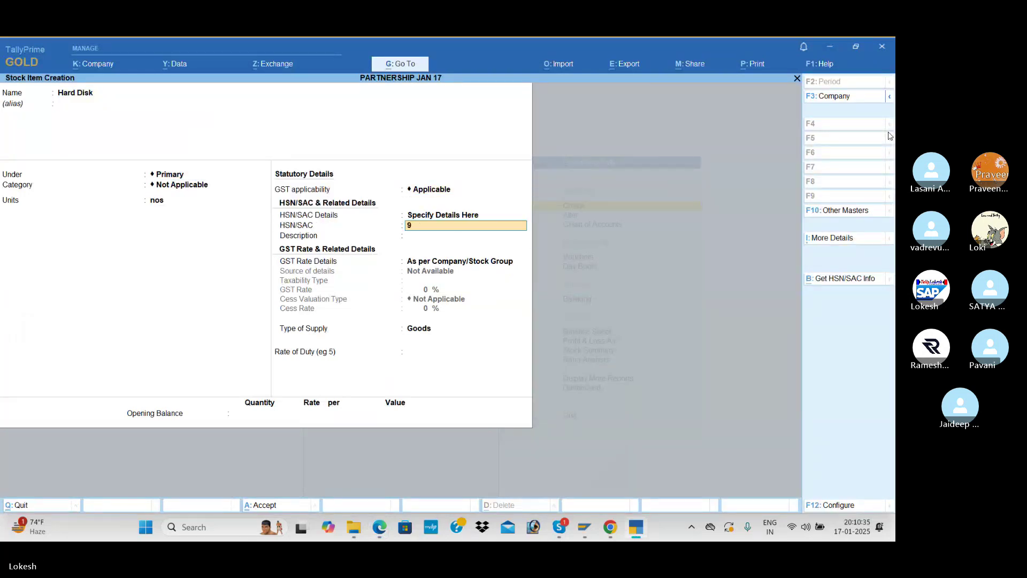
{"action": "type", "text": "874"}
{"action": "key", "text": "Return"}
{"action": "key", "text": "Return"}
Specify Hard Disk as Taxable at an 18% GST rate, with type of supply Goods and rate of duty 0
{"action": "key", "text": "Down"}
{"action": "key", "text": "Return"}
{"action": "key", "text": "Return"}
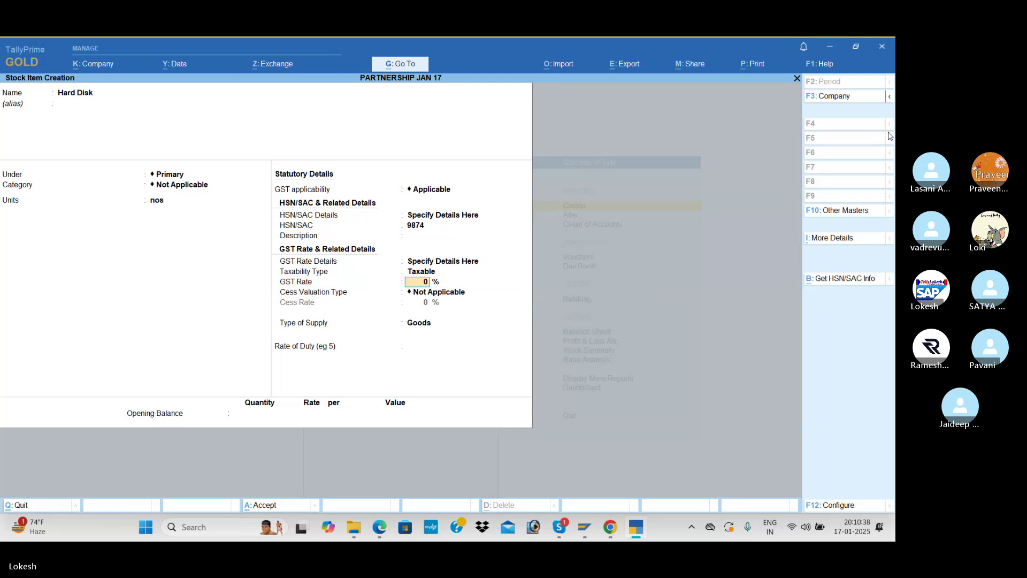
{"action": "type", "text": "18"}
{"action": "key", "text": "Return"}
{"action": "key", "text": "Return"}
{"action": "key", "text": "Return"}
{"action": "key", "text": "Return"}
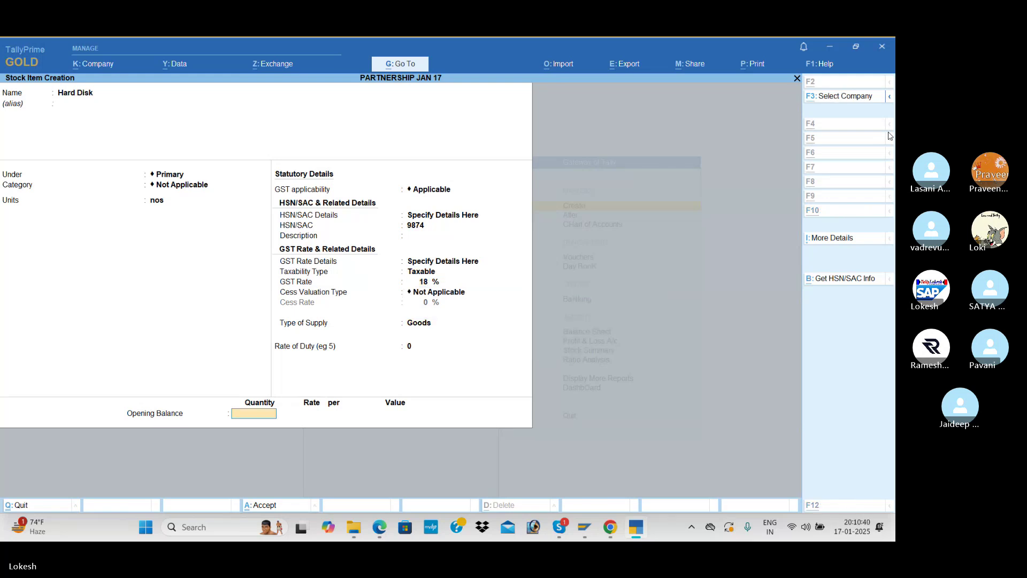
Check the Hard disk row in the PDF, enter an opening balance of 15 nos worth 40,000 and save the item
{"action": "key", "text": "alt+Tab"}
{"action": "key", "text": "alt+Tab"}
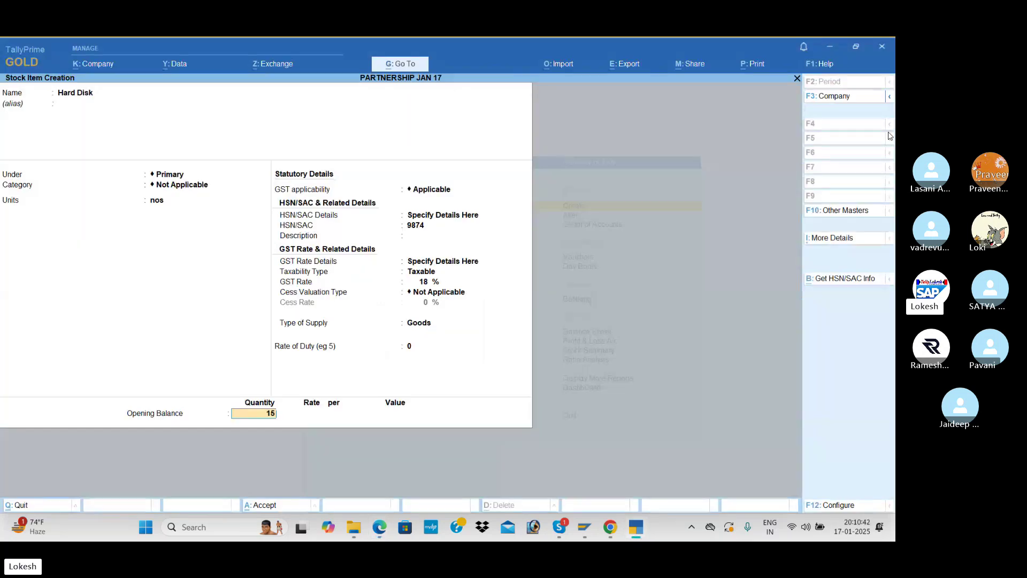
{"action": "type", "text": "15"}
{"action": "key", "text": "Return"}
{"action": "type", "text": "40,000"}
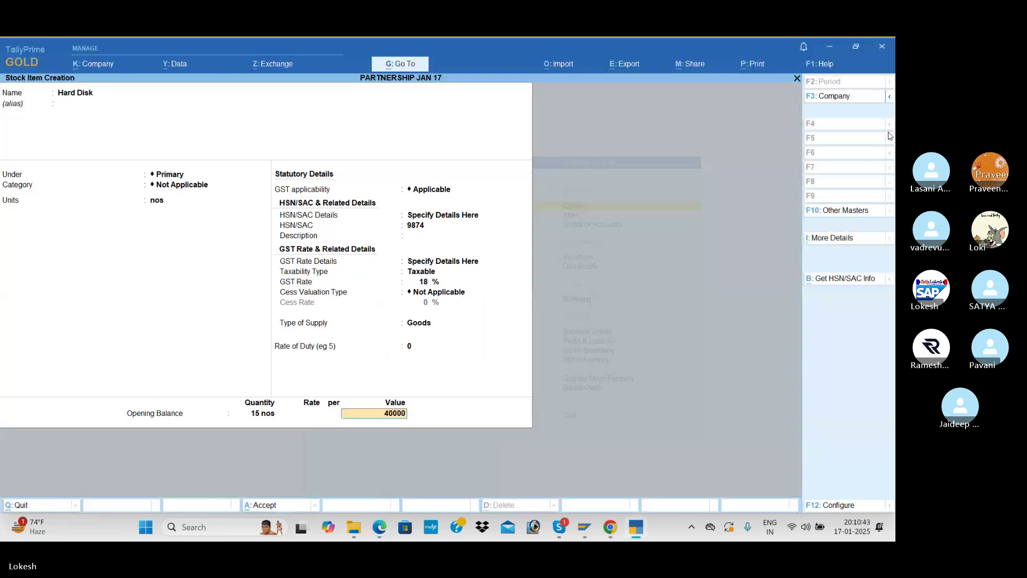
{"action": "key", "text": "Return"}
{"action": "key", "text": "Return"}
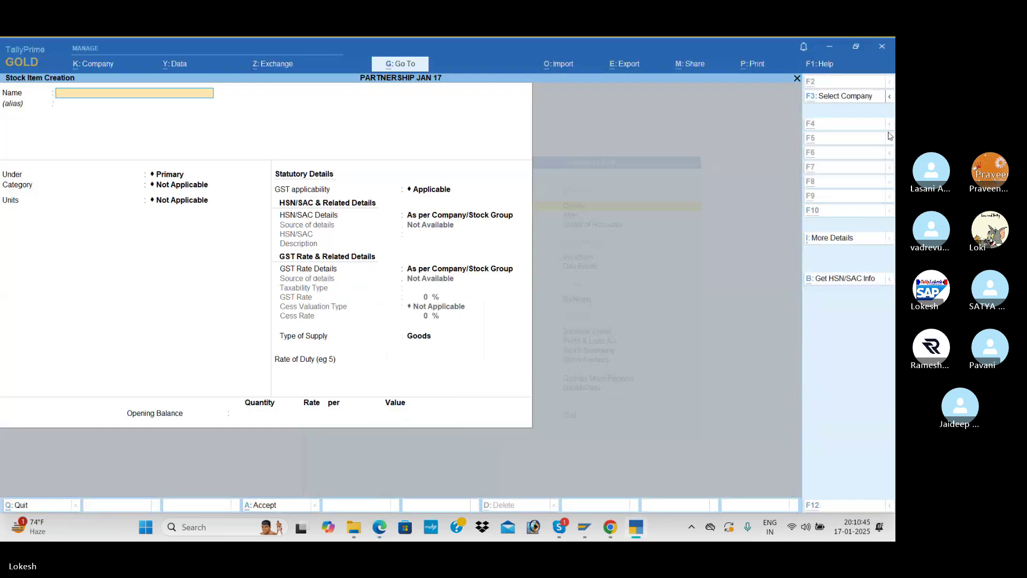
Check the third stock item in the PDF and set up item Printers under Primary with unit nos
{"action": "key", "text": "alt+Tab"}
{"action": "key", "text": "alt+Tab"}
{"action": "type", "text": "Or"}
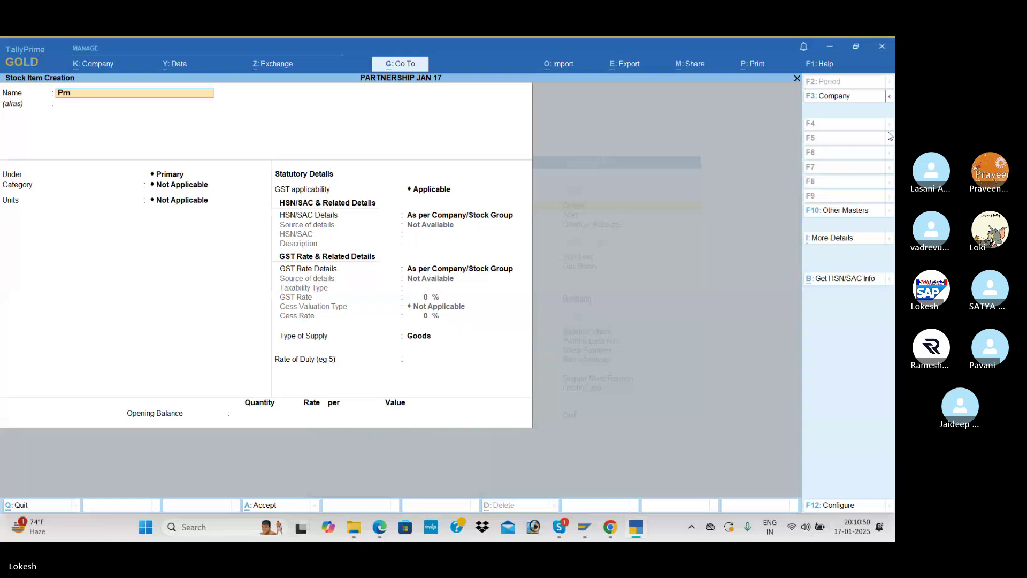
{"action": "key", "text": "Return"}
{"action": "key", "text": "Return"}
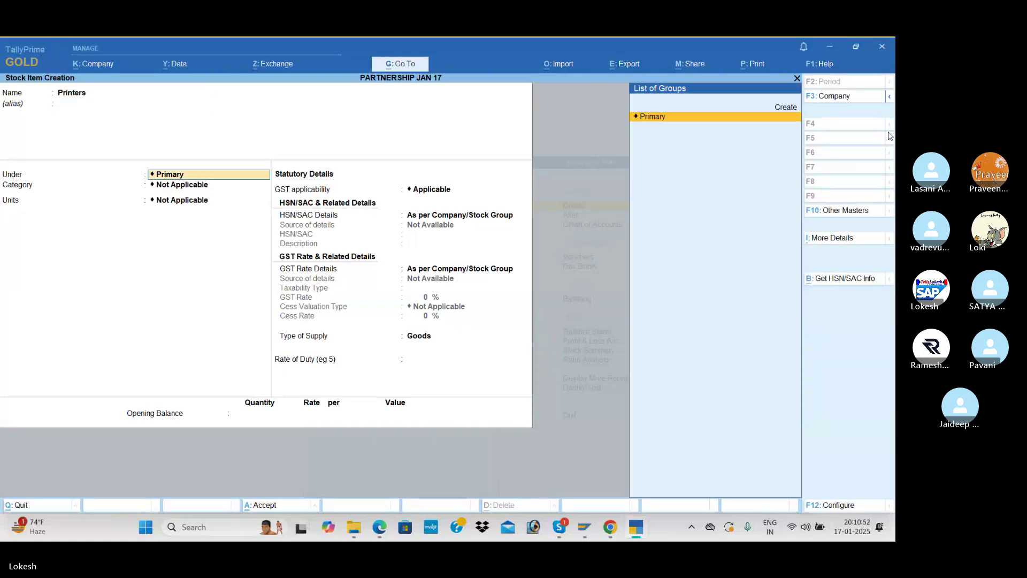
{"action": "key", "text": "Return"}
{"action": "key", "text": "Return"}
{"action": "type", "text": "nos"}
{"action": "key", "text": "Return"}
Keep GST applicable for Printers and specify HSN/SAC 6541 at item level with no description
{"action": "key", "text": "Return"}
{"action": "key", "text": "Down"}
{"action": "key", "text": "Return"}
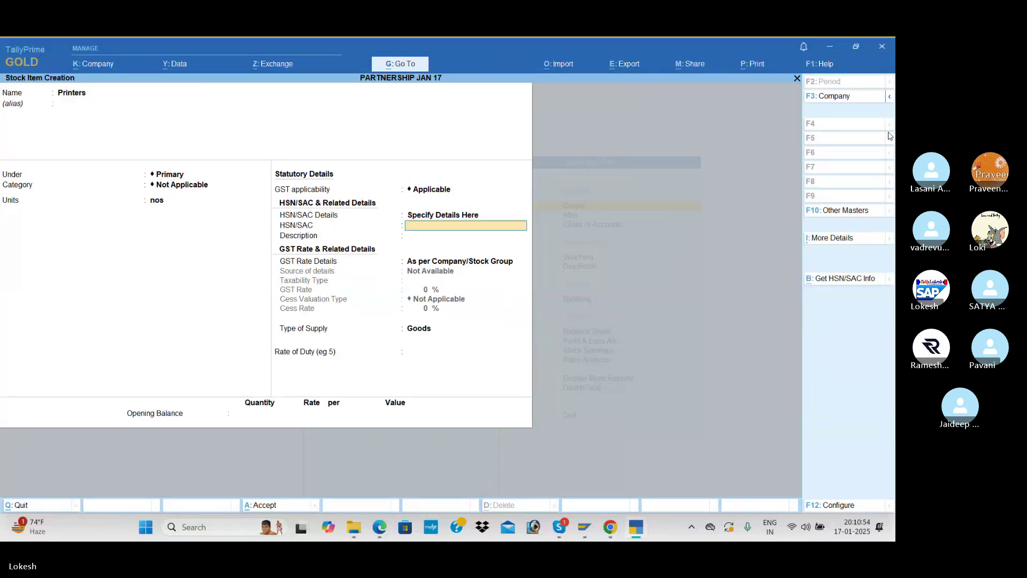
{"action": "key", "text": "Return"}
{"action": "key", "text": "Return"}
Specify Printers as Taxable at an 18% GST rate, with type of supply Goods and rate of duty 0
{"action": "key", "text": "Down"}
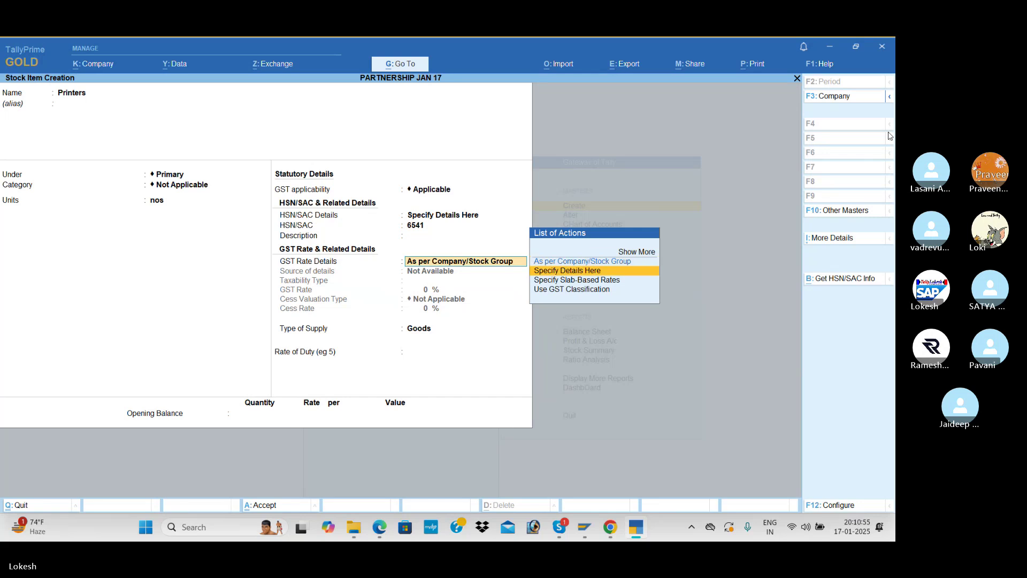
{"action": "key", "text": "Return"}
{"action": "key", "text": "Return"}
{"action": "key", "text": "Return"}
{"action": "key", "text": "Return"}
{"action": "key", "text": "Return"}
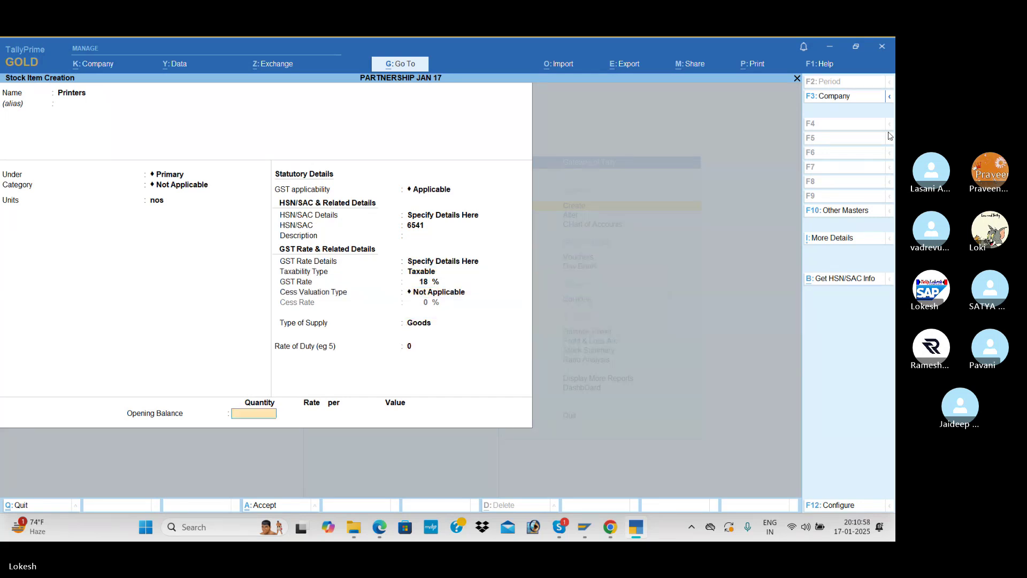
Check the Printers row in the PDF, enter an opening balance of 10 nos worth 50,000 and save the item
{"action": "key", "text": "alt+Tab"}
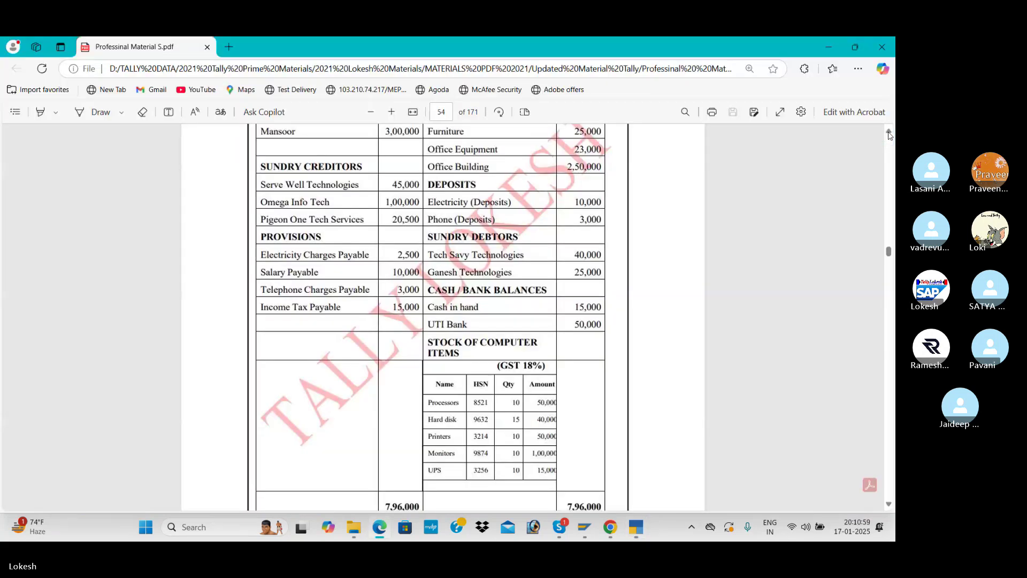
{"action": "key", "text": "alt+Tab"}
{"action": "type", "text": "10"}
{"action": "key", "text": "Return"}
{"action": "key", "text": "Return"}
{"action": "type", "text": "50000"}
{"action": "key", "text": "Return"}
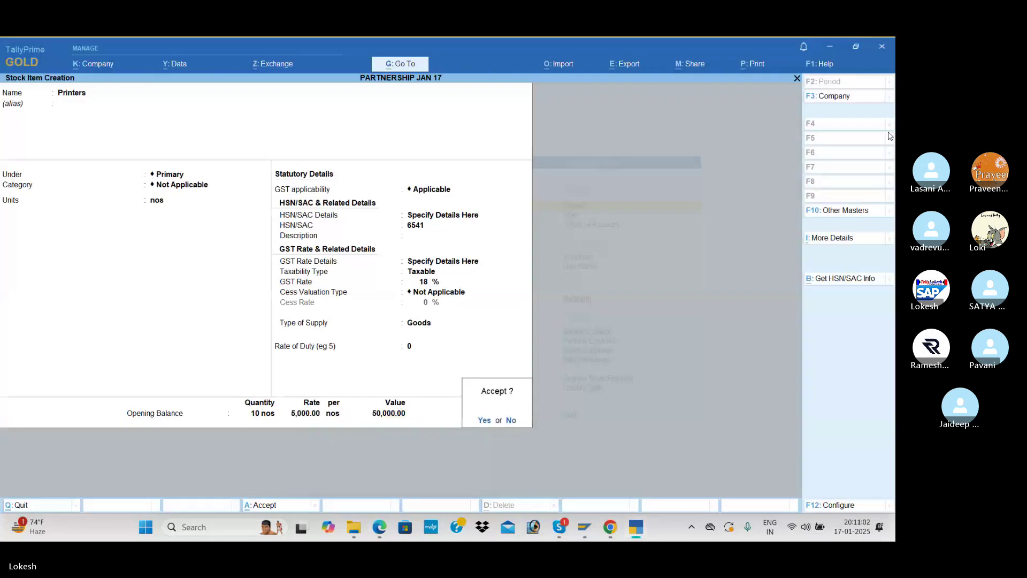
{"action": "key", "text": "Return"}
Check the fourth stock item in the PDF and set up item Monitors under Primary with unit nos
{"action": "key", "text": "alt+Tab"}
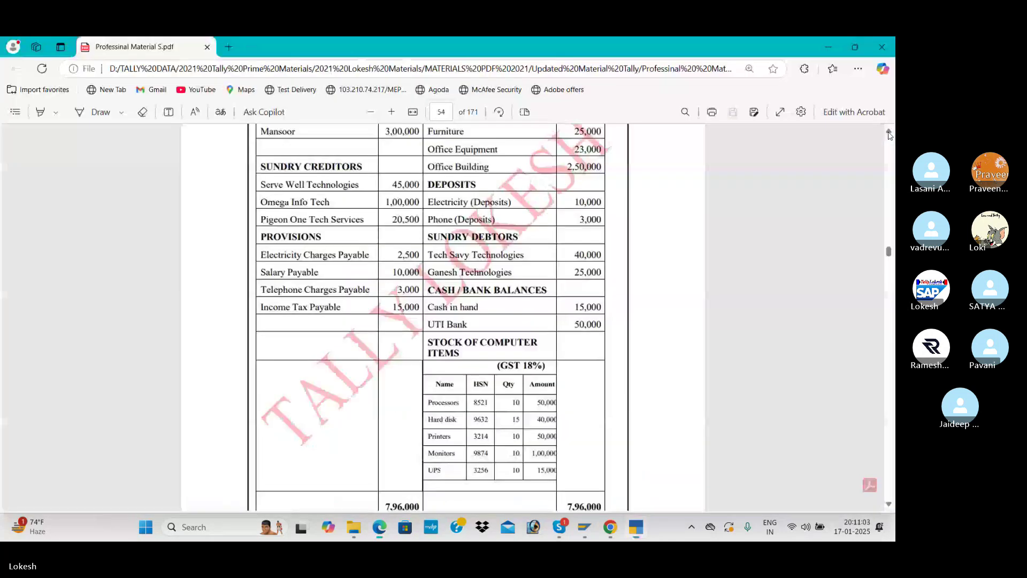
{"action": "key", "text": "alt+Tab"}
{"action": "type", "text": "Moni"}
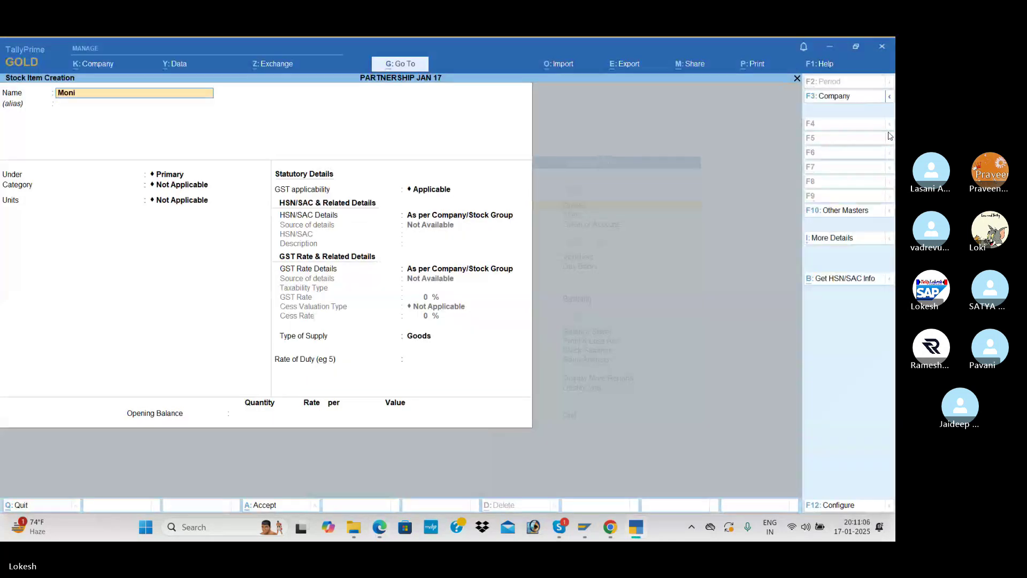
{"action": "type", "text": "to"}
{"action": "key", "text": "Return"}
{"action": "key", "text": "Return"}
{"action": "key", "text": "Return"}
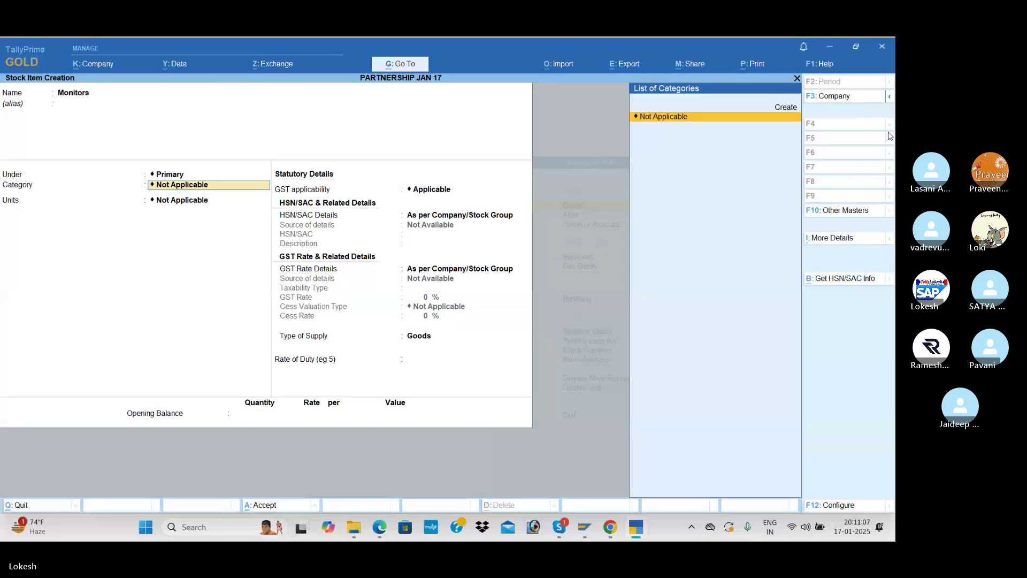
{"action": "key", "text": "Return"}
{"action": "key", "text": "Down"}
{"action": "key", "text": "Return"}
Keep GST applicable for Monitors and specify HSN/SAC 9658 at item level with no description
{"action": "key", "text": "Return"}
{"action": "key", "text": "Down"}
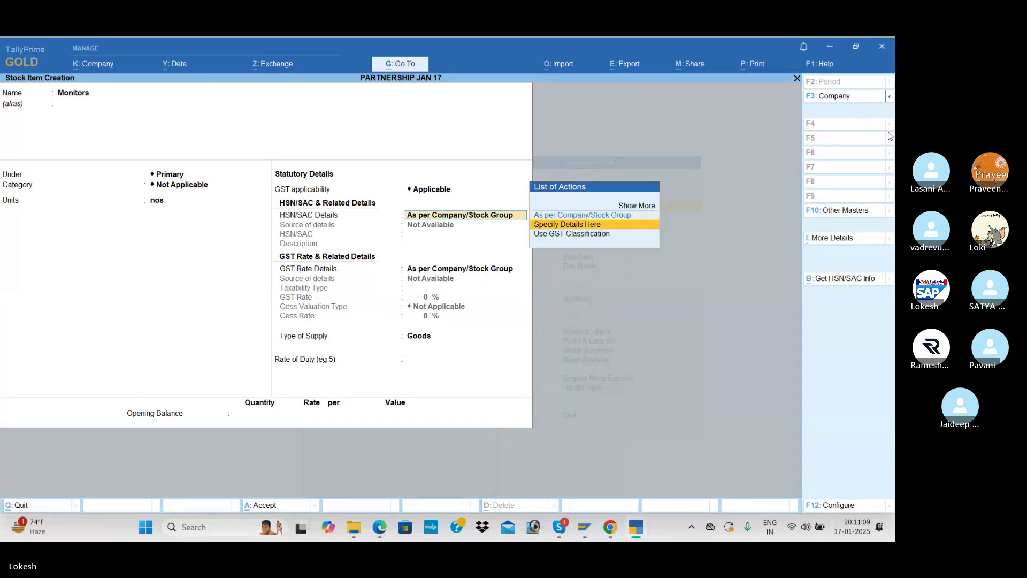
{"action": "key", "text": "Return"}
{"action": "type", "text": "9658"}
{"action": "key", "text": "Return"}
{"action": "key", "text": "Return"}
Specify Monitors' GST rate details at item level as Taxable at 18%
{"action": "key", "text": "Down"}
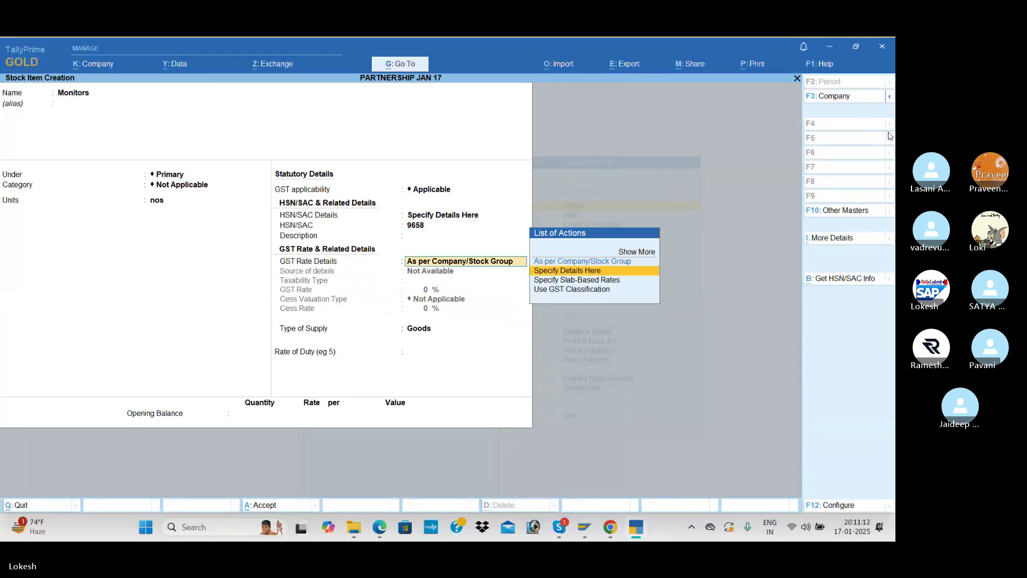
{"action": "key", "text": "Return"}
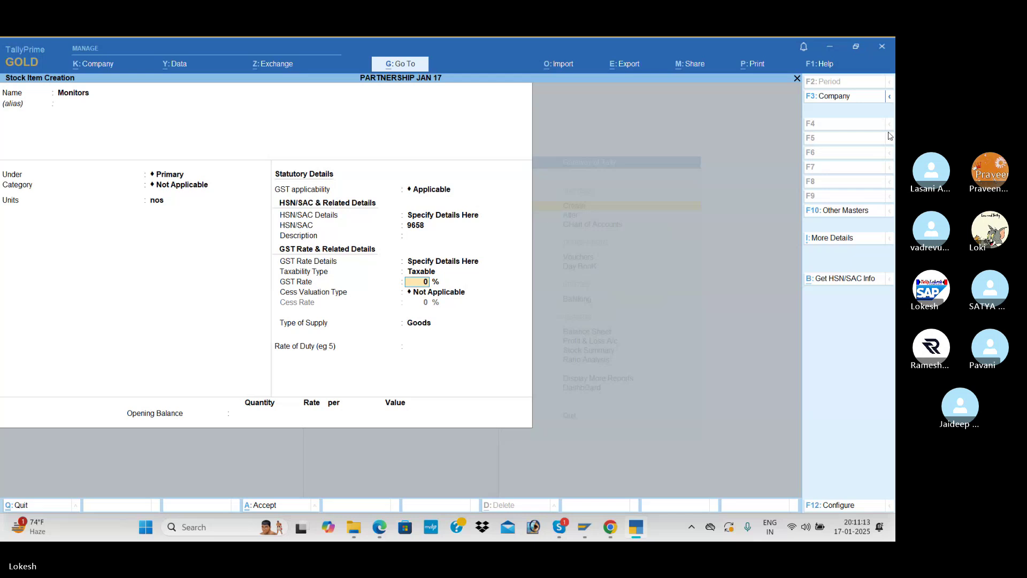
{"action": "type", "text": "18"}
{"action": "key", "text": "Return"}
Check the Monitors row in the PDF, enter an opening balance of 10 nos worth 1,00,000 and save the item
{"action": "key", "text": "alt+Tab"}
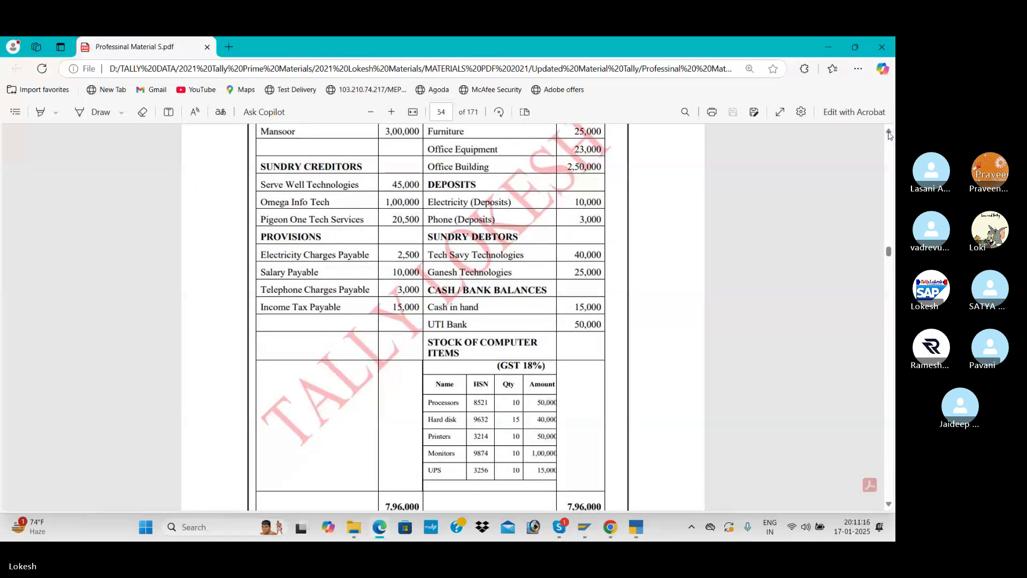
{"action": "key", "text": "alt+Tab"}
{"action": "type", "text": "10"}
{"action": "key", "text": "Return"}
{"action": "key", "text": "Return"}
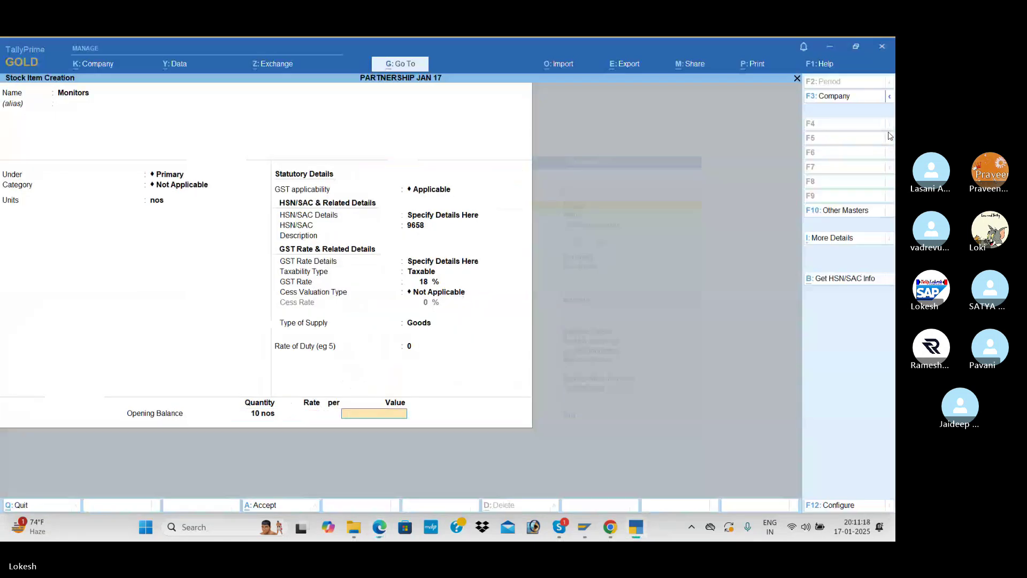
{"action": "type", "text": "100000"}
{"action": "key", "text": "Return"}
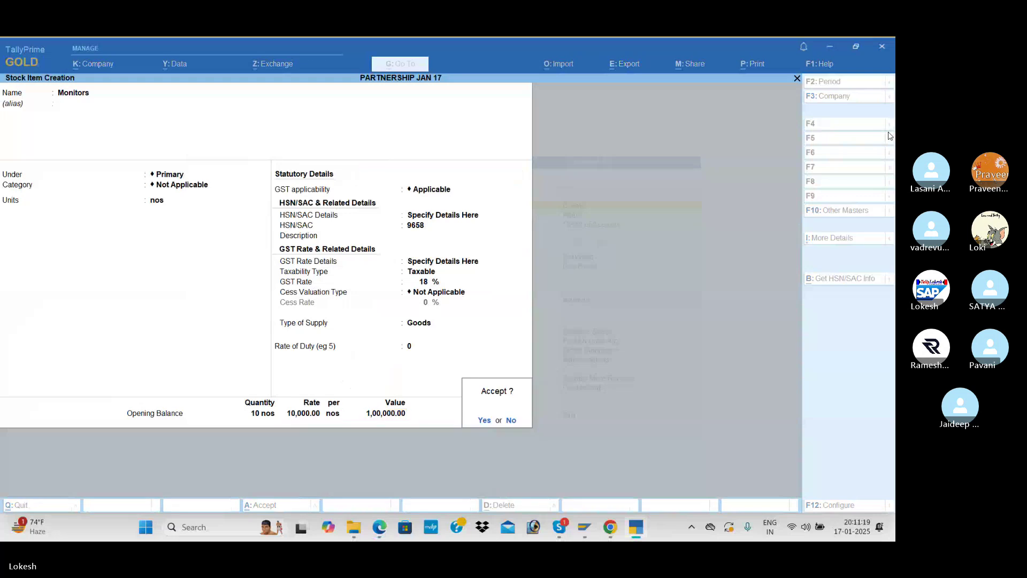
{"action": "key", "text": "Return"}
Check the fifth stock item in the PDF and set up item Ups under Primary with unit nos
{"action": "key", "text": "alt+Tab"}
{"action": "key", "text": "alt+Tab"}
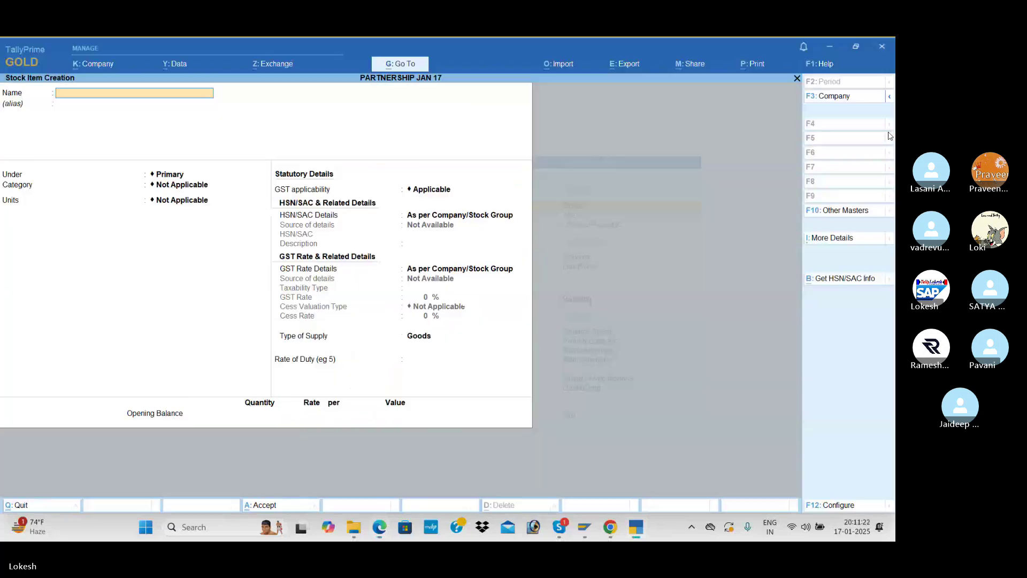
{"action": "type", "text": "Ups"}
{"action": "key", "text": "Return"}
{"action": "key", "text": "Return"}
{"action": "key", "text": "Return"}
{"action": "key", "text": "Return"}
{"action": "key", "text": "Down"}
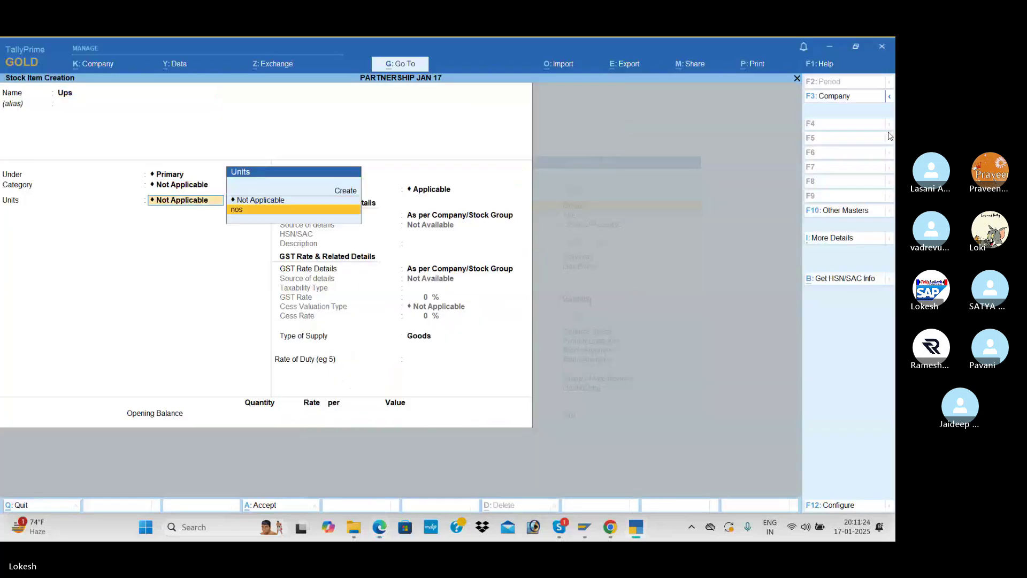
{"action": "key", "text": "Return"}
Keep GST applicable for Ups and specify HSN/SAC 9514 at item level with no description
{"action": "key", "text": "Return"}
{"action": "key", "text": "Down"}
{"action": "key", "text": "Return"}
{"action": "key", "text": "Return"}
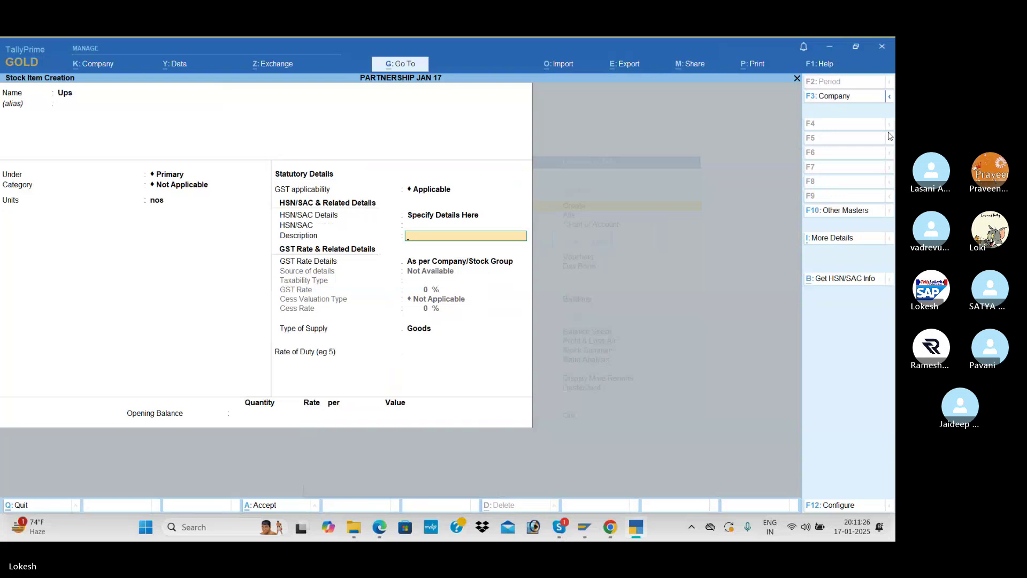
{"action": "key", "text": "BackSpace"}
{"action": "type", "text": "9514"}
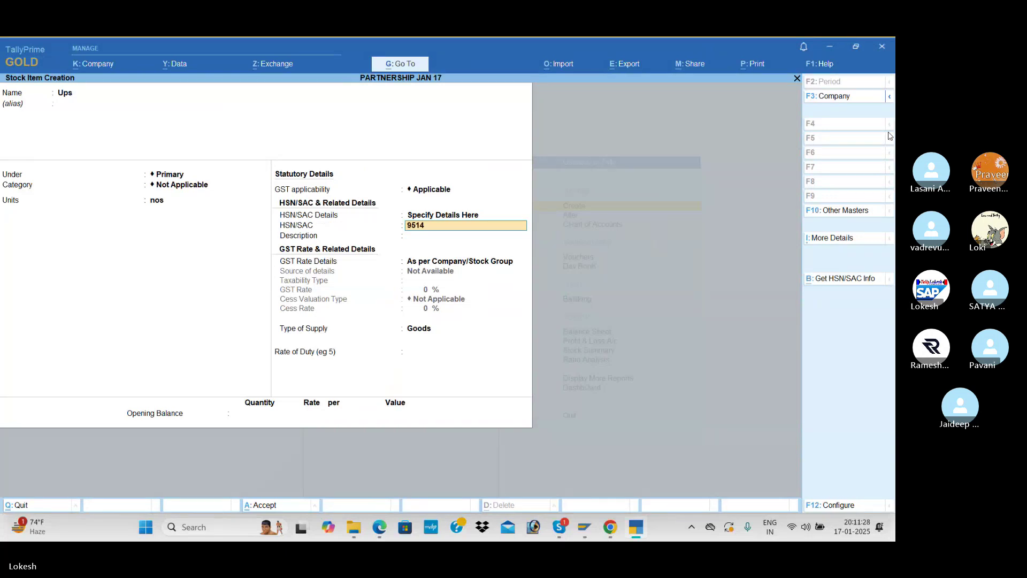
{"action": "key", "text": "Return"}
{"action": "key", "text": "Return"}
Specify Ups as Taxable at an 18% GST rate, with type of supply Goods and rate of duty 0
{"action": "key", "text": "Down"}
{"action": "key", "text": "Return"}
{"action": "key", "text": "Return"}
{"action": "type", "text": "1"}
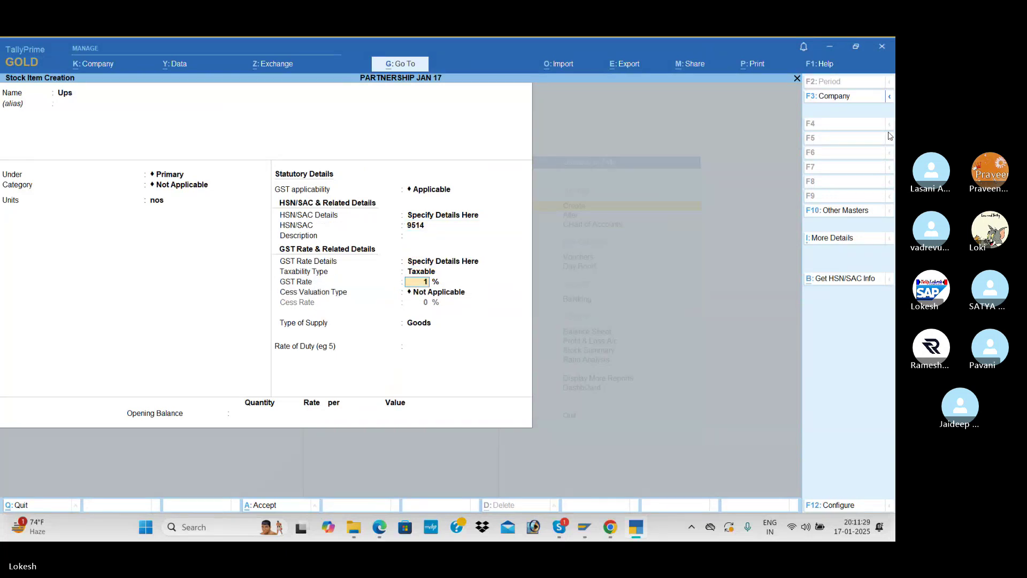
{"action": "type", "text": "8"}
{"action": "key", "text": "Return"}
{"action": "key", "text": "Return"}
{"action": "key", "text": "Return"}
{"action": "key", "text": "Return"}
Check the UPS row in the PDF, enter an opening balance of 10 nos worth 1,50,000 and save the item
{"action": "key", "text": "alt+Tab"}
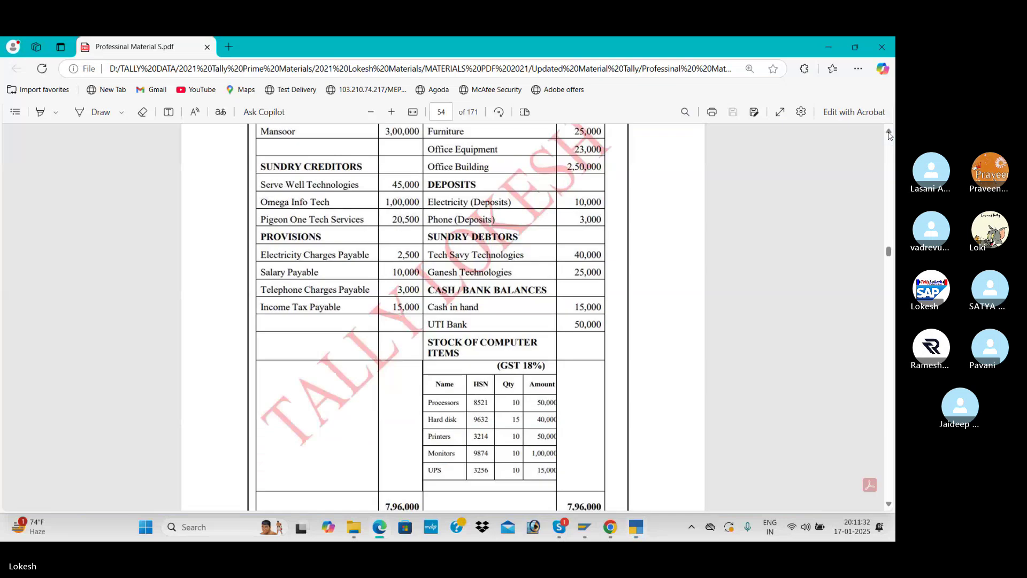
{"action": "key", "text": "alt+Tab"}
{"action": "type", "text": "10"}
{"action": "key", "text": "Return"}
{"action": "type", "text": "15"}
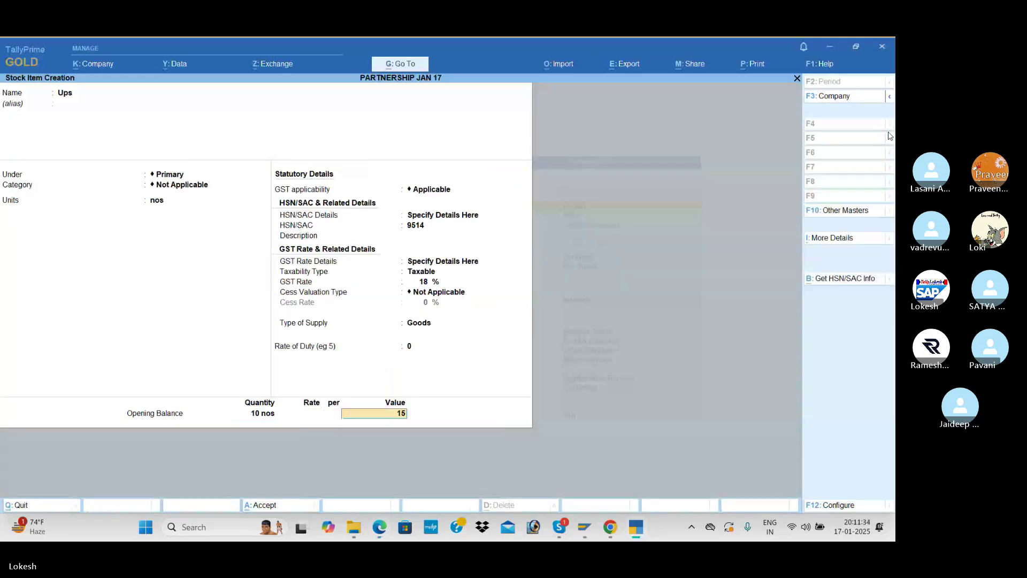
{"action": "type", "text": "0000"}
{"action": "key", "text": "Return"}
{"action": "key", "text": "Return"}
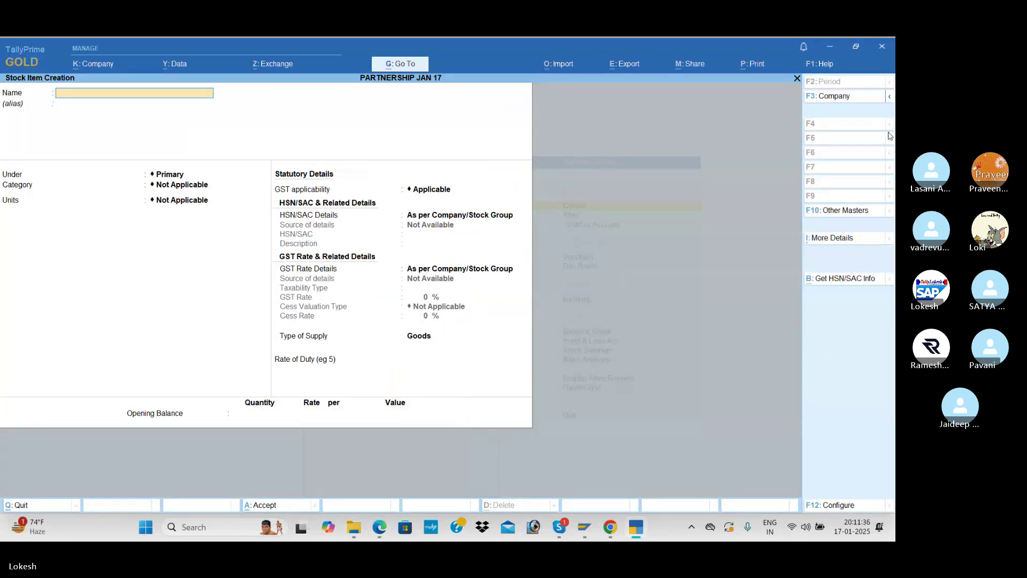
Leave stock item creation and open the existing Cash ledger for alteration
{"action": "key", "text": "Escape"}
{"action": "key", "text": "Return"}
{"action": "key", "text": "Escape"}
{"action": "key", "text": "Down"}
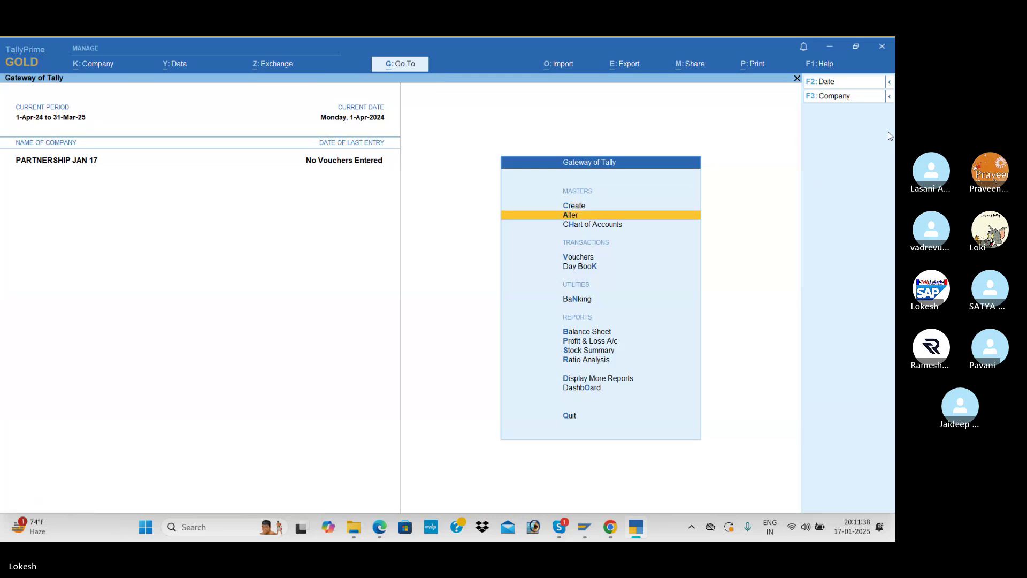
{"action": "key", "text": "Return"}
{"action": "key", "text": "Down"}
{"action": "key", "text": "Return"}
{"action": "key", "text": "Down"}
{"action": "key", "text": "Up"}
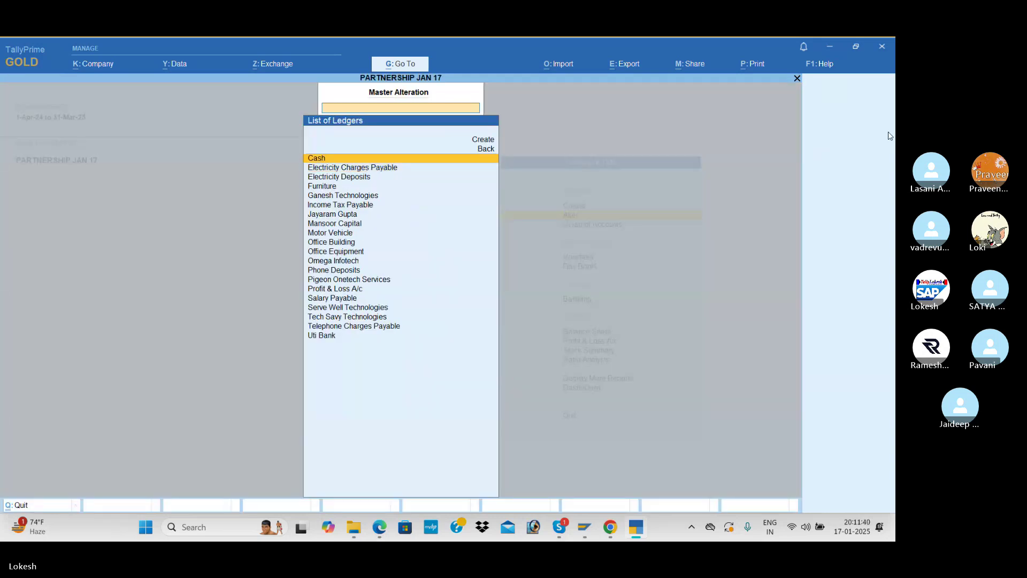
{"action": "key", "text": "Return"}
Check cash in hand in the PDF, set the Cash ledger's opening balance to 15,000 and save the ledger
{"action": "key", "text": "Return"}
{"action": "key", "text": "Return"}
{"action": "key", "text": "Return"}
{"action": "key", "text": "Return"}
{"action": "key", "text": "Return"}
{"action": "key", "text": "Return"}
{"action": "key", "text": "alt+Tab"}
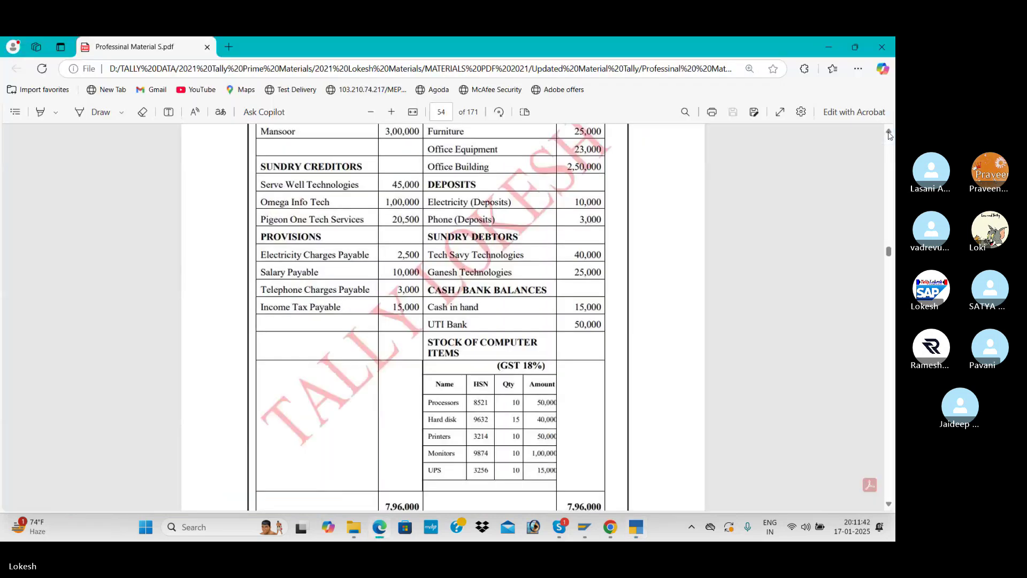
{"action": "key", "text": "alt+Tab"}
{"action": "type", "text": "15000"}
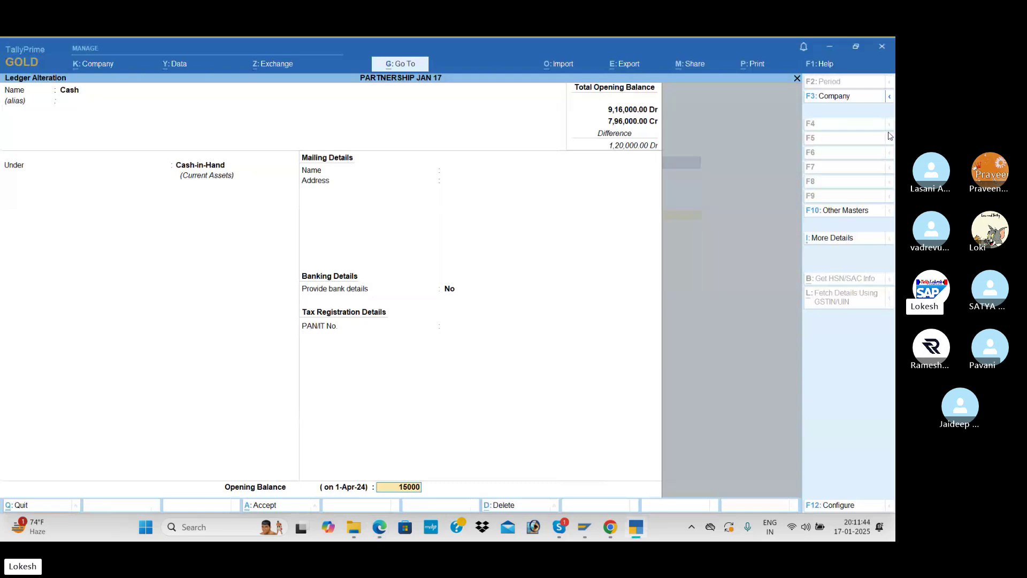
{"action": "key", "text": "Return"}
{"action": "key", "text": "Return"}
{"action": "key", "text": "Return"}
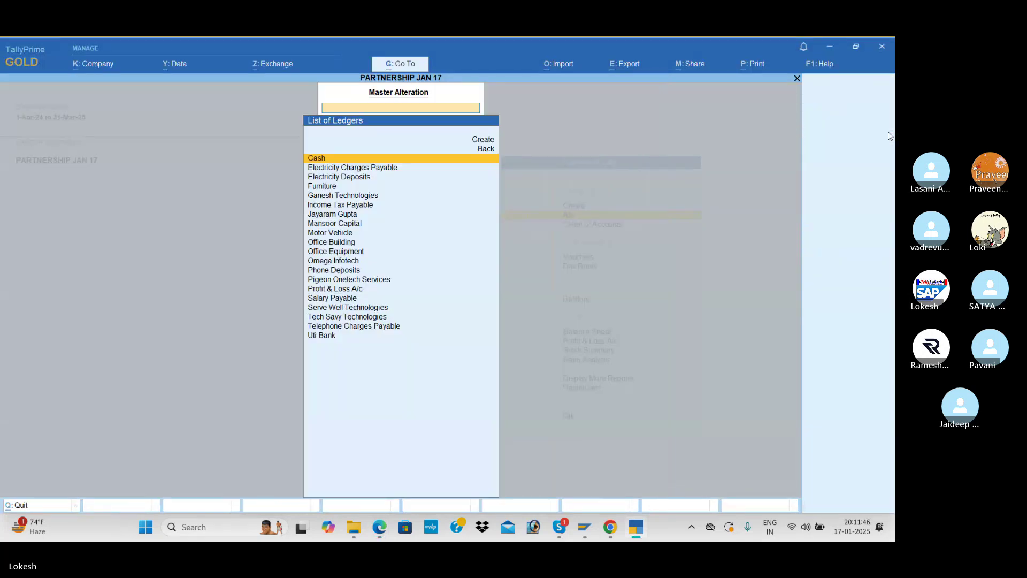
Display the Balance Sheet in detailed form and compare its total with the closing balances total in the PDF
{"action": "key", "text": "Escape"}
{"action": "key", "text": "Down"}
{"action": "key", "text": "Down"}
{"action": "key", "text": "Down"}
{"action": "key", "text": "Down"}
{"action": "key", "text": "Down"}
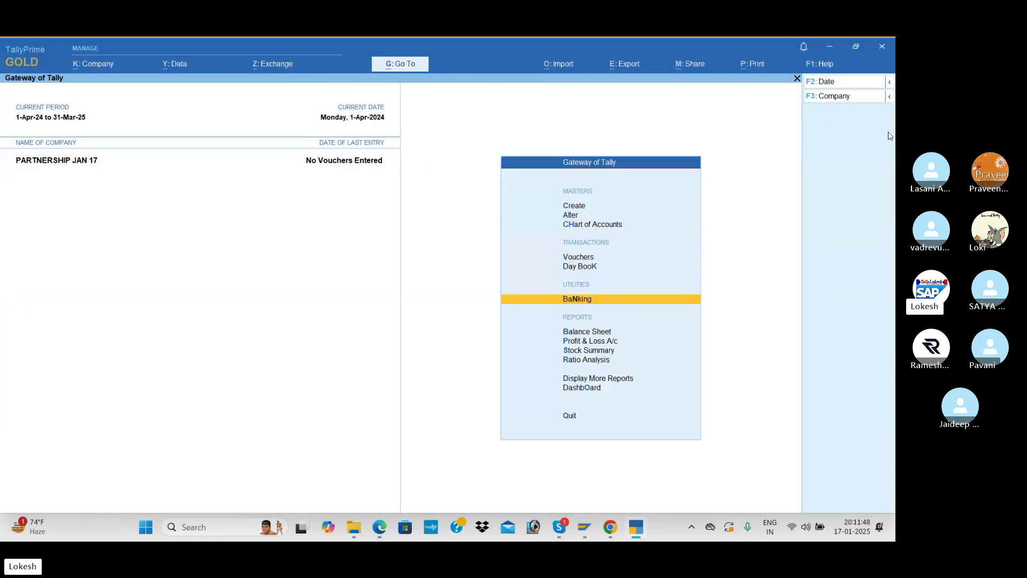
{"action": "key", "text": "Return"}
{"action": "key", "text": "alt+F5"}
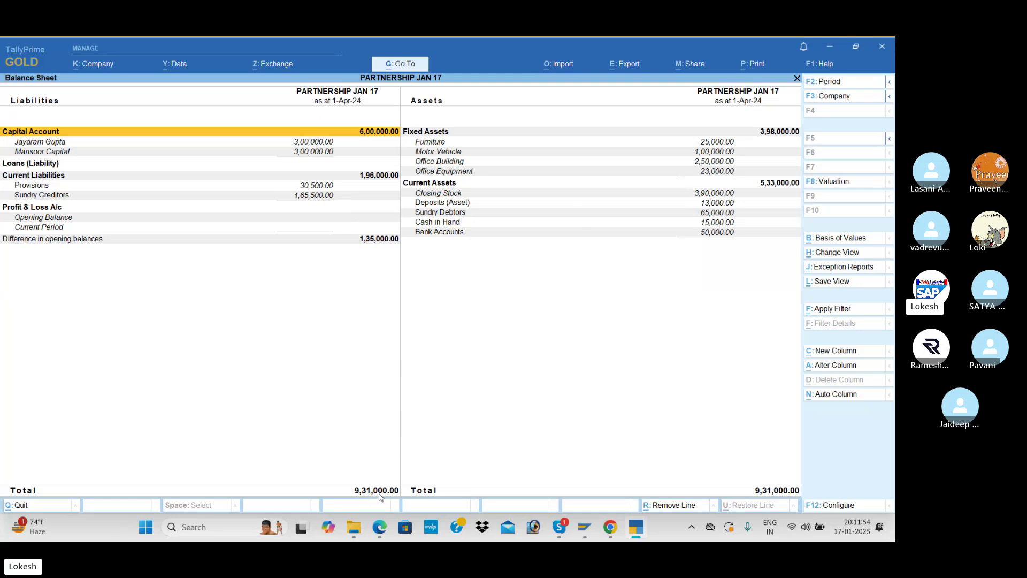
{"action": "key", "text": "alt+Tab"}
{"action": "scroll", "coordinate": [380, 498], "scroll_direction": "down", "scroll_amount": 5}
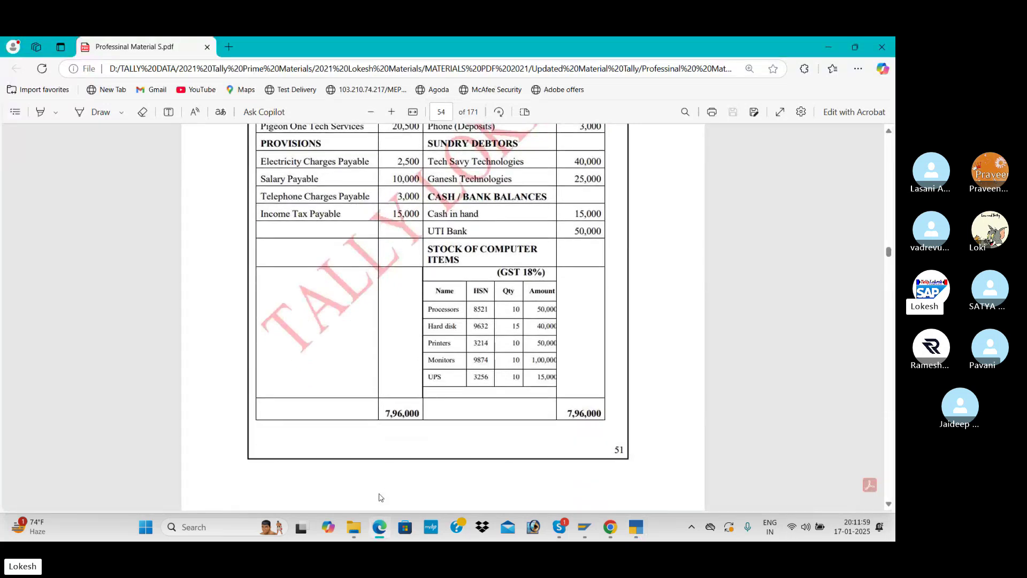
{"action": "key", "text": "alt+Tab"}
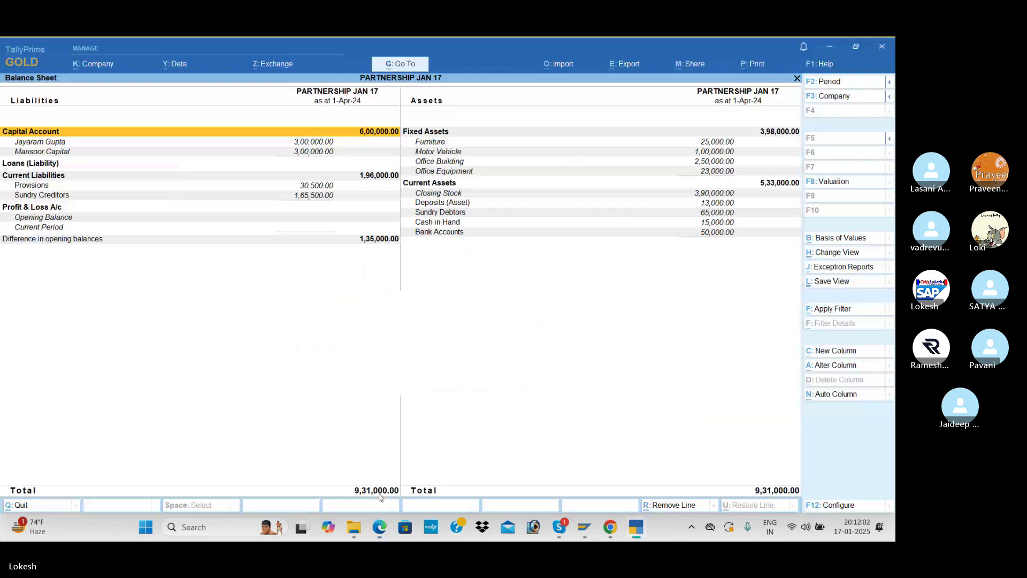
Drill down from the Balance Sheet into Sundry Creditors and examine Omega Infotech's monthly summary
{"action": "key", "text": "Down"}
{"action": "key", "text": "Down"}
{"action": "key", "text": "Down"}
{"action": "key", "text": "Down"}
{"action": "key", "text": "Down"}
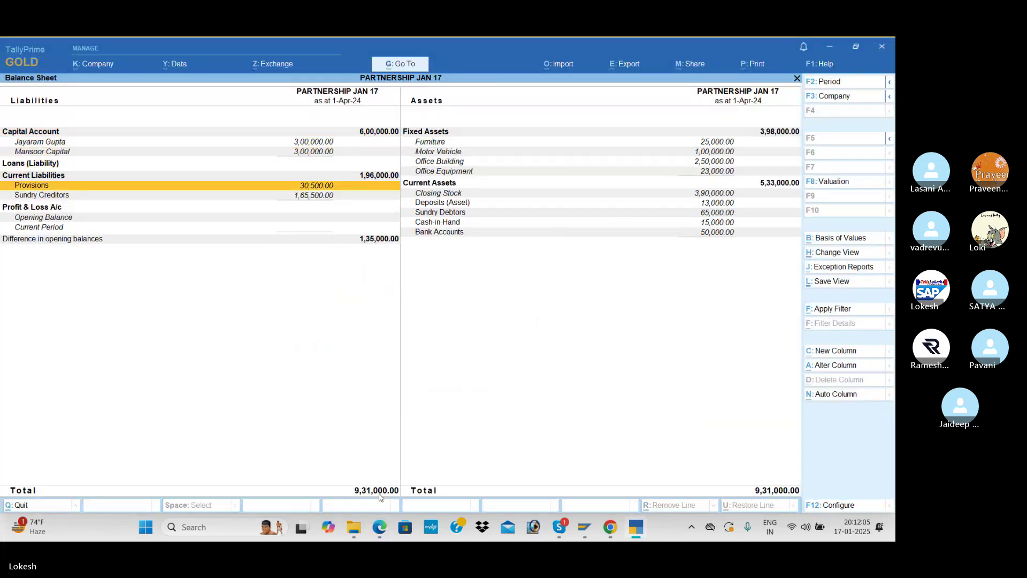
{"action": "key", "text": "Down"}
{"action": "key", "text": "Return"}
{"action": "key", "text": "Return"}
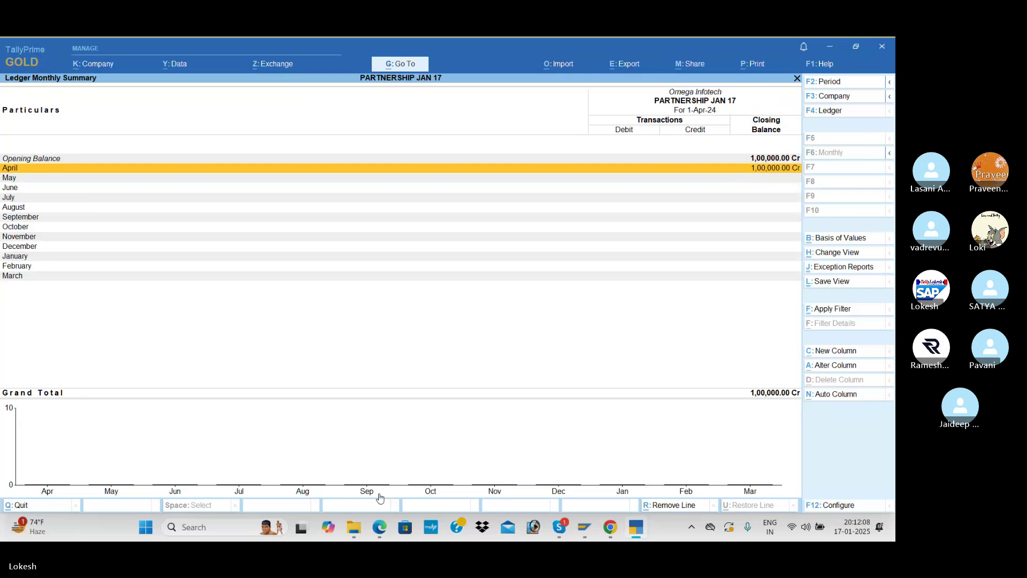
{"action": "key", "text": "Escape"}
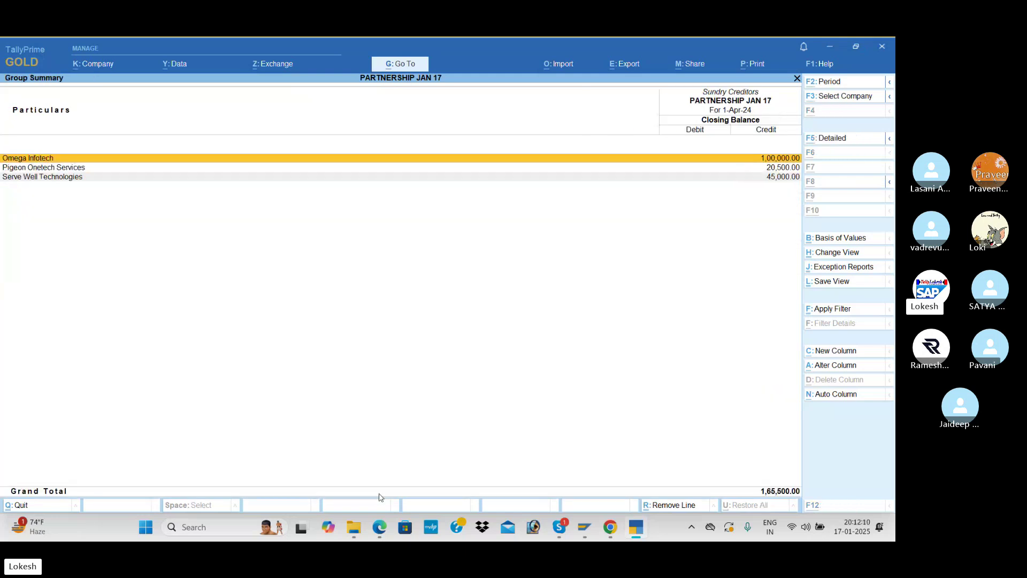
Compare each Sundry Creditors balance with the PDF and return to the Balance Sheet
{"action": "key", "text": "alt+Tab"}
{"action": "scroll", "coordinate": [380, 497], "scroll_direction": "up", "scroll_amount": 2}
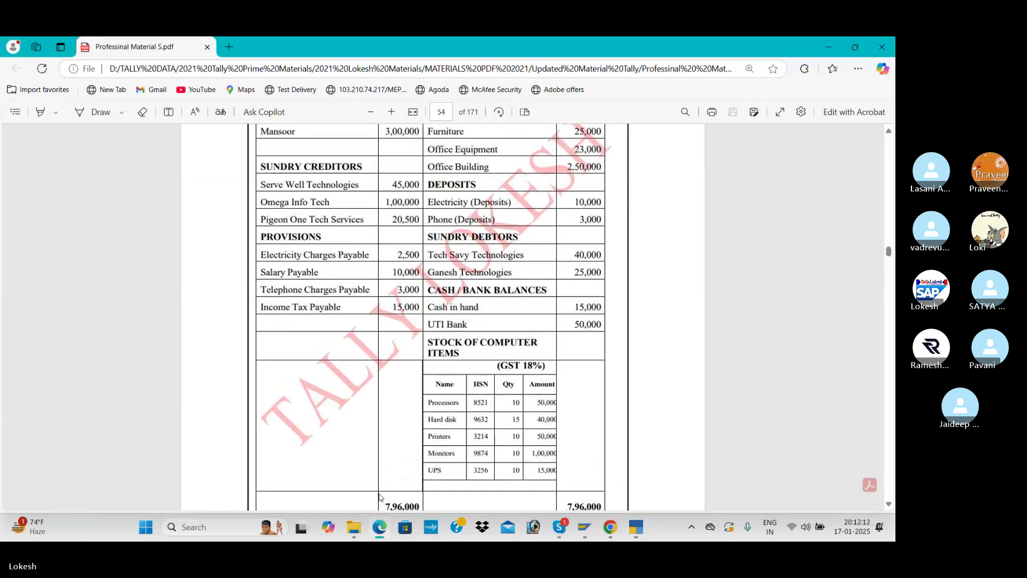
{"action": "key", "text": "alt+Tab"}
{"action": "key", "text": "Down"}
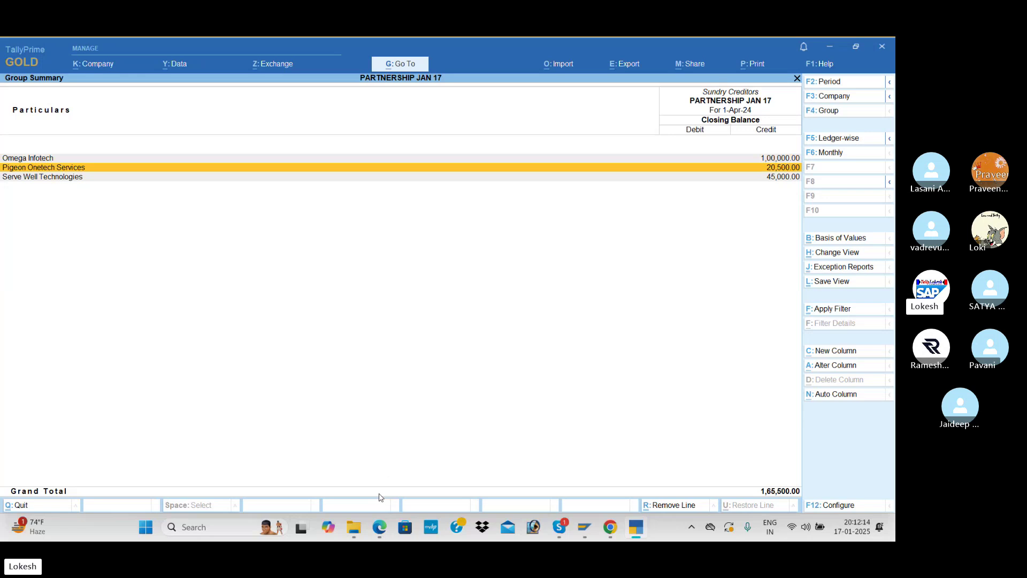
{"action": "key", "text": "alt+Tab"}
{"action": "key", "text": "alt+Tab"}
{"action": "key", "text": "Down"}
{"action": "key", "text": "Escape"}
Compare the Furniture and Motor Vehicle balances in the Balance Sheet with the fixed assets in the PDF
{"action": "key", "text": "Right"}
{"action": "key", "text": "Up"}
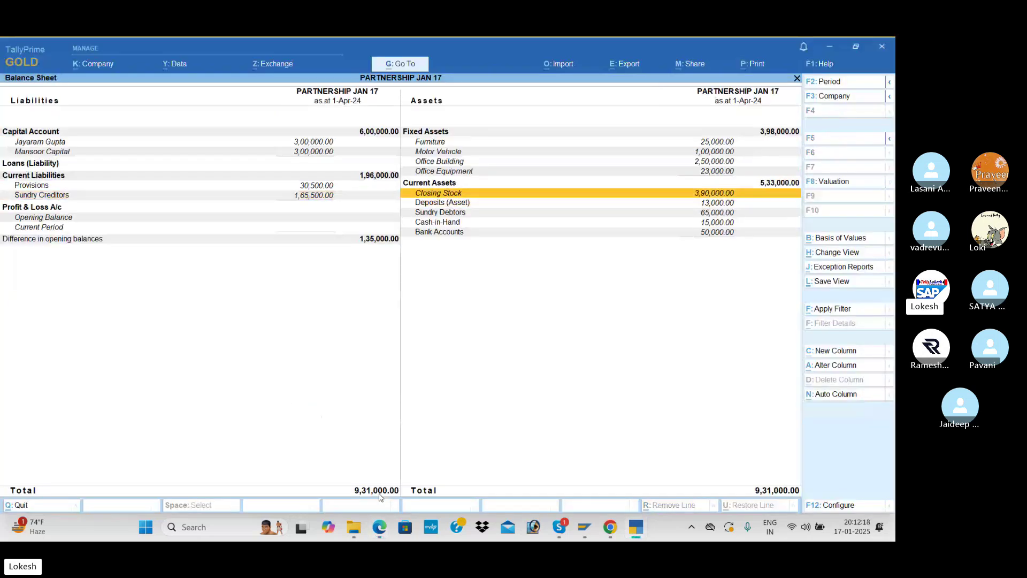
{"action": "key", "text": "Up"}
{"action": "key", "text": "Up"}
{"action": "key", "text": "Up"}
{"action": "key", "text": "Up"}
{"action": "key", "text": "Up"}
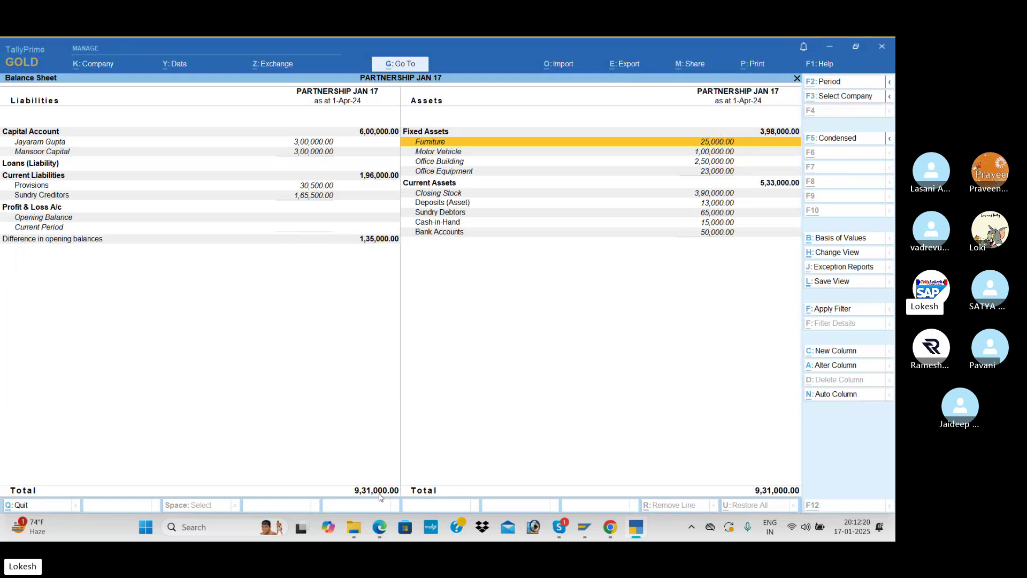
{"action": "key", "text": "alt+Tab"}
{"action": "scroll", "coordinate": [379, 497], "scroll_direction": "up", "scroll_amount": 1}
{"action": "key", "text": "alt+Tab"}
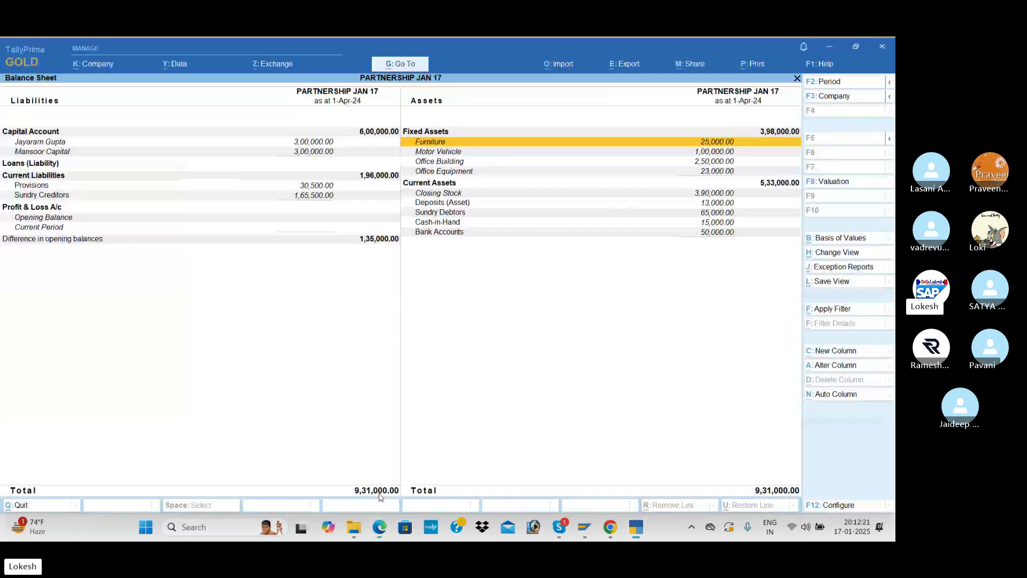
{"action": "key", "text": "Down"}
{"action": "key", "text": "alt+Tab"}
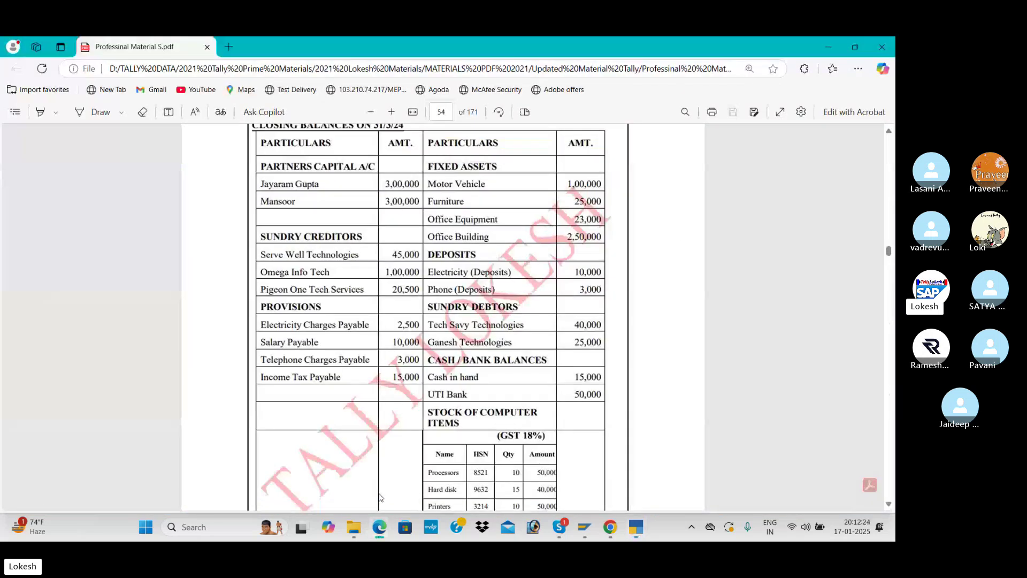
Check the Office Building and Office Equipment balances against the fixed assets in the PDF
{"action": "key", "text": "alt+Tab"}
{"action": "key", "text": "Down"}
{"action": "key", "text": "alt+Tab"}
{"action": "key", "text": "alt+Tab"}
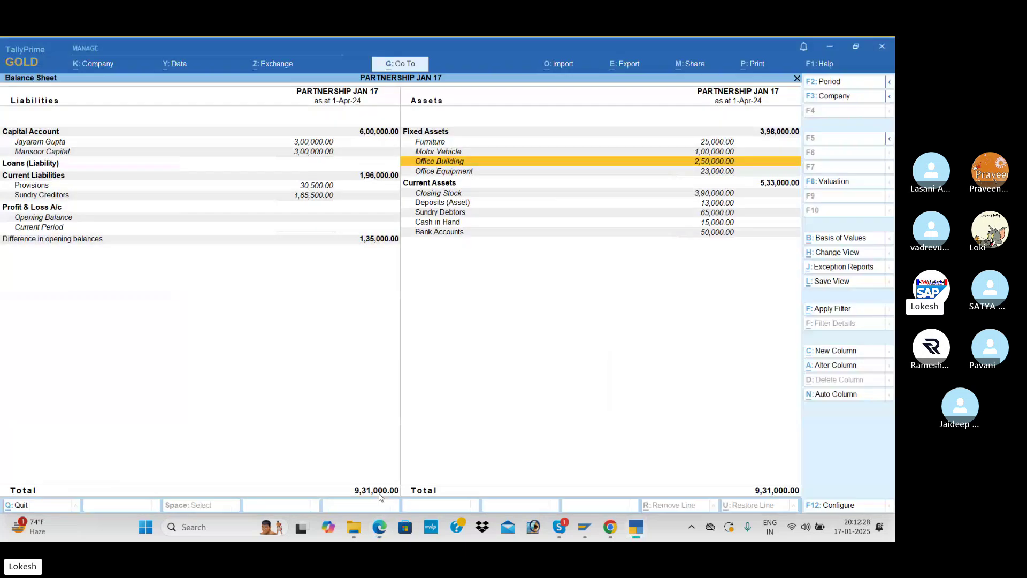
{"action": "key", "text": "Down"}
{"action": "key", "text": "Up"}
{"action": "key", "text": "alt+Tab"}
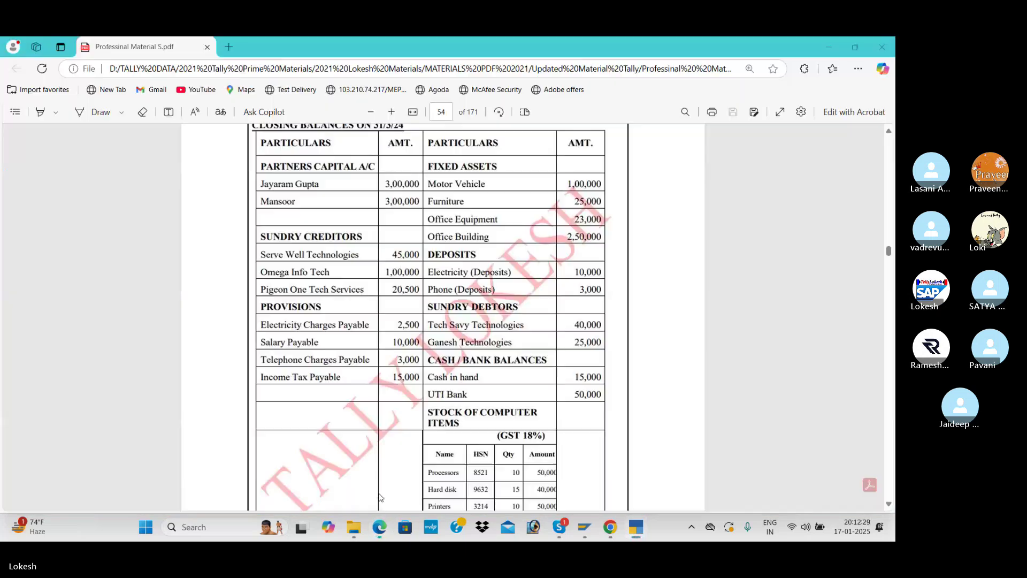
{"action": "key", "text": "alt+Tab"}
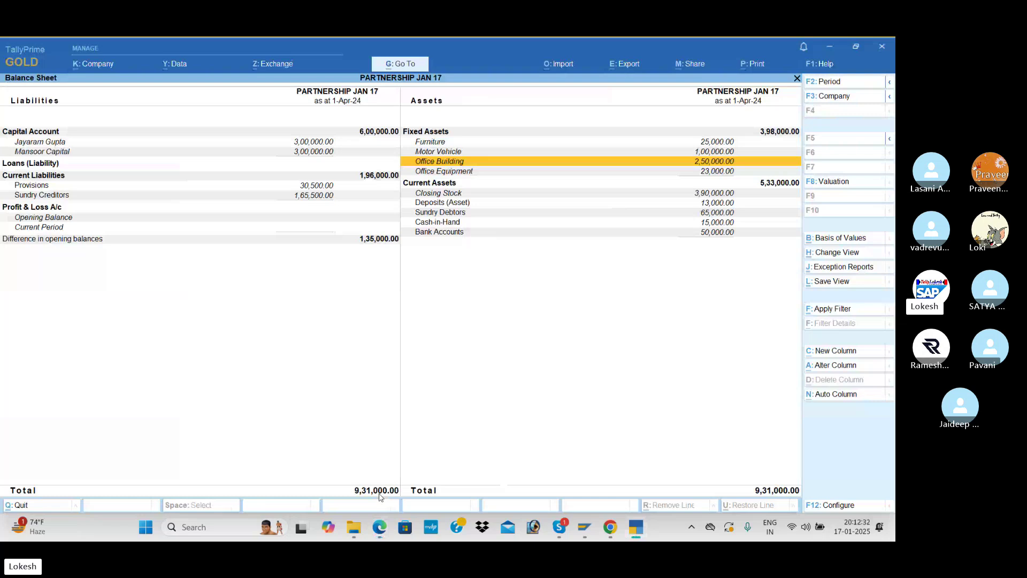
Drill down into Deposits (Asset), compare the electricity and phone deposits with the PDF, and return to the Balance Sheet
{"action": "key", "text": "Down"}
{"action": "key", "text": "Down"}
{"action": "key", "text": "Down"}
{"action": "key", "text": "Down"}
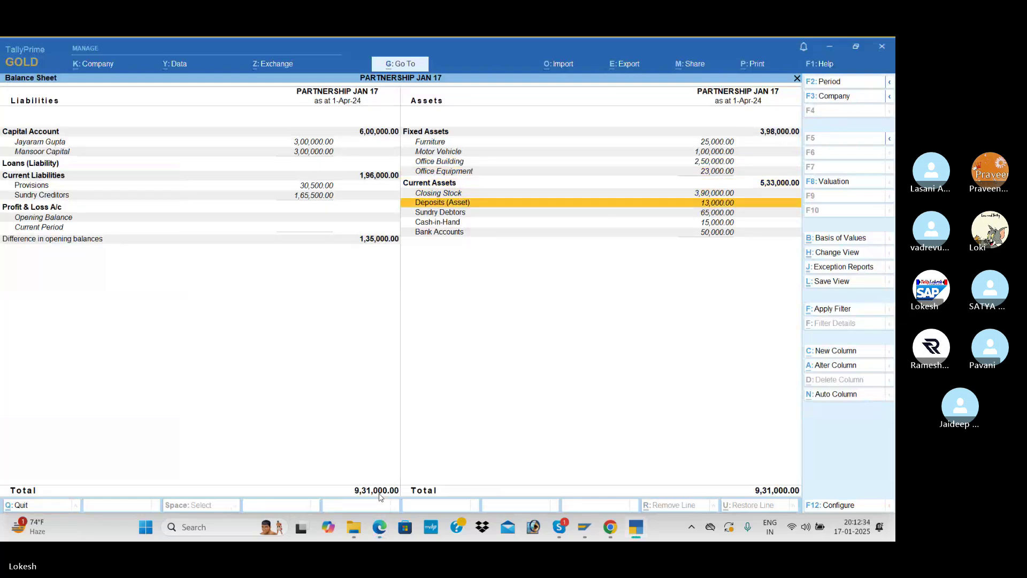
{"action": "key", "text": "Return"}
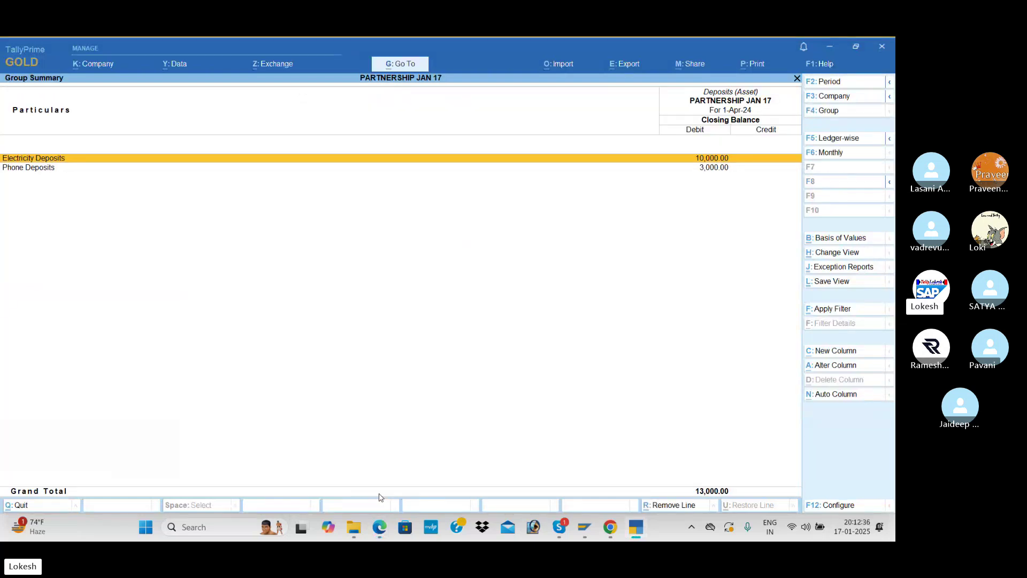
{"action": "key", "text": "alt+Tab"}
{"action": "key", "text": "alt+Tab"}
{"action": "key", "text": "Escape"}
Open the Sundry Debtors group summary, compare its ledger balances with the PDF, and go back to the Balance Sheet
{"action": "key", "text": "Down"}
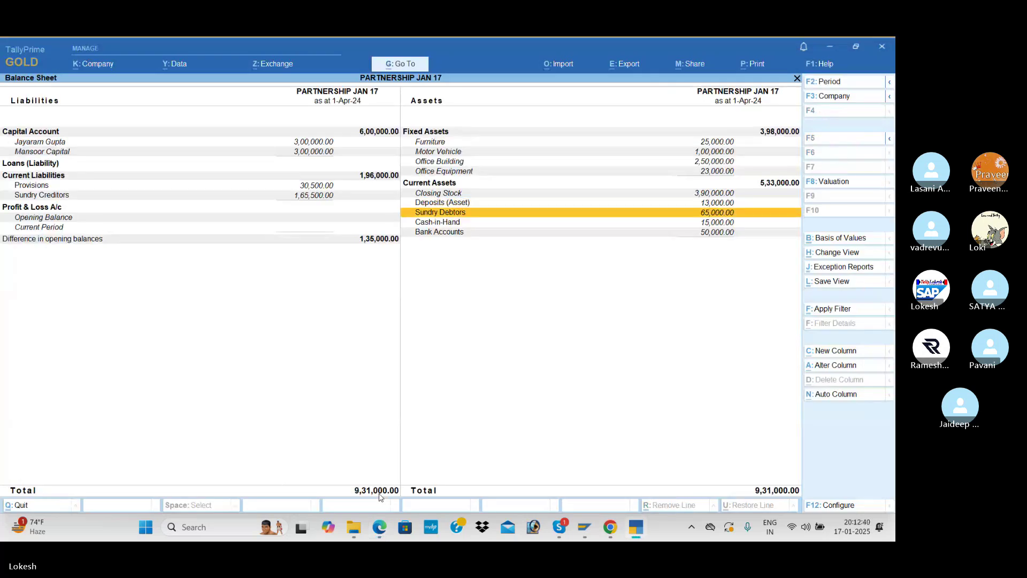
{"action": "key", "text": "Return"}
{"action": "key", "text": "alt+Tab"}
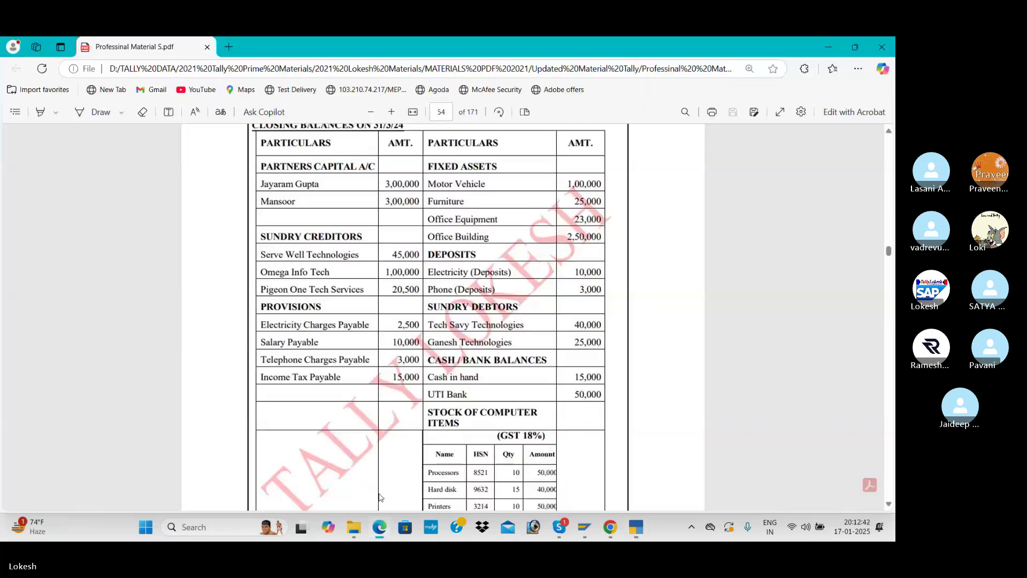
{"action": "key", "text": "alt+Tab"}
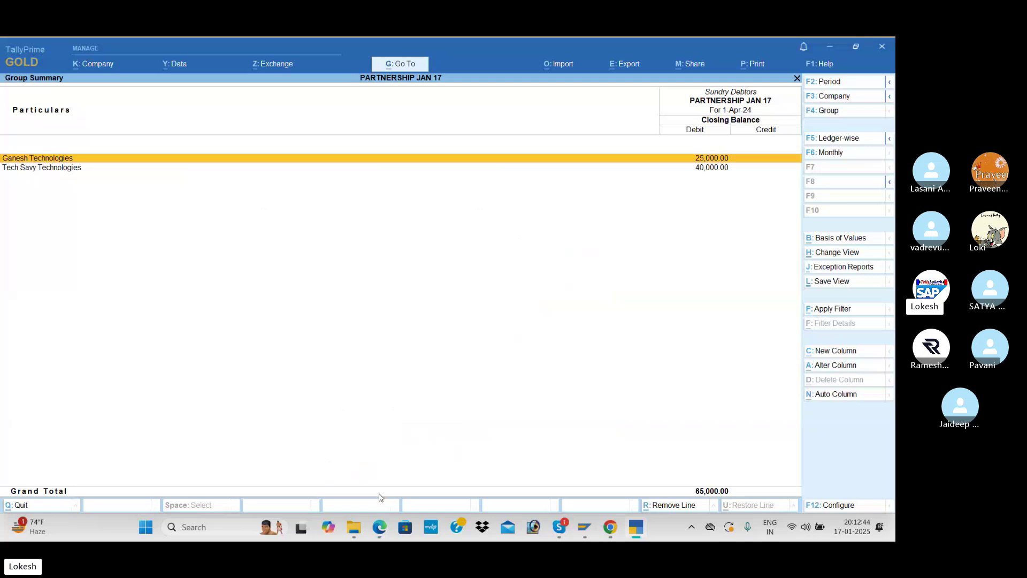
{"action": "key", "text": "Escape"}
Open the Bank Accounts group summary, compare the UTI Bank balance with the PDF, and go back to the Balance Sheet
{"action": "key", "text": "Down"}
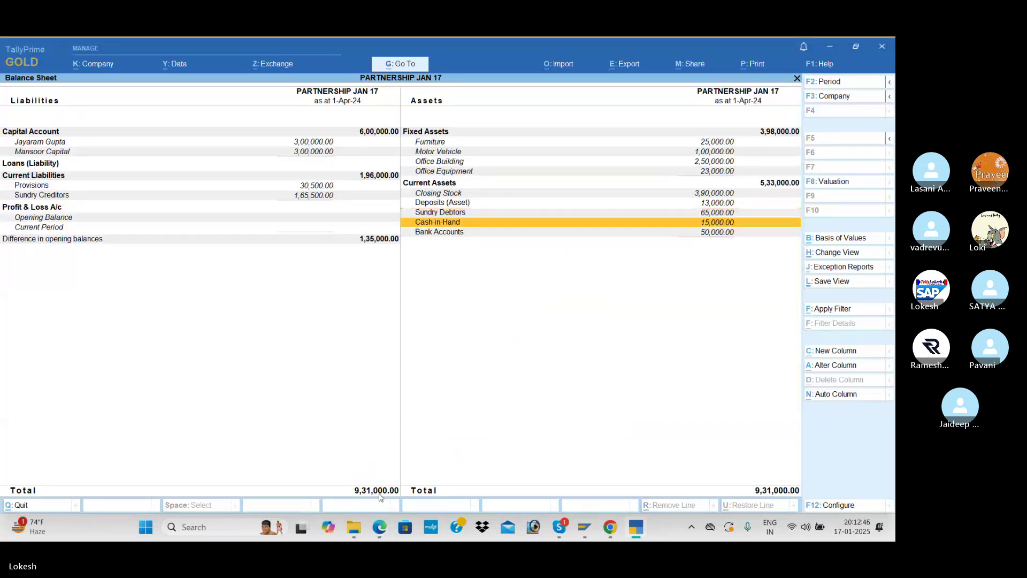
{"action": "key", "text": "Return"}
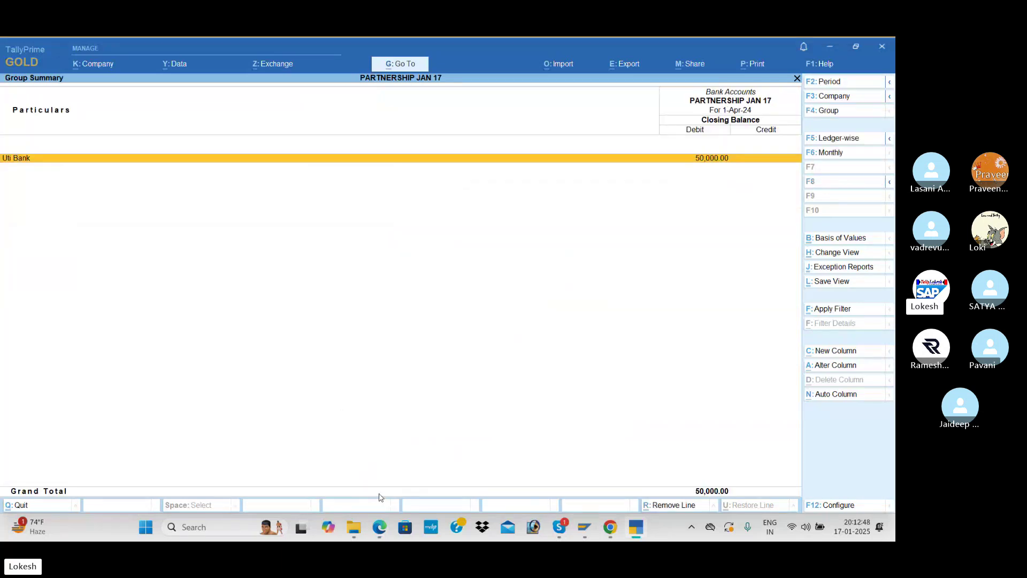
{"action": "key", "text": "alt+Tab"}
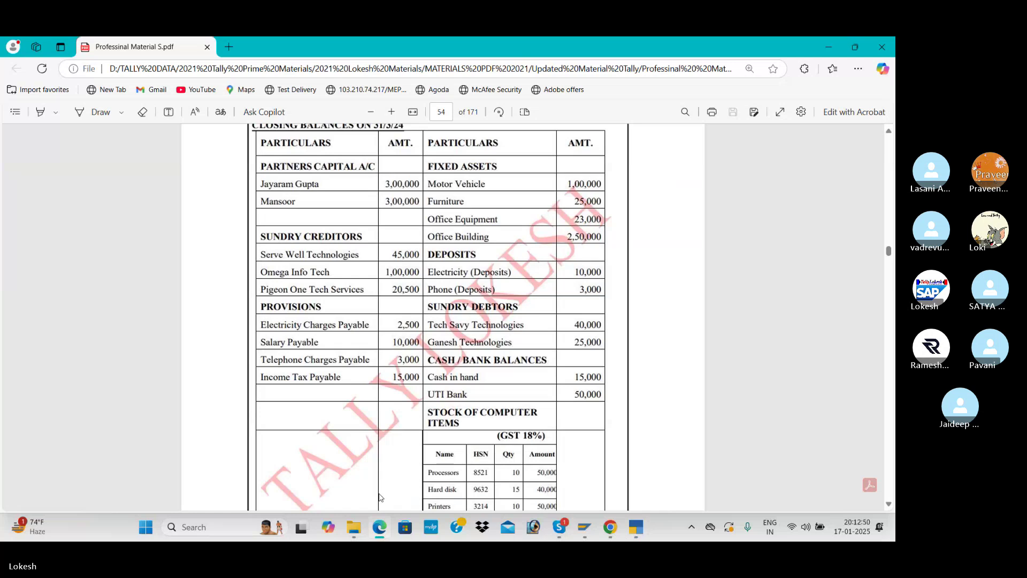
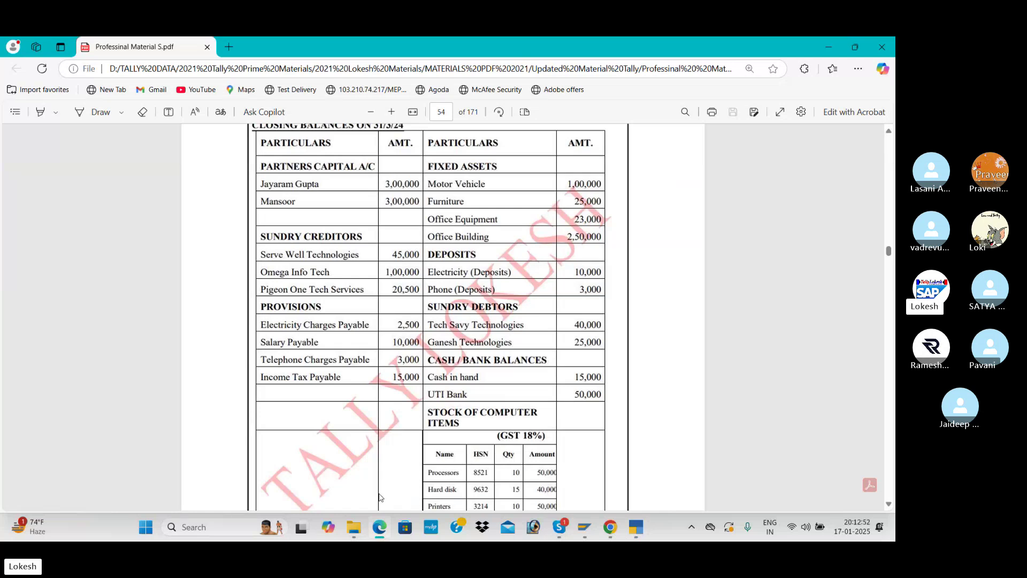
{"action": "key", "text": "alt+Tab"}
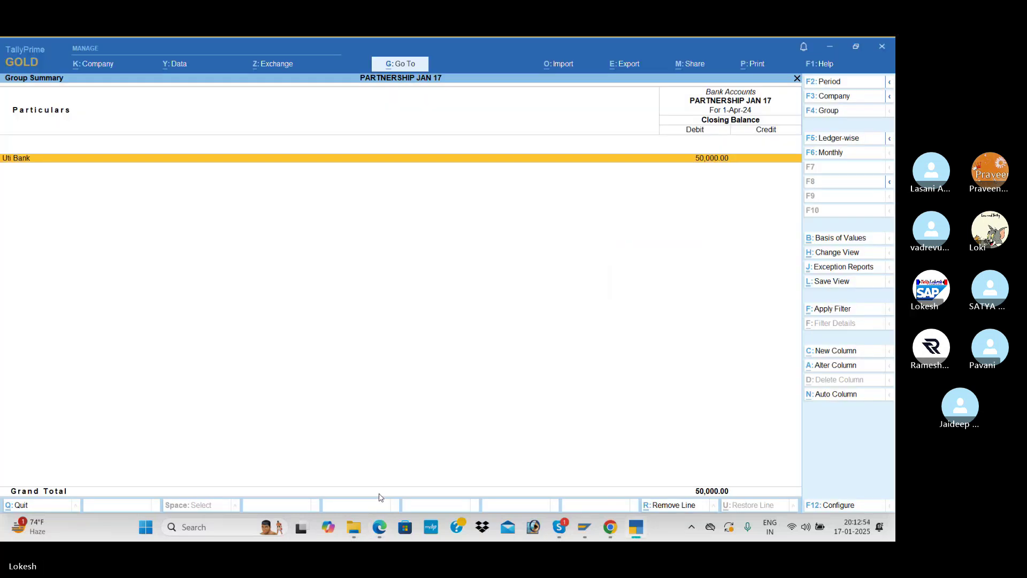
{"action": "key", "text": "Escape"}
Drill down into Provisions under Current Liabilities and check Electricity Charges Payable against the PDF
{"action": "key", "text": "Up"}
{"action": "key", "text": "Up"}
{"action": "key", "text": "Up"}
{"action": "key", "text": "Left"}
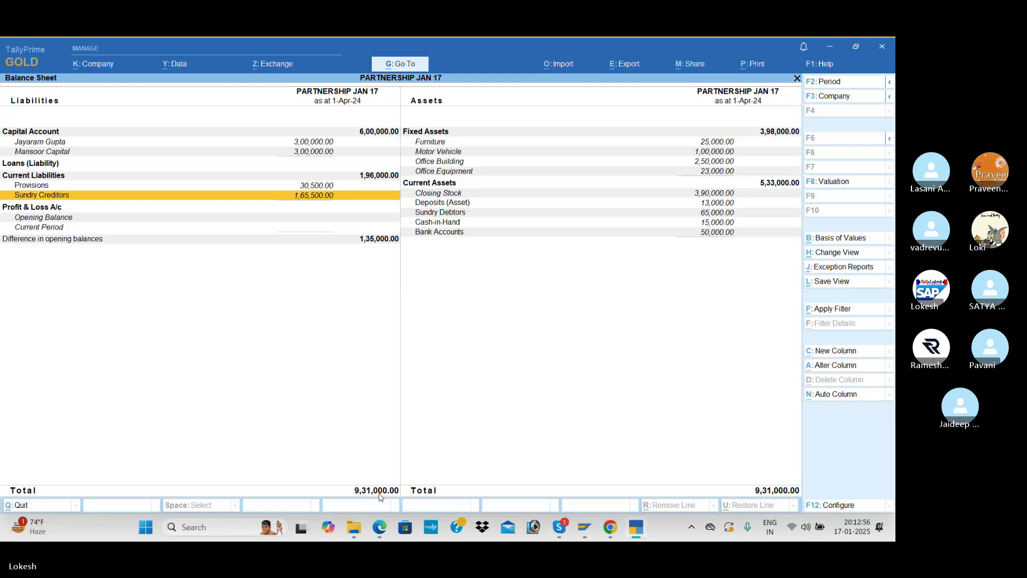
{"action": "key", "text": "Up"}
{"action": "key", "text": "Return"}
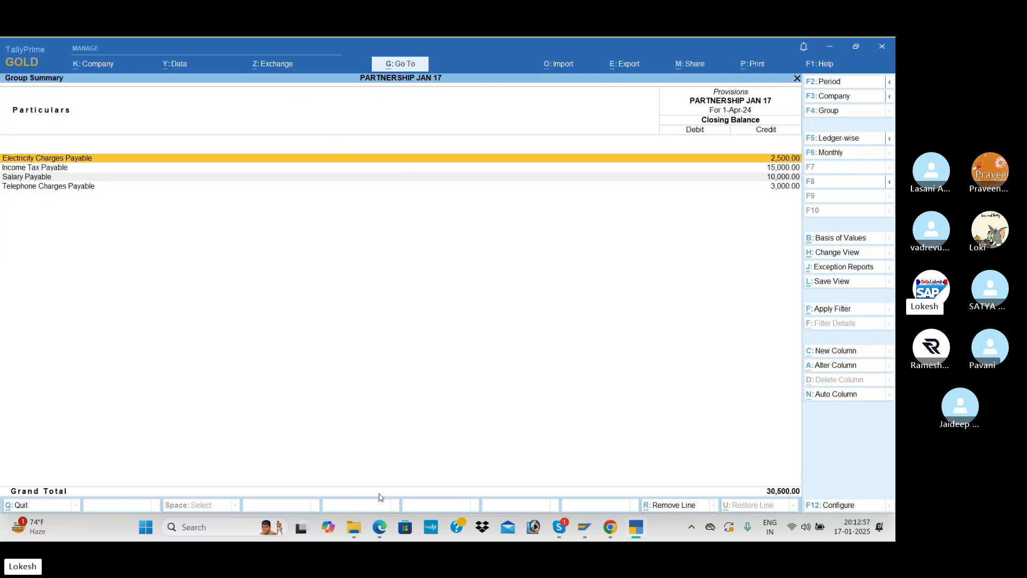
{"action": "key", "text": "alt+Tab"}
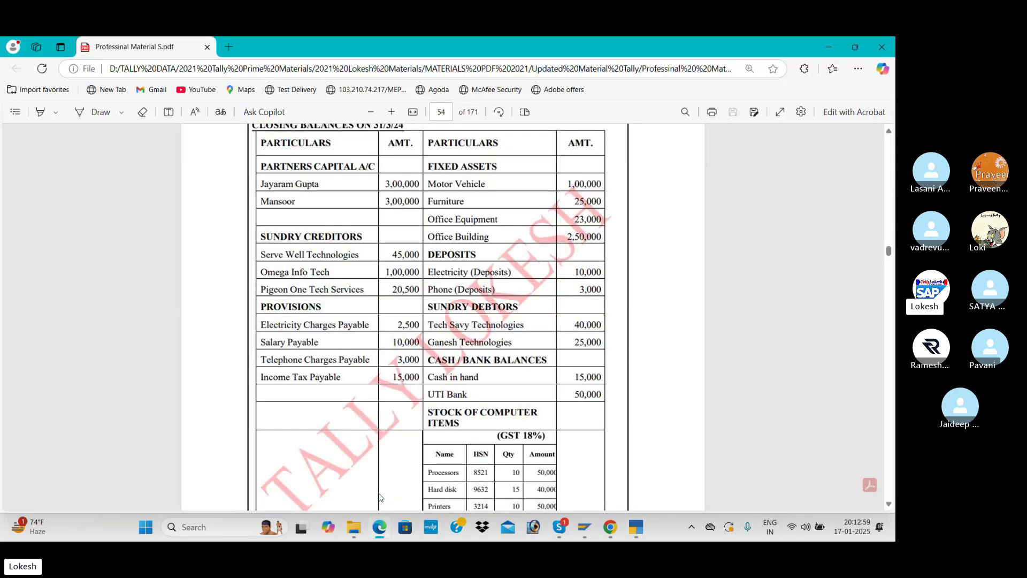
{"action": "key", "text": "alt+Tab"}
{"action": "key", "text": "Down"}
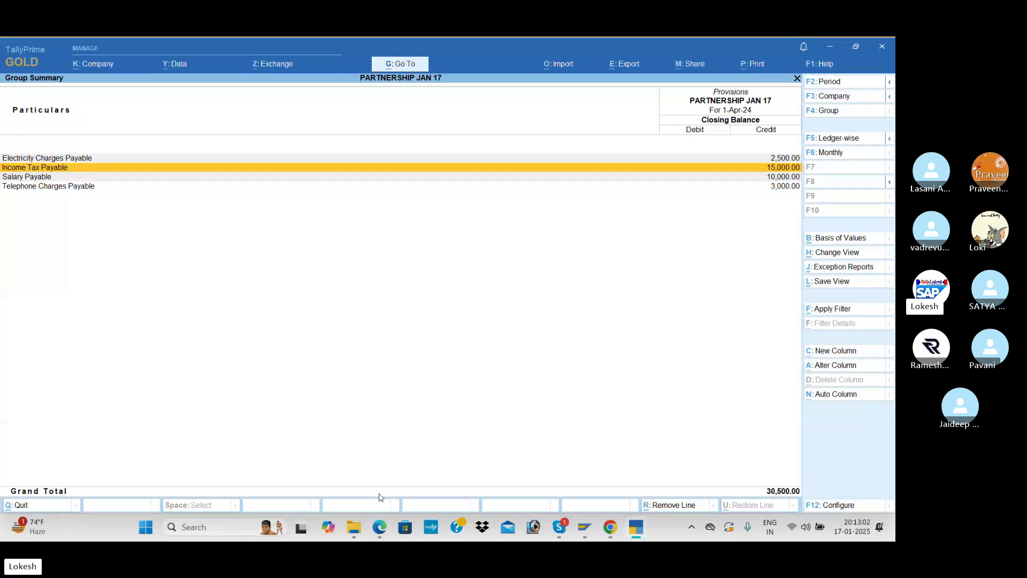
Compare the income tax, salary and telephone charges payable with the PDF and return to the Balance Sheet
{"action": "key", "text": "alt+Tab"}
{"action": "key", "text": "alt+Tab"}
{"action": "key", "text": "Down"}
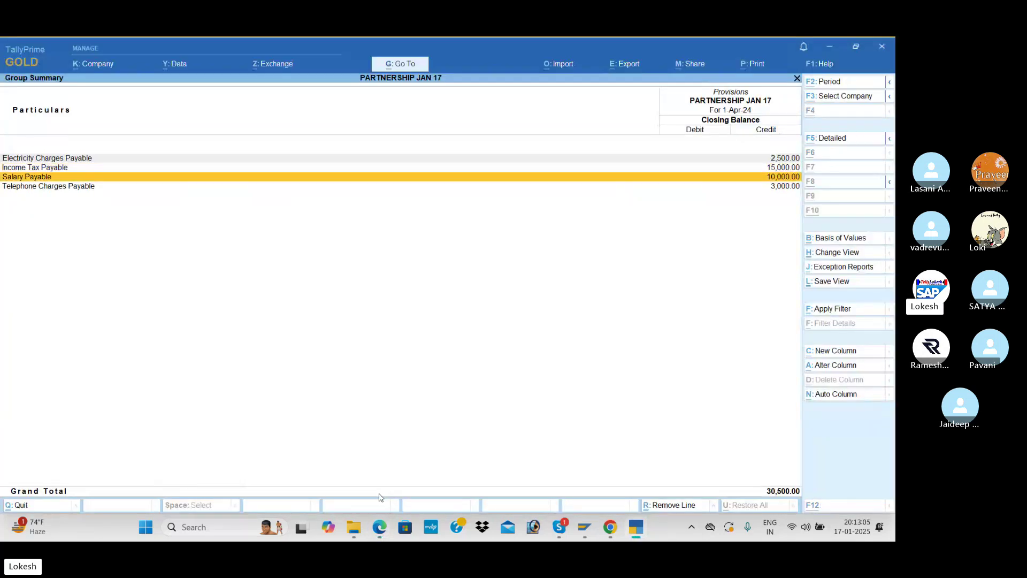
{"action": "key", "text": "alt+Tab"}
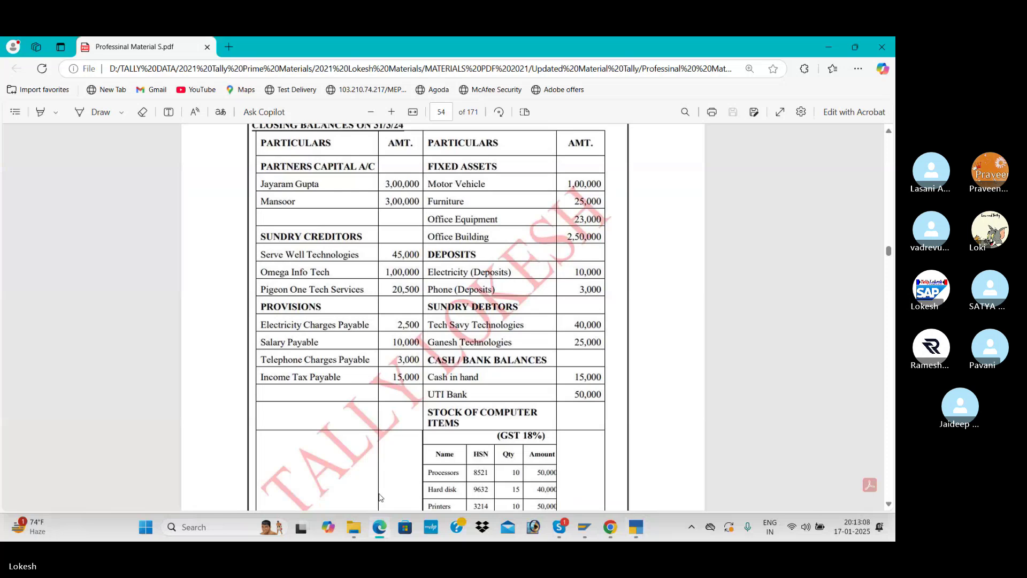
{"action": "key", "text": "alt+Tab"}
{"action": "key", "text": "Down"}
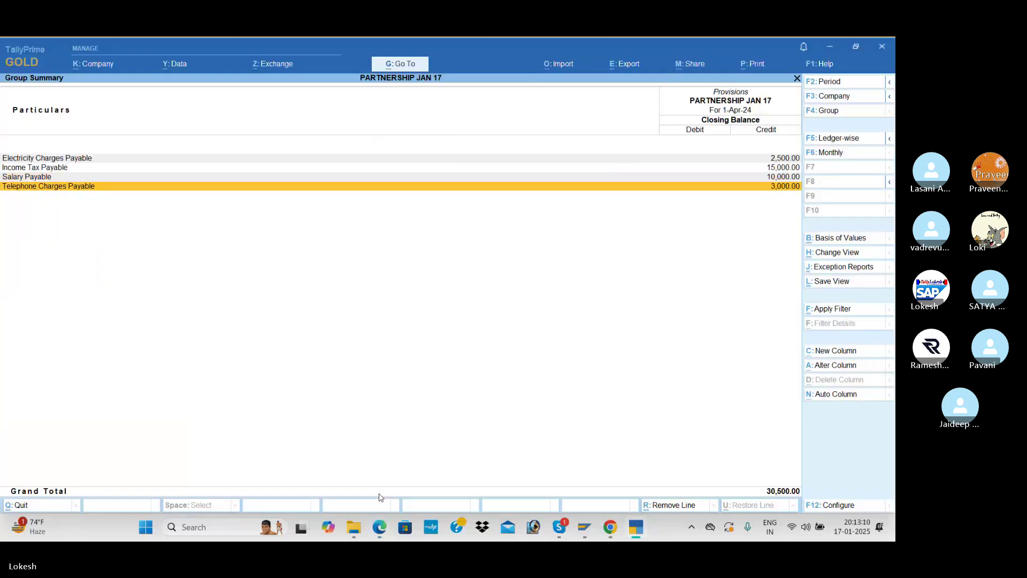
{"action": "key", "text": "alt+Tab"}
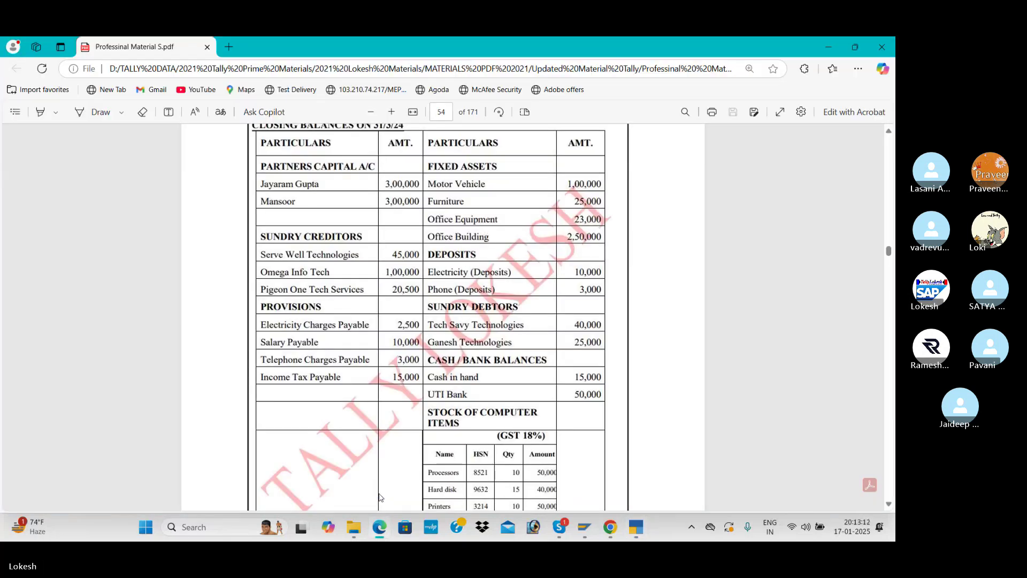
{"action": "key", "text": "alt+Tab"}
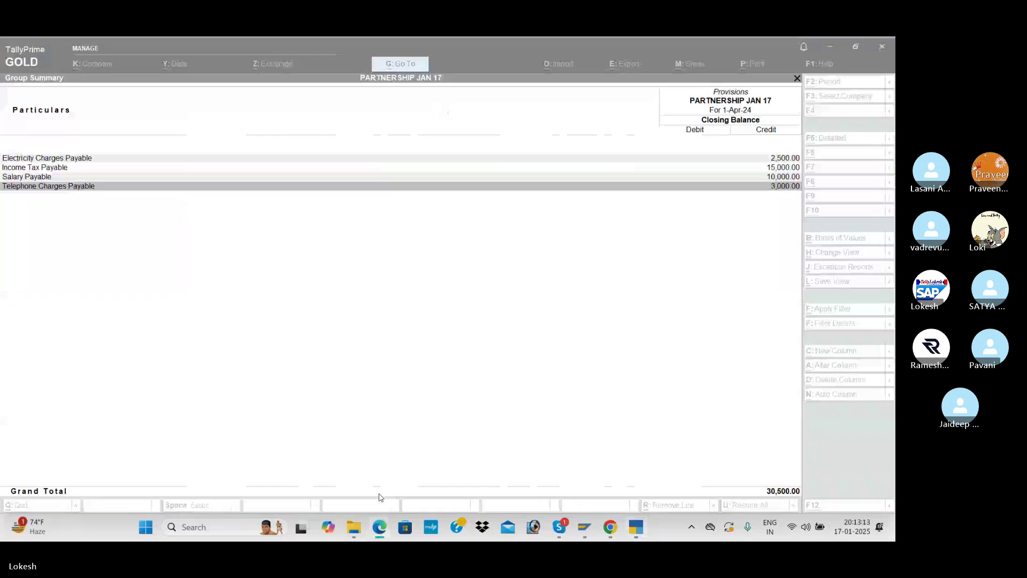
{"action": "key", "text": "Escape"}
Leave the Balance Sheet and open the Hard Disk stock item for alteration
{"action": "key", "text": "Right"}
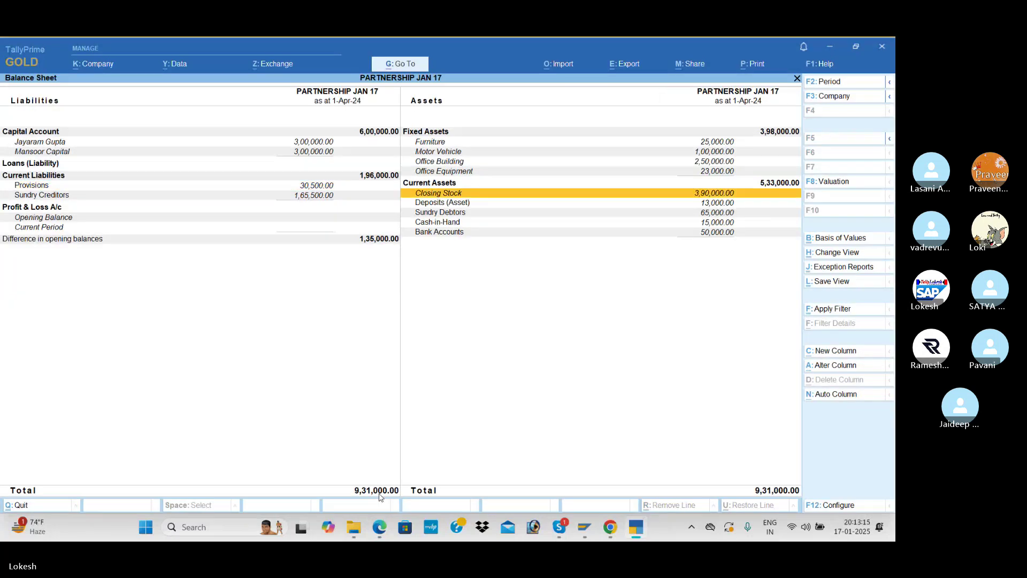
{"action": "key", "text": "Escape"}
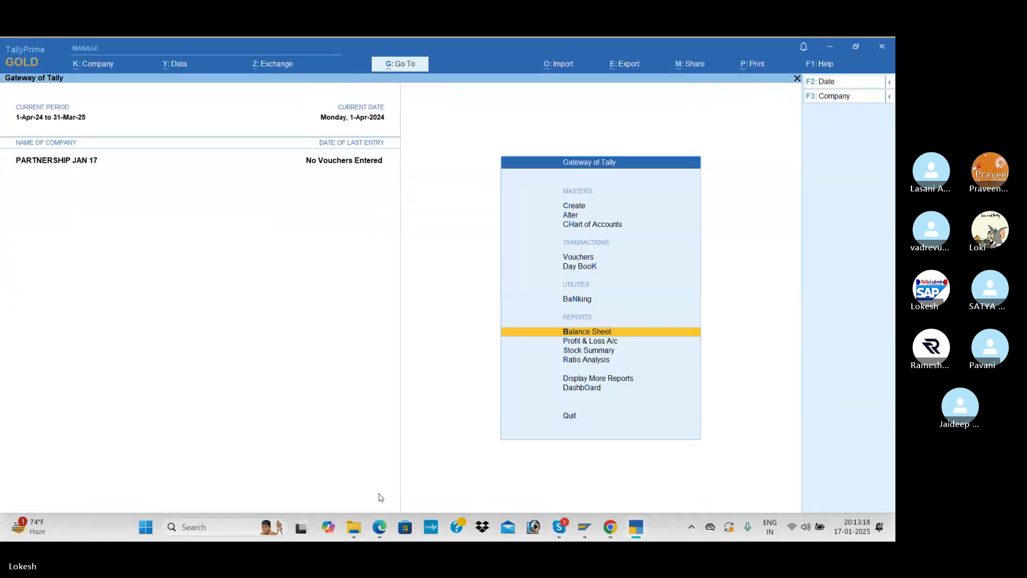
{"action": "key", "text": "Up"}
{"action": "key", "text": "Up"}
{"action": "key", "text": "Up"}
{"action": "key", "text": "Up"}
{"action": "key", "text": "Up"}
{"action": "key", "text": "Return"}
{"action": "key", "text": "Down"}
{"action": "key", "text": "Down"}
{"action": "key", "text": "Down"}
{"action": "key", "text": "Down"}
{"action": "key", "text": "Down"}
{"action": "key", "text": "Down"}
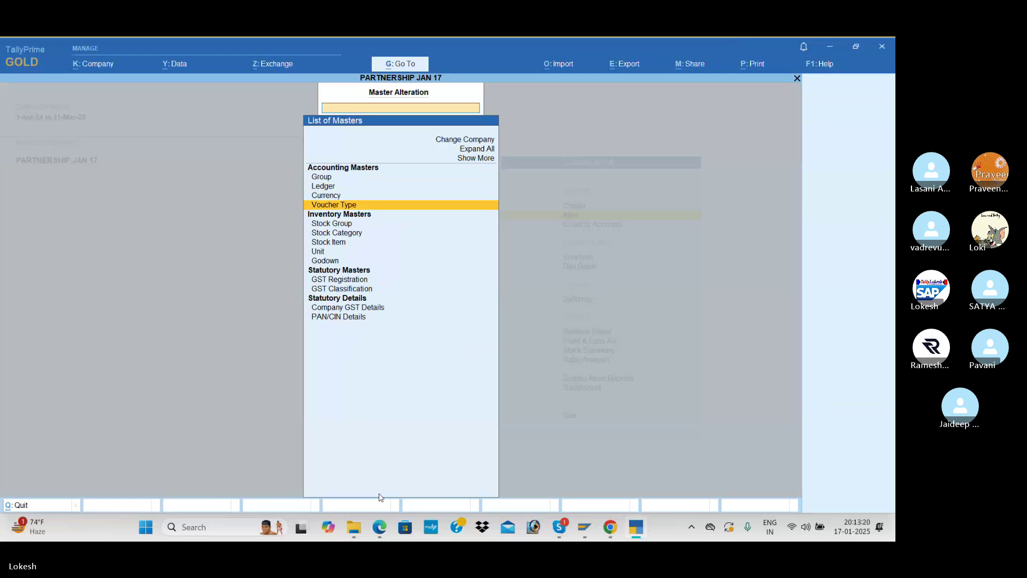
{"action": "key", "text": "Return"}
{"action": "key", "text": "Return"}
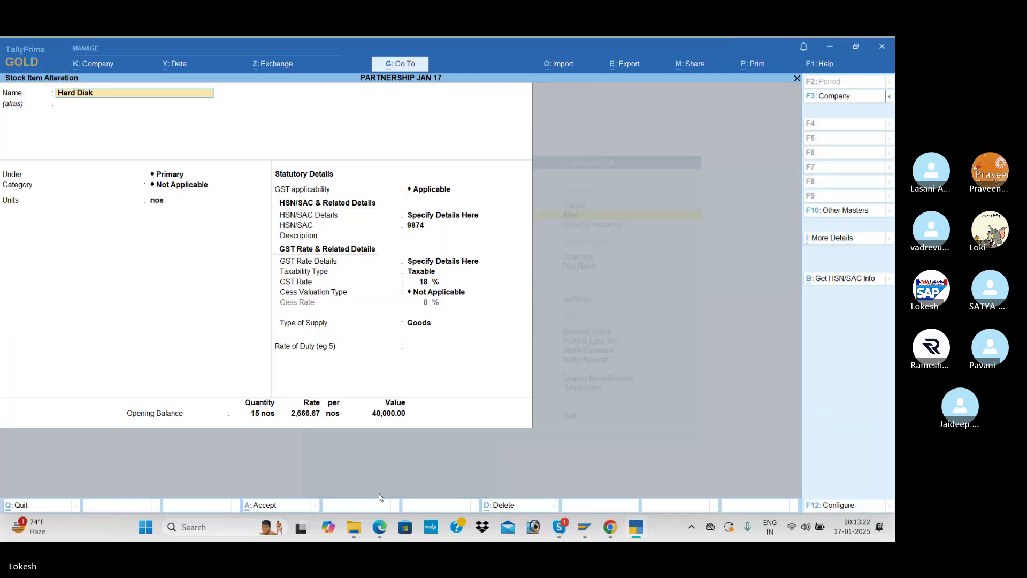
Compare Hard Disk's HSN, quantity and opening value with the PDF stock table, then quit the stock item without saving
{"action": "key", "text": "alt+Tab"}
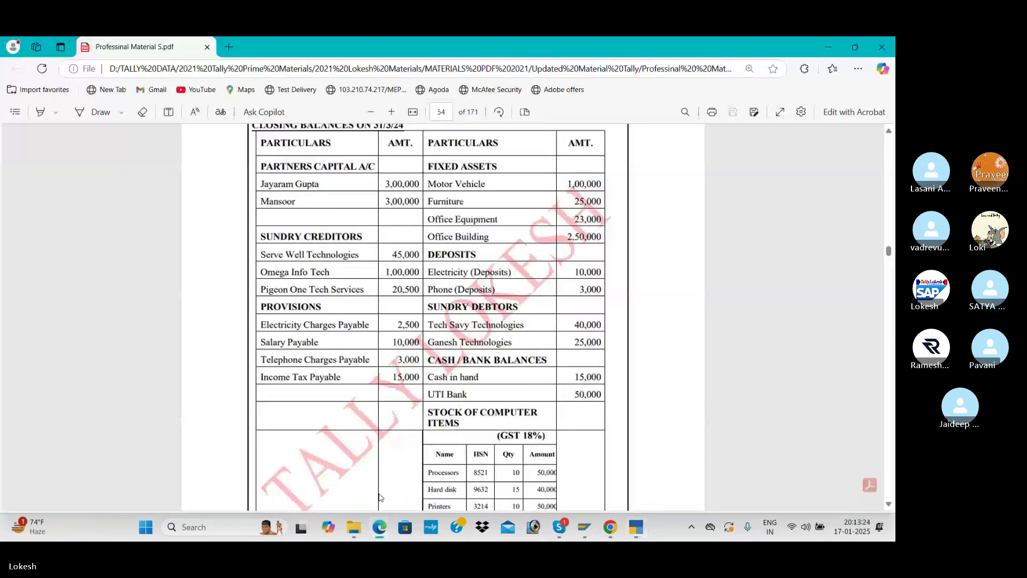
{"action": "scroll", "coordinate": [379, 497], "scroll_direction": "down", "scroll_amount": 2}
{"action": "scroll", "coordinate": [379, 497], "scroll_direction": "down", "scroll_amount": 1}
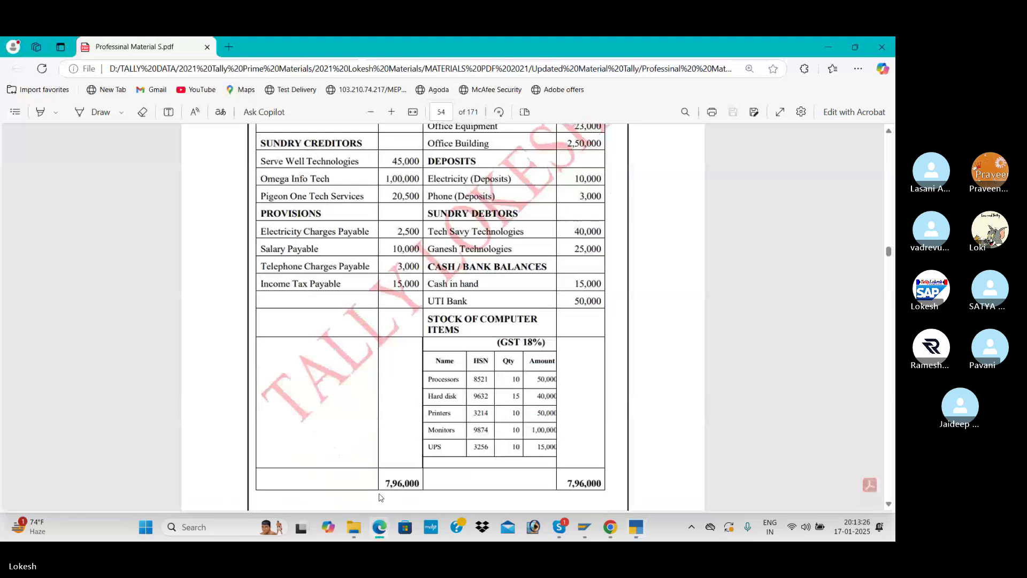
{"action": "key", "text": "alt+Tab"}
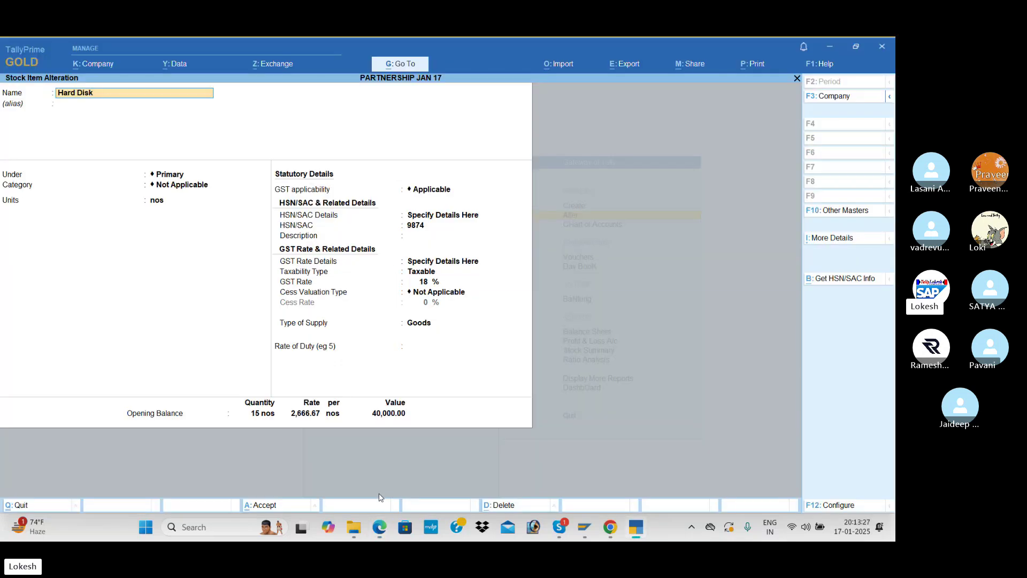
{"action": "key", "text": "Escape"}
{"action": "key", "text": "y"}
Open the Monitors stock item, compare its HSN, quantity and opening value with the PDF, and quit without saving
{"action": "key", "text": "Down"}
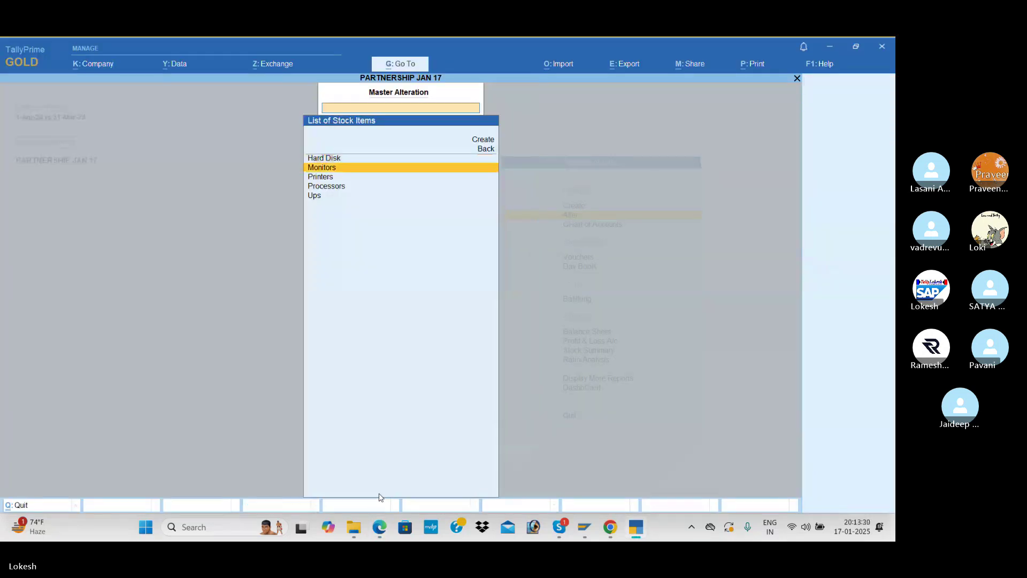
{"action": "key", "text": "Return"}
{"action": "key", "text": "alt+Tab"}
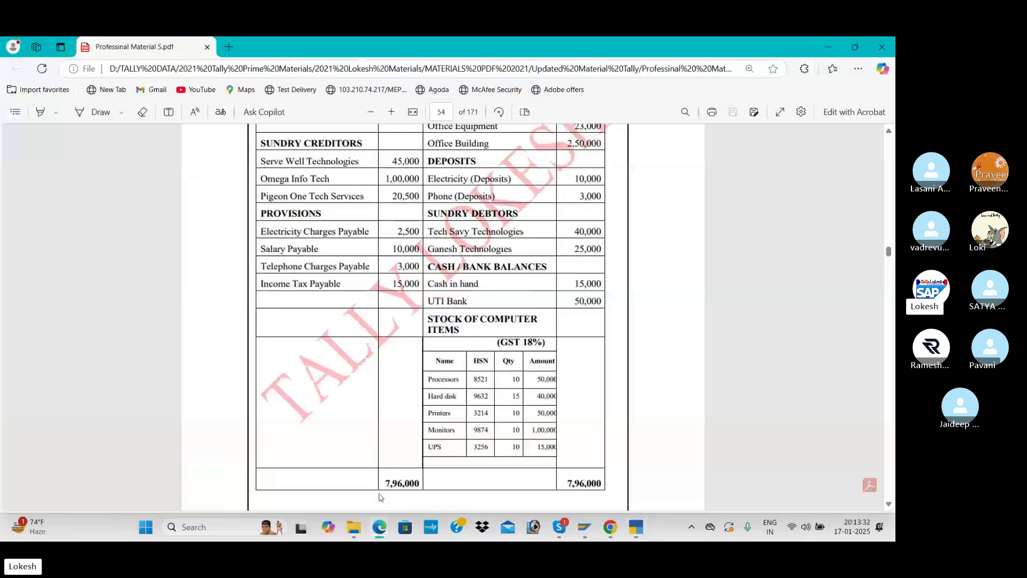
{"action": "key", "text": "alt+Tab"}
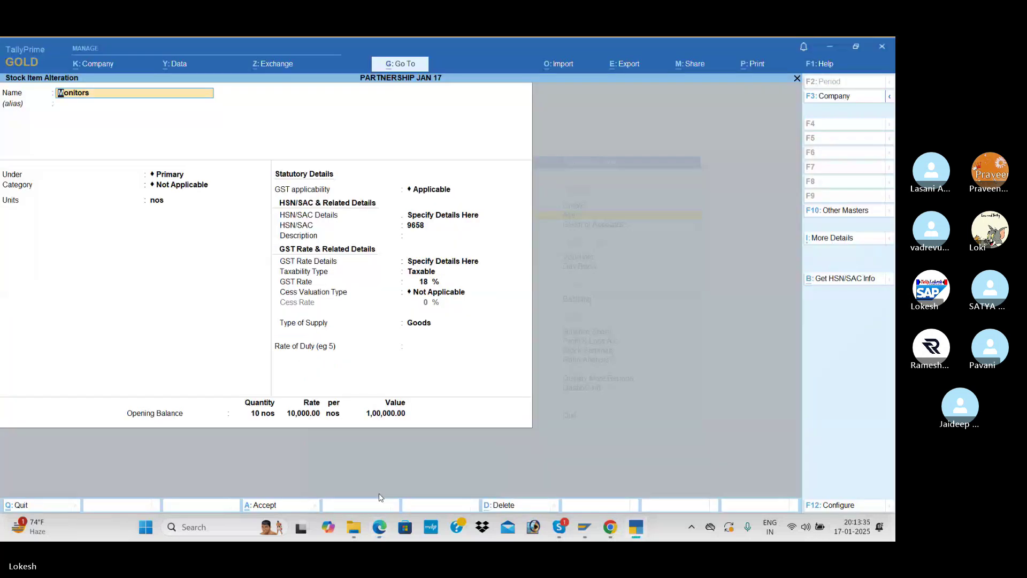
{"action": "key", "text": "Escape"}
Open the Printers stock item, compare its details with the PDF stock table, and quit without saving
{"action": "key", "text": "Down"}
{"action": "key", "text": "Return"}
{"action": "key", "text": "alt+Tab"}
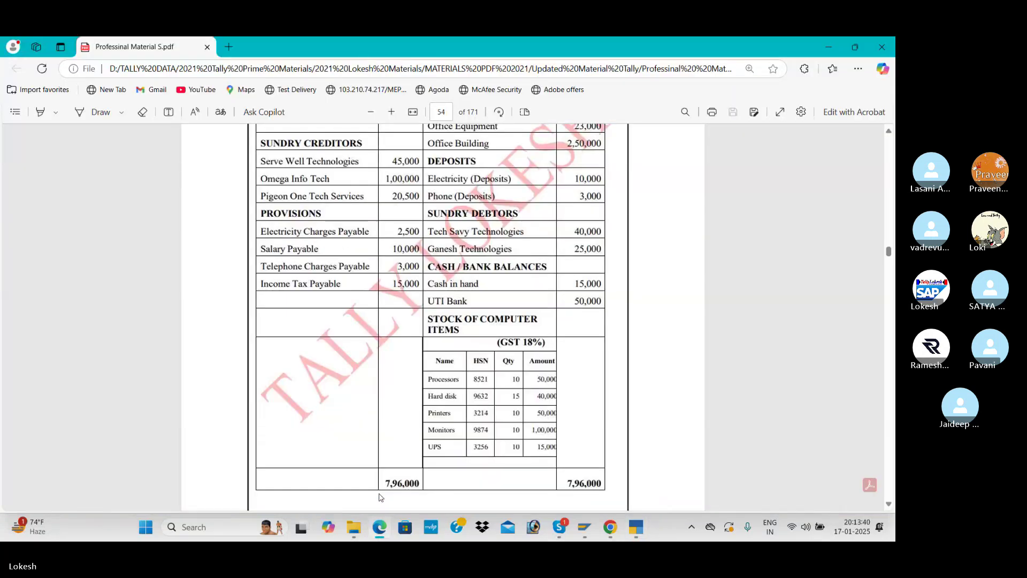
{"action": "key", "text": "alt+Tab"}
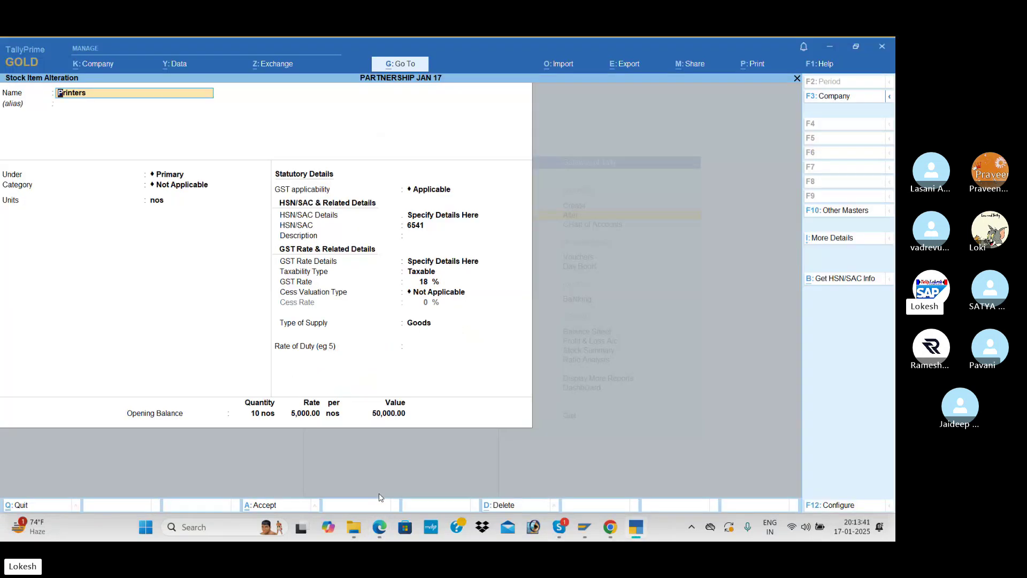
{"action": "key", "text": "Escape"}
{"action": "key", "text": "y"}
Open the Processors stock item, check its quantity and opening value against the PDF, and quit without saving
{"action": "key", "text": "Down"}
{"action": "key", "text": "Return"}
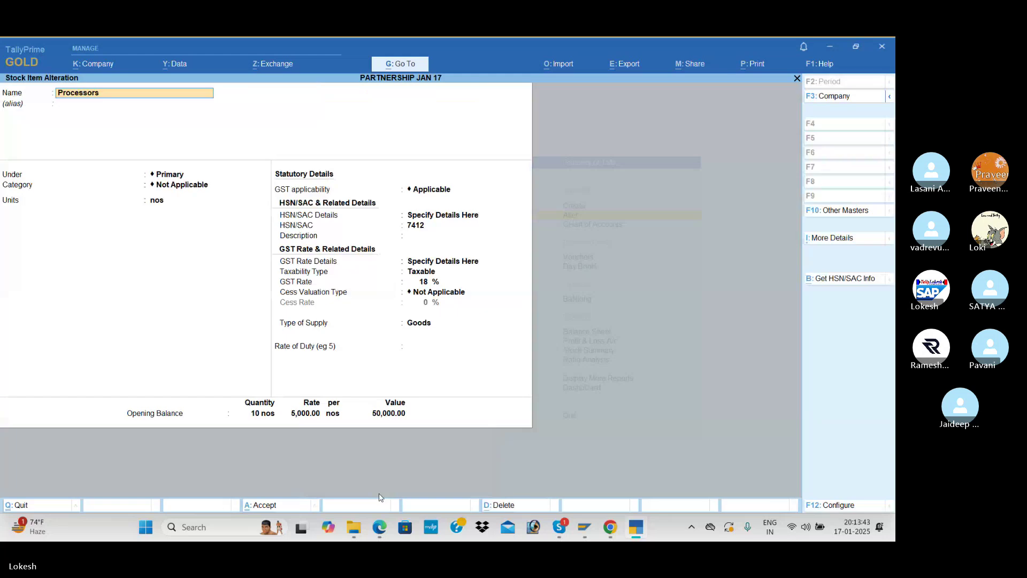
{"action": "key", "text": "alt+Tab"}
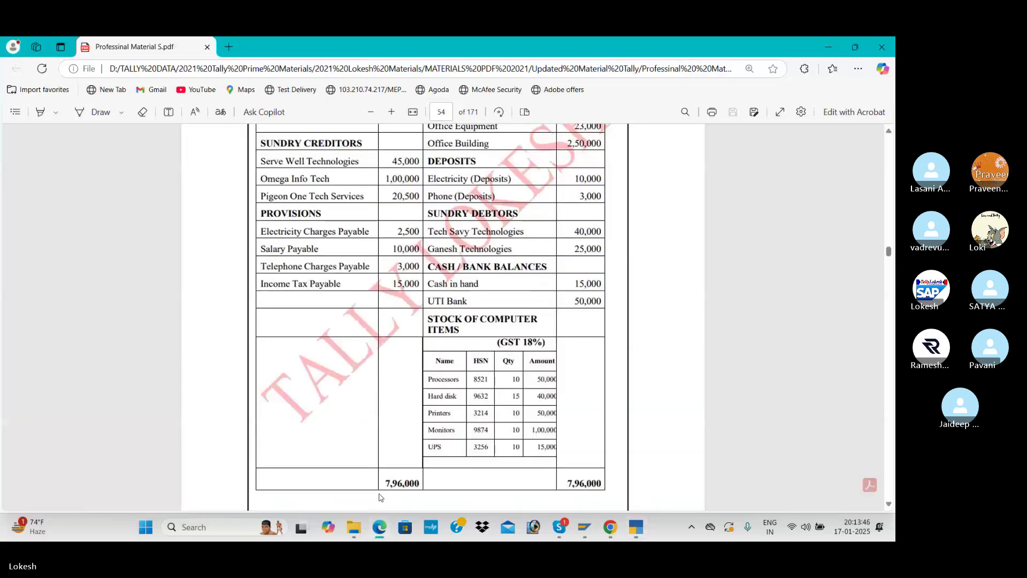
{"action": "key", "text": "alt+Tab"}
{"action": "key", "text": "BackSpace"}
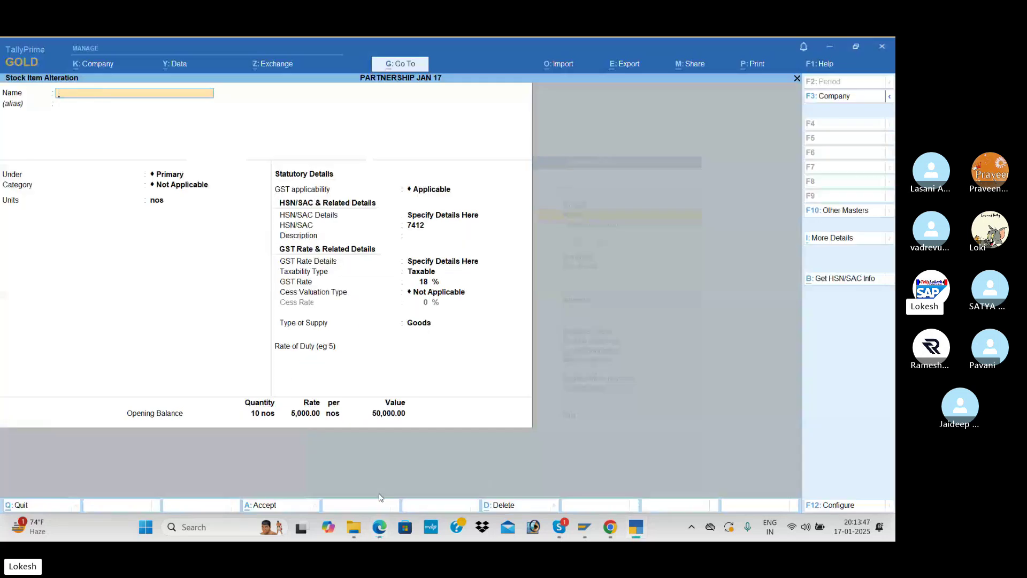
{"action": "key", "text": "Escape"}
Open the Ups stock item for alteration and compare its quantity and opening value with the PDF stock table
{"action": "key", "text": "Down"}
{"action": "key", "text": "Return"}
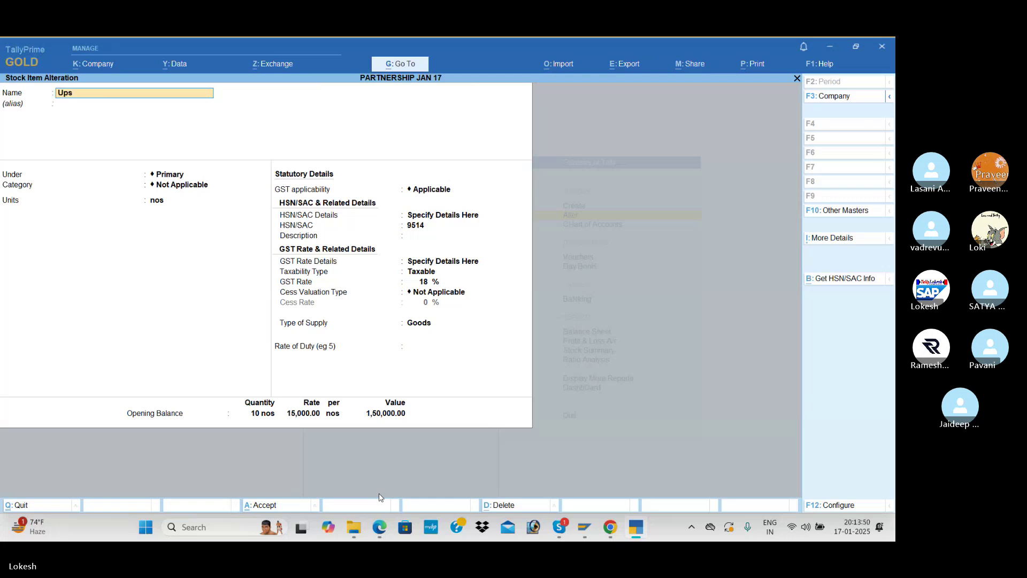
{"action": "key", "text": "alt+Tab"}
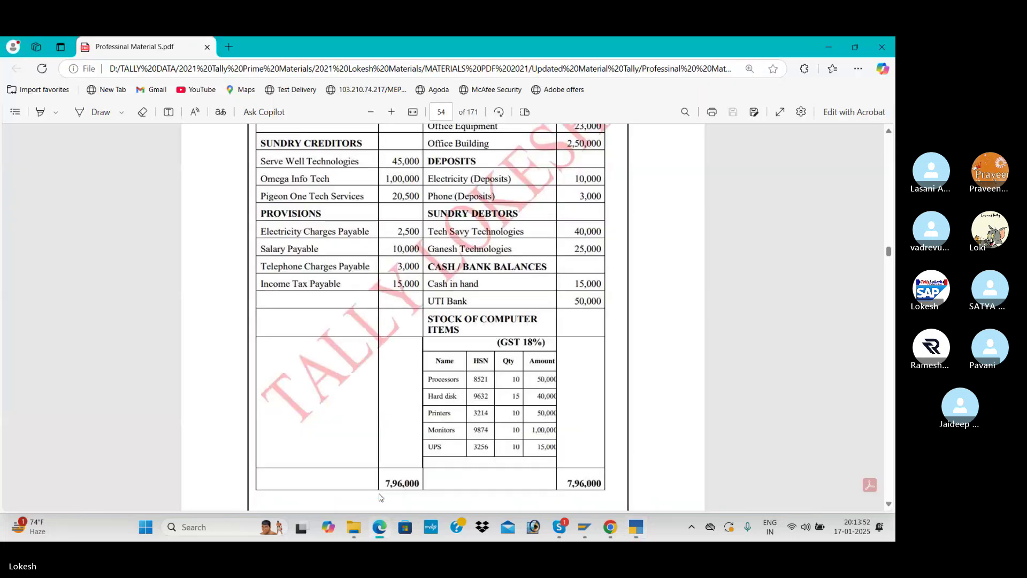
{"action": "key", "text": "alt+Tab"}
Set the Ups stock item's opening balance value to 15,000 and save the alteration
{"action": "key", "text": "Return"}
{"action": "key", "text": "Return"}
{"action": "key", "text": "Return"}
{"action": "key", "text": "Return"}
{"action": "key", "text": "Return"}
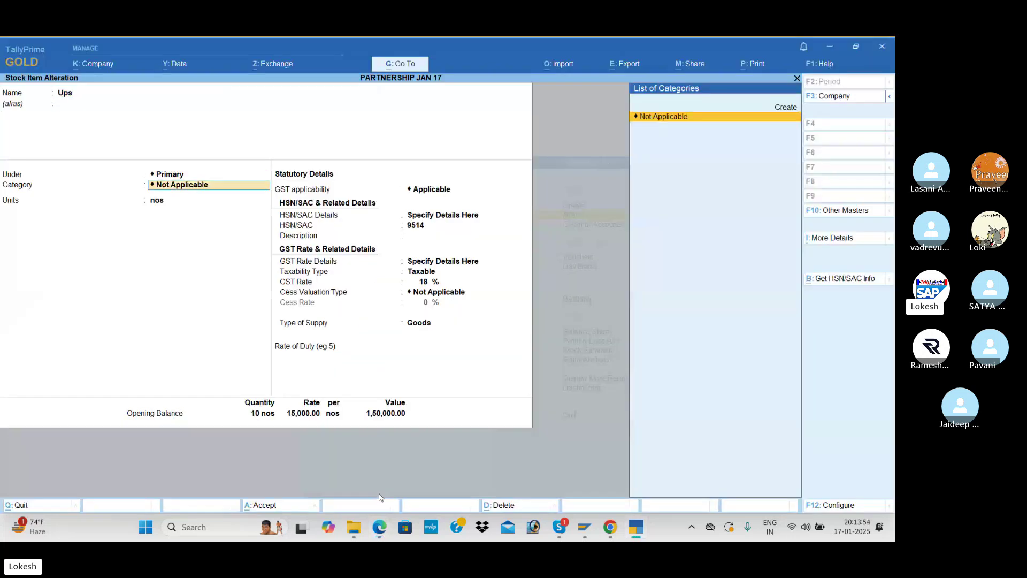
{"action": "key", "text": "Return"}
{"action": "key", "text": "Return"}
{"action": "key", "text": "Return"}
{"action": "key", "text": "Return"}
{"action": "key", "text": "Return"}
{"action": "key", "text": "Return"}
{"action": "key", "text": "Return"}
{"action": "key", "text": "Return"}
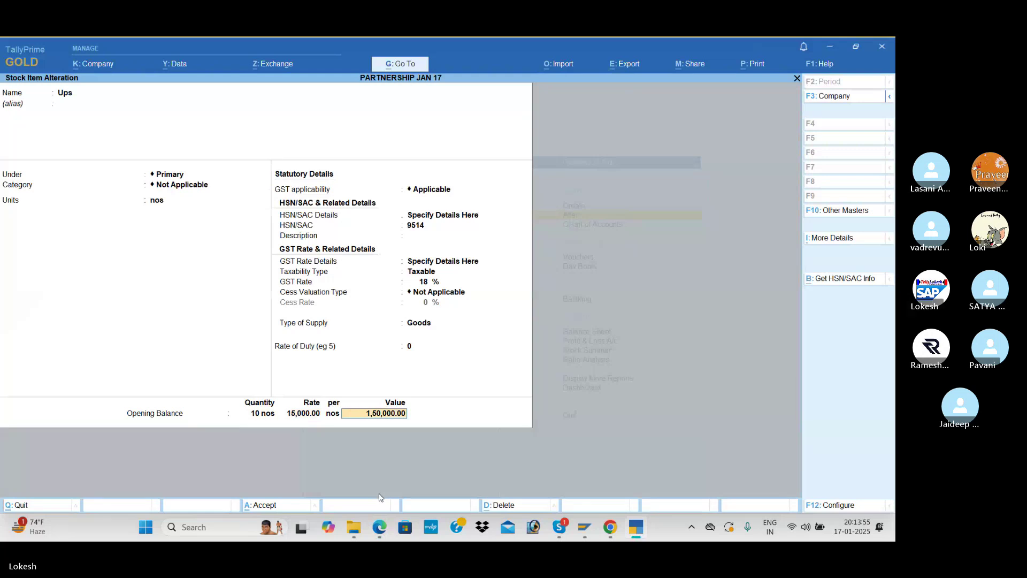
{"action": "key", "text": "Escape"}
{"action": "type", "text": "15000"}
{"action": "key", "text": "Return"}
{"action": "key", "text": "Return"}
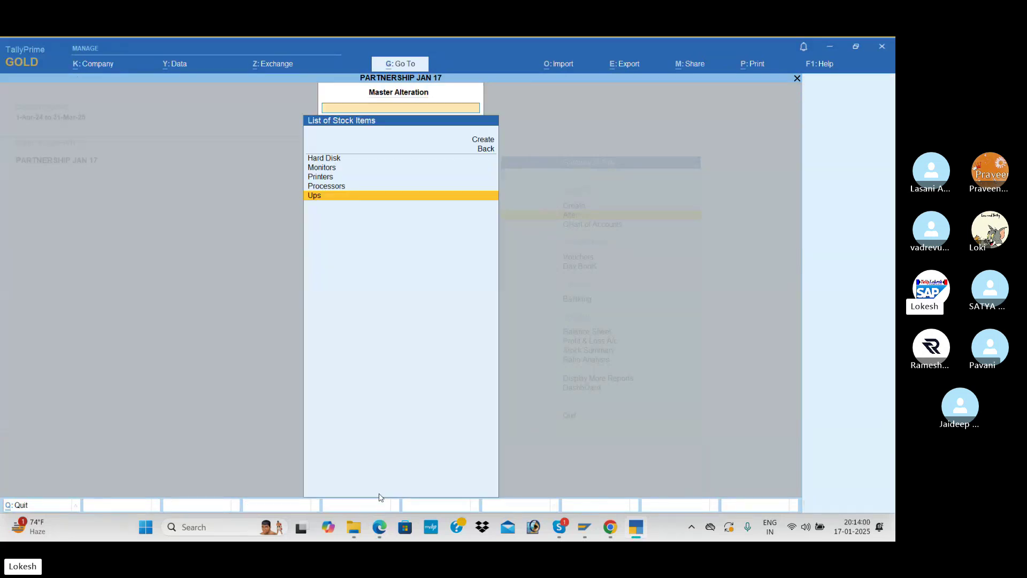
Return to the Gateway of Tally, open the Balance Sheet in detailed view and compare its totals with the PDF
{"action": "key", "text": "Escape"}
{"action": "key", "text": "Escape"}
{"action": "key", "text": "b"}
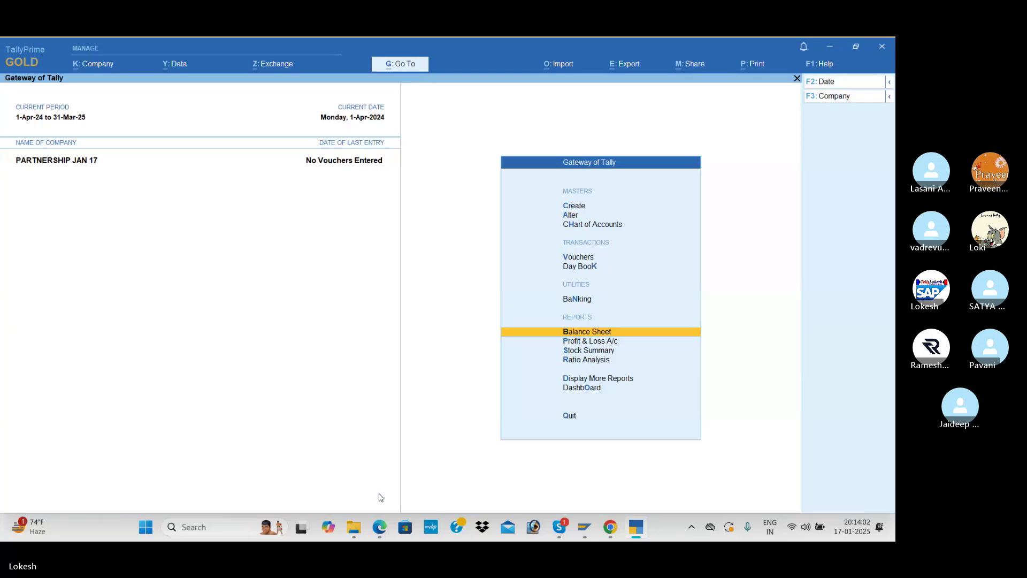
{"action": "key", "text": "alt+F5"}
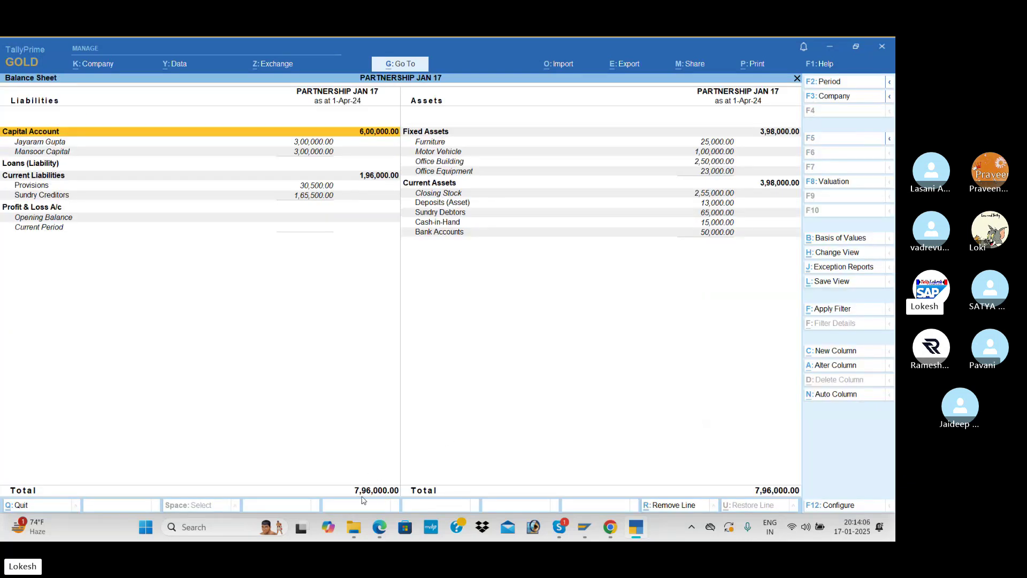
{"action": "key", "text": "alt+Tab"}
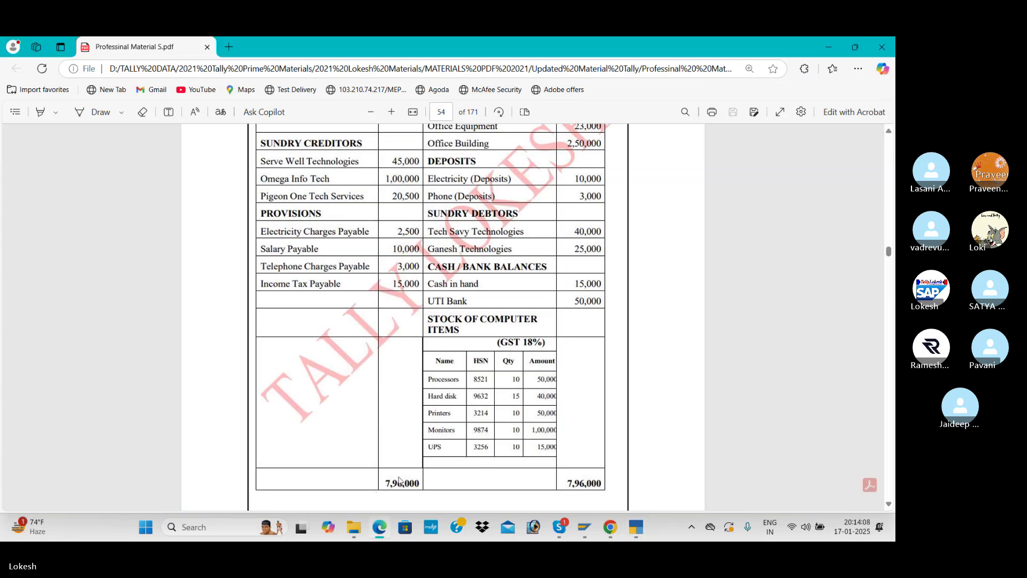
Find the July transactions in the PDF, start a payment voucher in TallyPrime and set the voucher date to 1-7
{"action": "scroll", "coordinate": [395, 487], "scroll_direction": "down", "scroll_amount": 8}
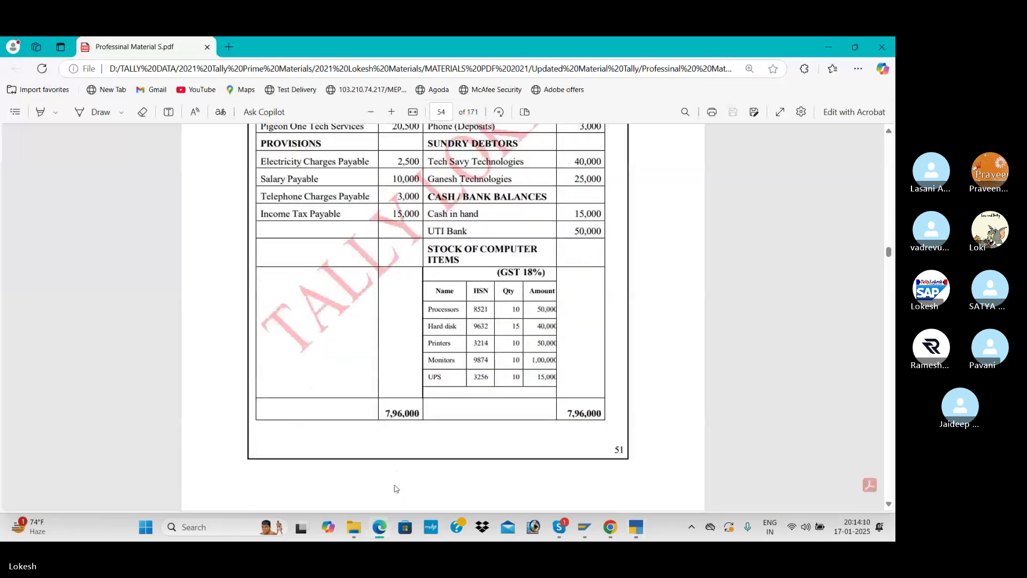
{"action": "scroll", "coordinate": [394, 488], "scroll_direction": "down", "scroll_amount": 1}
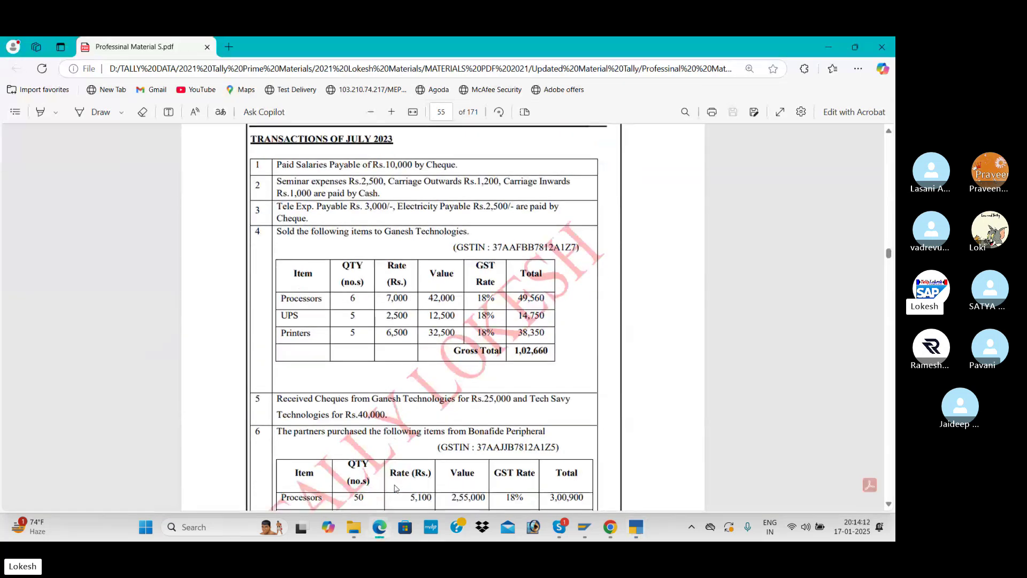
{"action": "key", "text": "alt+Tab"}
{"action": "key", "text": "Escape"}
{"action": "key", "text": "Up"}
{"action": "key", "text": "Up"}
{"action": "key", "text": "Up"}
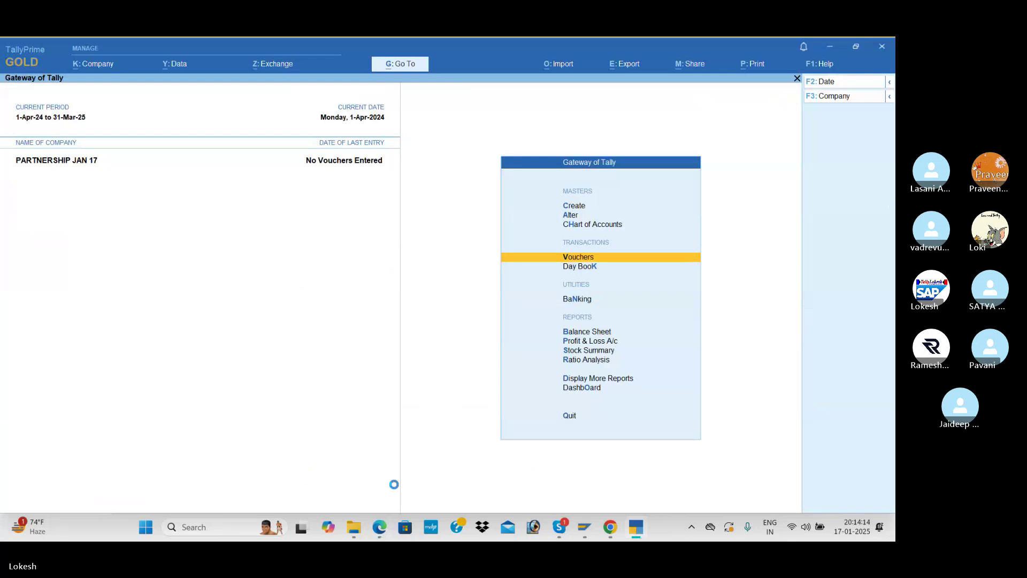
{"action": "key", "text": "Return"}
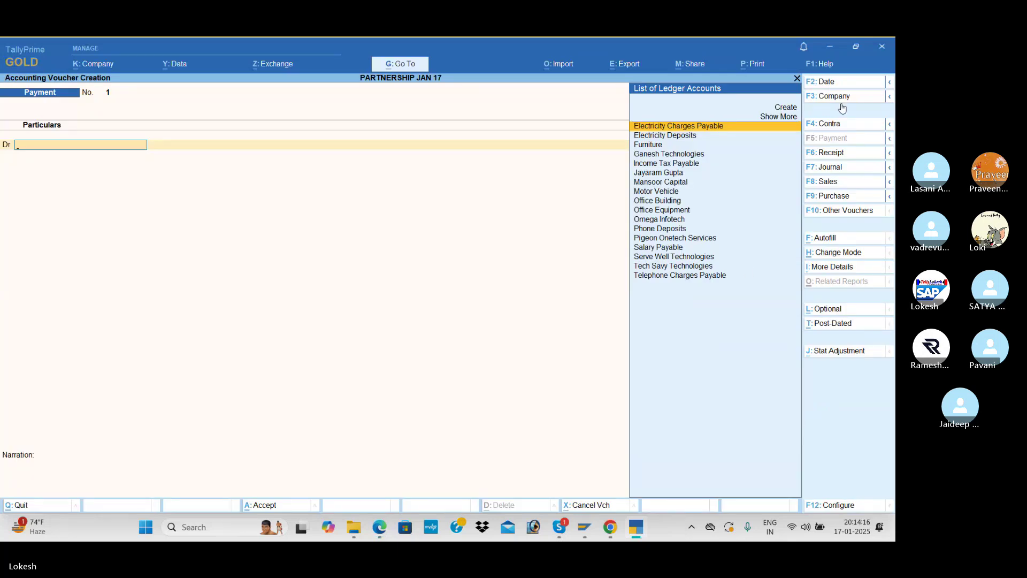
{"action": "left_click", "coordinate": [841, 84]}
{"action": "key", "text": "alt+Tab"}
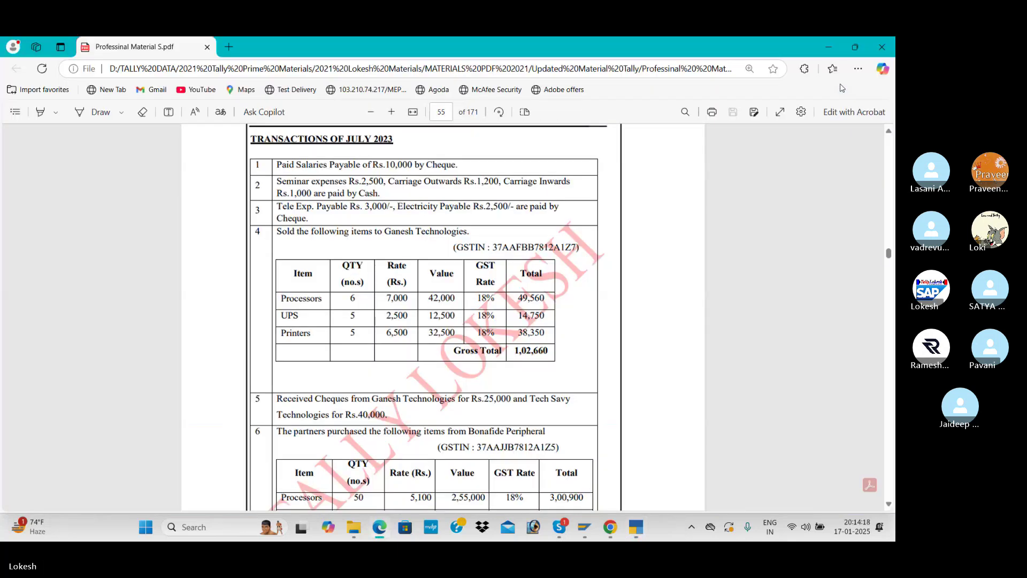
{"action": "key", "text": "alt+Tab"}
{"action": "type", "text": "1-7"}
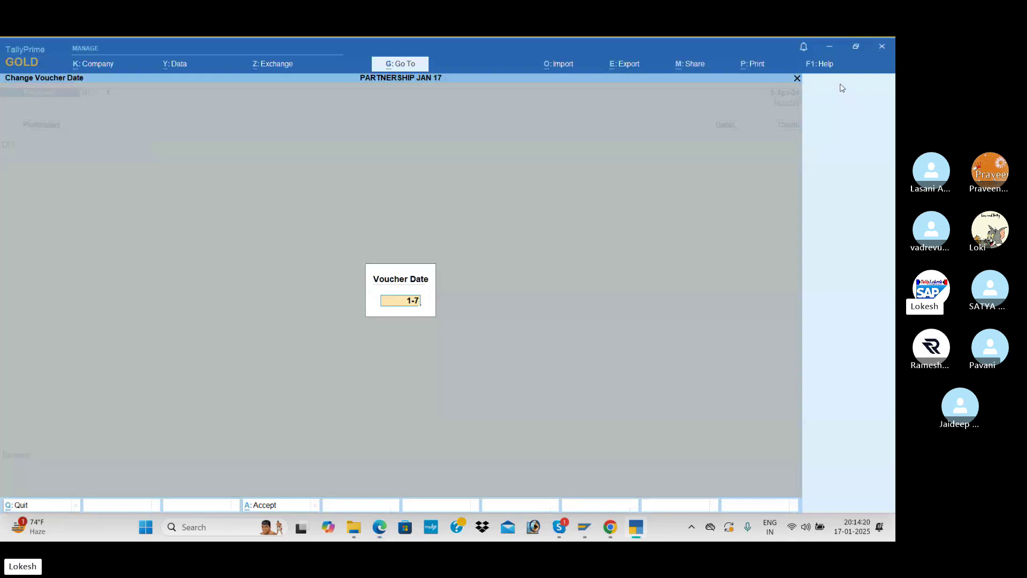
{"action": "key", "text": "Return"}
Debit Salary Payable with 10,000 in the payment voucher
{"action": "key", "text": "alt+Tab"}
{"action": "key", "text": "alt+Tab"}
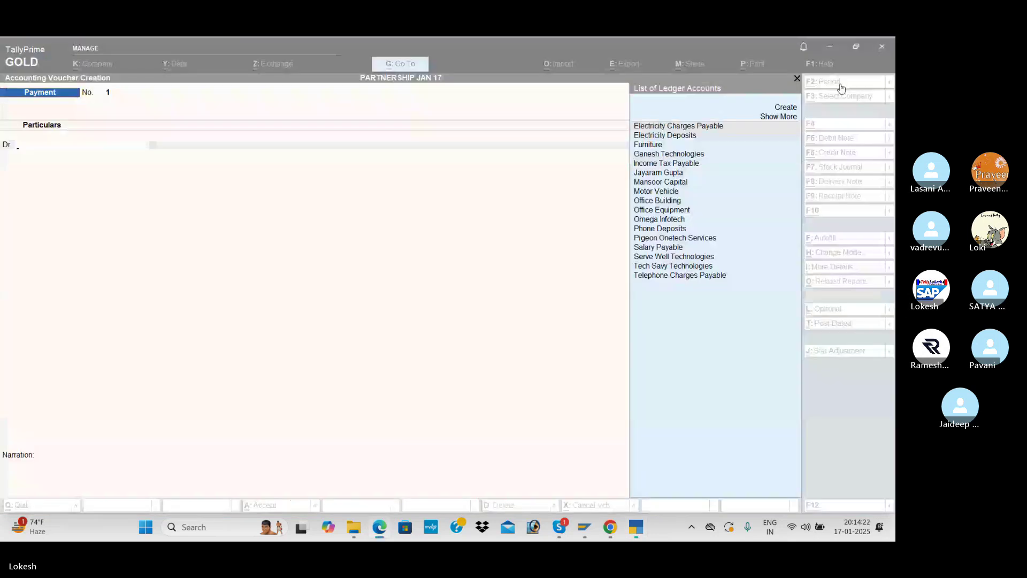
{"action": "type", "text": "Sa"}
{"action": "key", "text": "Return"}
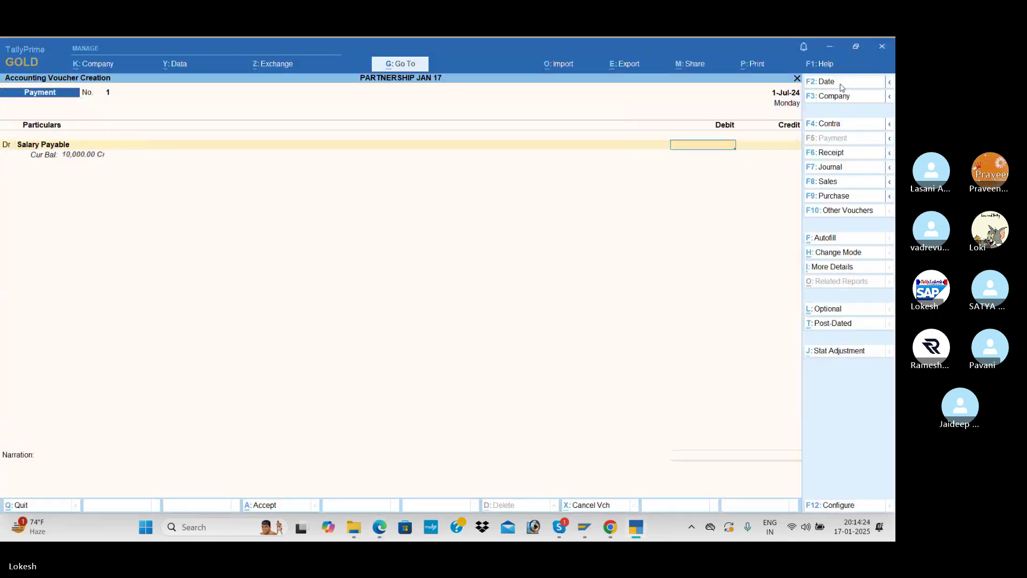
{"action": "type", "text": "10000"}
{"action": "key", "text": "Return"}
{"action": "key", "text": "Return"}
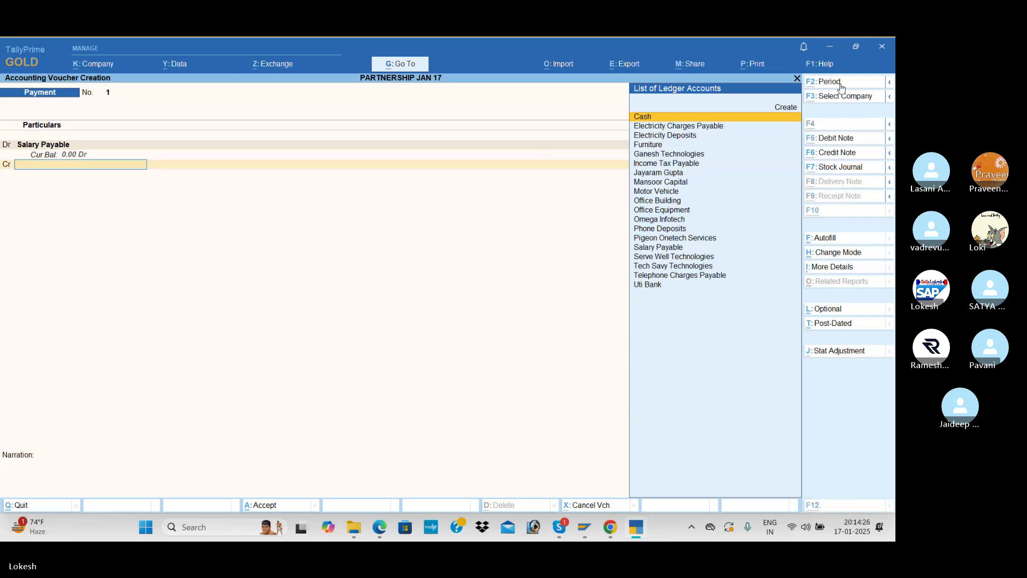
Credit Uti Bank with 10,000 for the salary payment and accept the voucher
{"action": "key", "text": "alt+Tab"}
{"action": "key", "text": "alt+Tab"}
{"action": "type", "text": "u"}
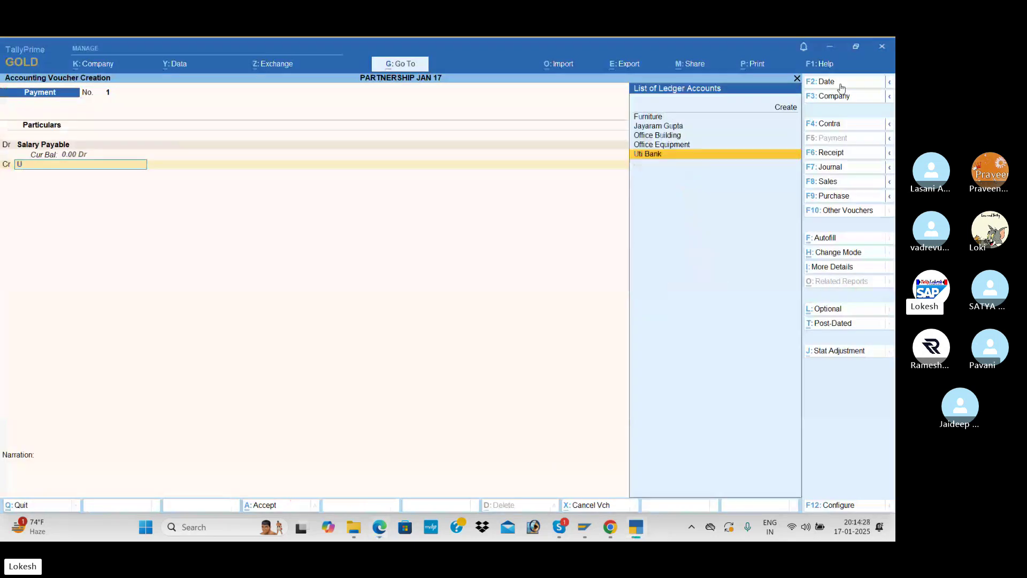
{"action": "key", "text": "Return"}
{"action": "key", "text": "Return"}
{"action": "key", "text": "Return"}
{"action": "key", "text": "Return"}
{"action": "key", "text": "Return"}
{"action": "key", "text": "Return"}
{"action": "key", "text": "Return"}
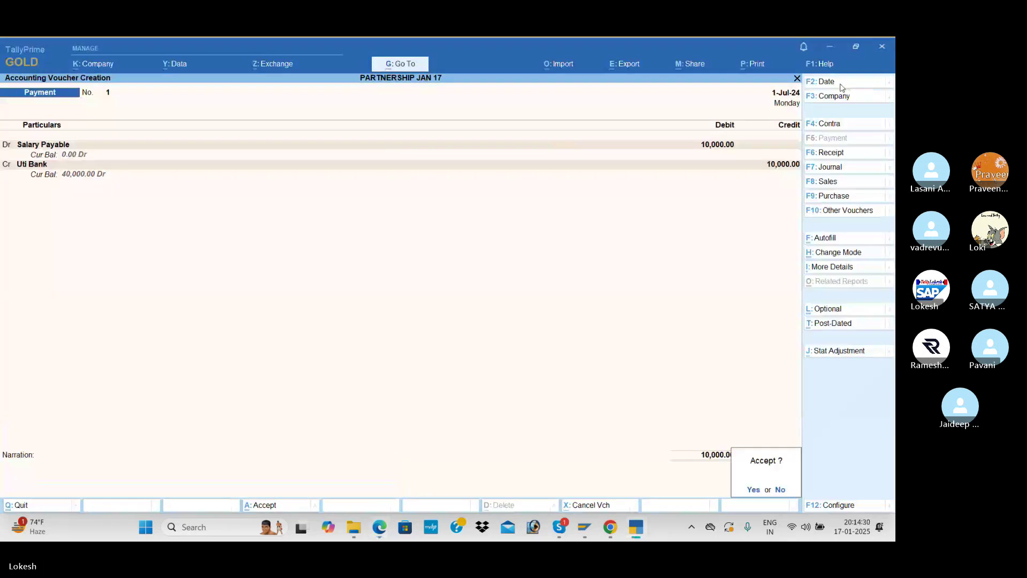
{"action": "key", "text": "Return"}
Check the second July transaction in the PDF and create a Seminar Exp ledger under Indirect Expenses from the new payment voucher
{"action": "key", "text": "alt+Tab"}
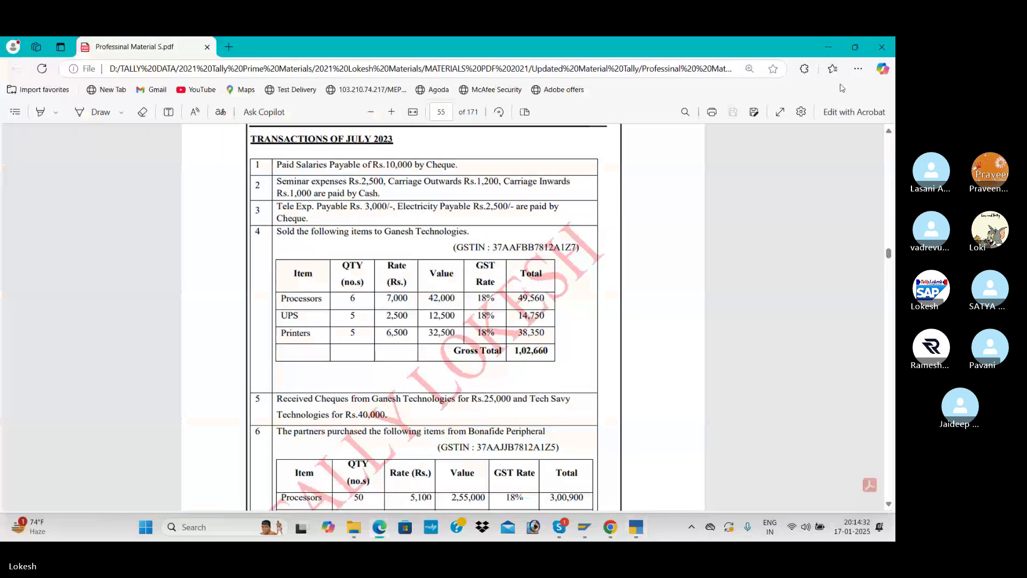
{"action": "key", "text": "alt+Tab"}
{"action": "key", "text": "alt+c"}
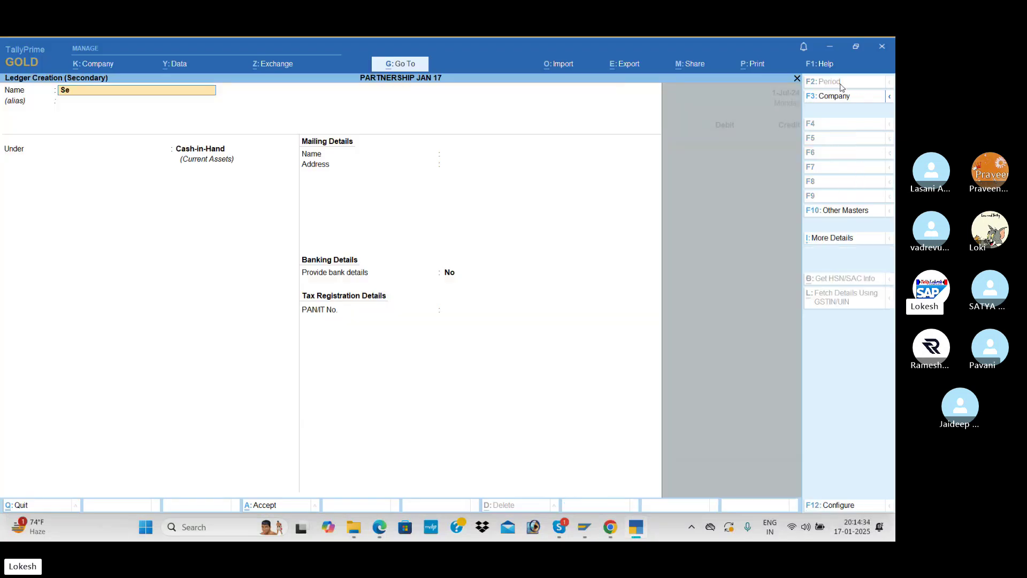
{"action": "type", "text": "Seminar e"}
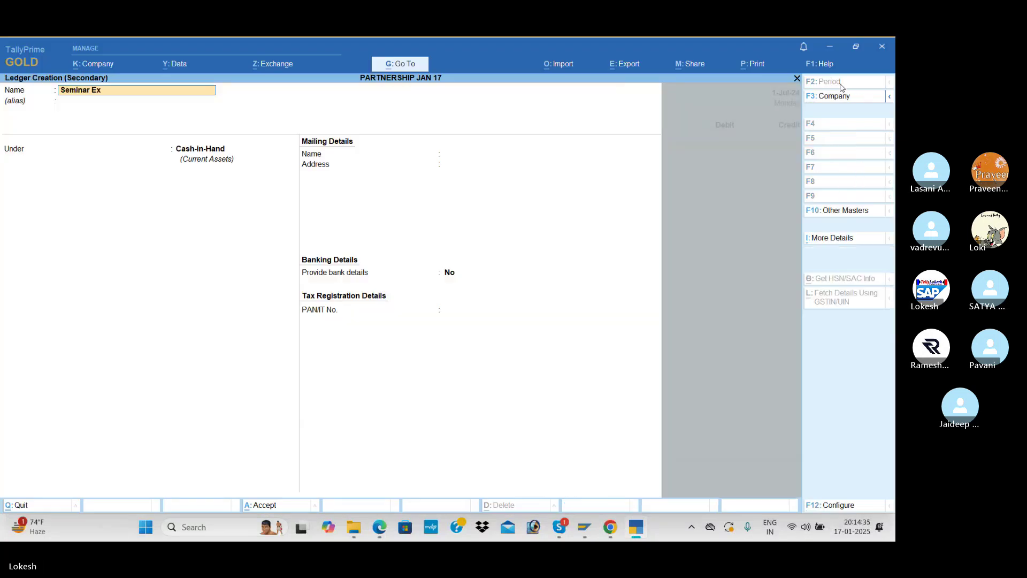
{"action": "type", "text": "xp"}
{"action": "key", "text": "Return"}
{"action": "type", "text": "ind"}
{"action": "key", "text": "Return"}
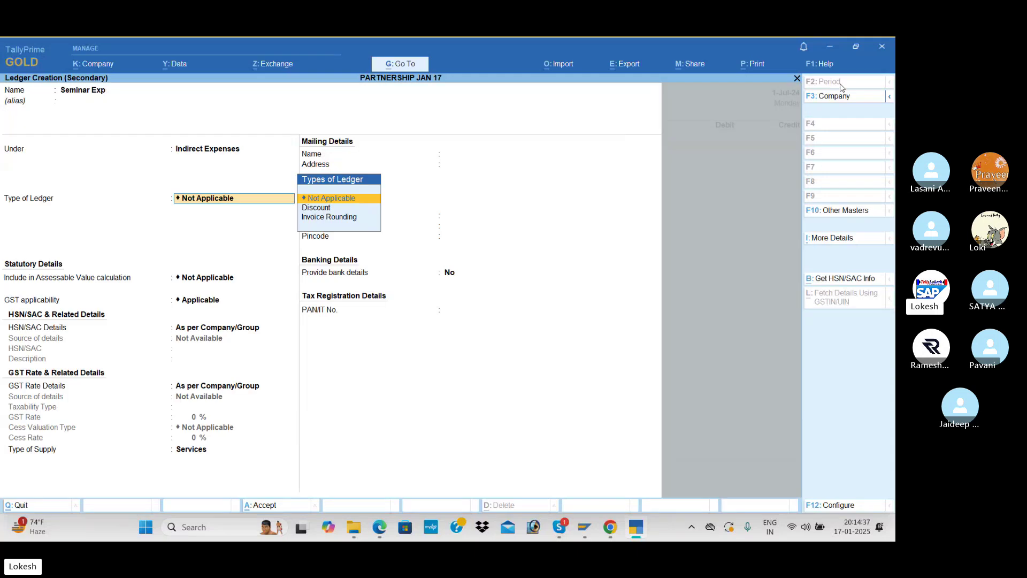
{"action": "key", "text": "ctrl+a"}
Look up the seminar expense amount in the PDF and debit Seminar Exp with 2,500
{"action": "key", "text": "alt+Tab"}
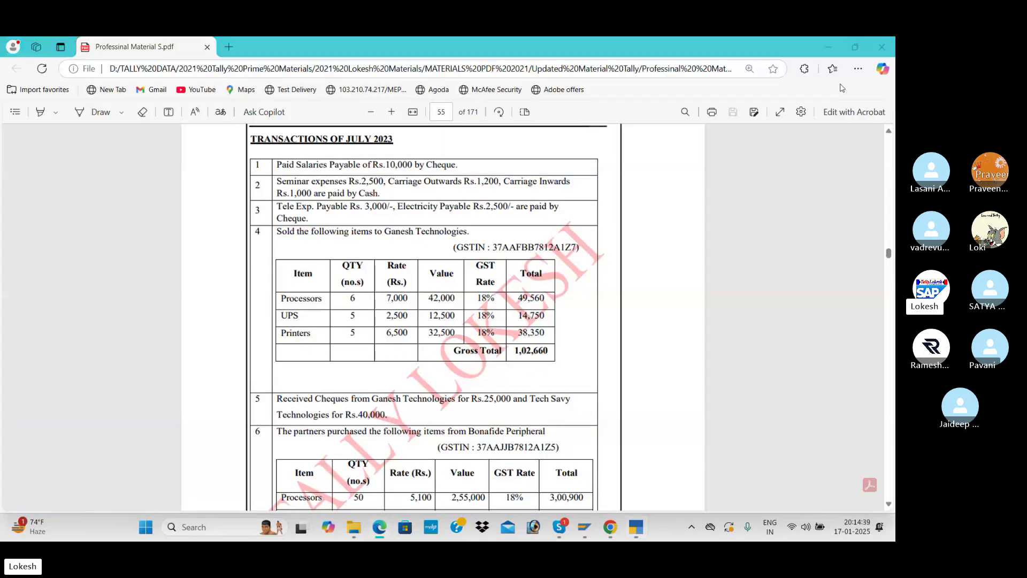
{"action": "key", "text": "alt+Tab"}
{"action": "type", "text": "2500"}
{"action": "key", "text": "Return"}
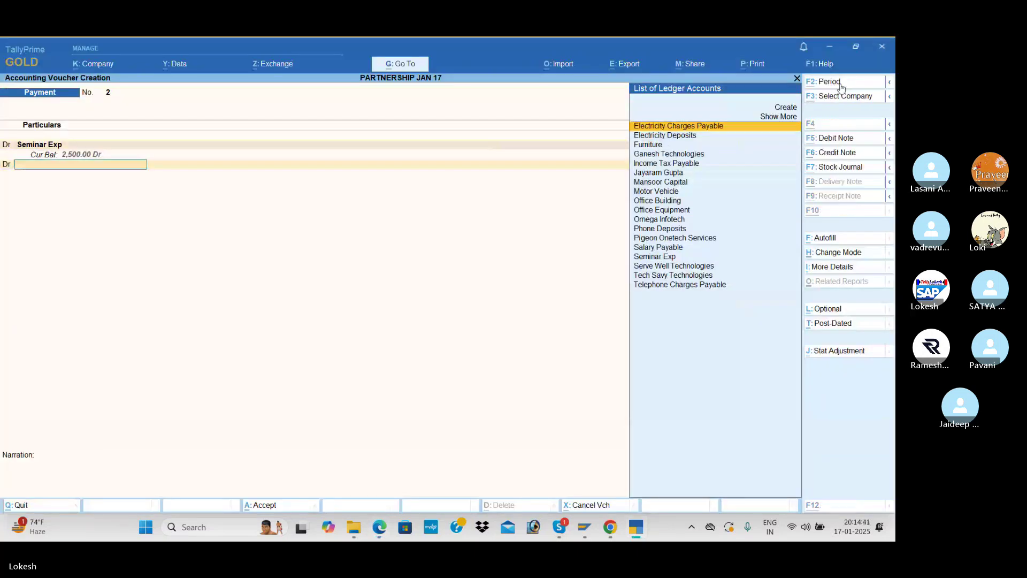
Check the second July transaction in the PDF and create a Carriage Outwards ledger under Indirect Expenses from the payment voucher
{"action": "key", "text": "alt+Tab"}
{"action": "key", "text": "alt+Tab"}
{"action": "key", "text": "alt+c"}
{"action": "type", "text": "C"}
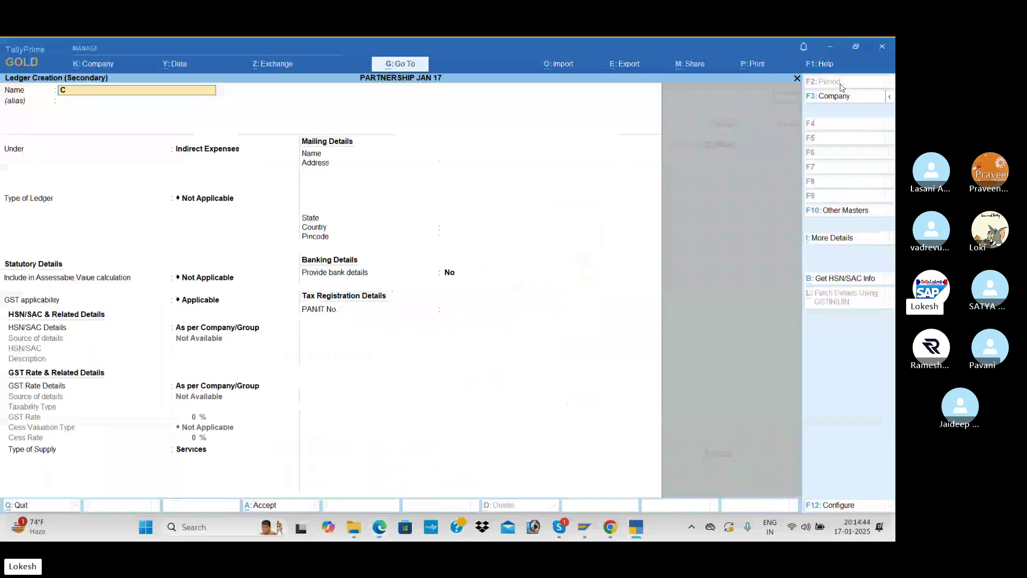
{"action": "type", "text": "arriage Ou"}
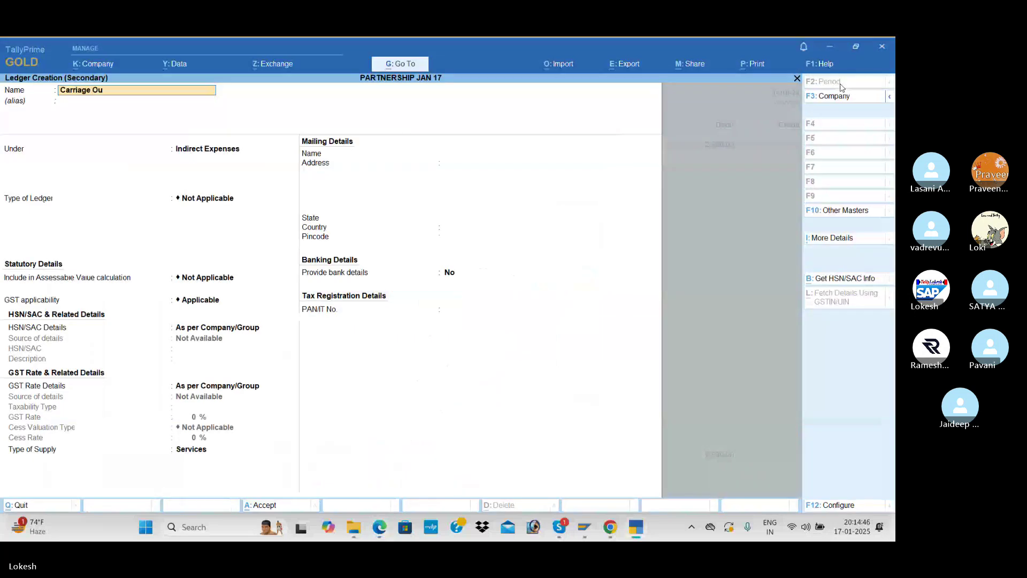
{"action": "type", "text": "twards"}
{"action": "key", "text": "Return"}
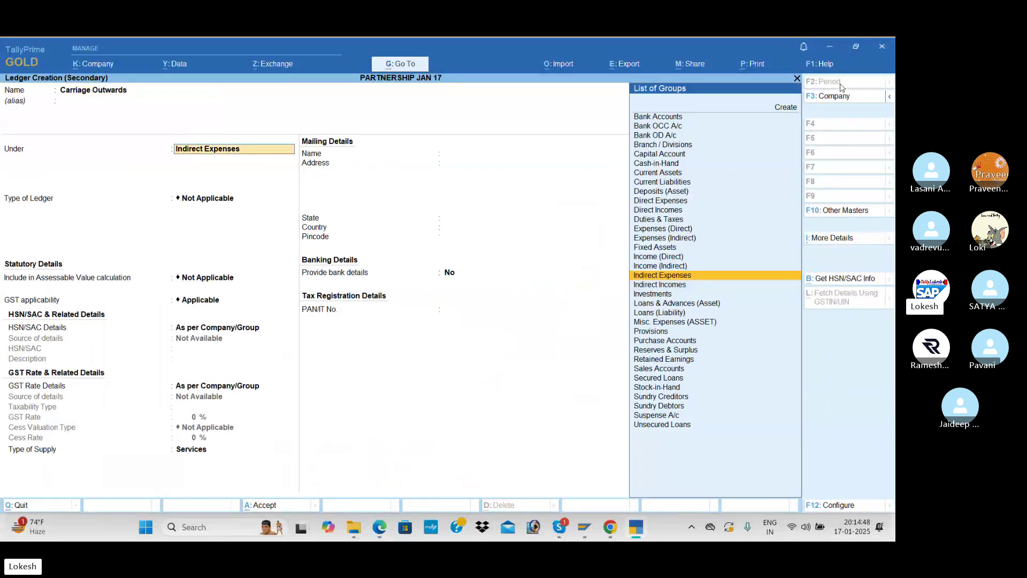
{"action": "key", "text": "ctrl+a"}
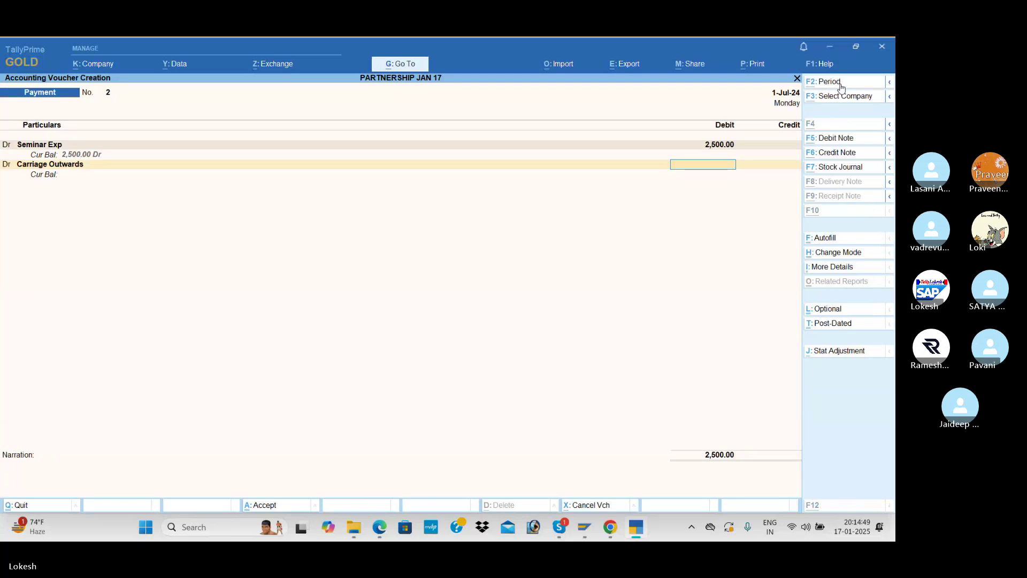
Look up the carriage outwards amount in the PDF and debit Carriage Outwards with 1,200
{"action": "key", "text": "alt+Tab"}
{"action": "key", "text": "alt+Tab"}
{"action": "type", "text": "1200"}
{"action": "key", "text": "Return"}
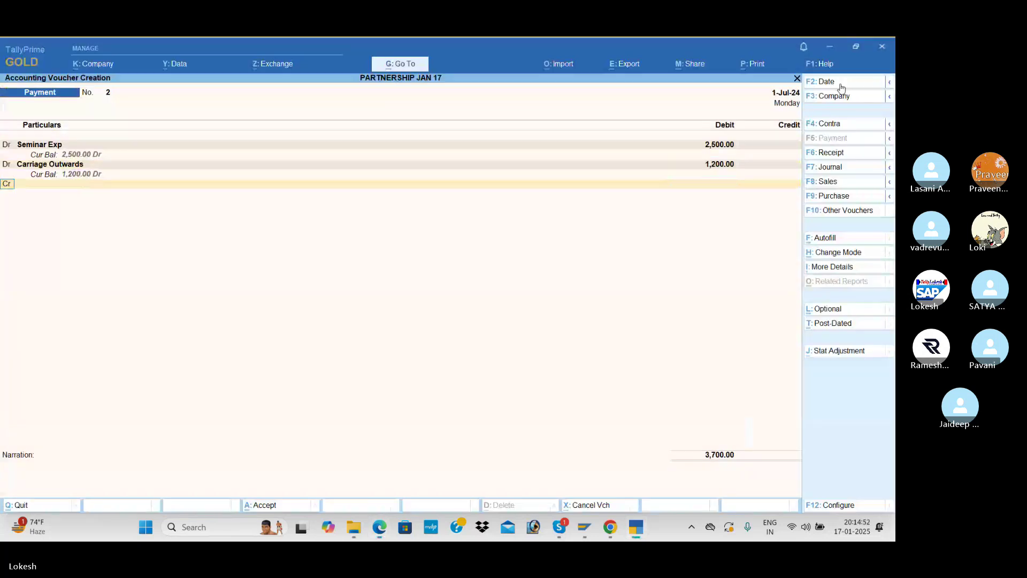
Create a Carriage Inwards ledger under Direct Expenses from the next line of the payment voucher
{"action": "key", "text": "alt+c"}
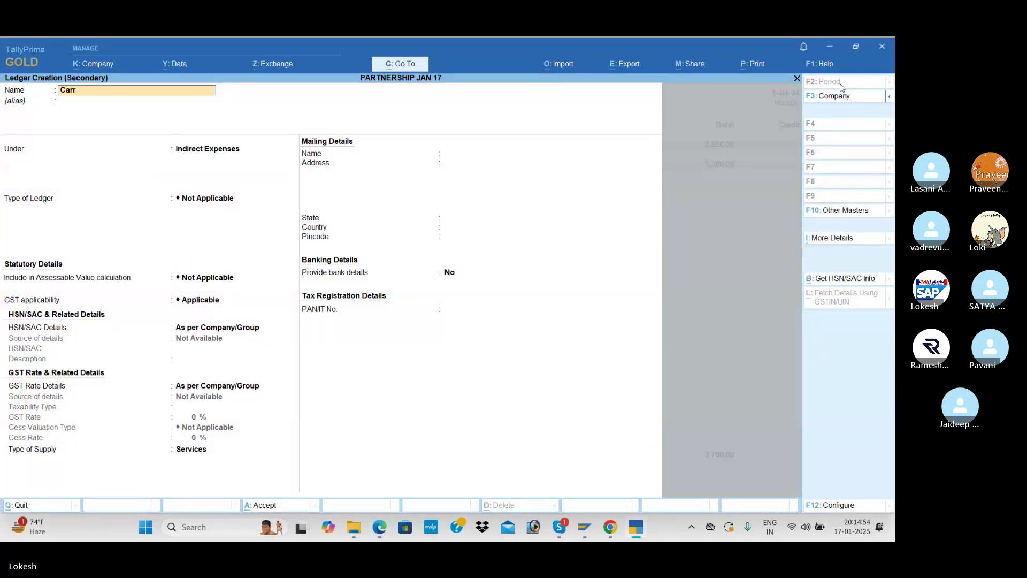
{"action": "type", "text": "Carriage Inwards"}
{"action": "key", "text": "Return"}
{"action": "key", "text": "Return"}
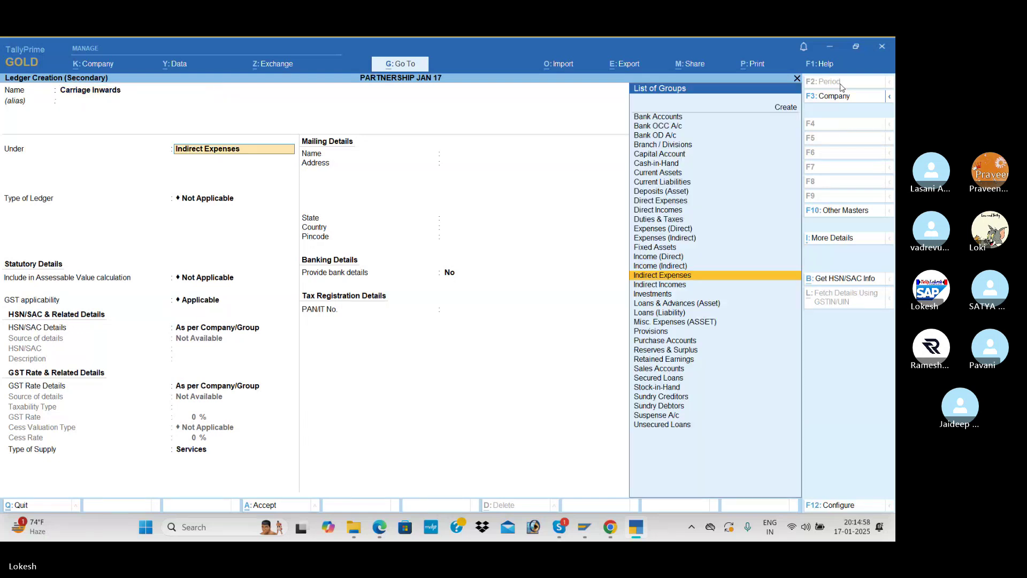
{"action": "type", "text": "dir"}
{"action": "key", "text": "Return"}
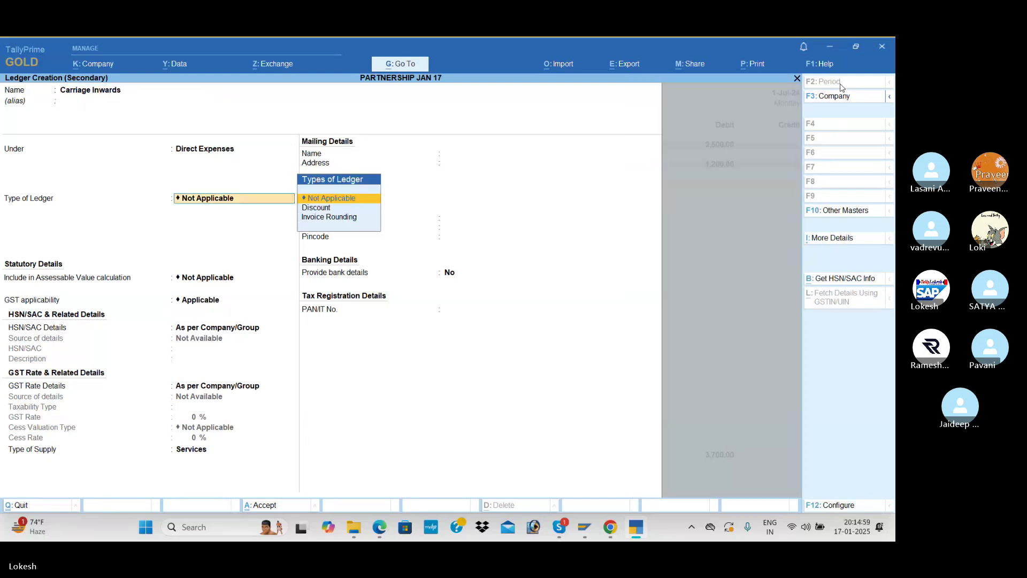
{"action": "key", "text": "ctrl+a"}
Look up the carriage inwards amount in the PDF and debit Carriage Inwards with 10,000
{"action": "key", "text": "alt+Tab"}
{"action": "key", "text": "alt+Tab"}
{"action": "type", "text": "10000"}
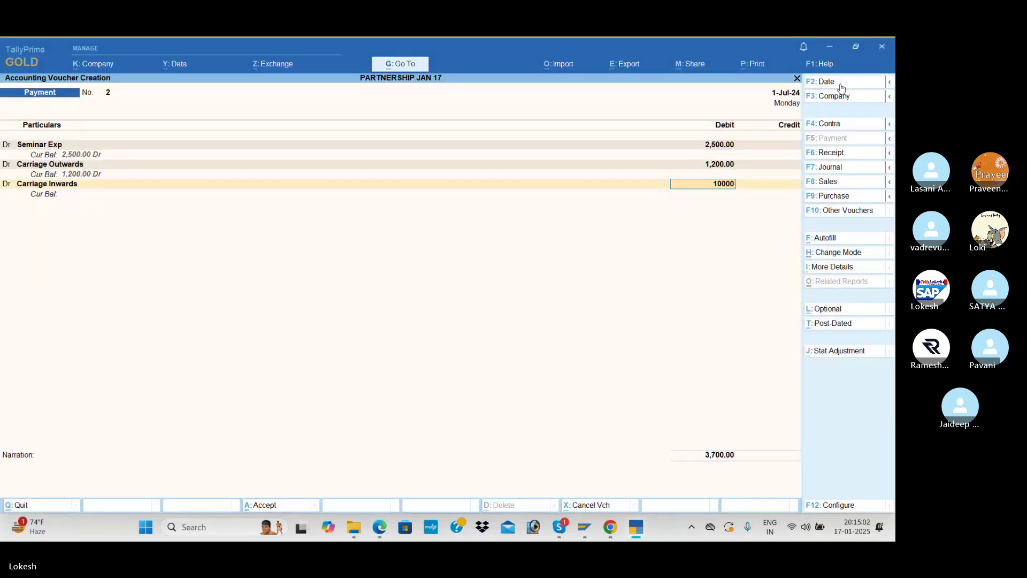
{"action": "key", "text": "Return"}
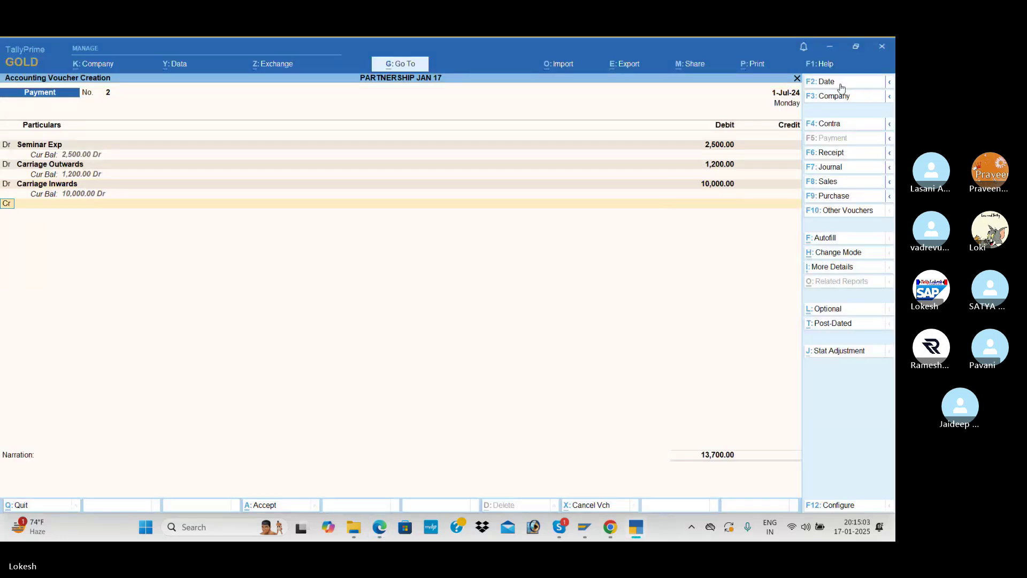
Recheck the carriage inwards amount in the PDF and correct the Carriage Inwards debit to 1,000
{"action": "key", "text": "alt+Tab"}
{"action": "key", "text": "alt+Tab"}
{"action": "key", "text": "BackSpace"}
{"action": "type", "text": "1000"}
{"action": "key", "text": "Return"}
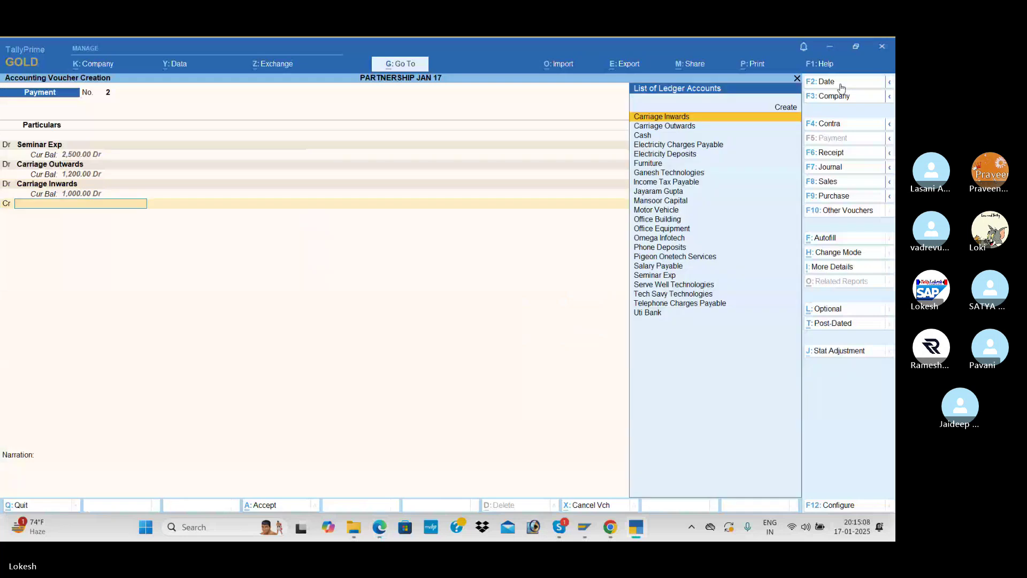
Check in the PDF how the second July transaction's expenses are paid
{"action": "key", "text": "alt+Tab"}
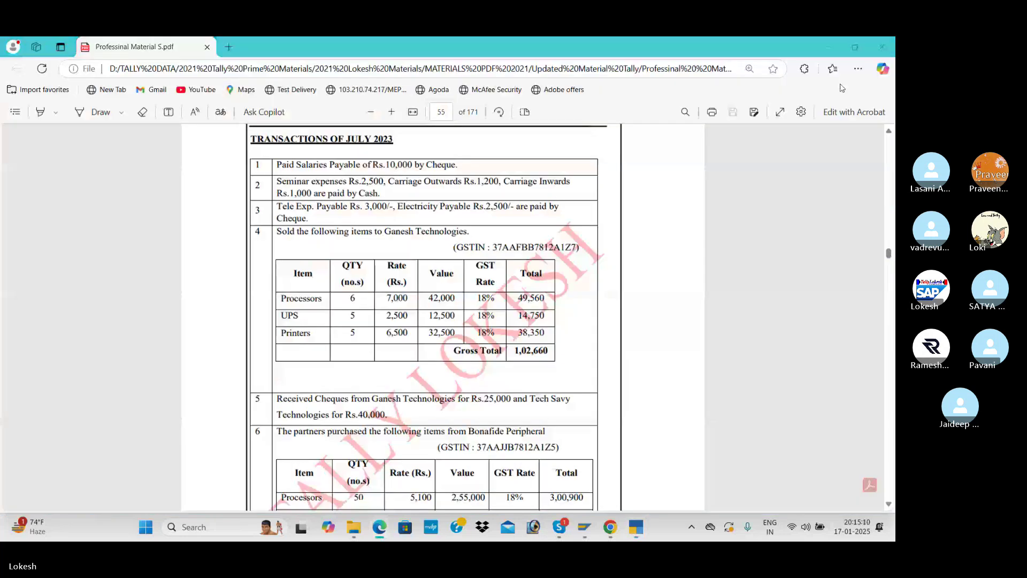
Switch to TallyPrime, credit Cash in the seminar and carriage expenses payment voucher, and save the voucher
{"action": "key", "text": "alt+Tab"}
{"action": "key", "text": "Down"}
{"action": "key", "text": "Down"}
{"action": "key", "text": "Return"}
{"action": "key", "text": "Return"}
{"action": "key", "text": "Return"}
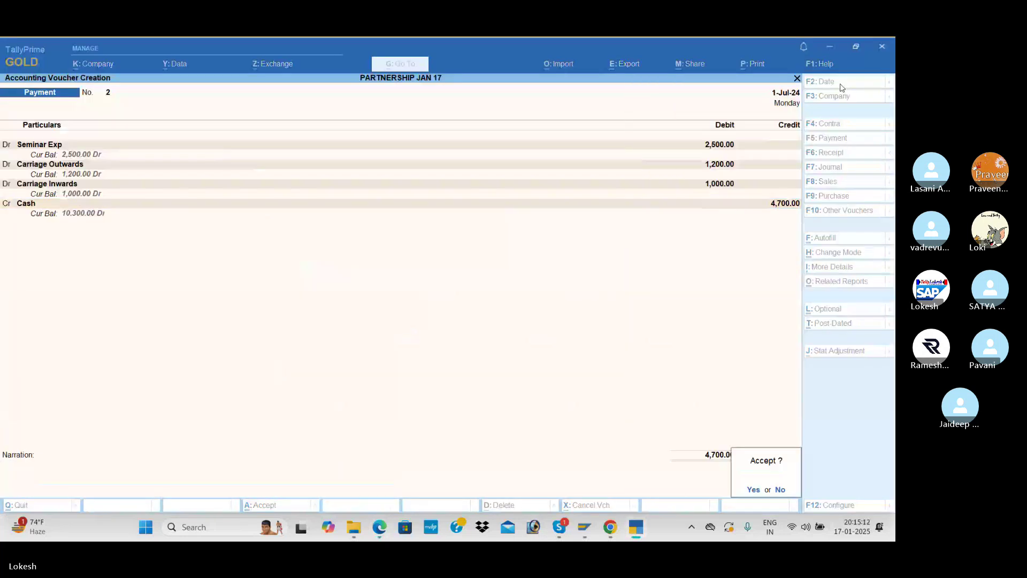
{"action": "key", "text": "Return"}
Following transaction 3 in the PDF, debit Telephone Charges Payable with 3,000 in the new payment voucher
{"action": "key", "text": "alt+Tab"}
{"action": "key", "text": "alt+Tab"}
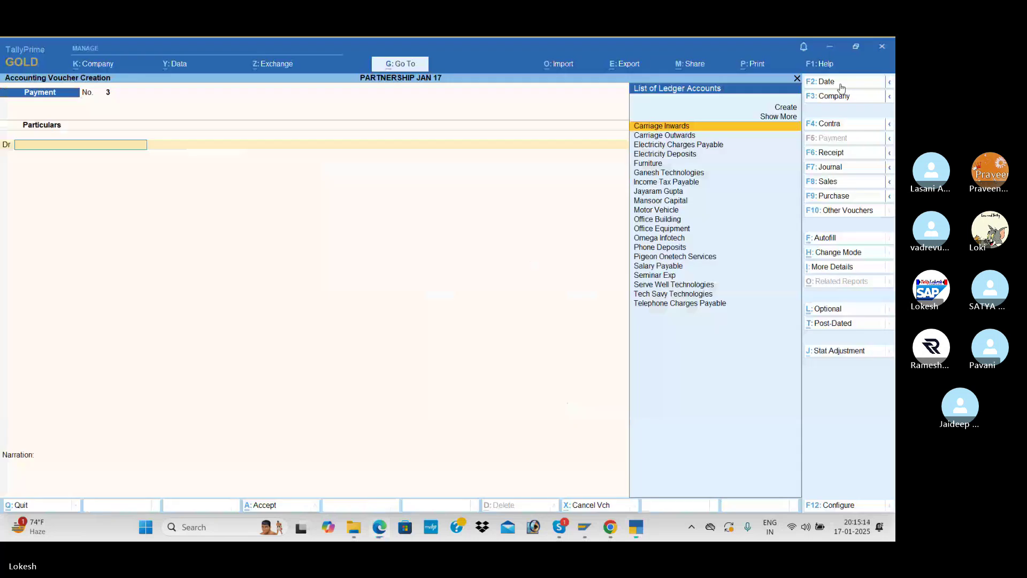
{"action": "type", "text": "Te"}
{"action": "key", "text": "Down"}
{"action": "key", "text": "Down"}
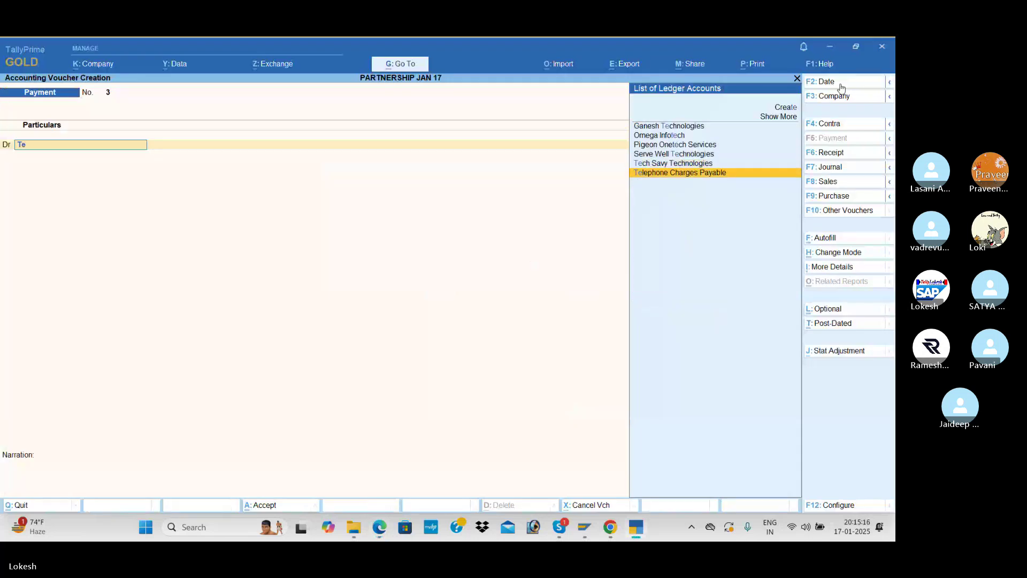
{"action": "key", "text": "Return"}
{"action": "type", "text": "3000"}
{"action": "key", "text": "Return"}
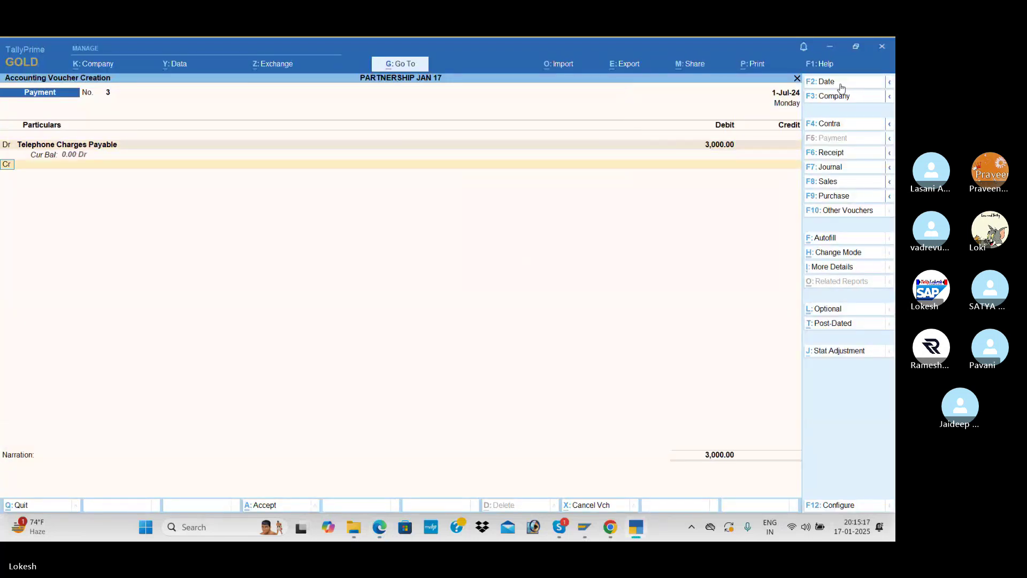
Add a second debit line for Electricity Charges Payable with 2,500, as listed in the PDF
{"action": "key", "text": "Return"}
{"action": "key", "text": "alt+Tab"}
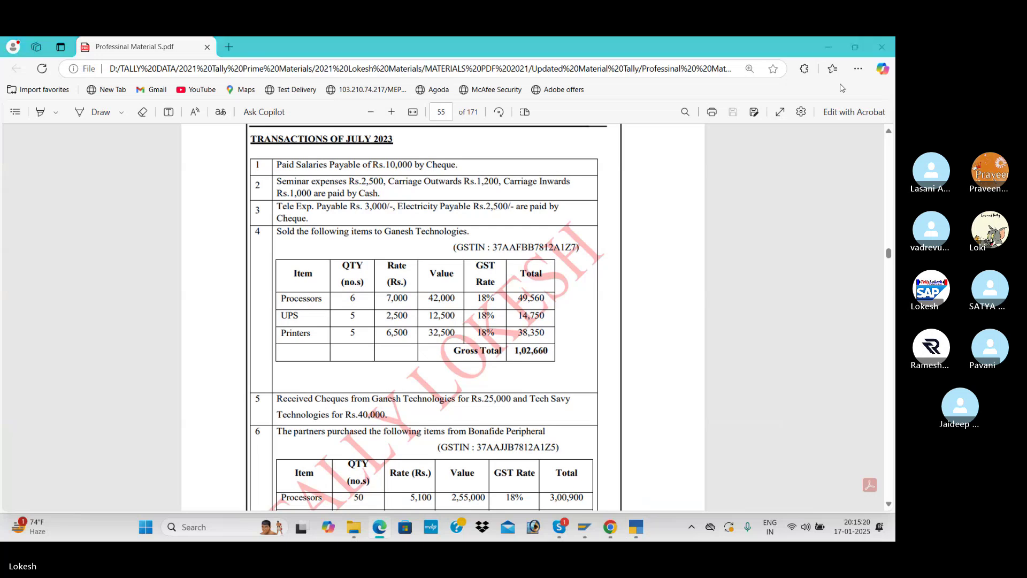
{"action": "key", "text": "alt+Tab"}
{"action": "type", "text": "el"}
{"action": "key", "text": "Return"}
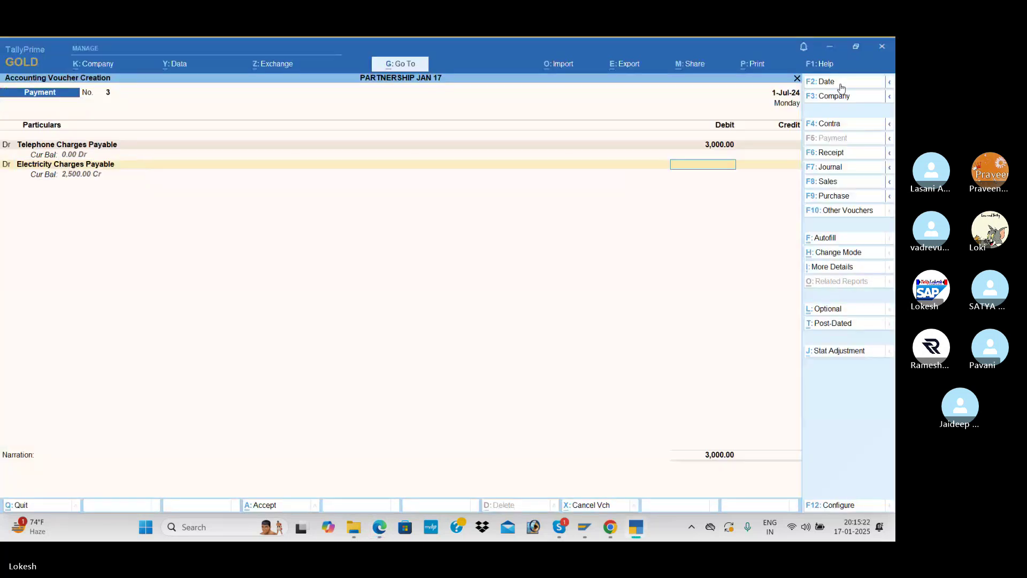
{"action": "type", "text": "2500"}
{"action": "key", "text": "Return"}
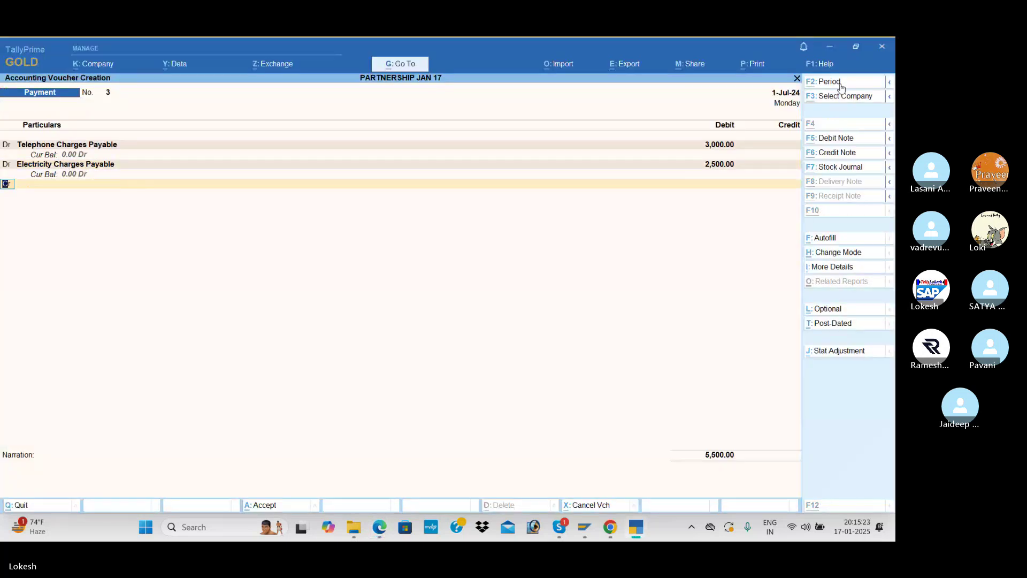
Credit Uti Bank with 5,500 by cheque, keep the default bank allocation, and save the payment voucher
{"action": "key", "text": "alt+Tab"}
{"action": "key", "text": "alt+Tab"}
{"action": "key", "text": "Return"}
{"action": "type", "text": "I"}
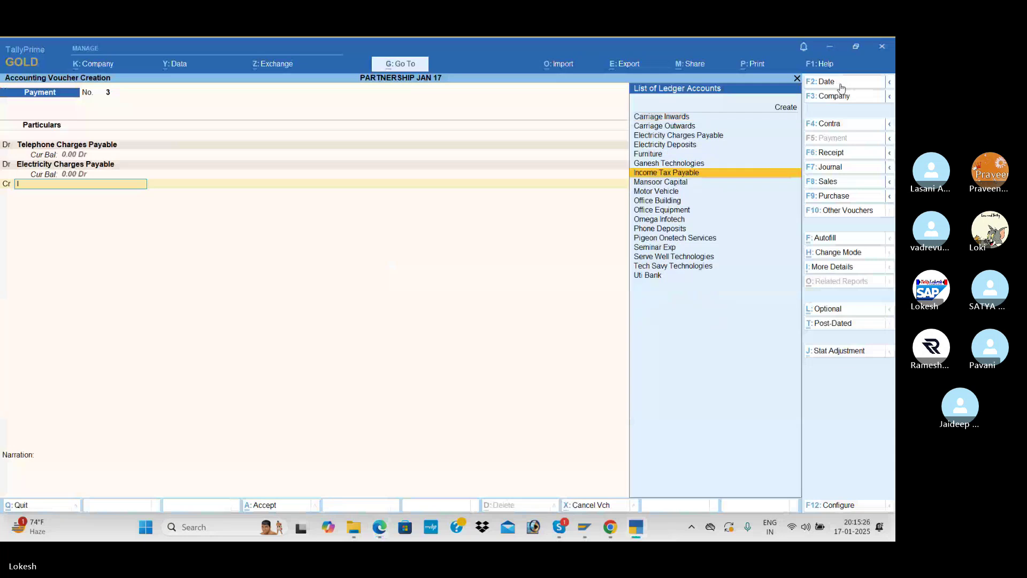
{"action": "key", "text": "BackSpace"}
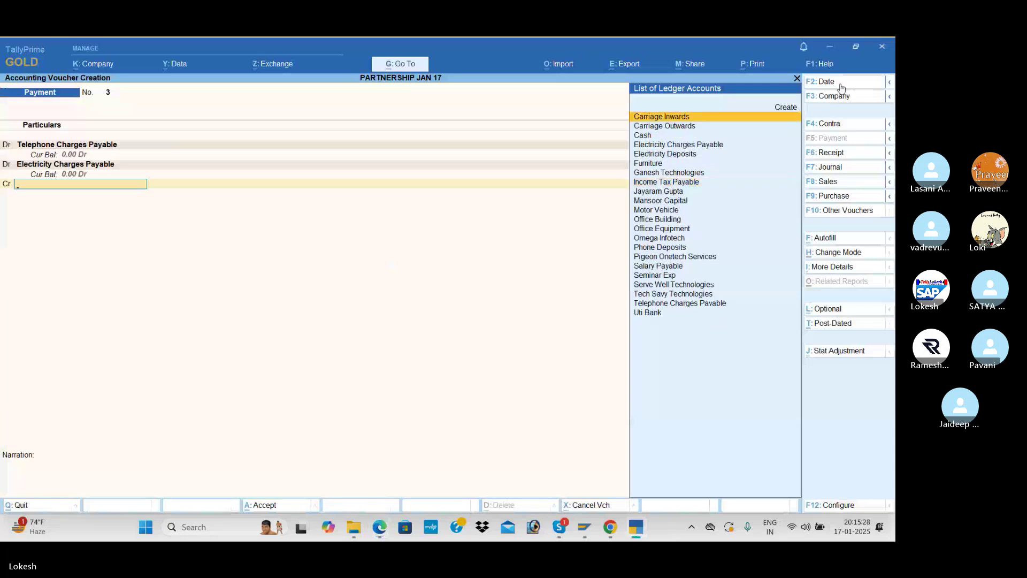
{"action": "type", "text": "U"}
{"action": "key", "text": "Return"}
{"action": "key", "text": "Return"}
{"action": "key", "text": "Return"}
{"action": "key", "text": "Return"}
{"action": "key", "text": "Return"}
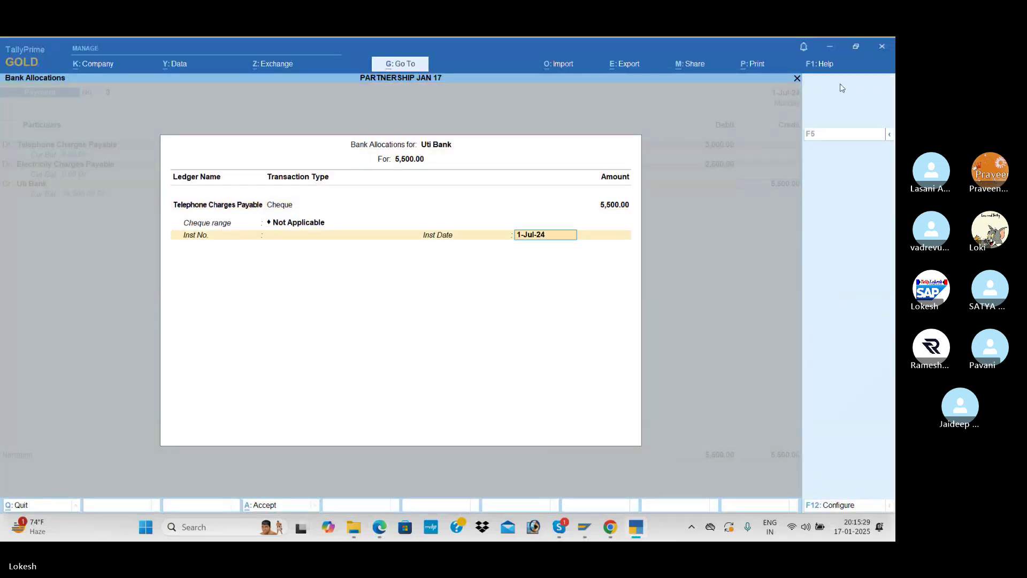
{"action": "key", "text": "Return"}
{"action": "key", "text": "ctrl+a"}
Check transaction 4 in the PDF and start a sales voucher for Ganesh Technologies with default dispatch and party details
{"action": "key", "text": "alt+Tab"}
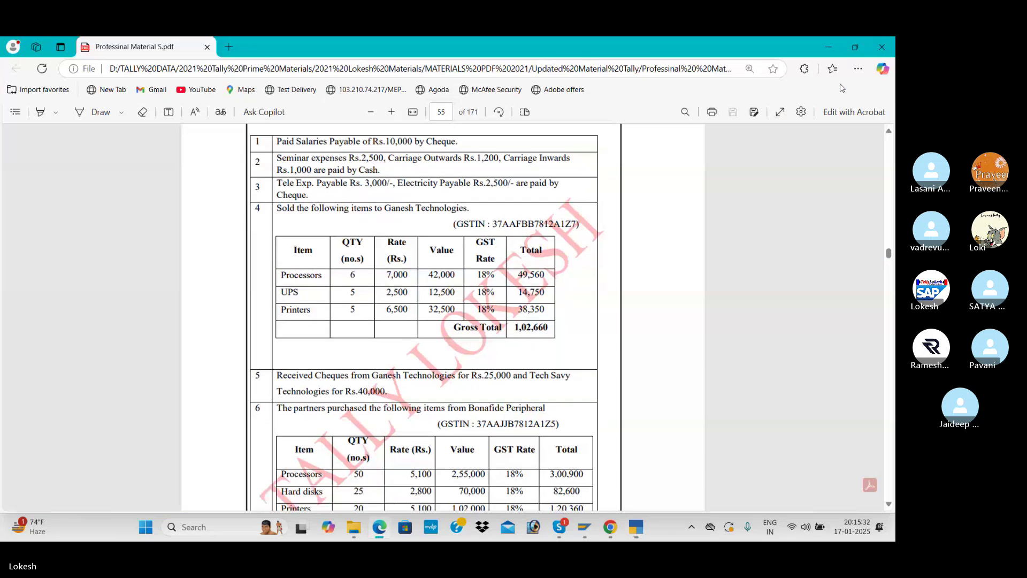
{"action": "key", "text": "Down"}
{"action": "key", "text": "alt+Tab"}
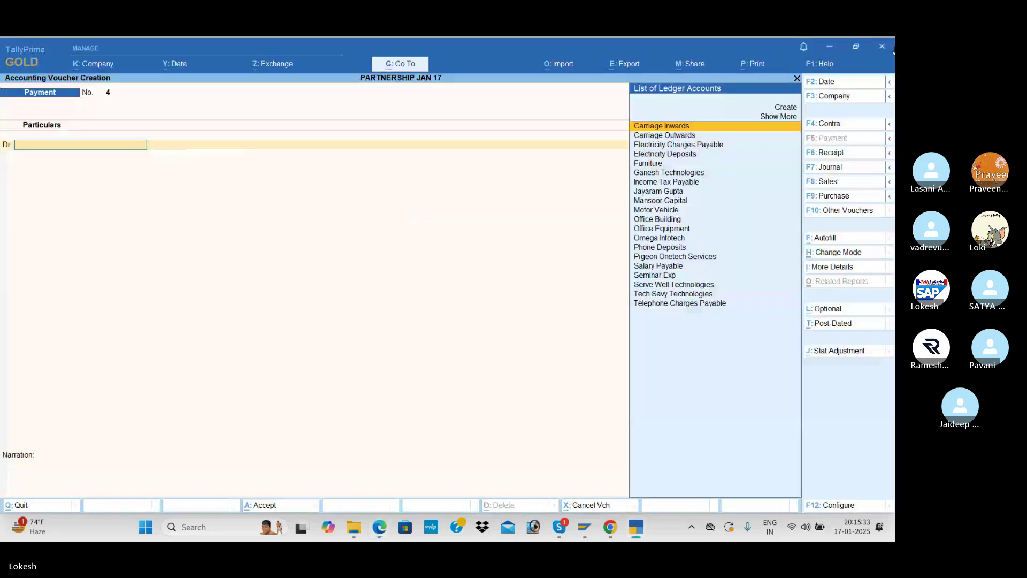
{"action": "left_click", "coordinate": [840, 180]}
{"action": "key", "text": "Return"}
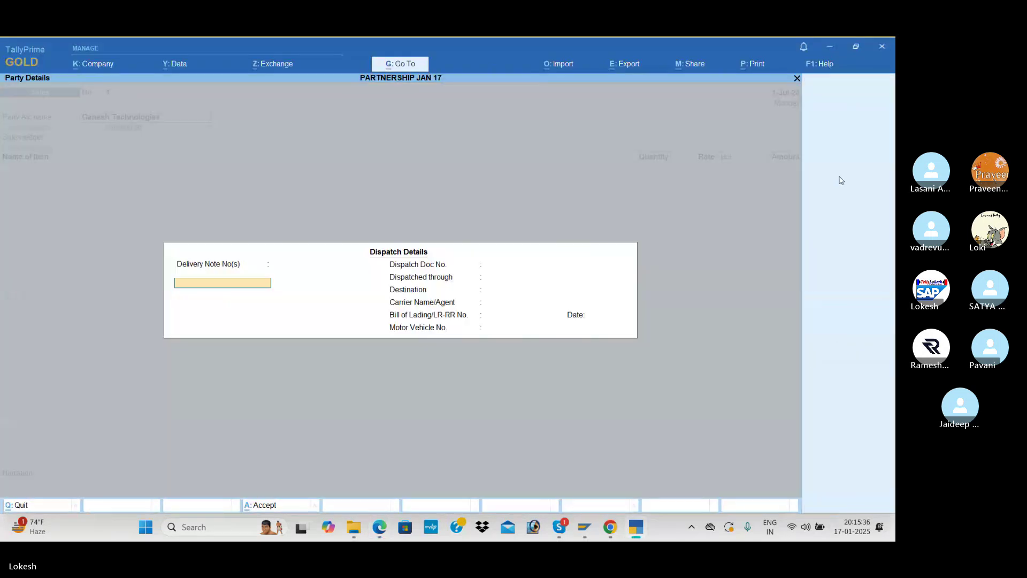
{"action": "key", "text": "ctrl+a"}
{"action": "key", "text": "ctrl+a"}
Create a new ledger named Sales under Sales Accounts from within the sales voucher
{"action": "key", "text": "Return"}
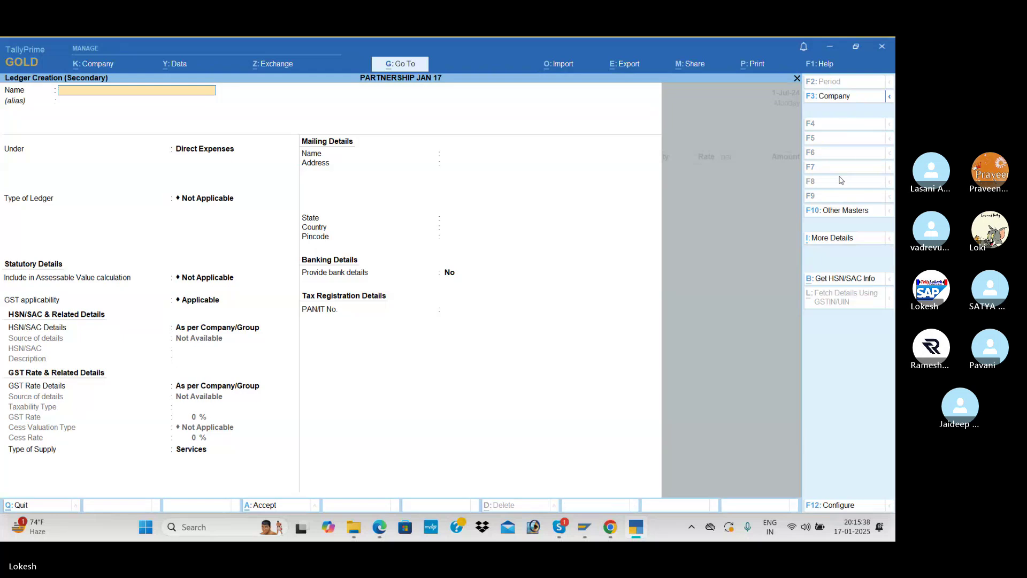
{"action": "type", "text": "Sal"}
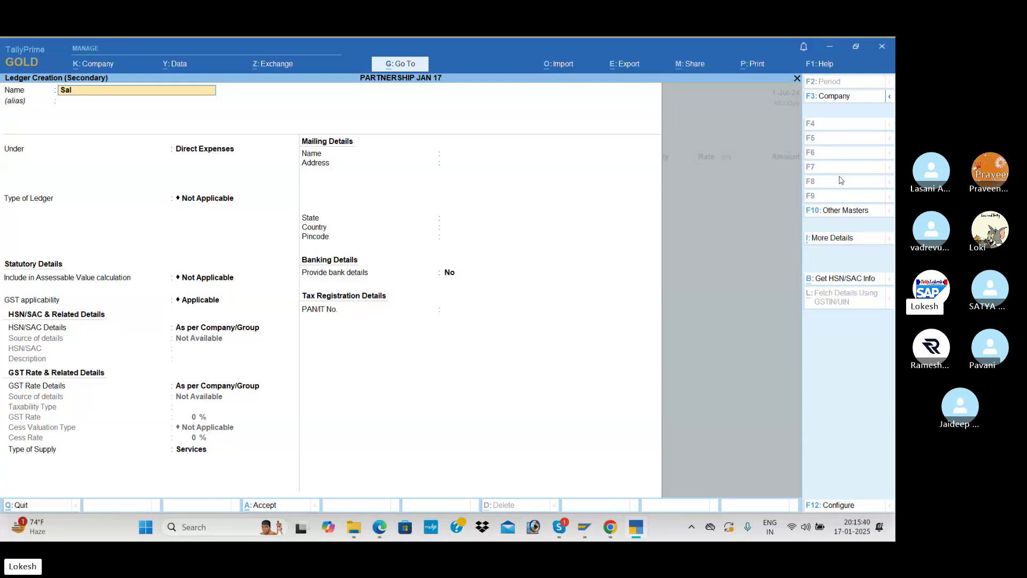
{"action": "type", "text": "was"}
{"action": "key", "text": "Return"}
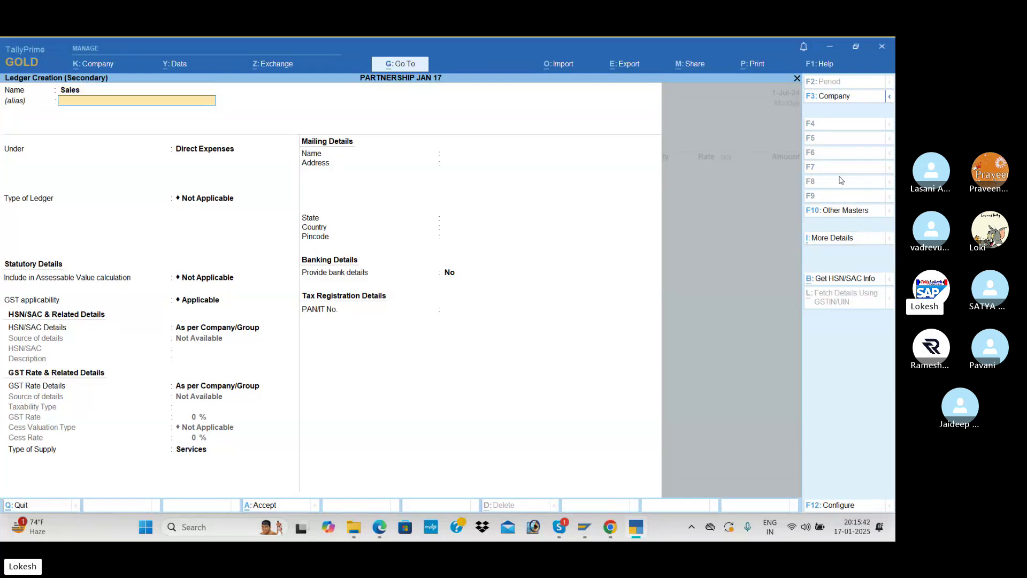
{"action": "key", "text": "Return"}
{"action": "type", "text": "Sa"}
{"action": "key", "text": "Return"}
{"action": "key", "text": "Return"}
{"action": "key", "text": "Return"}
{"action": "key", "text": "Return"}
{"action": "key", "text": "Return"}
{"action": "key", "text": "Return"}
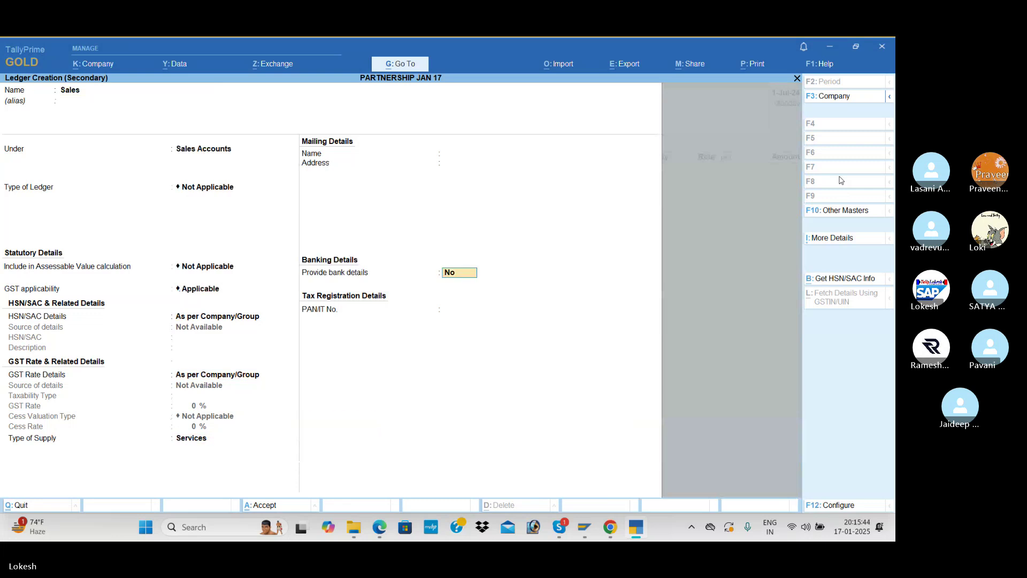
Set the Sales ledger's type of supply to Goods and save the ledger
{"action": "key", "text": "BackSpace"}
{"action": "key", "text": "Up"}
{"action": "key", "text": "Return"}
{"action": "key", "text": "Return"}
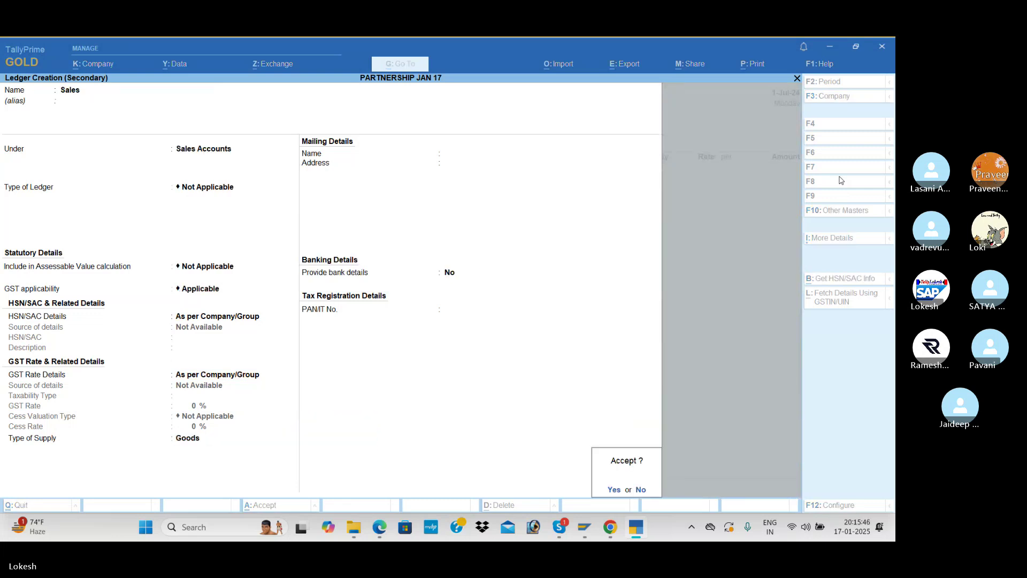
{"action": "key", "text": "Return"}
Add Processors to the sales voucher with a quantity of 6 nos at a rate of 7,000
{"action": "key", "text": "alt+Tab"}
{"action": "key", "text": "alt+Tab"}
{"action": "type", "text": "Pr"}
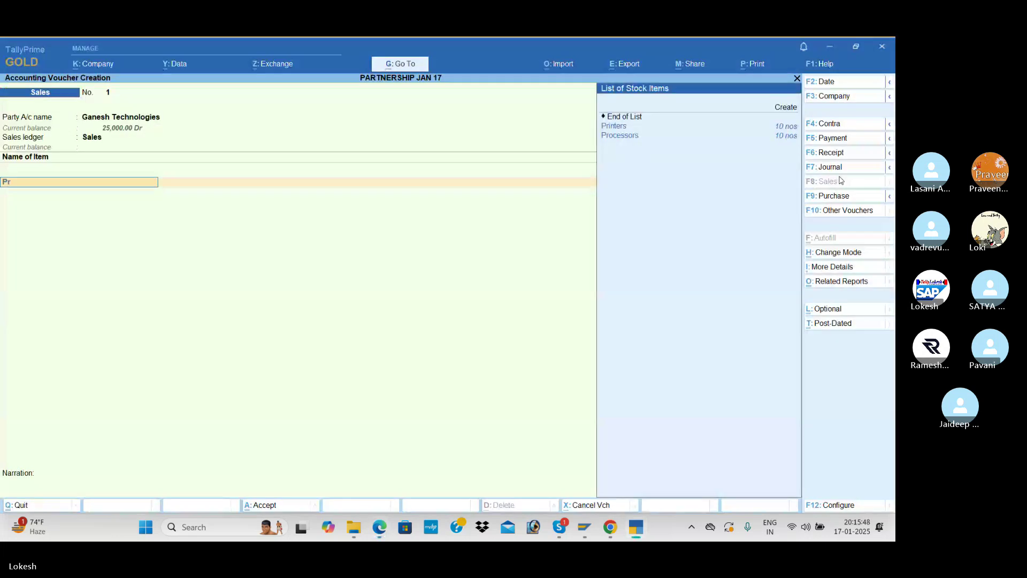
{"action": "key", "text": "Down"}
{"action": "key", "text": "Return"}
{"action": "key", "text": "alt+Tab"}
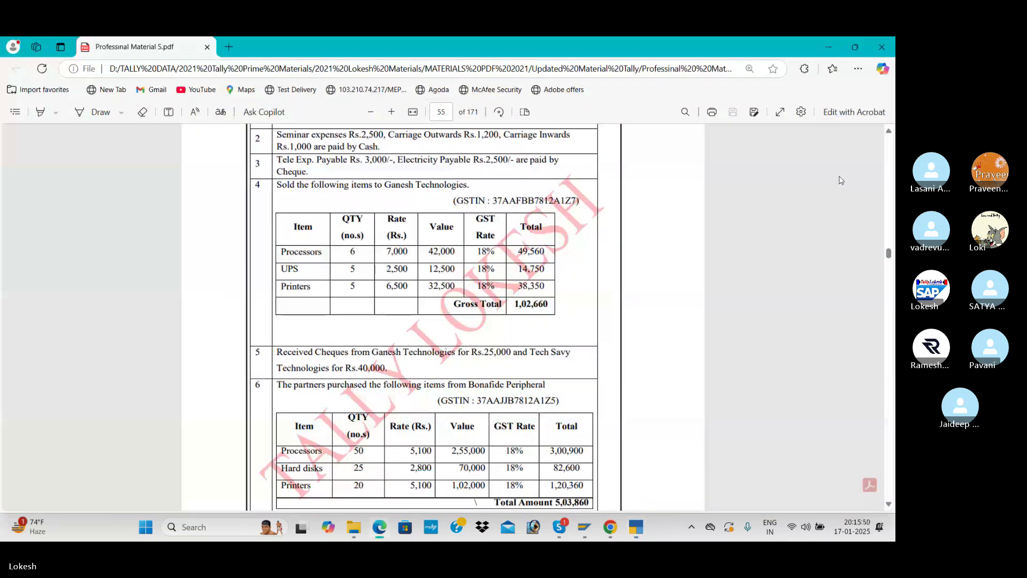
{"action": "key", "text": "alt+Tab"}
{"action": "type", "text": "6"}
{"action": "key", "text": "Return"}
{"action": "type", "text": "7000"}
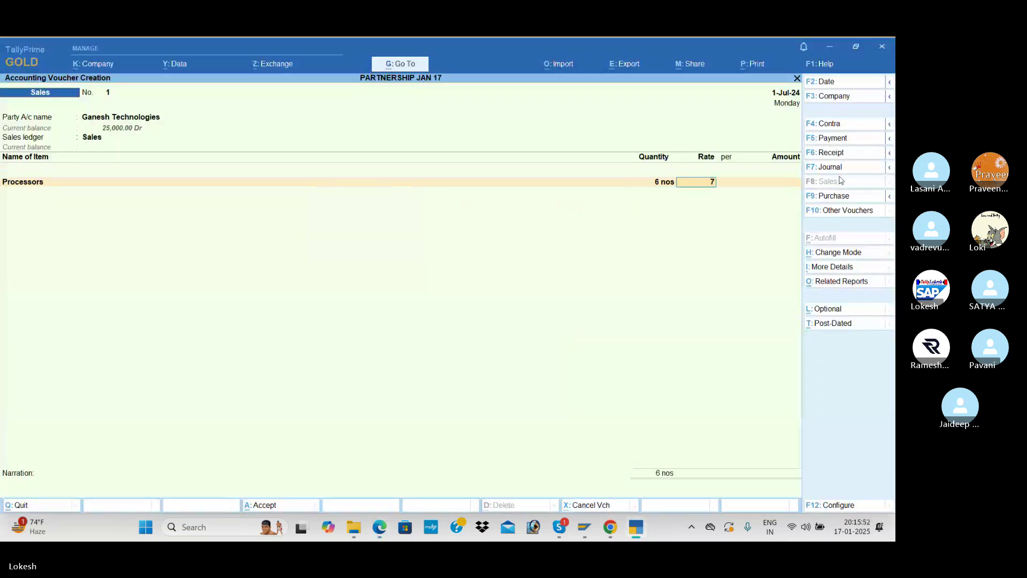
{"action": "key", "text": "Return"}
{"action": "key", "text": "Return"}
{"action": "key", "text": "Return"}
Add Ups to the sales voucher with a quantity of 5 nos at a rate of 2,500
{"action": "key", "text": "alt+Tab"}
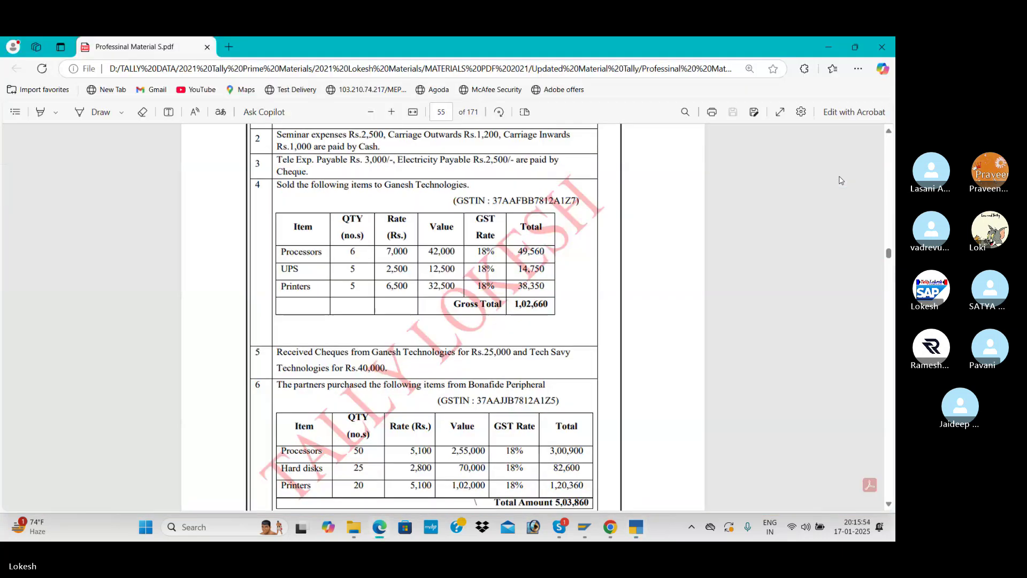
{"action": "key", "text": "alt+Tab"}
{"action": "key", "text": "Return"}
{"action": "key", "text": "alt+Tab"}
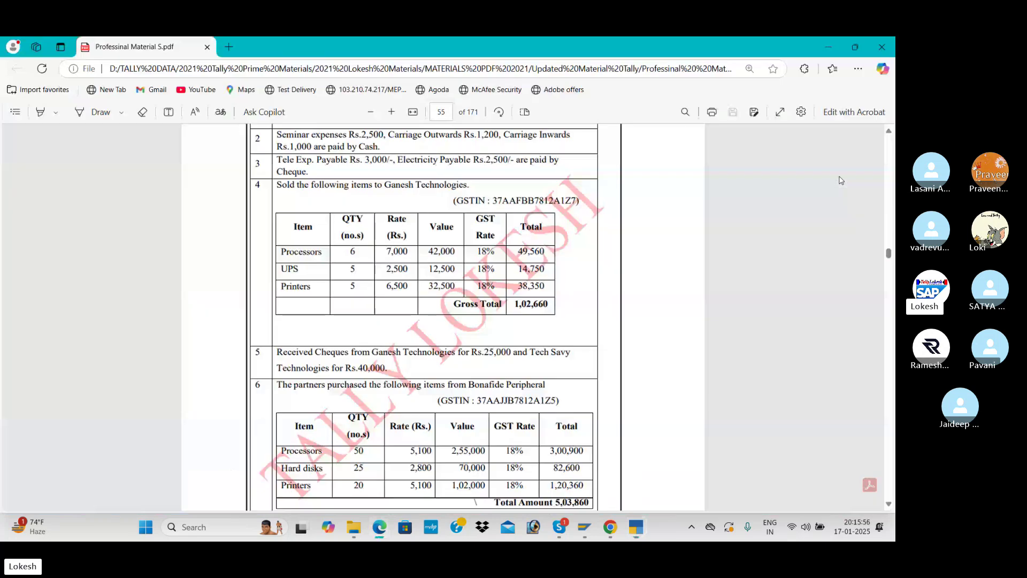
{"action": "key", "text": "alt+Tab"}
{"action": "key", "text": "alt+Tab"}
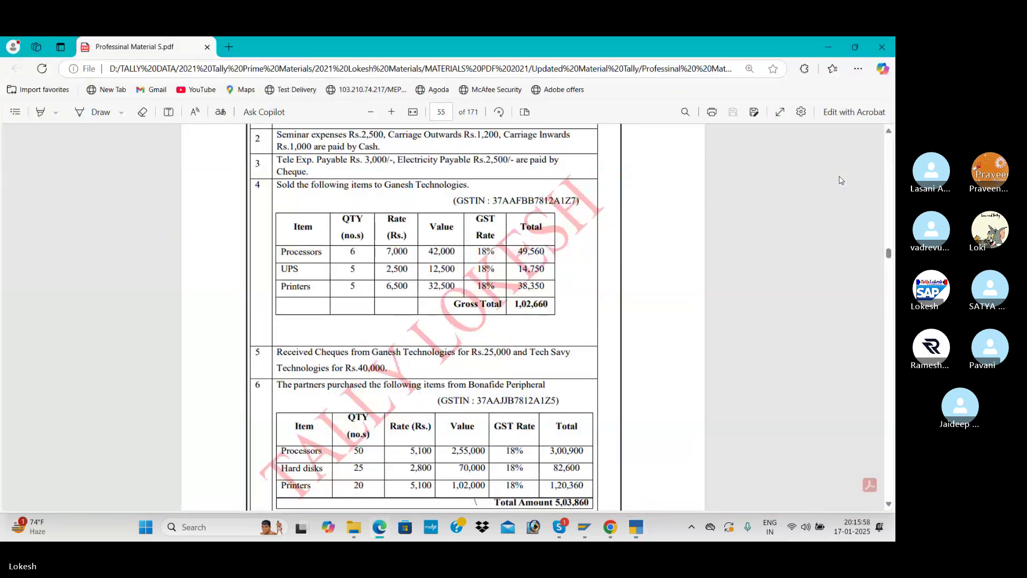
{"action": "key", "text": "alt+Tab"}
{"action": "type", "text": "2500"}
{"action": "key", "text": "Return"}
{"action": "key", "text": "Return"}
{"action": "key", "text": "Return"}
Add Printers with a quantity of 5 nos at a rate of 6,500, then end the item list
{"action": "key", "text": "alt+Tab"}
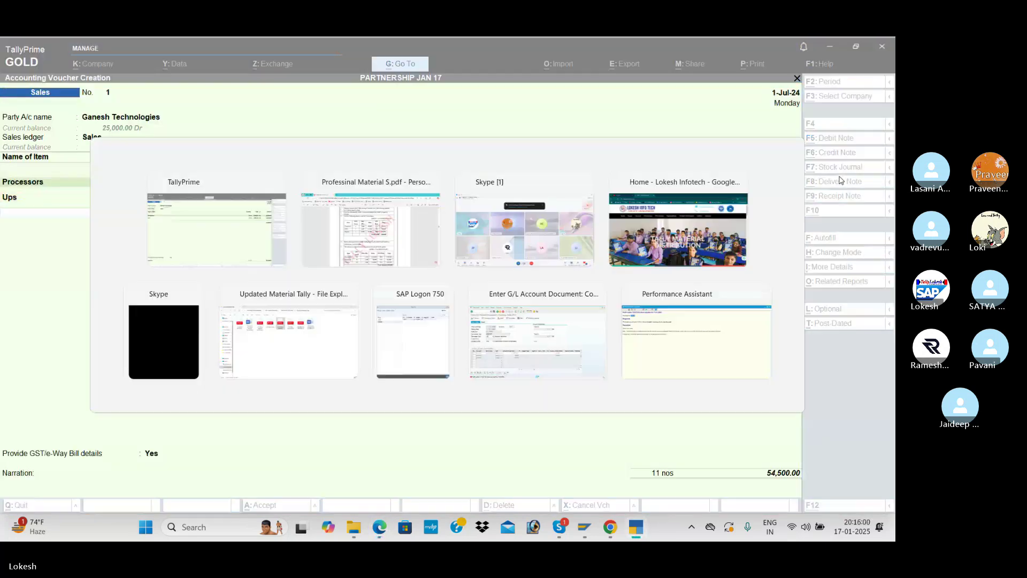
{"action": "key", "text": "alt+Tab"}
{"action": "type", "text": "p"}
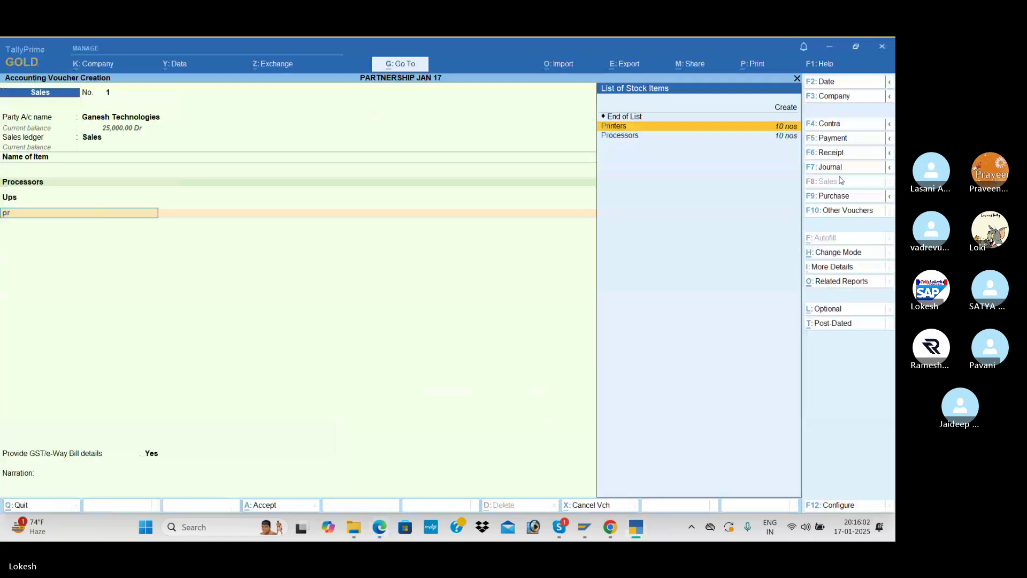
{"action": "key", "text": "Return"}
{"action": "key", "text": "alt+Tab"}
{"action": "key", "text": "alt+Tab"}
{"action": "type", "text": "5"}
{"action": "key", "text": "Return"}
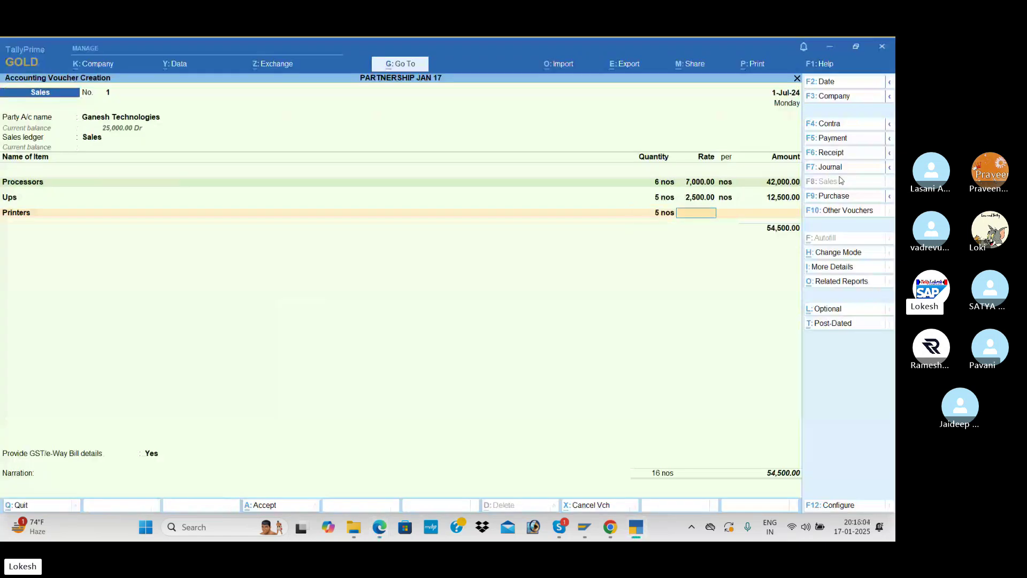
{"action": "type", "text": "6500"}
{"action": "key", "text": "Return"}
{"action": "key", "text": "Return"}
{"action": "key", "text": "Return"}
{"action": "key", "text": "Return"}
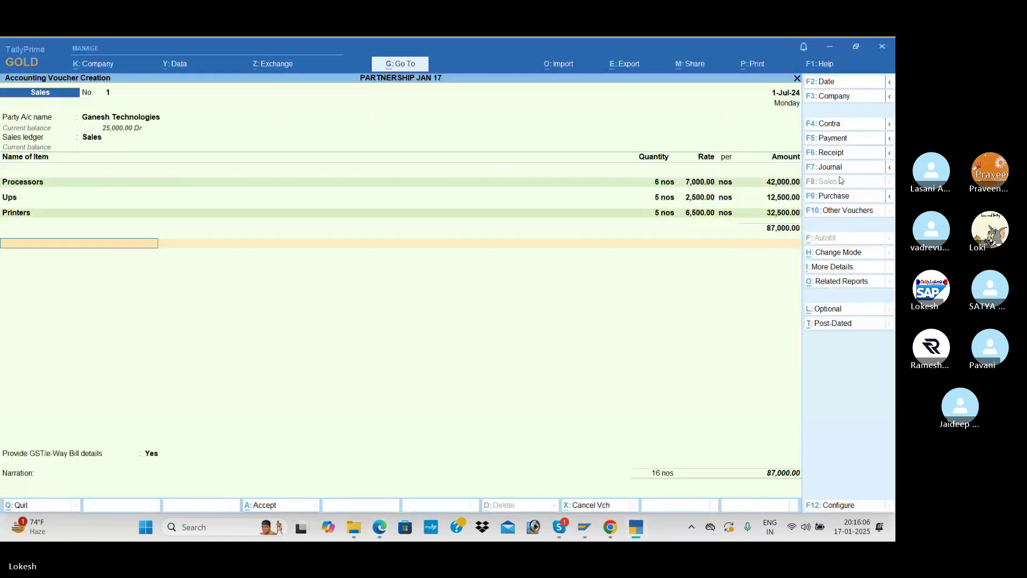
Create a CGST ledger under Duties & Taxes with duty type GST and tax type CGST, and apply it to the voucher
{"action": "type", "text": "c"}
{"action": "key", "text": "alt+c"}
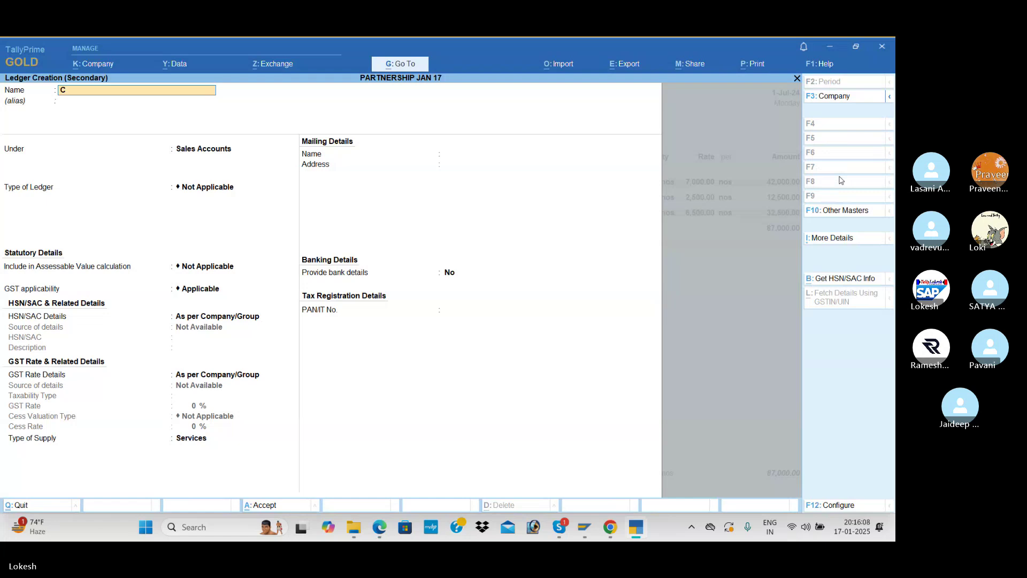
{"action": "type", "text": "GST"}
{"action": "key", "text": "Return"}
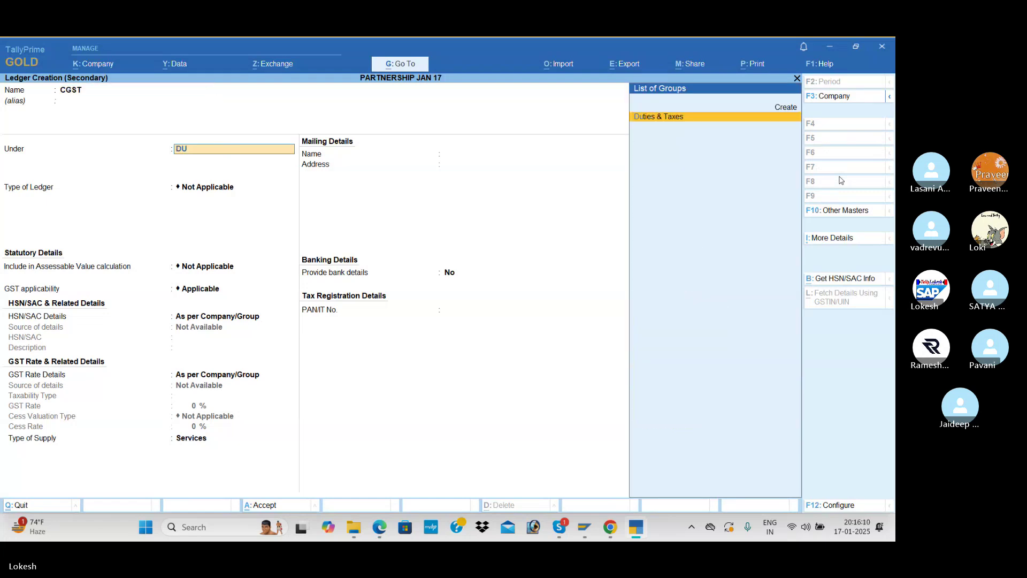
{"action": "key", "text": "Return"}
{"action": "key", "text": "Up"}
{"action": "key", "text": "Return"}
{"action": "key", "text": "Down"}
{"action": "key", "text": "Return"}
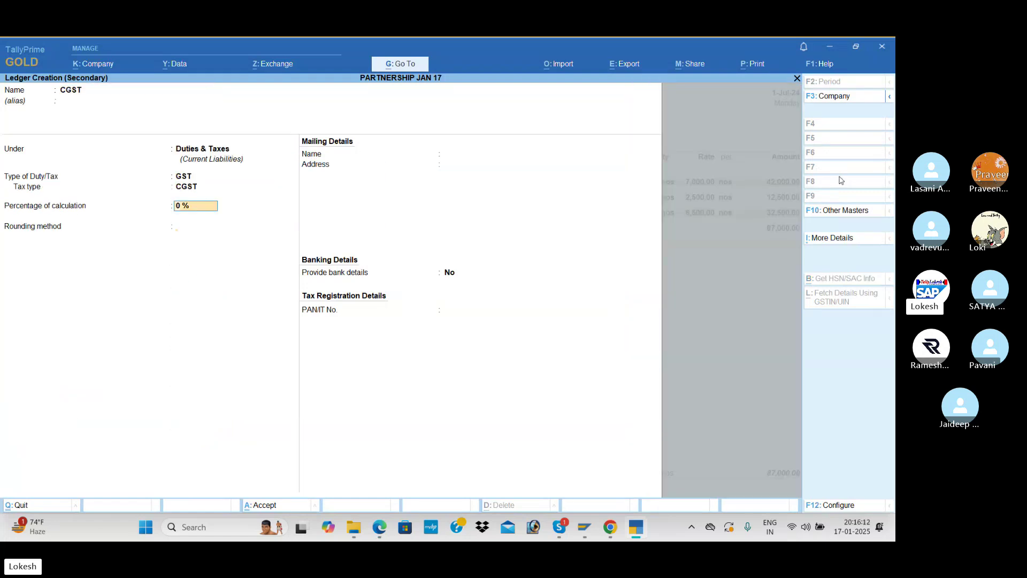
{"action": "key", "text": "Return"}
{"action": "key", "text": "Return"}
{"action": "key", "text": "Return"}
{"action": "key", "text": "Return"}
Create an SGST ledger under Duties & Taxes with duty type GST and tax type SGST/UTGST for the voucher
{"action": "key", "text": "alt+c"}
{"action": "type", "text": "S"}
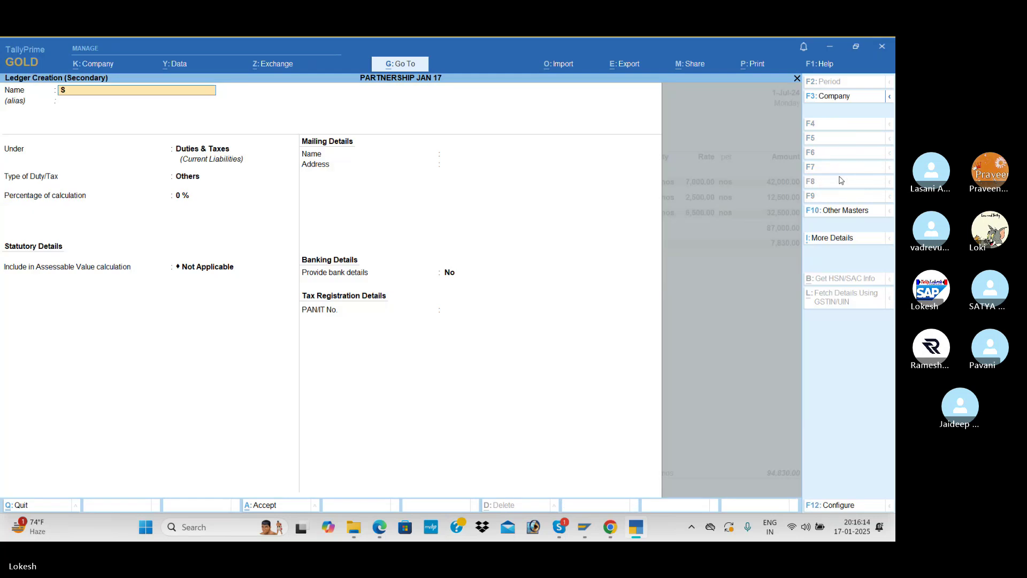
{"action": "type", "text": "GST"}
{"action": "key", "text": "Return"}
{"action": "key", "text": "Return"}
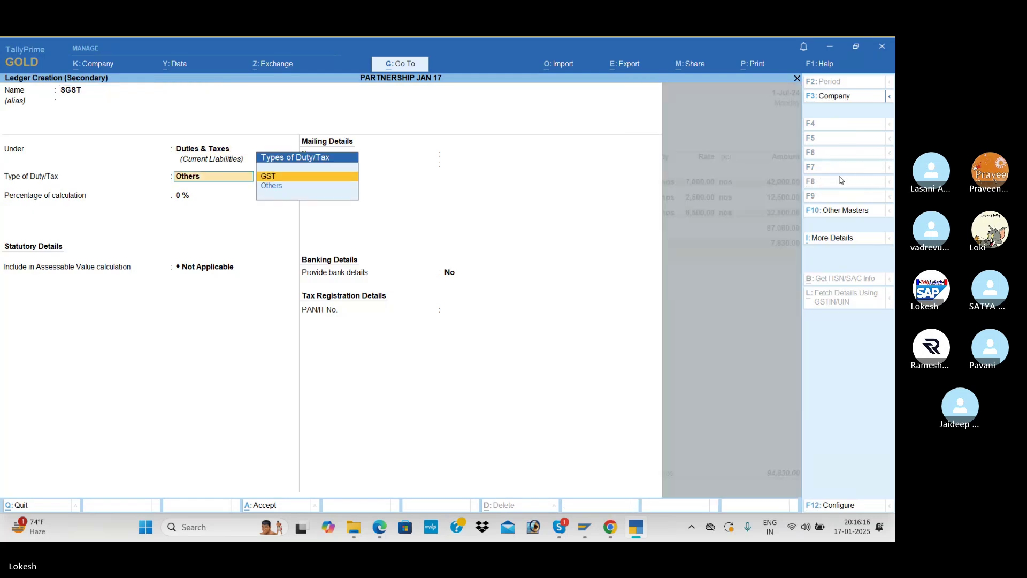
{"action": "key", "text": "Return"}
{"action": "key", "text": "Down"}
{"action": "key", "text": "Down"}
{"action": "key", "text": "Return"}
{"action": "key", "text": "Return"}
{"action": "key", "text": "Return"}
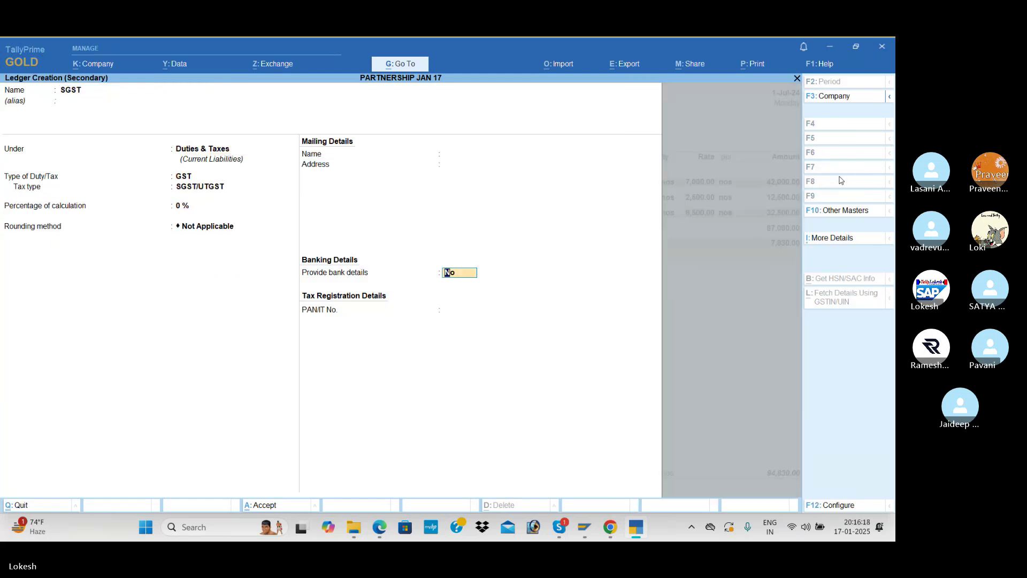
{"action": "key", "text": "Return"}
{"action": "key", "text": "Return"}
Save the SGST ledger, set the GST/e-Way Bill details option to No, and save the sales voucher without sending it for e-Way Bill generation
{"action": "key", "text": "Return"}
{"action": "key", "text": "Return"}
{"action": "key", "text": "Up"}
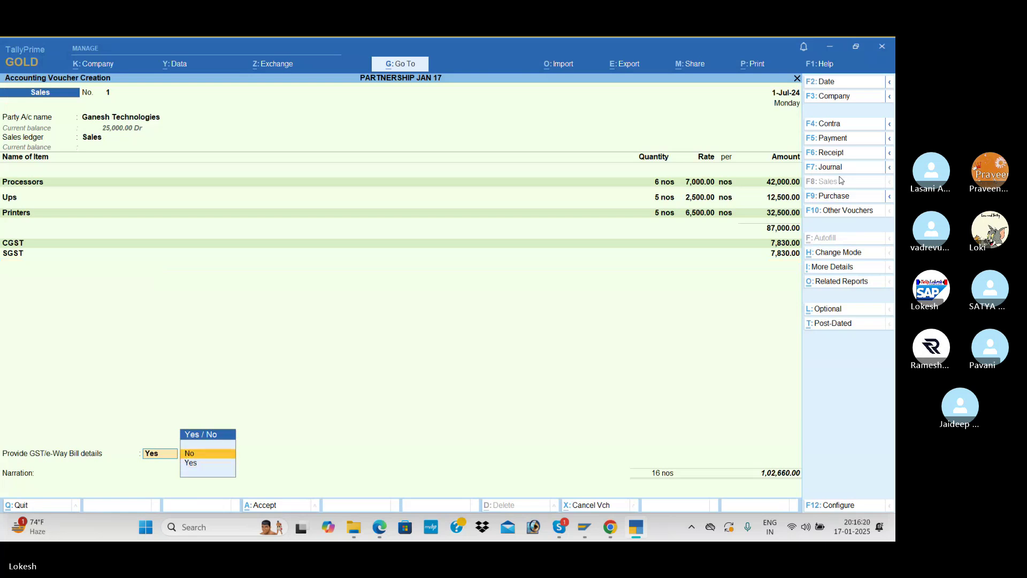
{"action": "key", "text": "Return"}
{"action": "key", "text": "alt+Tab"}
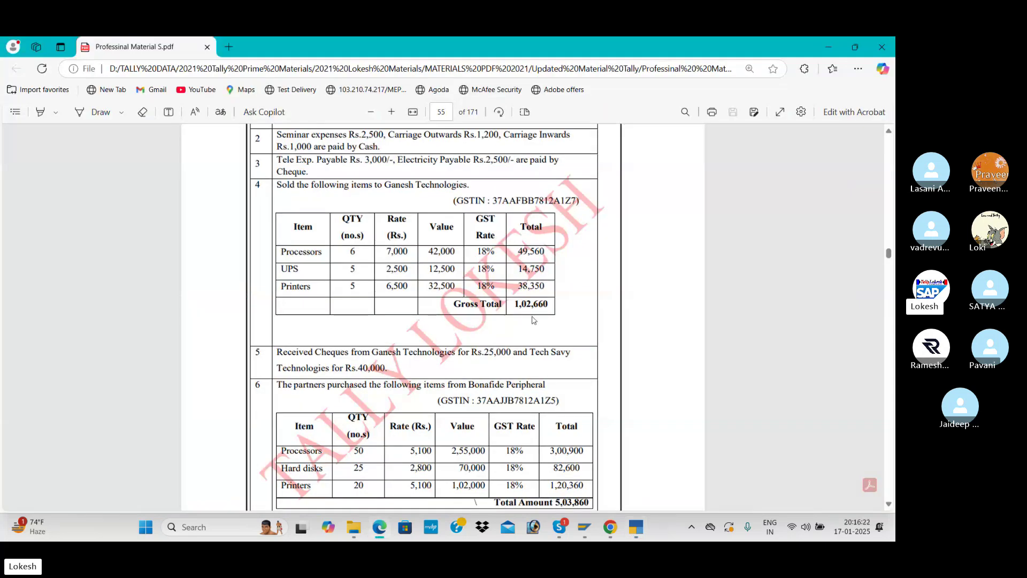
{"action": "key", "text": "alt+Tab"}
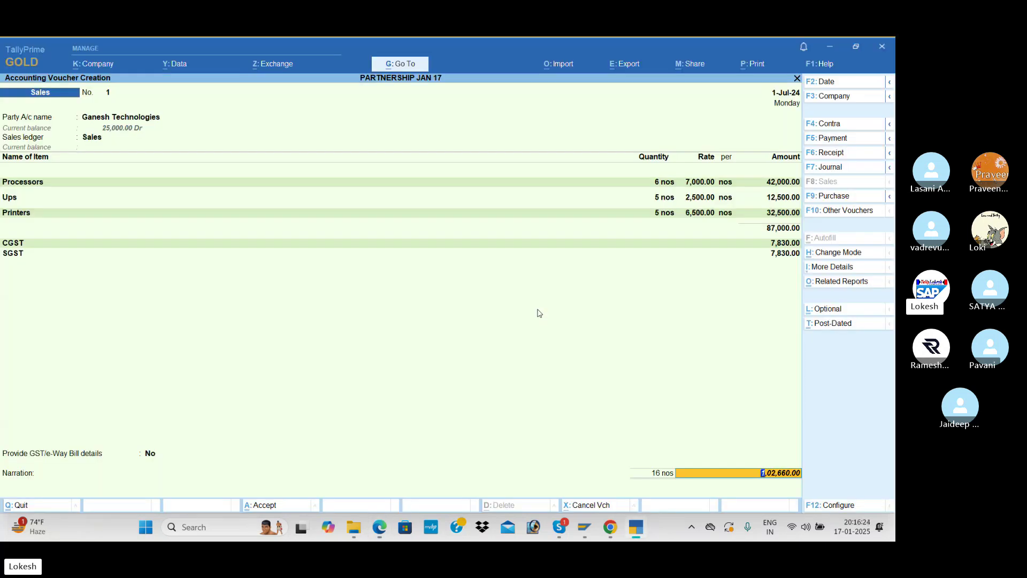
{"action": "key", "text": "Return"}
{"action": "key", "text": "Return"}
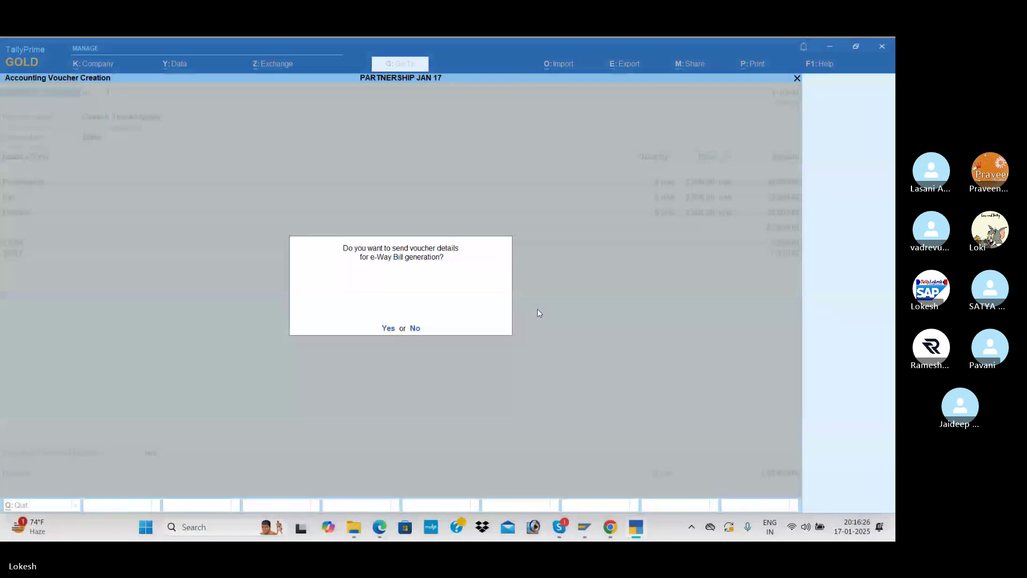
{"action": "key", "text": "n"}
Start a receipt voucher for exercise item 5 and credit Ganesh Technologies with 25,000
{"action": "key", "text": "alt+Tab"}
{"action": "scroll", "coordinate": [540, 313], "scroll_direction": "down", "scroll_amount": 5}
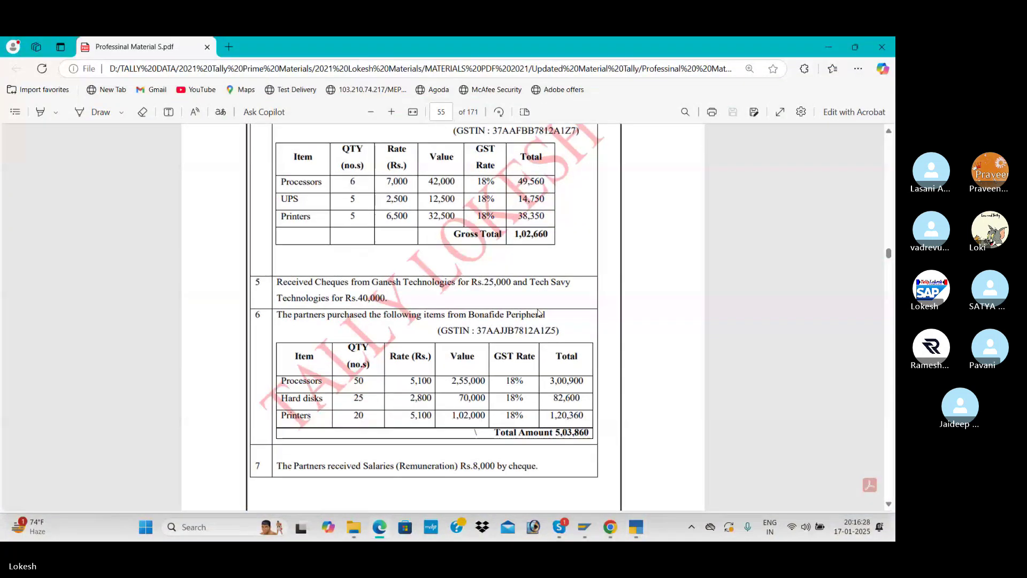
{"action": "key", "text": "alt+Tab"}
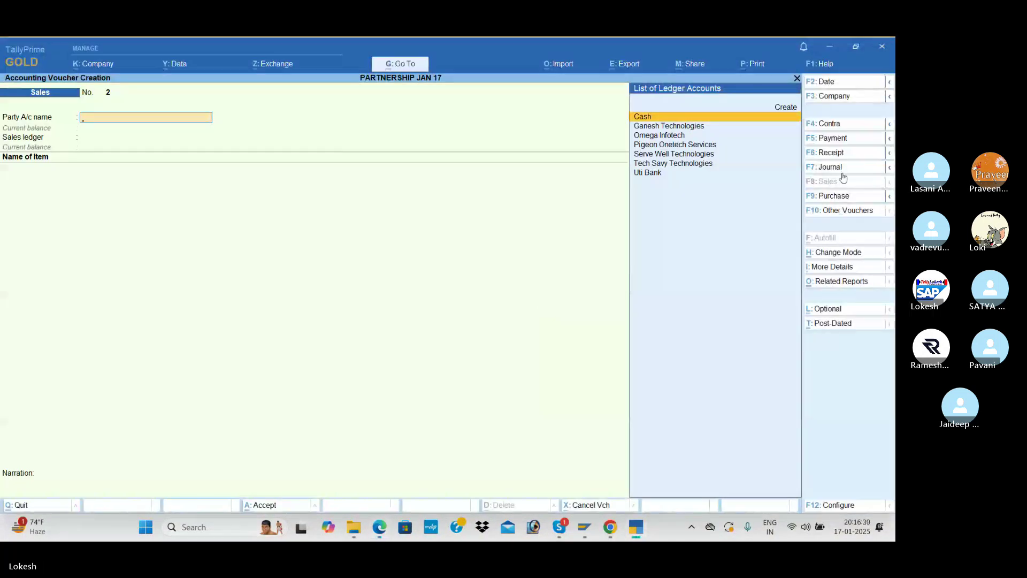
{"action": "left_click", "coordinate": [844, 157]}
{"action": "key", "text": "alt+Tab"}
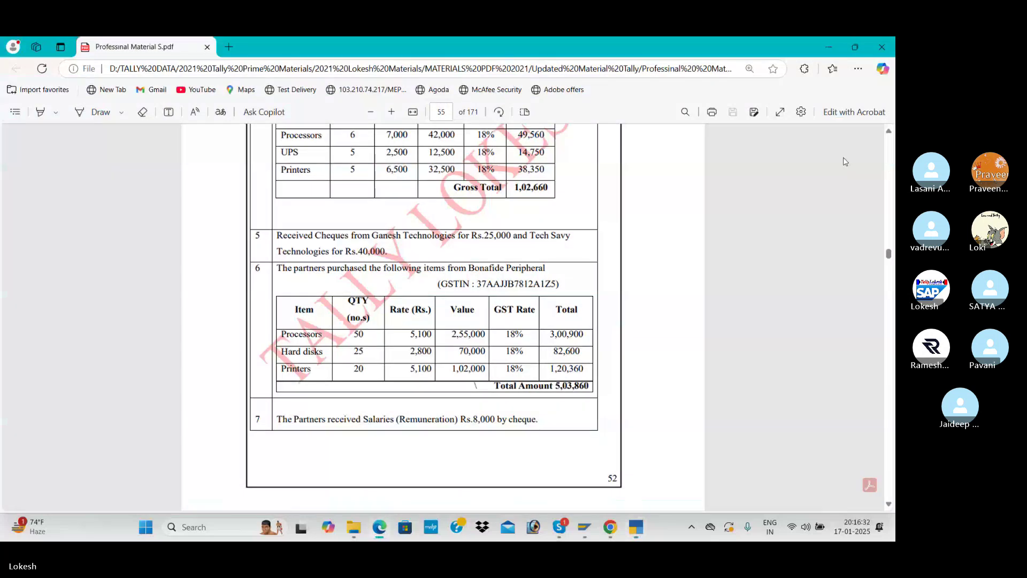
{"action": "key", "text": "alt+Tab"}
{"action": "type", "text": "g"}
{"action": "key", "text": "Return"}
{"action": "key", "text": "alt+Tab"}
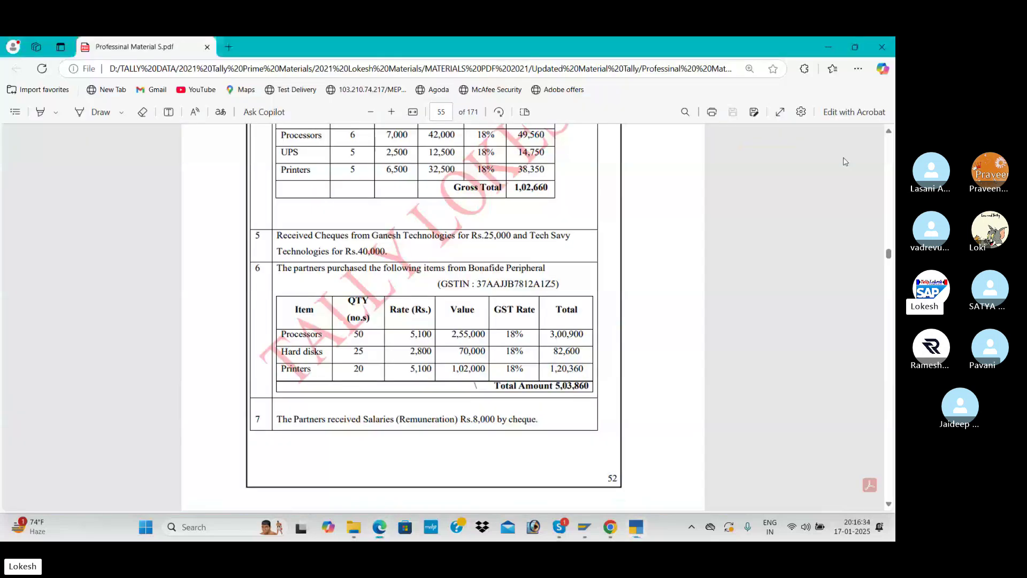
{"action": "key", "text": "alt+Tab"}
{"action": "type", "text": "25000"}
{"action": "key", "text": "Return"}
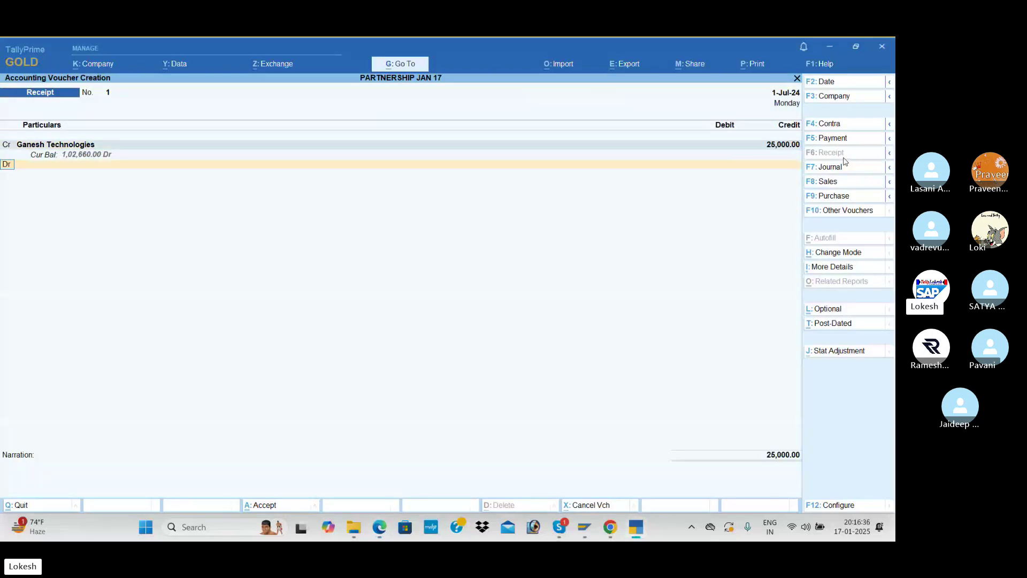
Add a second credit line for Tech Savy Technologies with 40,000 to the receipt voucher
{"action": "key", "text": "Return"}
{"action": "key", "text": "alt+Tab"}
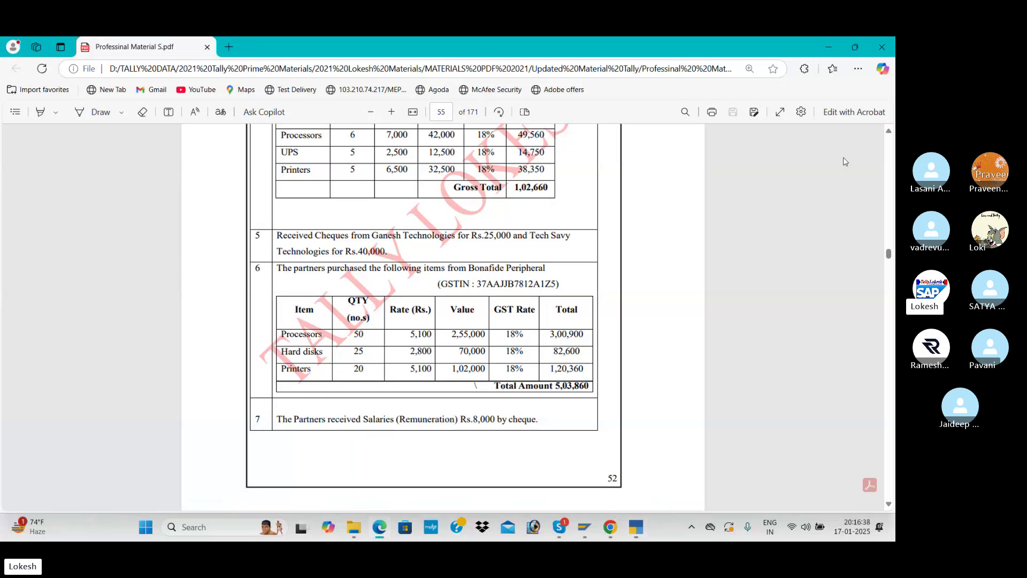
{"action": "key", "text": "alt+Tab"}
{"action": "type", "text": "Tec"}
{"action": "key", "text": "Return"}
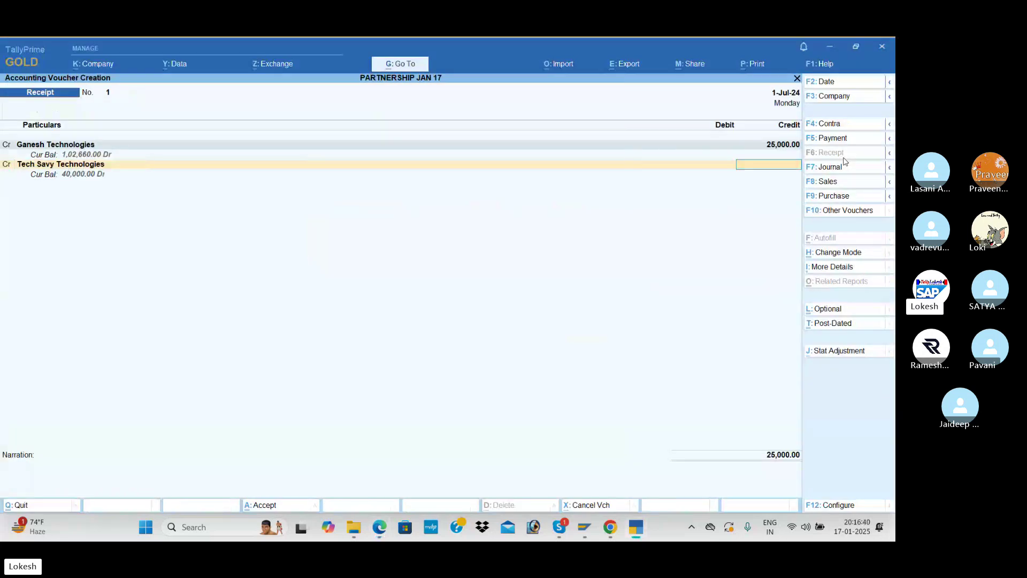
{"action": "key", "text": "alt+Tab"}
{"action": "key", "text": "alt+Tab"}
{"action": "type", "text": "40000"}
{"action": "key", "text": "Return"}
Debit Uti Bank with 65,000 for the received cheques and save the receipt voucher
{"action": "key", "text": "Return"}
{"action": "key", "text": "alt+Tab"}
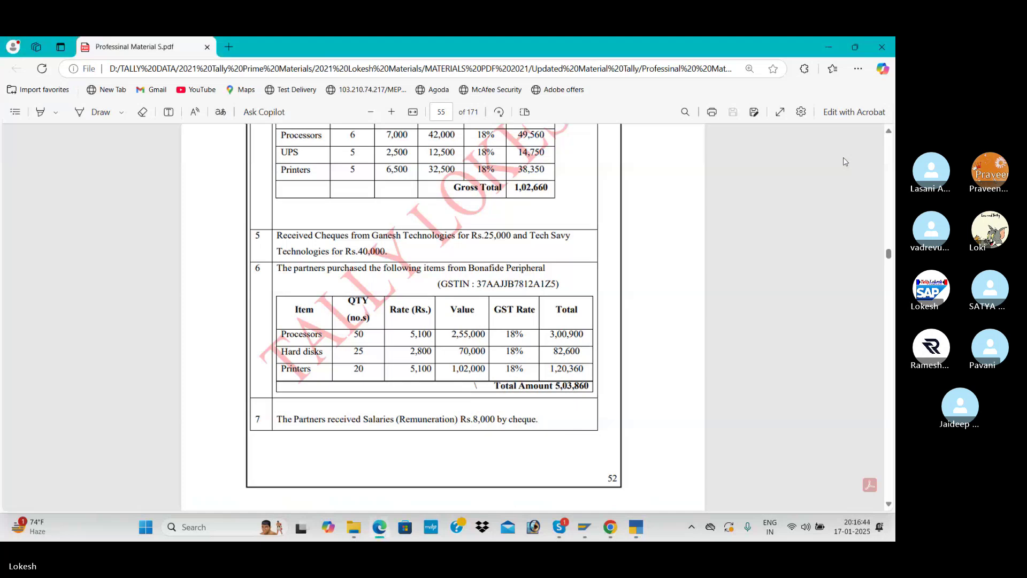
{"action": "key", "text": "alt+Tab"}
{"action": "type", "text": "uti"}
{"action": "key", "text": "Return"}
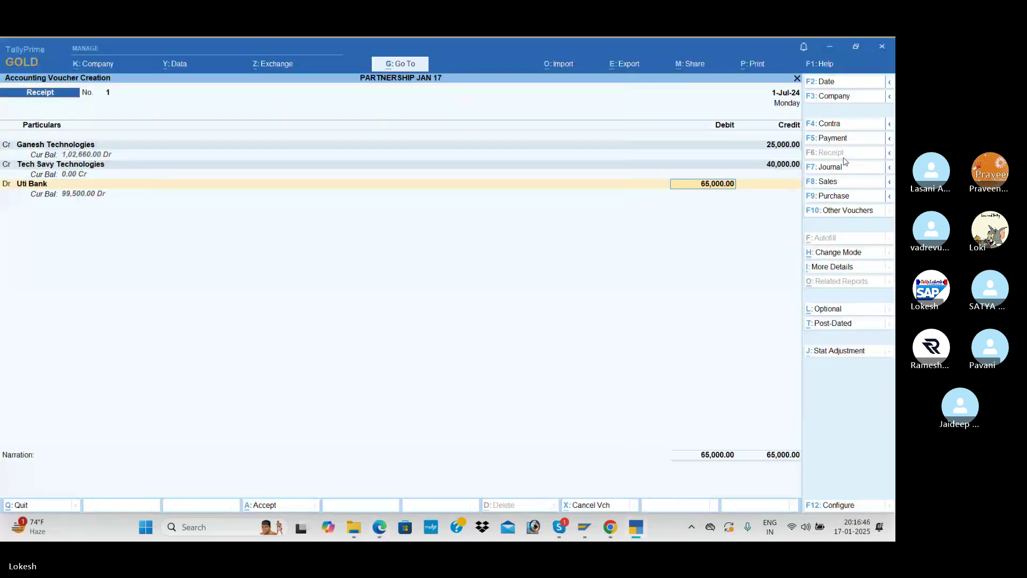
{"action": "key", "text": "Return"}
{"action": "key", "text": "Return"}
{"action": "key", "text": "Return"}
{"action": "key", "text": "Return"}
{"action": "key", "text": "Return"}
{"action": "key", "text": "Return"}
{"action": "key", "text": "Return"}
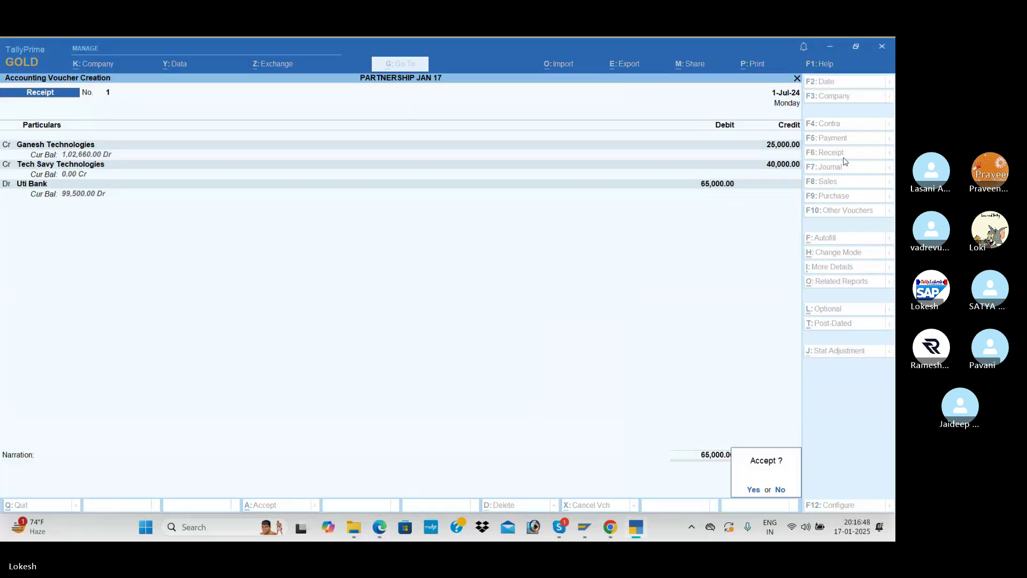
{"action": "key", "text": "Return"}
Start a purchase voucher and create its party ledger Bonafide Peripherals under Sundry Creditors with Regular GST registration, leaving the receipt details blank
{"action": "key", "text": "alt+Tab"}
{"action": "scroll", "coordinate": [844, 161], "scroll_direction": "down", "scroll_amount": 2}
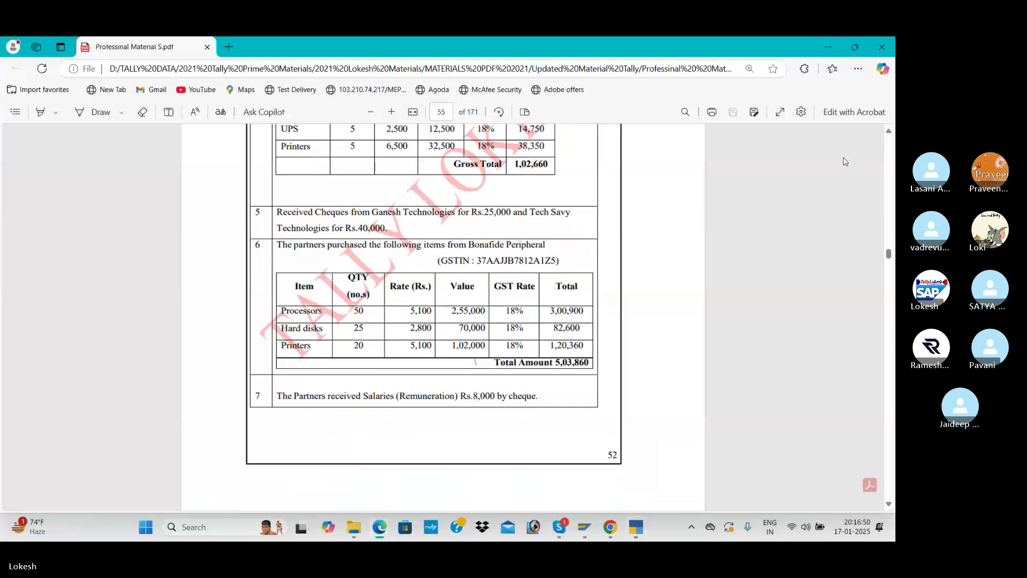
{"action": "key", "text": "alt+Tab"}
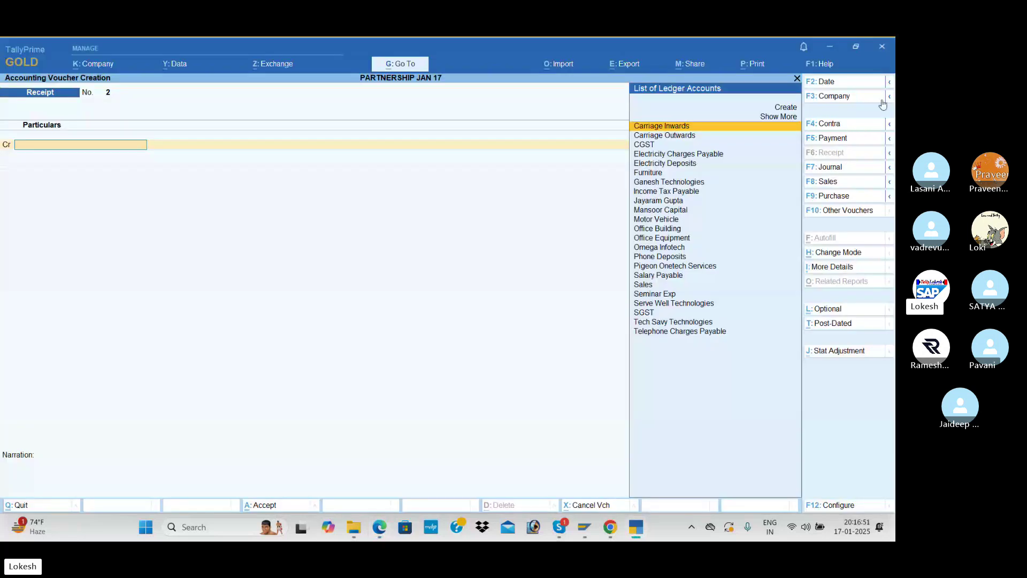
{"action": "left_click", "coordinate": [847, 199]}
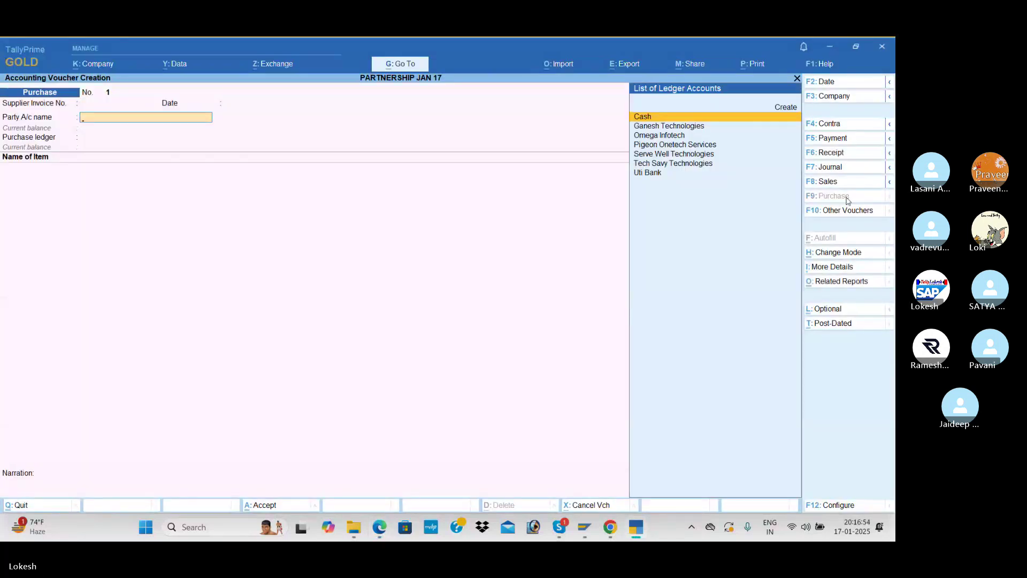
{"action": "key", "text": "alt+c"}
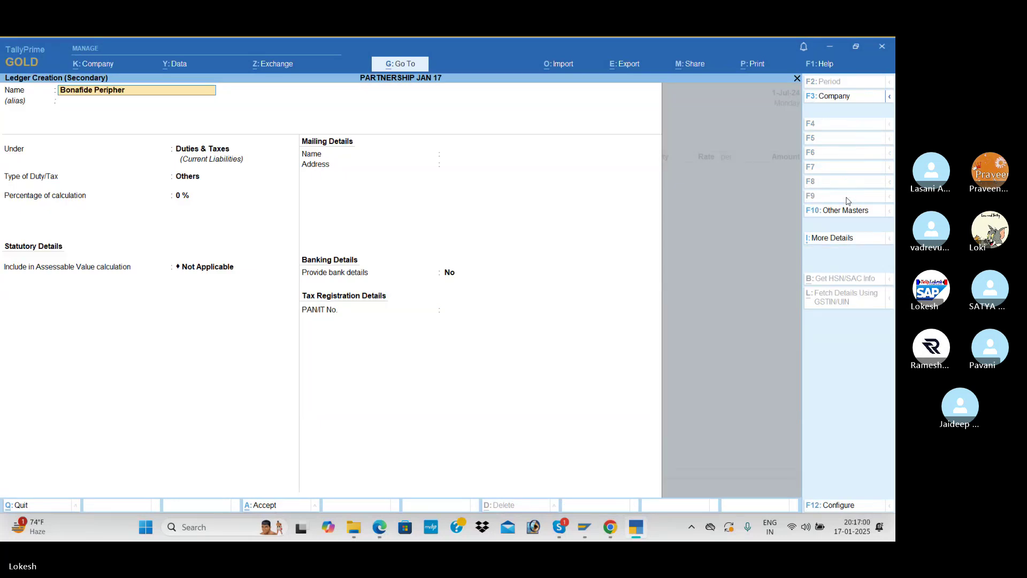
{"action": "key", "text": "Return"}
{"action": "key", "text": "Return"}
{"action": "type", "text": "Sun"}
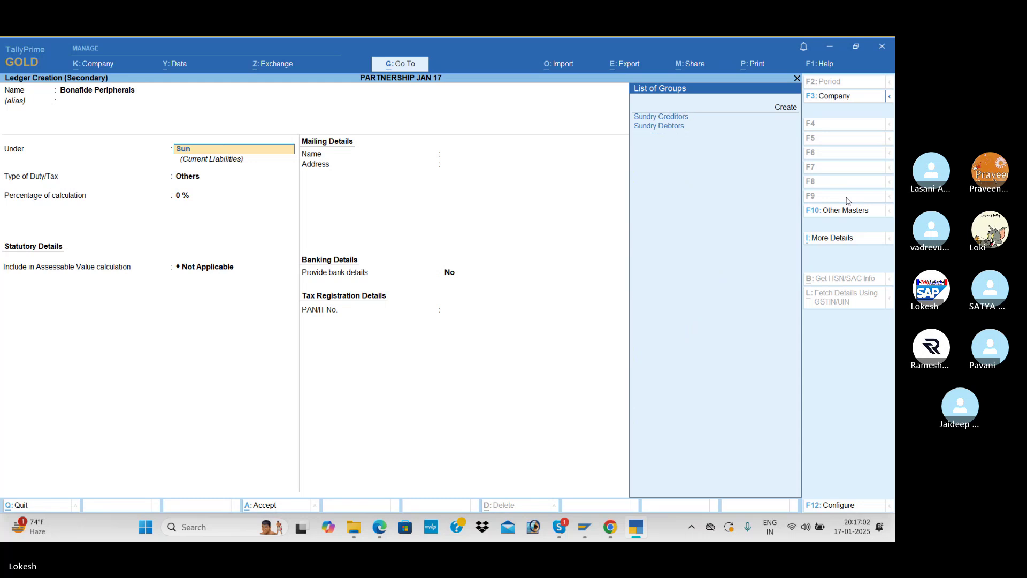
{"action": "key", "text": "Return"}
{"action": "key", "text": "Return"}
{"action": "key", "text": "Return"}
{"action": "key", "text": "Return"}
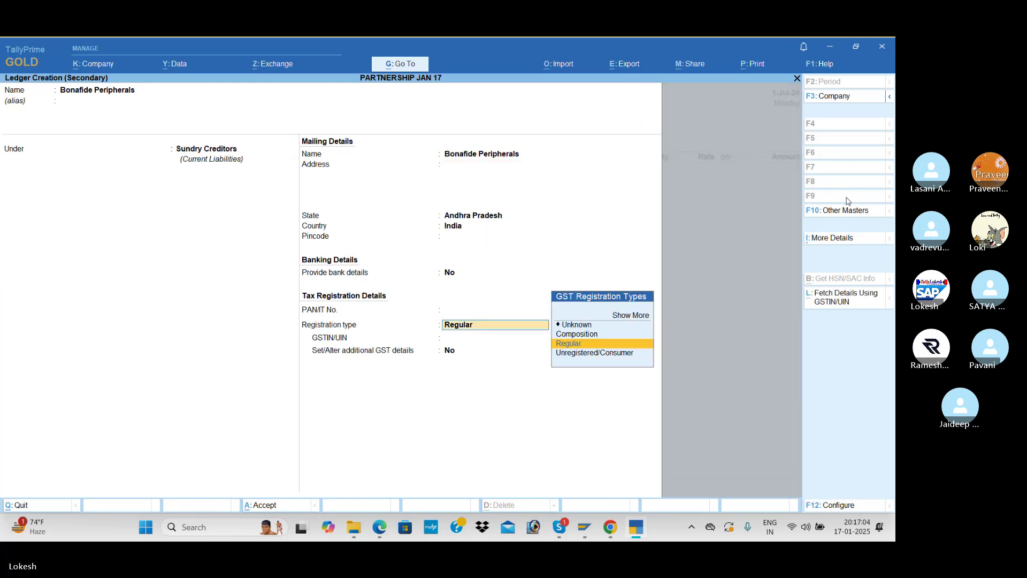
{"action": "key", "text": "Return"}
{"action": "key", "text": "Return"}
{"action": "key", "text": "Return"}
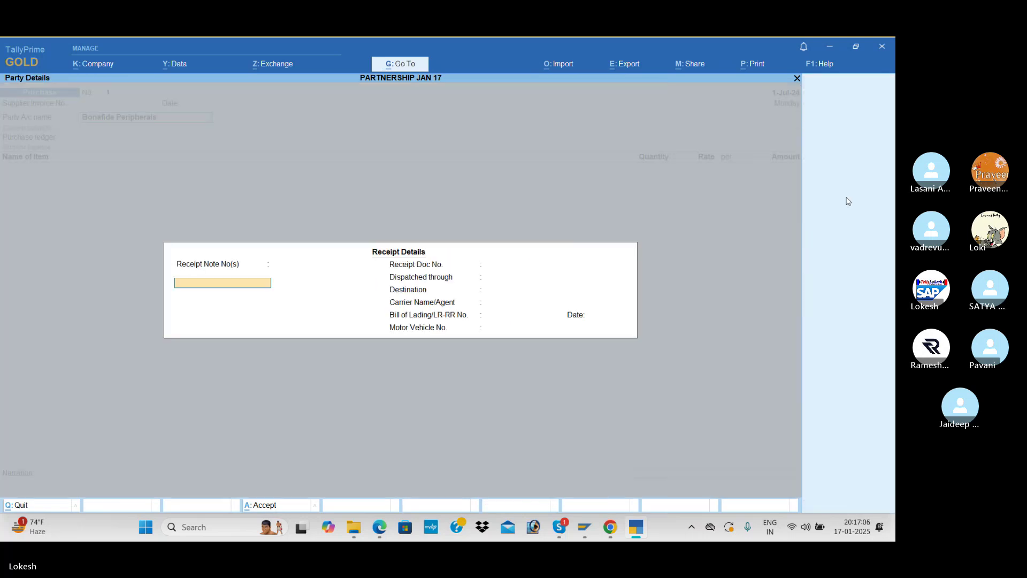
{"action": "key", "text": "ctrl+a"}
{"action": "key", "text": "ctrl+a"}
Create a Purchase ledger under Purchase Accounts with GST applicable and Goods as the type of supply, and use it in the voucher
{"action": "key", "text": "alt+c"}
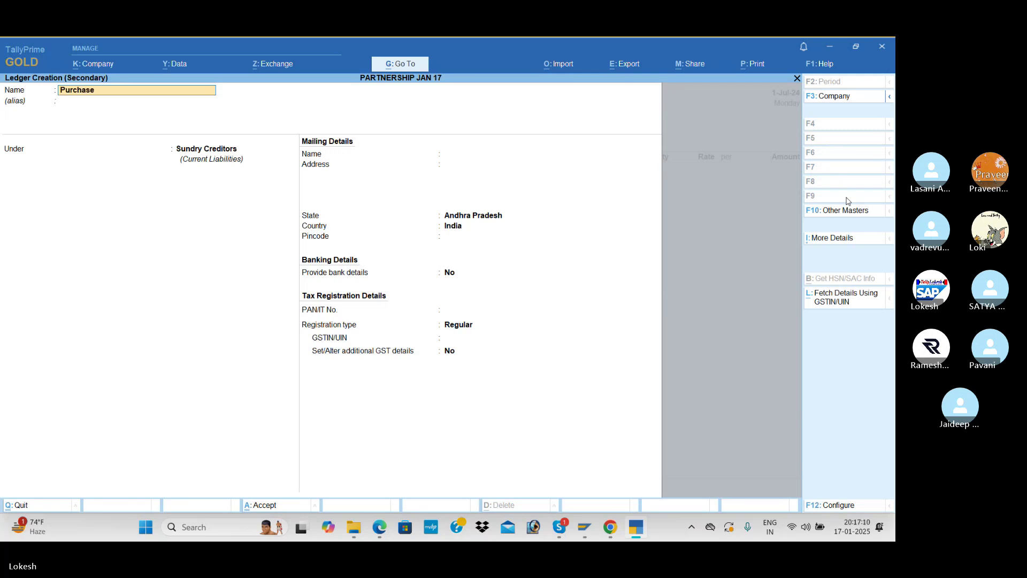
{"action": "key", "text": "Return"}
{"action": "type", "text": "pu"}
{"action": "key", "text": "Return"}
{"action": "key", "text": "Return"}
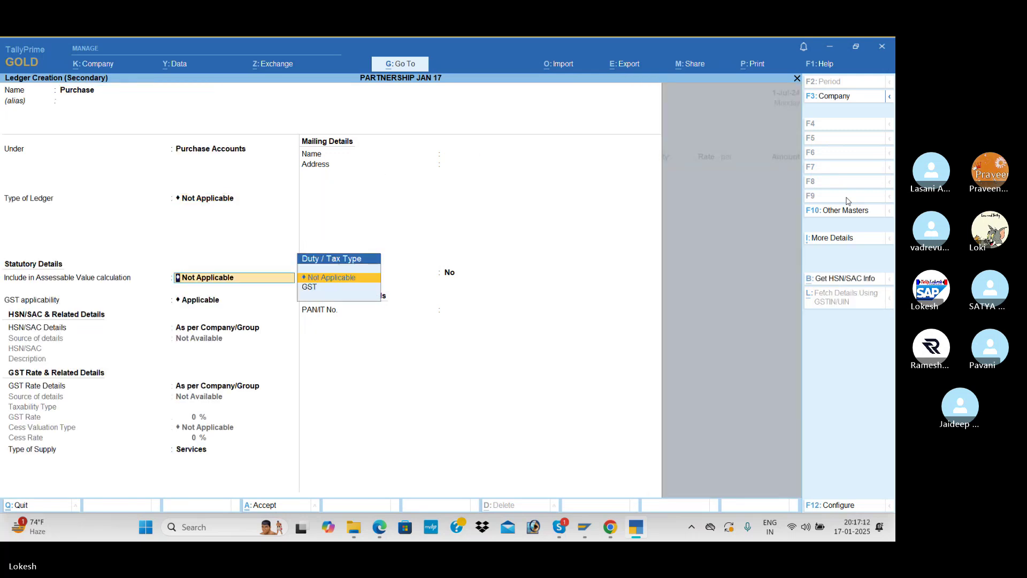
{"action": "key", "text": "Return"}
{"action": "key", "text": "Return"}
{"action": "key", "text": "Return"}
{"action": "key", "text": "Return"}
{"action": "key", "text": "BackSpace"}
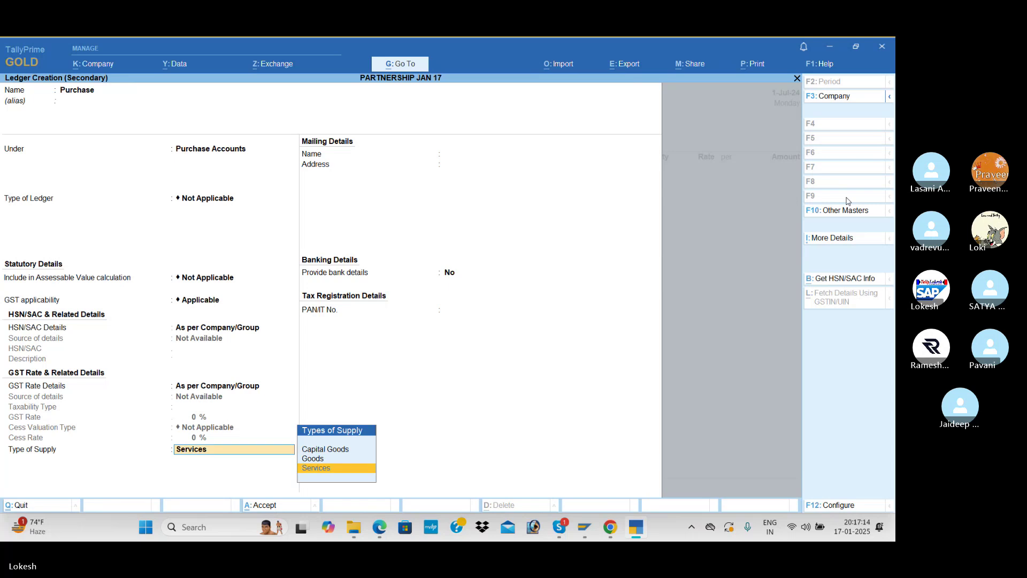
{"action": "key", "text": "Up"}
{"action": "key", "text": "Return"}
{"action": "key", "text": "Return"}
{"action": "key", "text": "Return"}
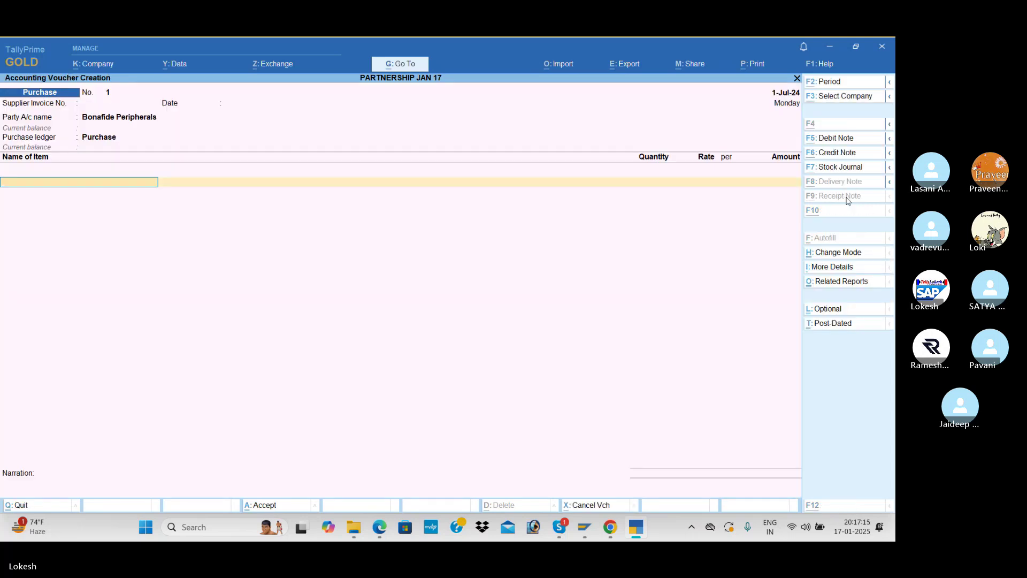
Add Processors to the purchase voucher with a quantity of 50 nos at a rate of 5,100
{"action": "key", "text": "alt+Tab"}
{"action": "key", "text": "alt+Tab"}
{"action": "type", "text": "Pro"}
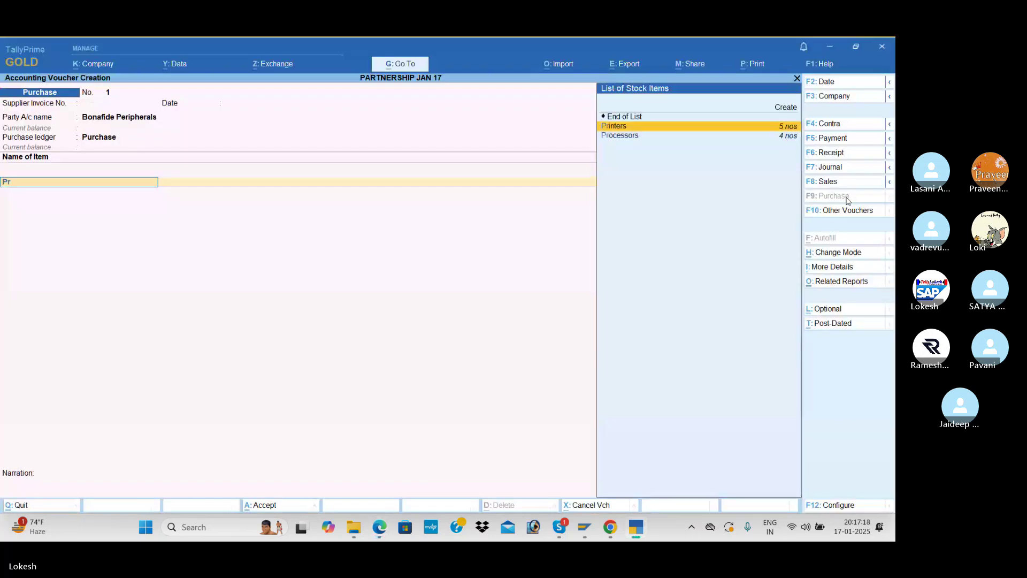
{"action": "key", "text": "Return"}
{"action": "key", "text": "alt+Tab"}
{"action": "key", "text": "alt+Tab"}
{"action": "type", "text": "50"}
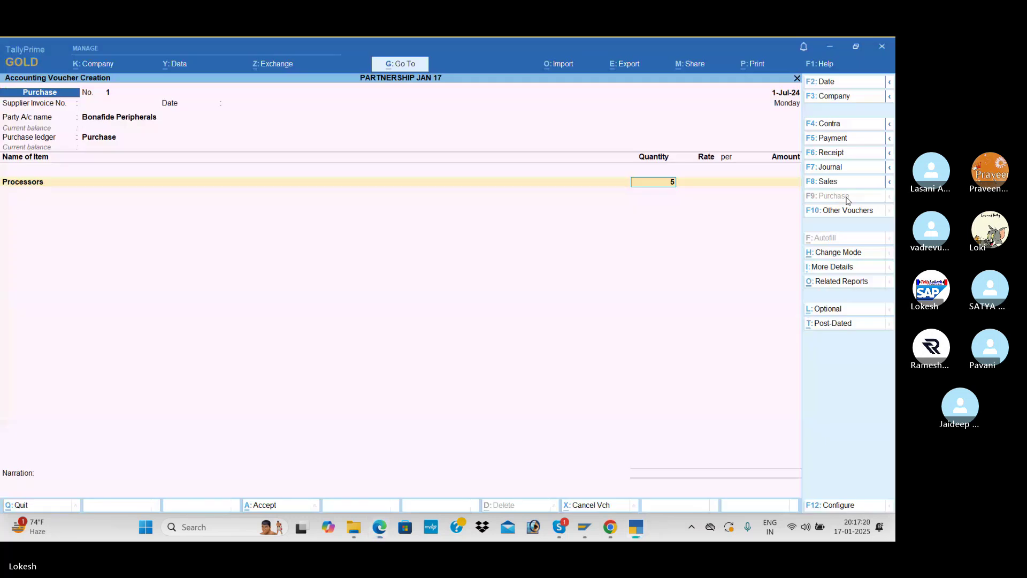
{"action": "key", "text": "Return"}
{"action": "key", "text": "alt+Tab"}
{"action": "key", "text": "alt+Tab"}
{"action": "type", "text": "5"}
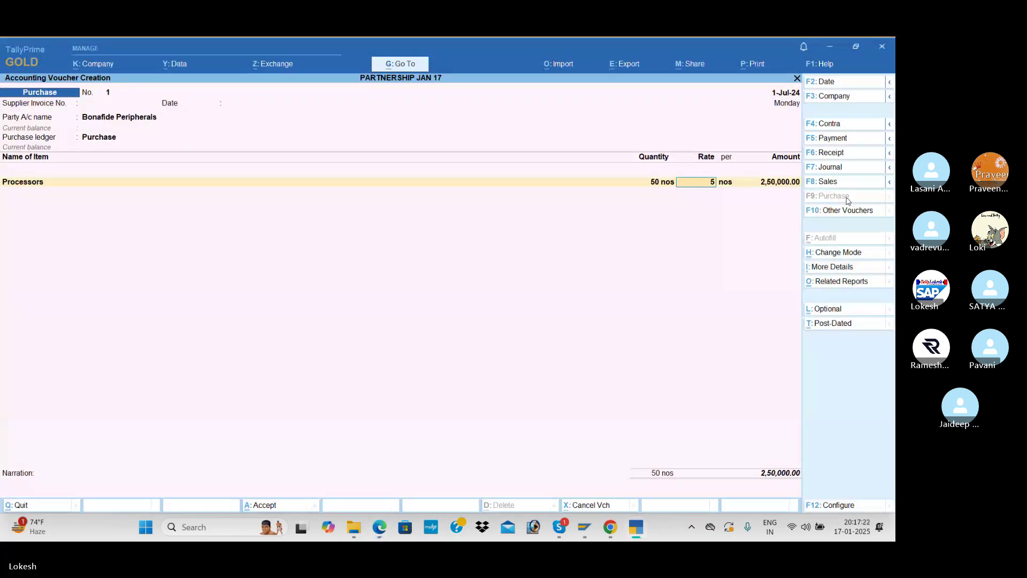
{"action": "type", "text": "100"}
{"action": "key", "text": "Return"}
{"action": "key", "text": "Return"}
Add Hard Disk to the purchase voucher with a quantity of 25 nos at a rate of 2,800
{"action": "key", "text": "alt+Tab"}
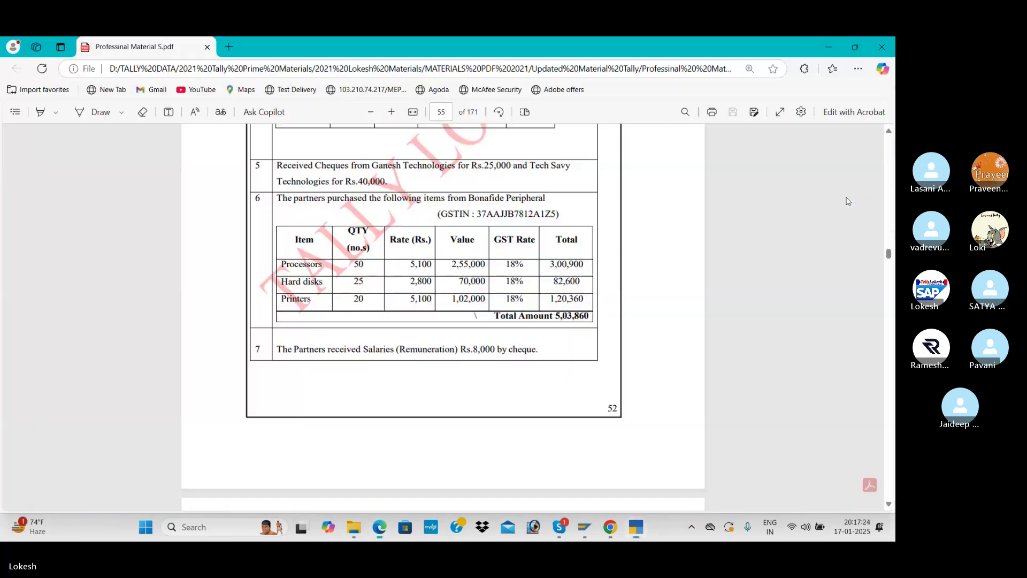
{"action": "key", "text": "alt+Tab"}
{"action": "key", "text": "Return"}
{"action": "key", "text": "alt+Tab"}
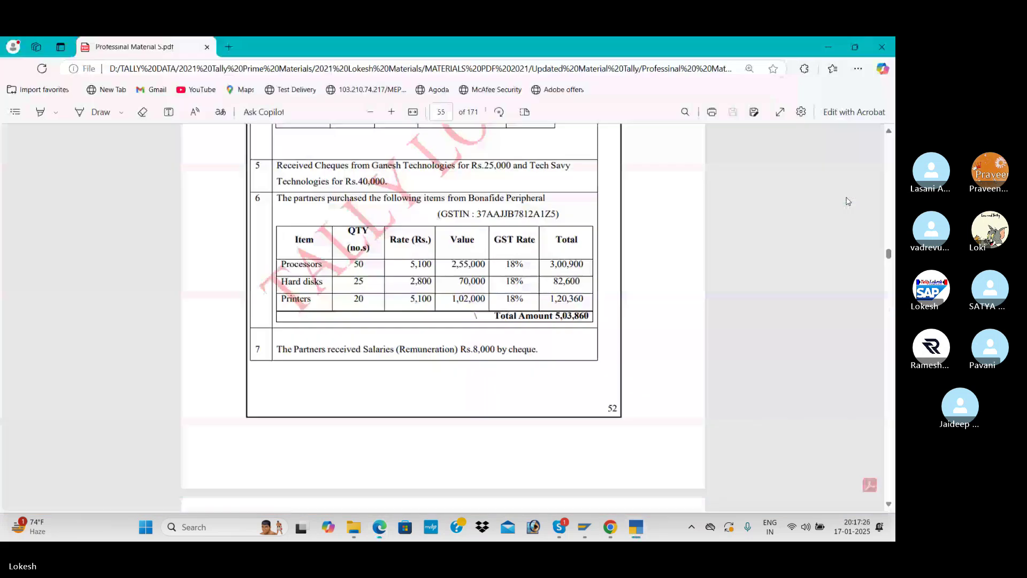
{"action": "key", "text": "alt+Tab"}
{"action": "type", "text": "25"}
{"action": "key", "text": "Return"}
{"action": "type", "text": "2800"}
{"action": "key", "text": "Return"}
{"action": "key", "text": "alt+Tab"}
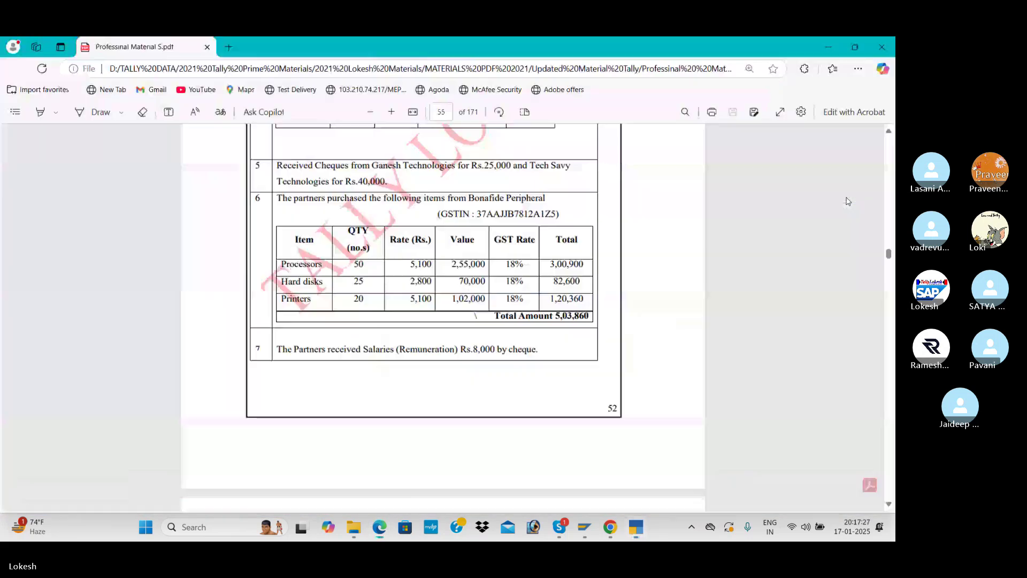
{"action": "key", "text": "alt+Tab"}
{"action": "type", "text": "2"}
{"action": "key", "text": "Return"}
{"action": "key", "text": "Return"}
{"action": "key", "text": "Return"}
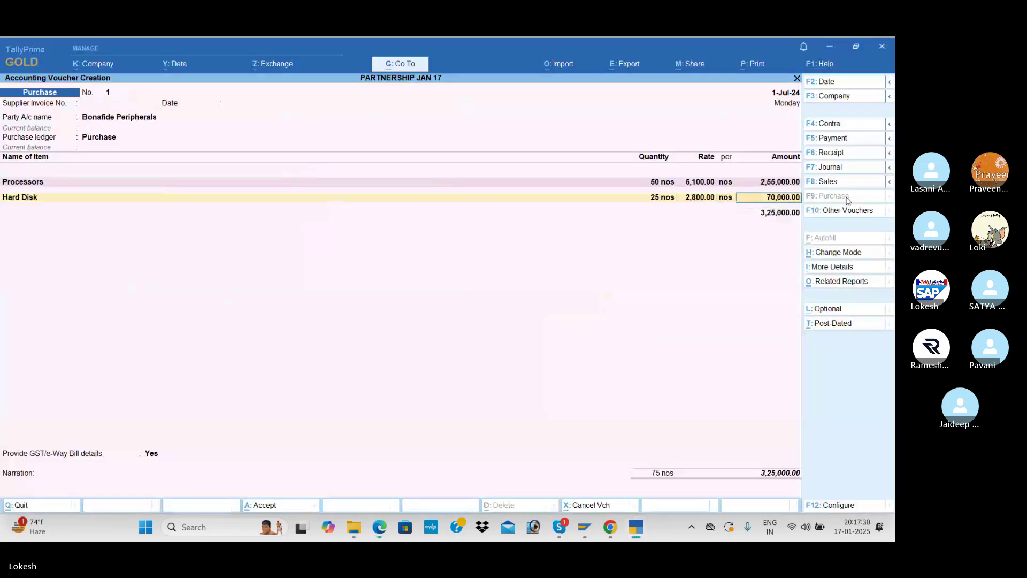
Add Printers to the purchase voucher with a quantity of 20 nos at a rate of 5,100
{"action": "key", "text": "alt+Tab"}
{"action": "key", "text": "alt+Tab"}
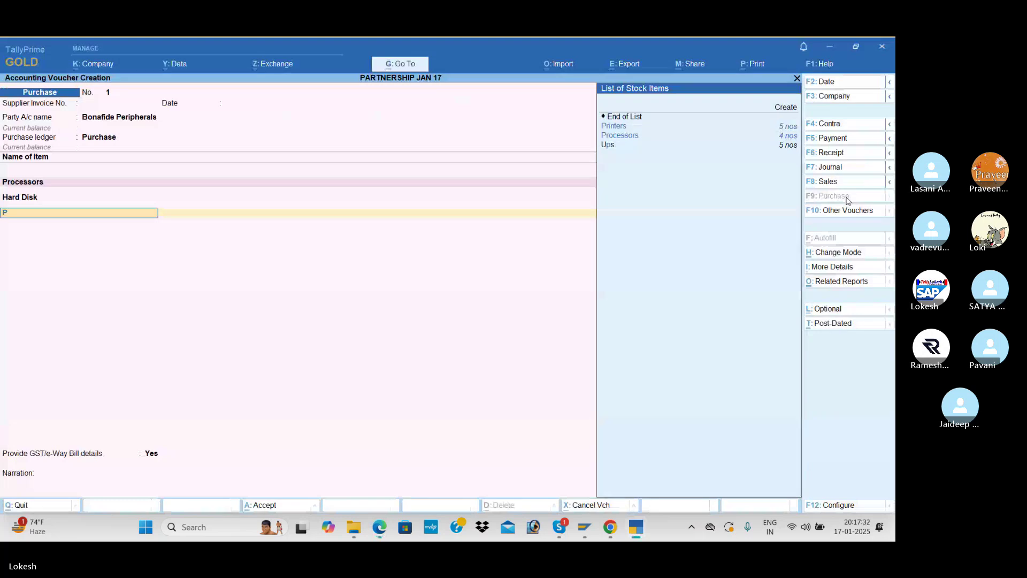
{"action": "type", "text": "p"}
{"action": "key", "text": "Return"}
{"action": "key", "text": "alt+Tab"}
{"action": "key", "text": "alt+Tab"}
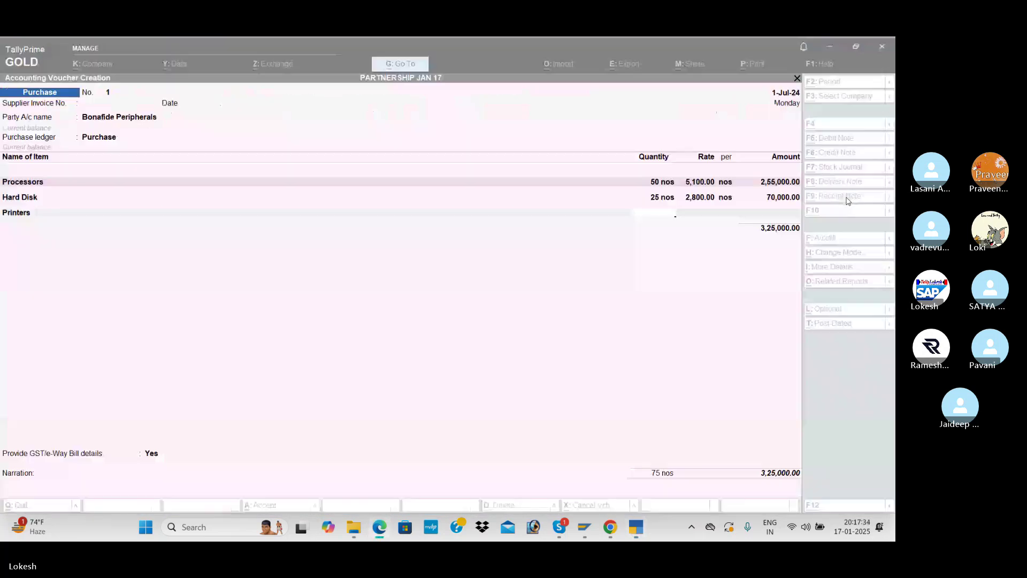
{"action": "type", "text": "20"}
{"action": "key", "text": "Return"}
{"action": "key", "text": "alt+Tab"}
{"action": "key", "text": "alt+Tab"}
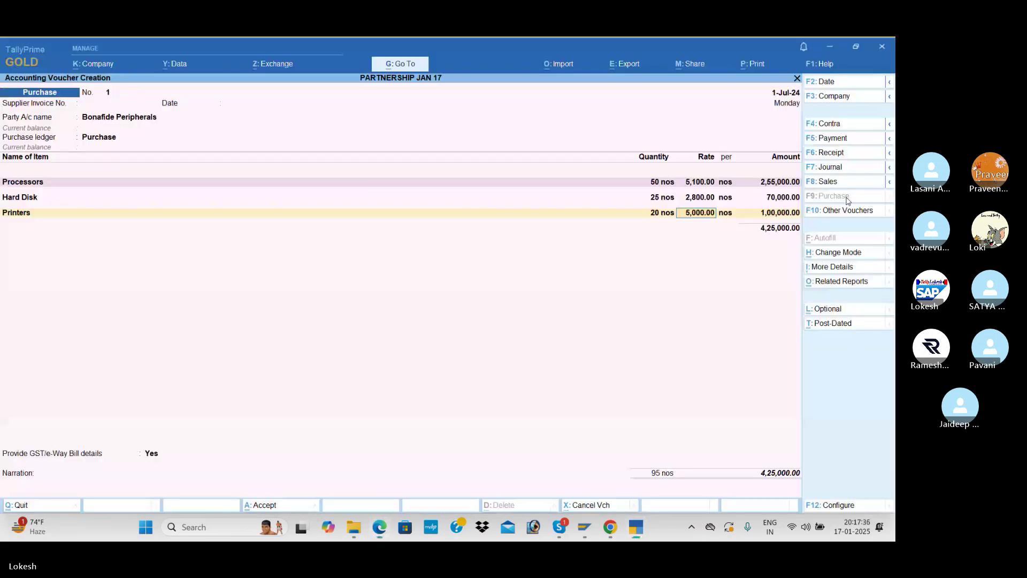
{"action": "type", "text": "5100"}
{"action": "key", "text": "Return"}
{"action": "key", "text": "Return"}
{"action": "key", "text": "Return"}
Add the CGST and SGST tax ledgers below the items of the purchase voucher
{"action": "type", "text": "cg"}
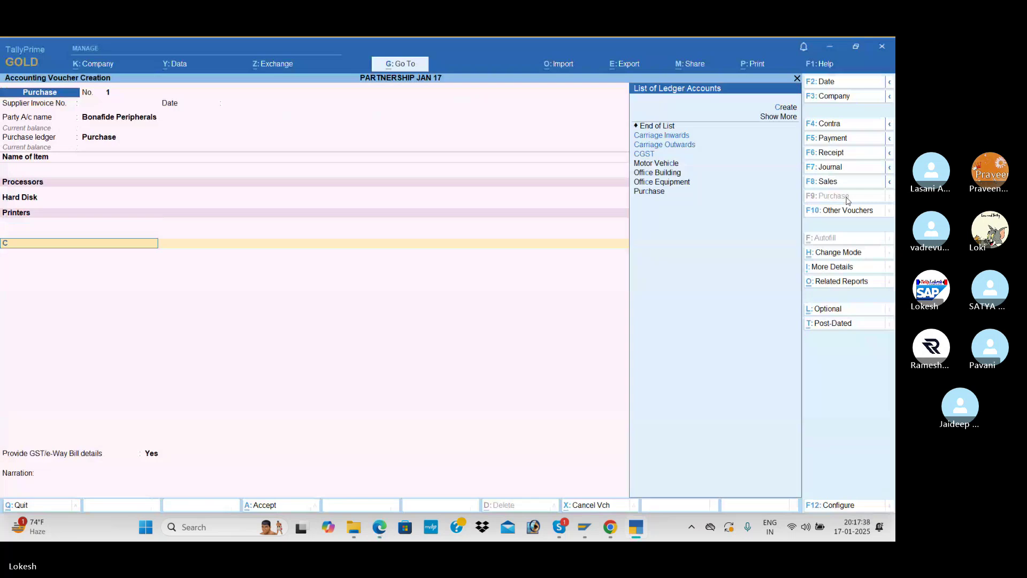
{"action": "key", "text": "Return"}
{"action": "key", "text": "Return"}
{"action": "type", "text": "s"}
{"action": "key", "text": "Return"}
{"action": "key", "text": "Return"}
{"action": "key", "text": "Return"}
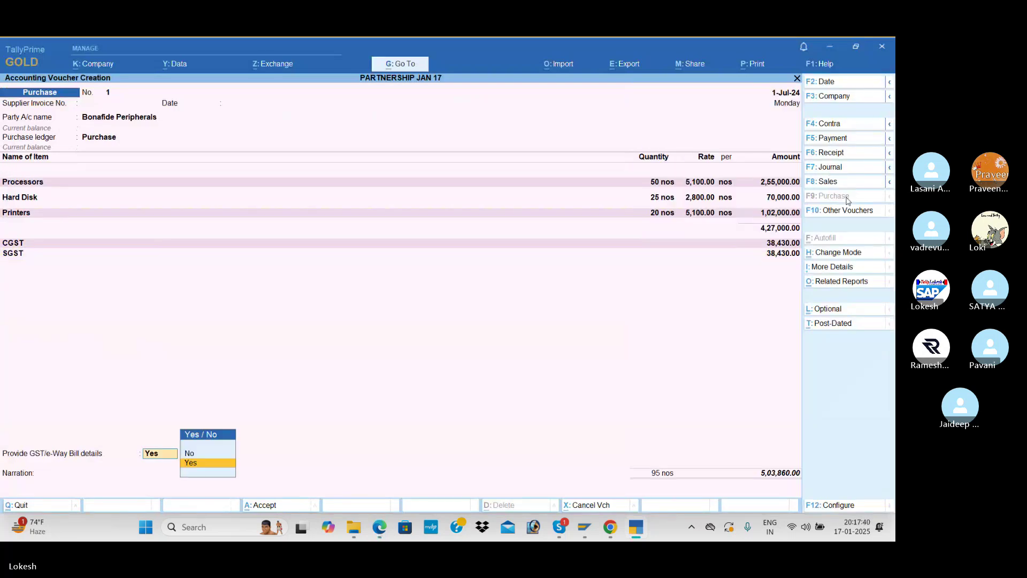
Set the GST/e-Way Bill details option to No, check the voucher against the PDF exercise and save it
{"action": "key", "text": "n"}
{"action": "key", "text": "alt+Tab"}
{"action": "key", "text": "alt+Tab"}
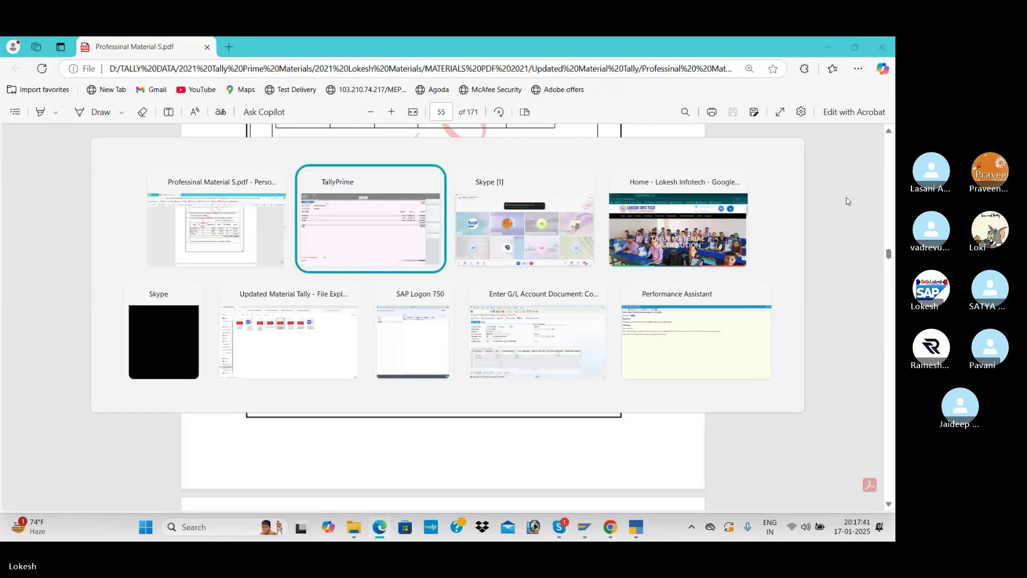
{"action": "key", "text": "Return"}
{"action": "key", "text": "Return"}
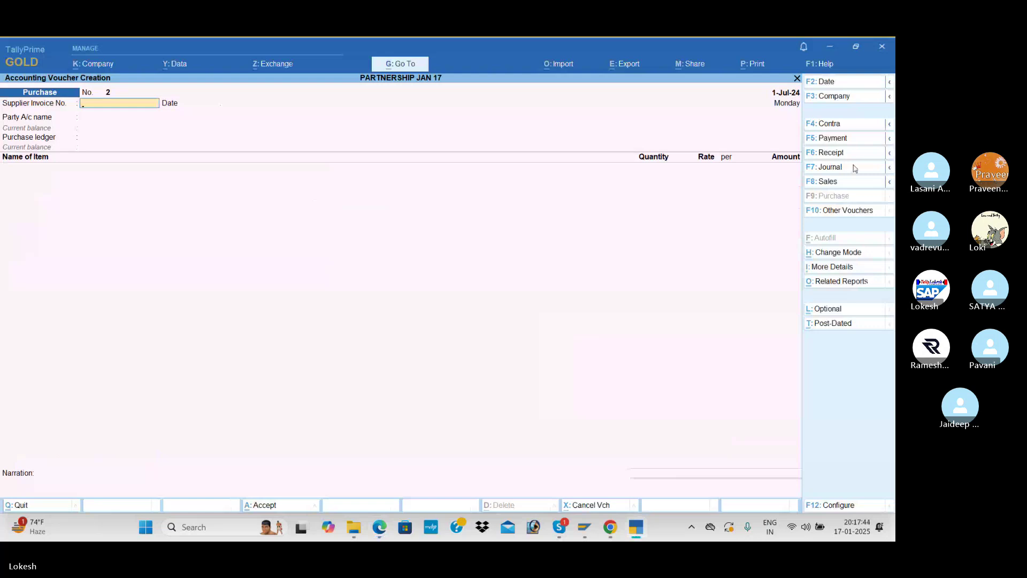
Start a payment voucher and create its debit ledger Remuneration under Indirect Expenses
{"action": "left_click", "coordinate": [845, 140]}
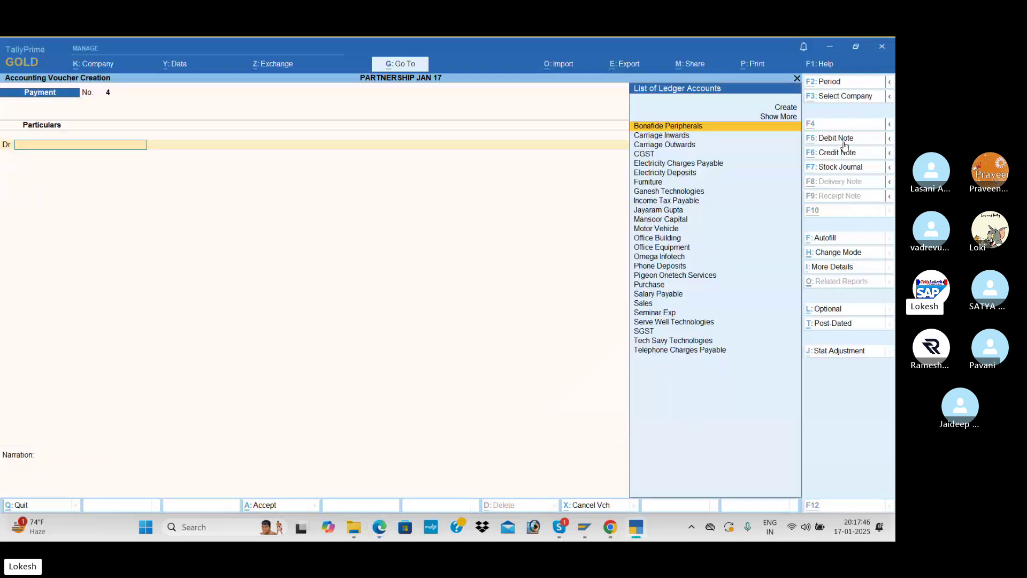
{"action": "key", "text": "alt+c"}
{"action": "key", "text": "alt+Tab"}
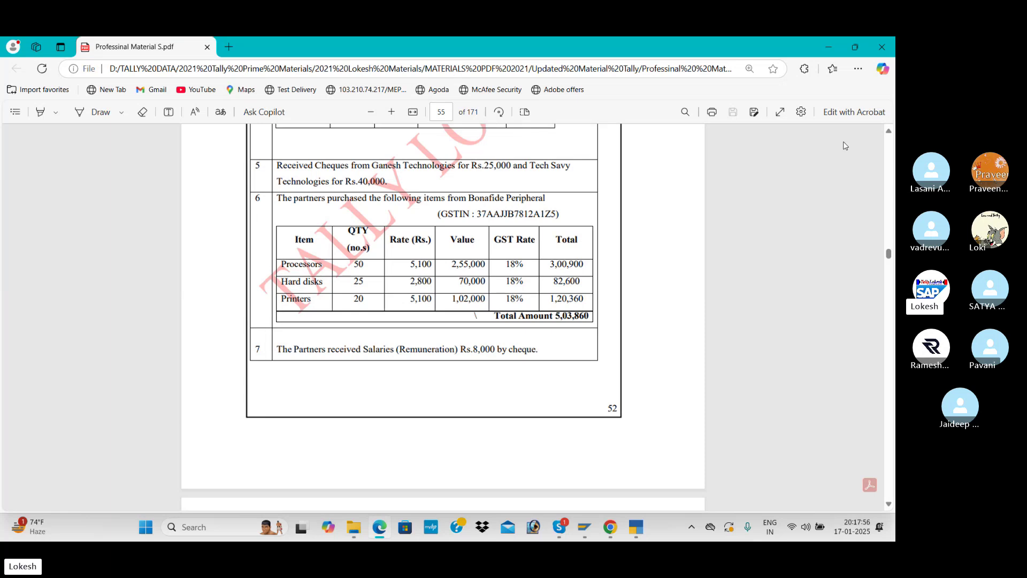
{"action": "key", "text": "super+Tab"}
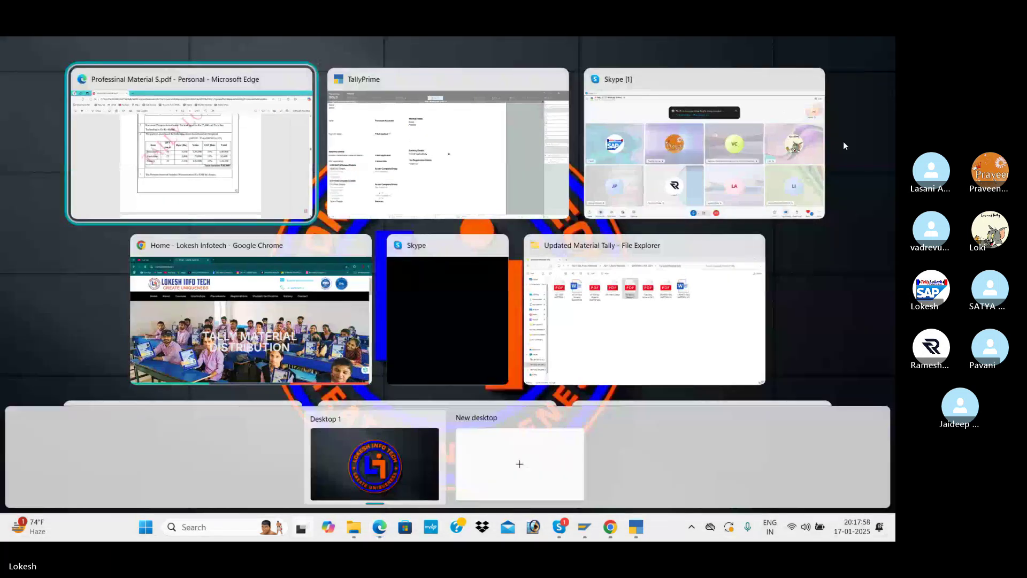
{"action": "key", "text": "Escape"}
{"action": "key", "text": "alt+Tab"}
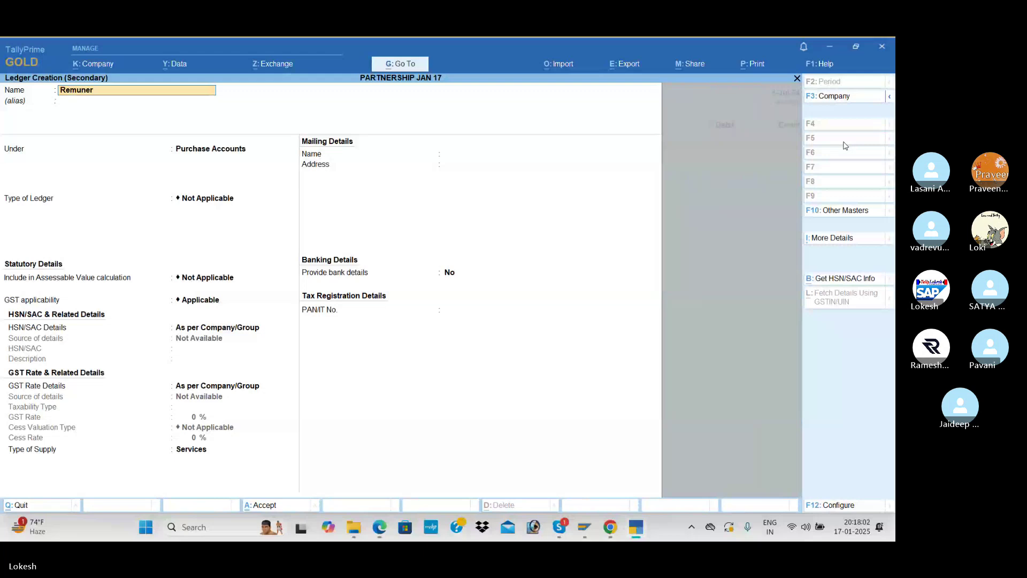
{"action": "key", "text": "Return"}
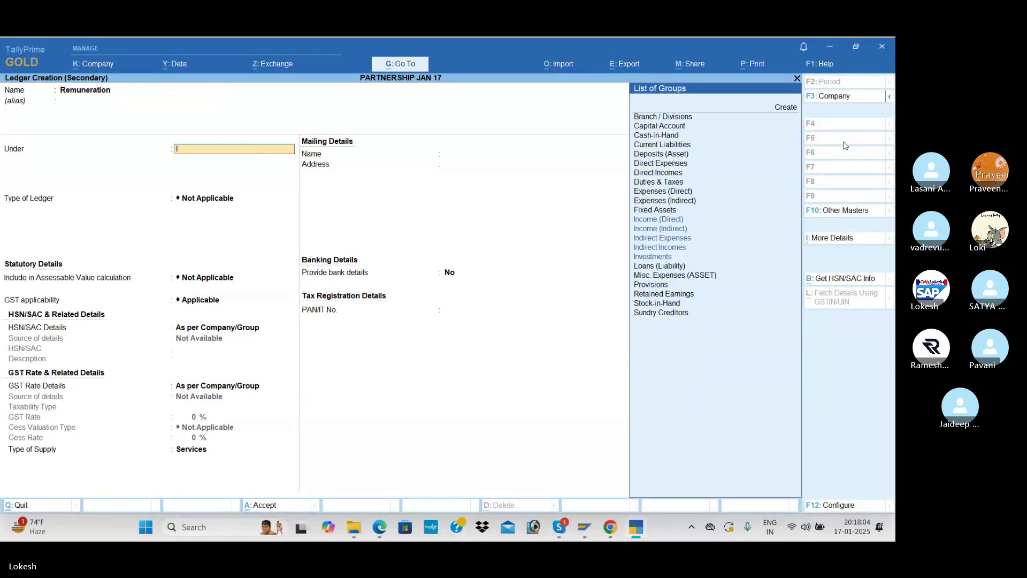
{"action": "type", "text": "Ind"}
{"action": "key", "text": "Return"}
{"action": "key", "text": "ctrl+a"}
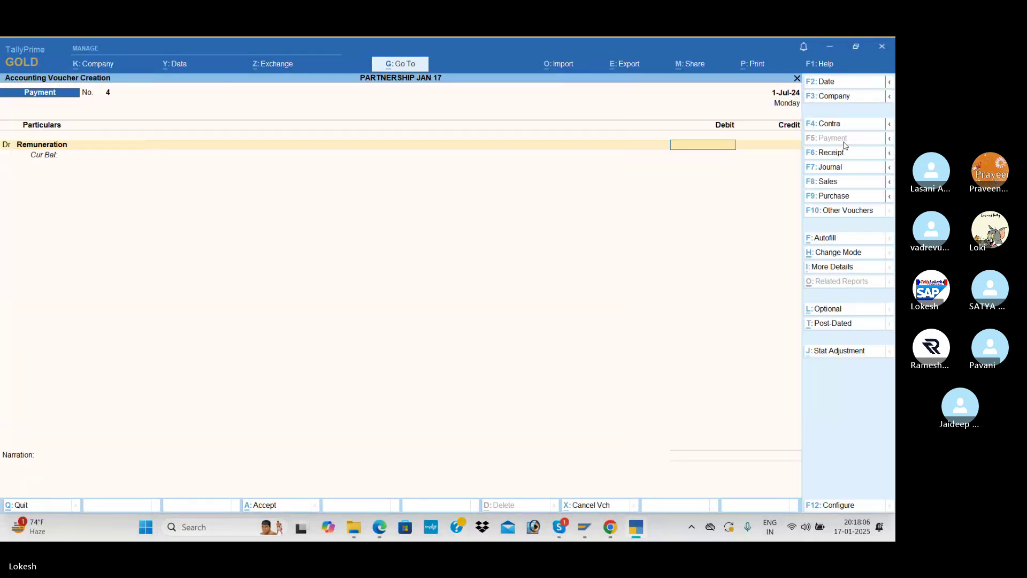
Debit Remuneration with 8,000, credit Uti Bank and save the payment voucher
{"action": "key", "text": "alt+Tab"}
{"action": "key", "text": "alt+Tab"}
{"action": "key", "text": "Return"}
{"action": "type", "text": "u"}
{"action": "key", "text": "Return"}
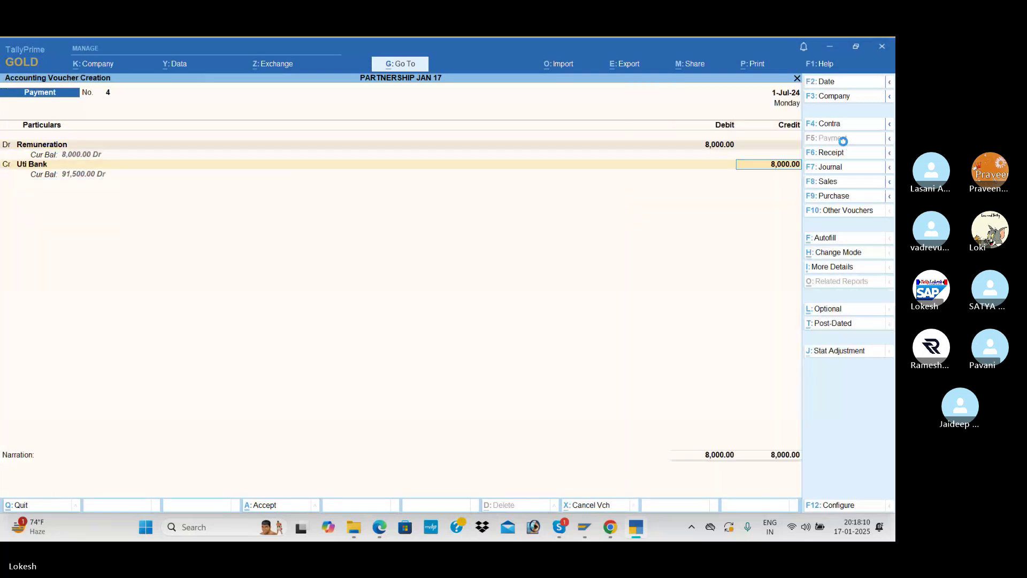
{"action": "key", "text": "Return"}
{"action": "key", "text": "ctrl+a"}
{"action": "key", "text": "Return"}
{"action": "key", "text": "Return"}
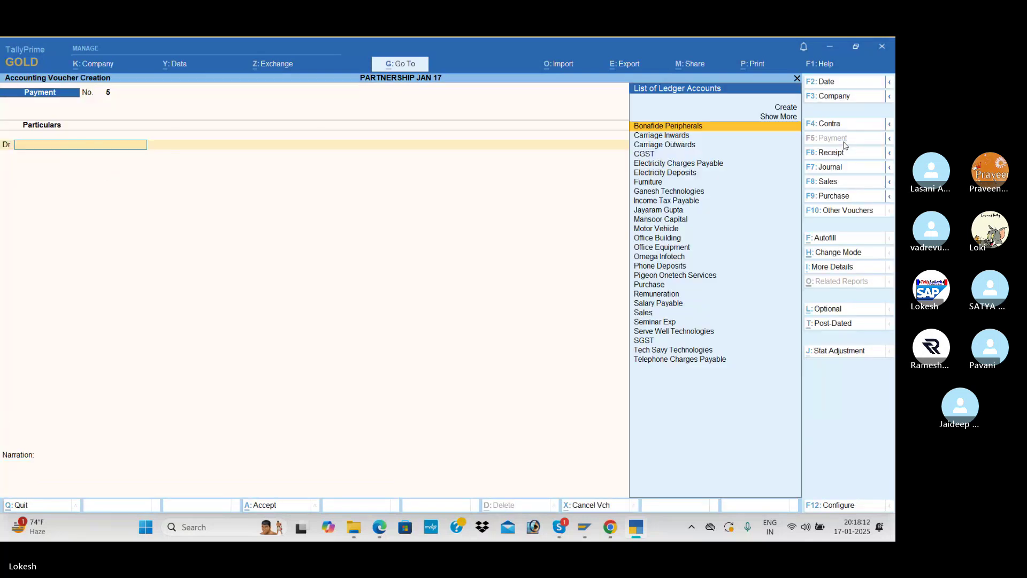
Review the vouchers recorded on 1-Jul-24 in the Day Book
{"action": "key", "text": "Escape"}
{"action": "key", "text": "Down"}
{"action": "key", "text": "Return"}
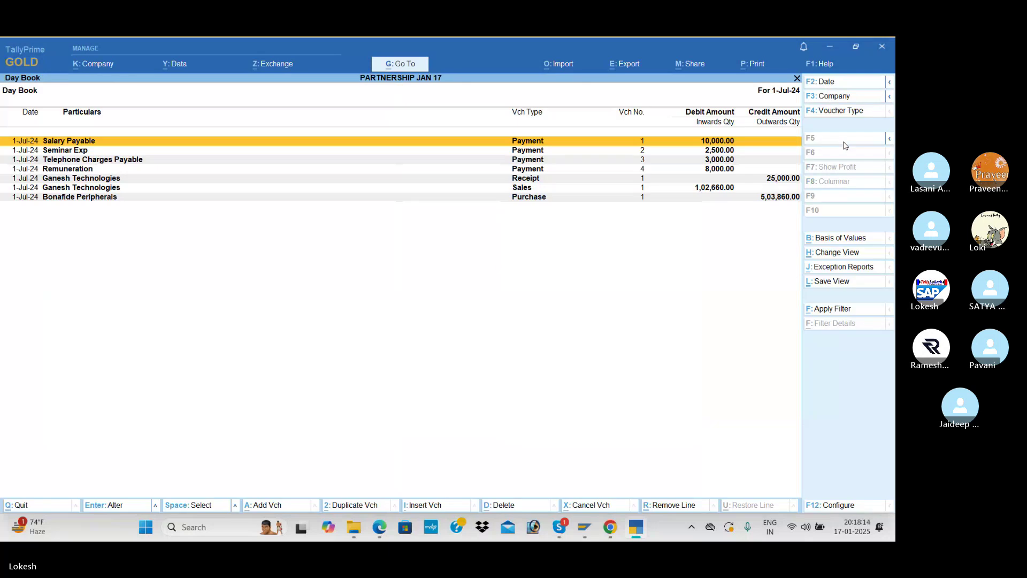
{"action": "key", "text": "Down"}
{"action": "key", "text": "Down"}
{"action": "key", "text": "Down"}
{"action": "key", "text": "Down"}
{"action": "key", "text": "Escape"}
Examine the Profit & Loss account in detailed view, going through its stock, purchase and expense lines down to the net profit
{"action": "key", "text": "Down"}
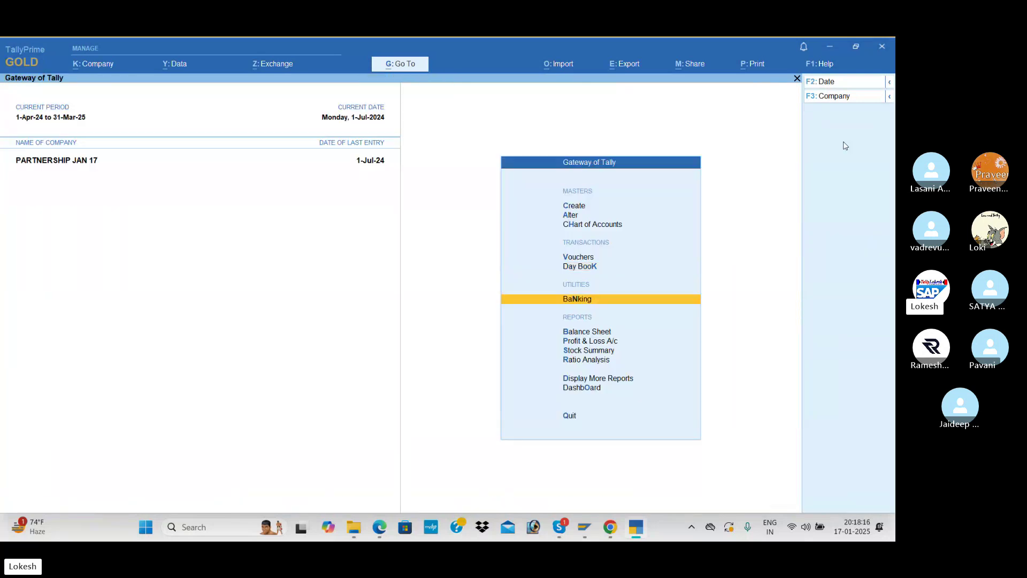
{"action": "key", "text": "Down"}
{"action": "key", "text": "Down"}
{"action": "key", "text": "Return"}
{"action": "key", "text": "alt+f5"}
{"action": "key", "text": "Down"}
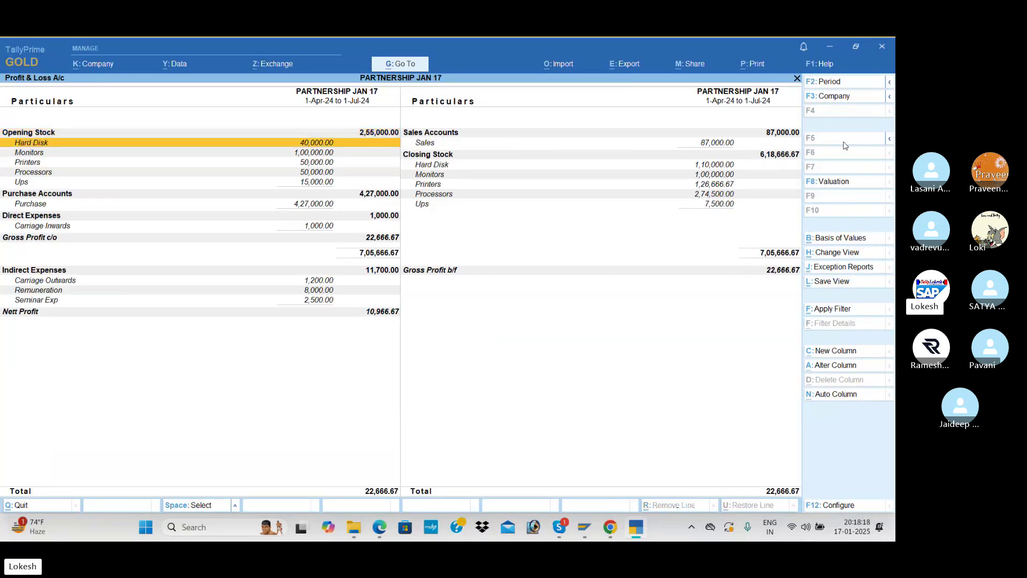
{"action": "key", "text": "Down"}
{"action": "key", "text": "Down"}
{"action": "key", "text": "Down"}
{"action": "key", "text": "Down"}
{"action": "key", "text": "Down"}
{"action": "key", "text": "Down"}
{"action": "key", "text": "Down"}
{"action": "key", "text": "Down"}
{"action": "key", "text": "Down"}
{"action": "key", "text": "Down"}
{"action": "key", "text": "Down"}
{"action": "key", "text": "Down"}
{"action": "key", "text": "Down"}
{"action": "key", "text": "Down"}
{"action": "key", "text": "Down"}
Find the July Month Profit & Loss account in the PDF material and compare it with the Tally report
{"action": "key", "text": "alt+Tab"}
{"action": "scroll", "coordinate": [845, 145], "scroll_direction": "down", "scroll_amount": 3}
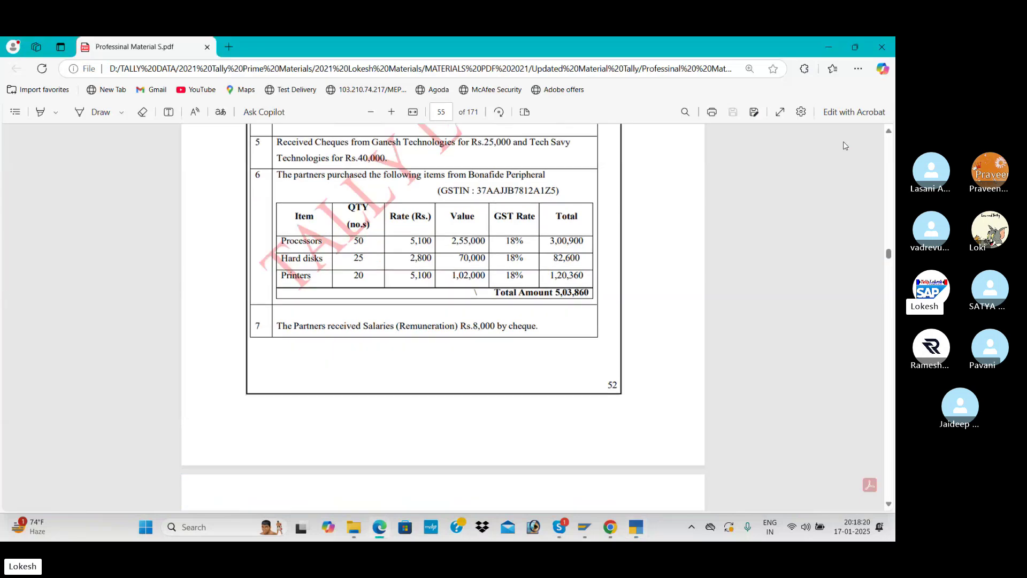
{"action": "scroll", "coordinate": [845, 145], "scroll_direction": "down", "scroll_amount": 20}
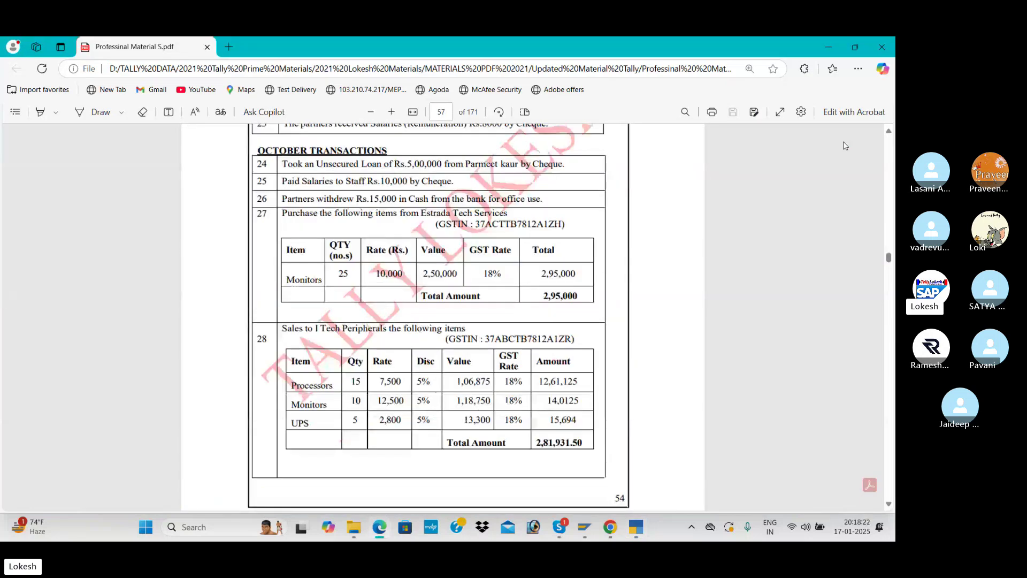
{"action": "scroll", "coordinate": [844, 145], "scroll_direction": "down", "scroll_amount": 20}
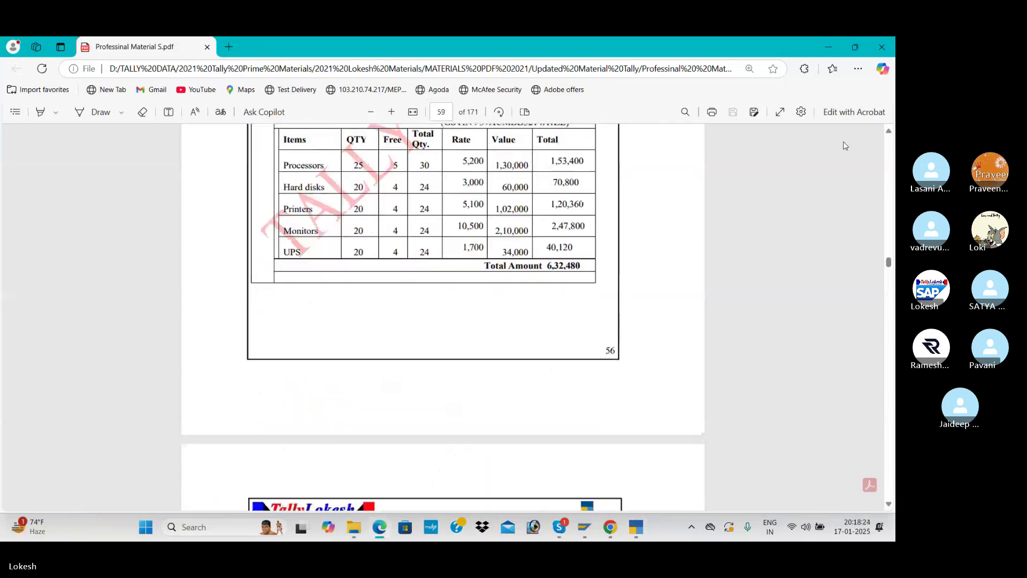
{"action": "scroll", "coordinate": [844, 145], "scroll_direction": "down", "scroll_amount": 20}
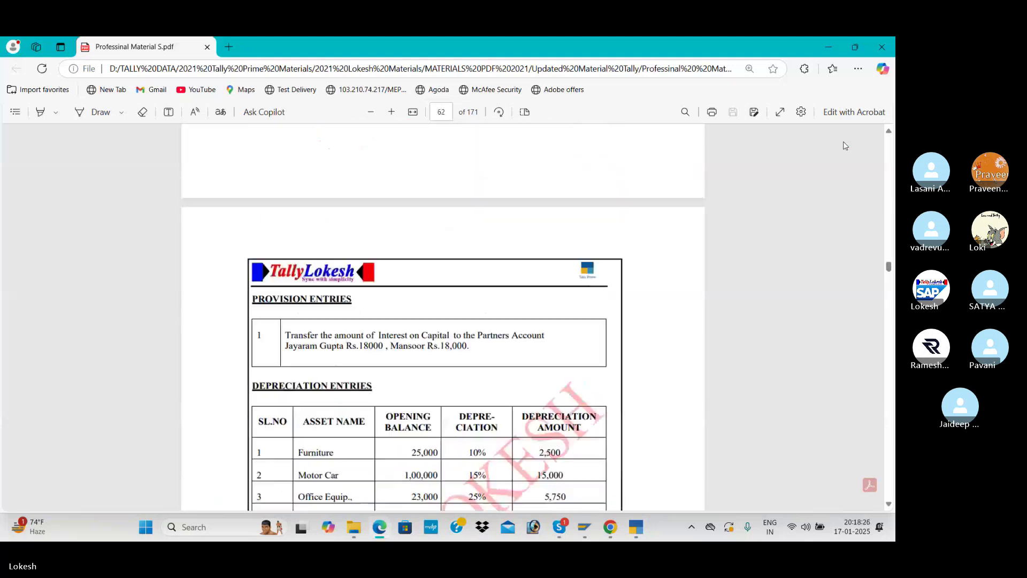
{"action": "scroll", "coordinate": [844, 145], "scroll_direction": "down", "scroll_amount": 10}
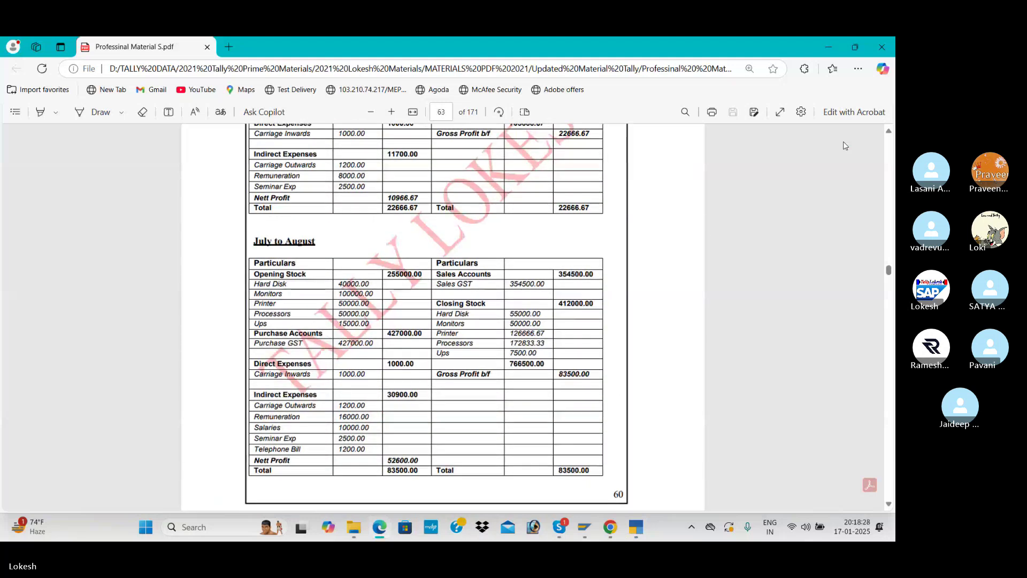
{"action": "scroll", "coordinate": [844, 145], "scroll_direction": "up", "scroll_amount": 3}
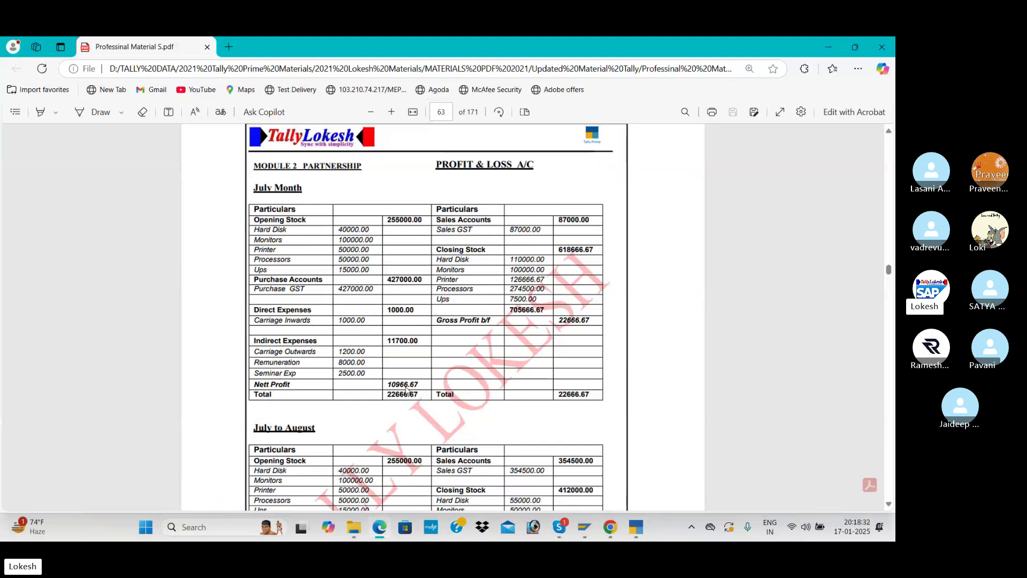
{"action": "key", "text": "alt+Tab"}
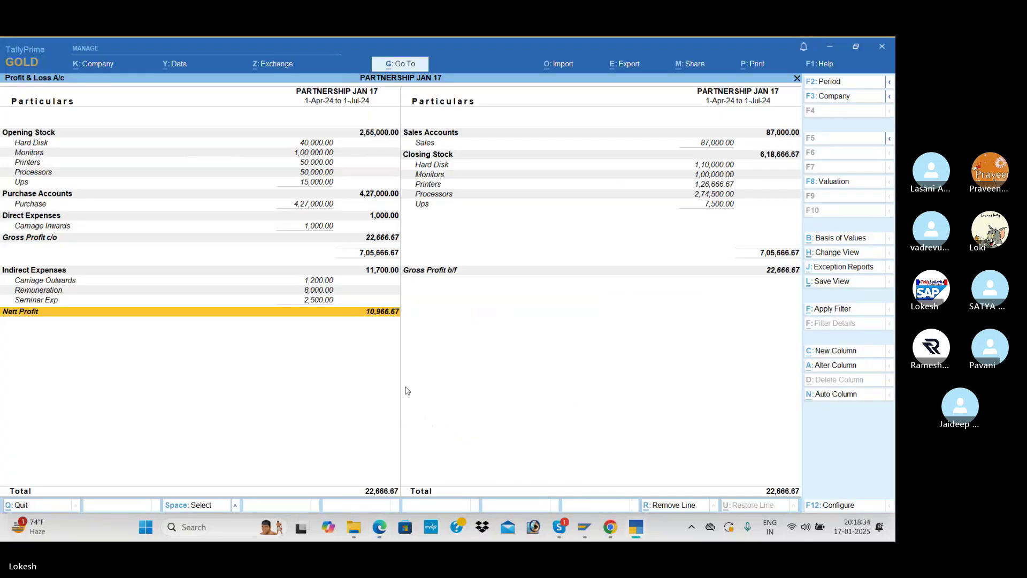
Open the Stock Summary and configure it to show goods inwards and goods outwards
{"action": "key", "text": "Escape"}
{"action": "key", "text": "Down"}
{"action": "key", "text": "Return"}
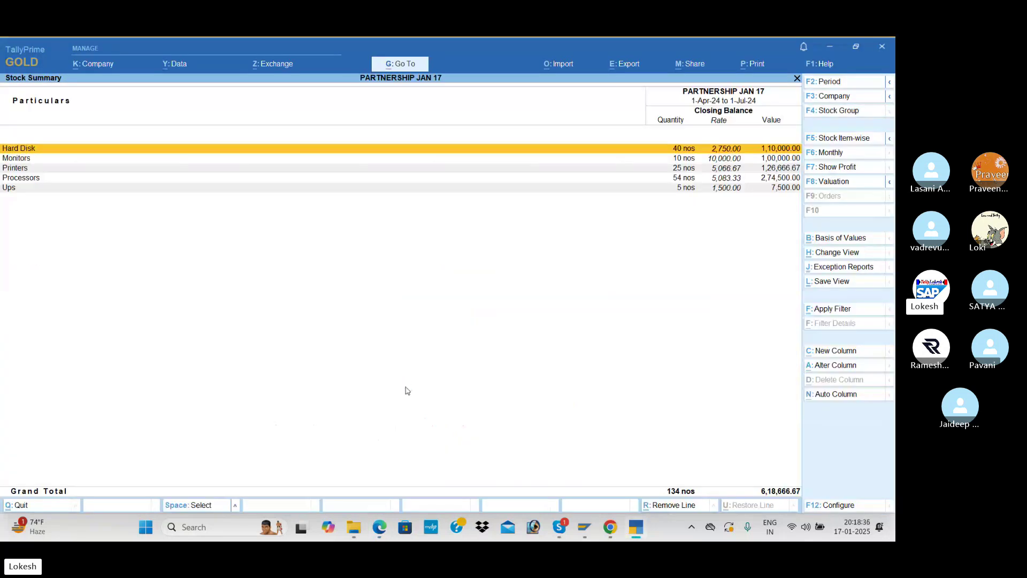
{"action": "left_click", "coordinate": [834, 506]}
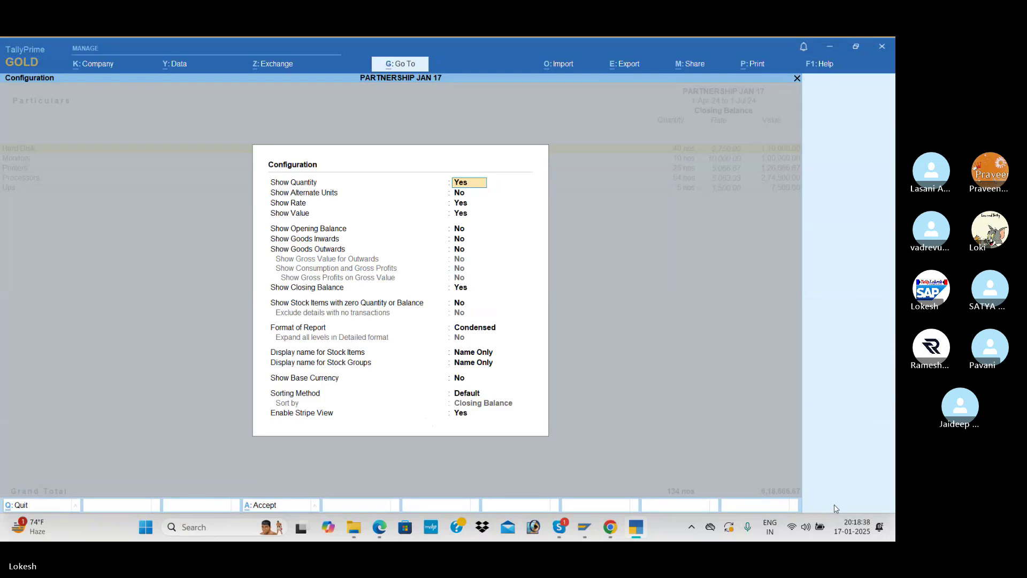
{"action": "key", "text": "Return"}
{"action": "key", "text": "Return"}
{"action": "key", "text": "Return"}
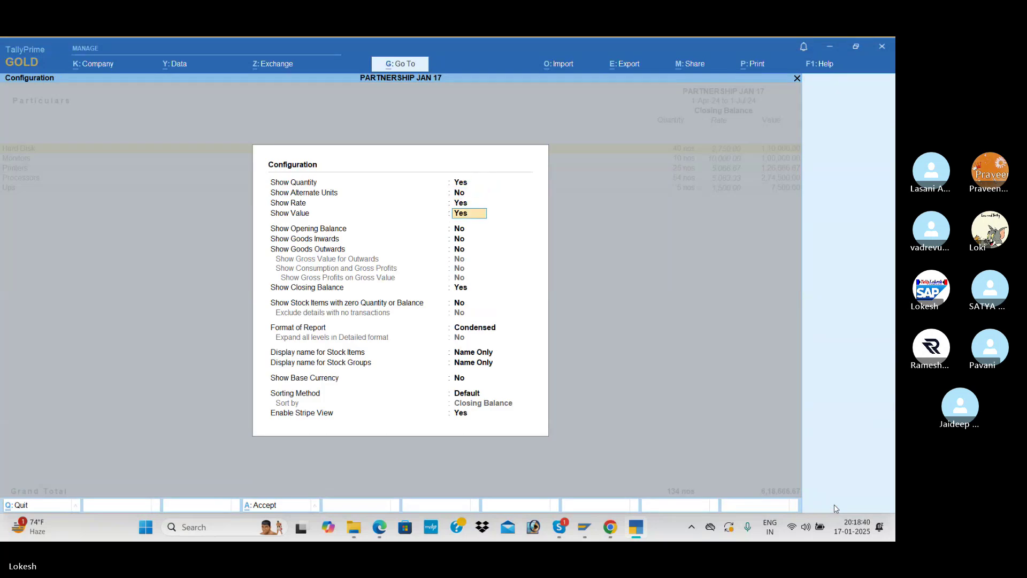
{"action": "key", "text": "Return"}
{"action": "key", "text": "Return"}
{"action": "key", "text": "y"}
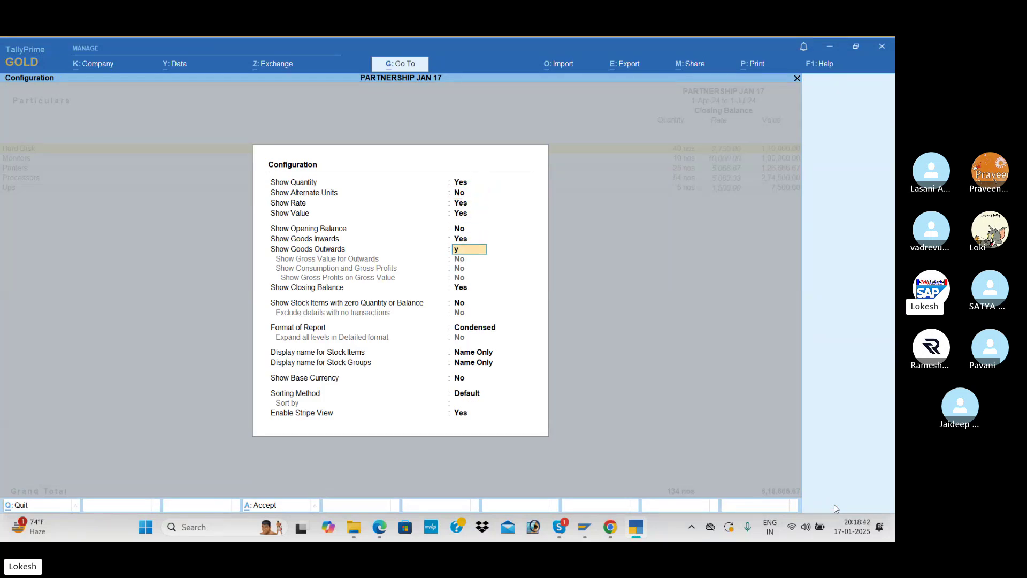
{"action": "key", "text": "y"}
{"action": "key", "text": "ctrl+a"}
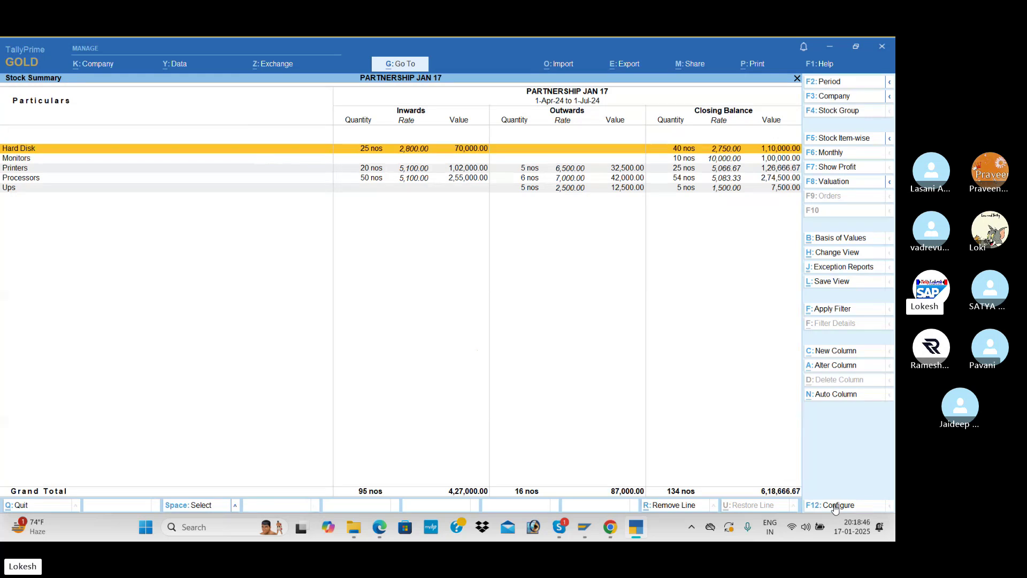
Leave the Stock Summary and view the company Dashboard
{"action": "key", "text": "Escape"}
{"action": "key", "text": "Down"}
{"action": "key", "text": "Down"}
{"action": "key", "text": "Down"}
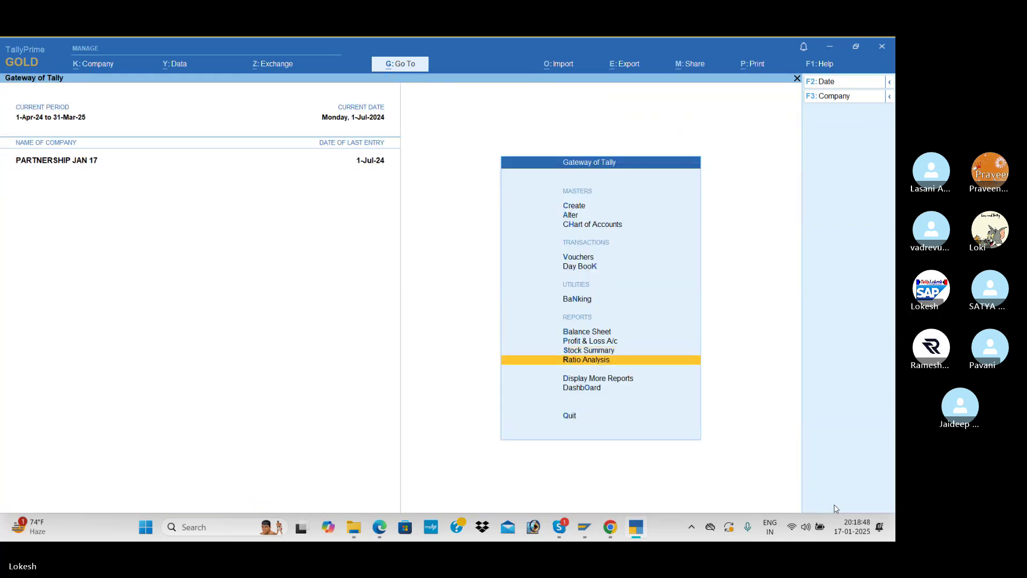
{"action": "key", "text": "Return"}
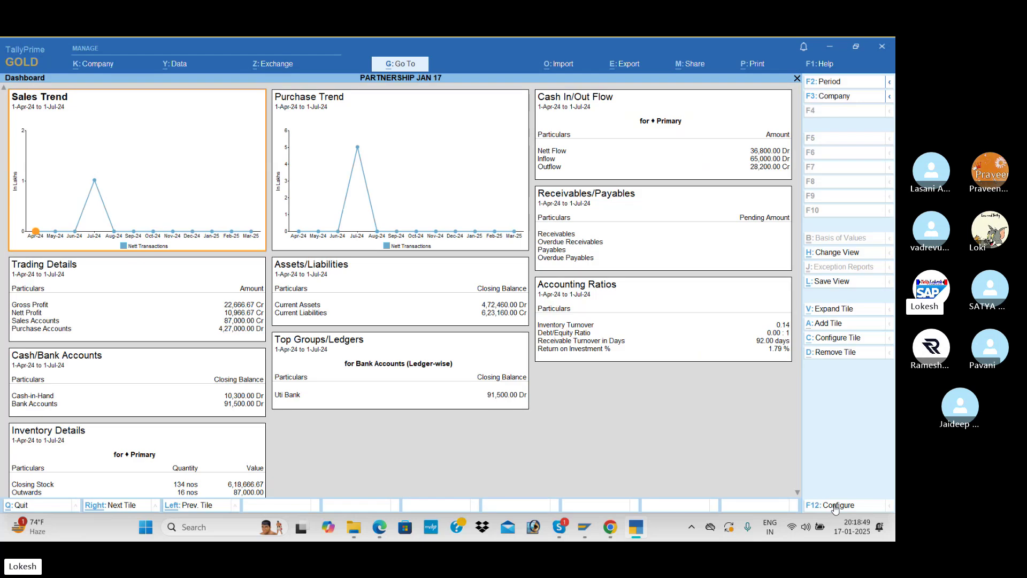
View the Trial Balance in detailed form and return to the additional reports list
{"action": "key", "text": "Escape"}
{"action": "key", "text": "Up"}
{"action": "key", "text": "Return"}
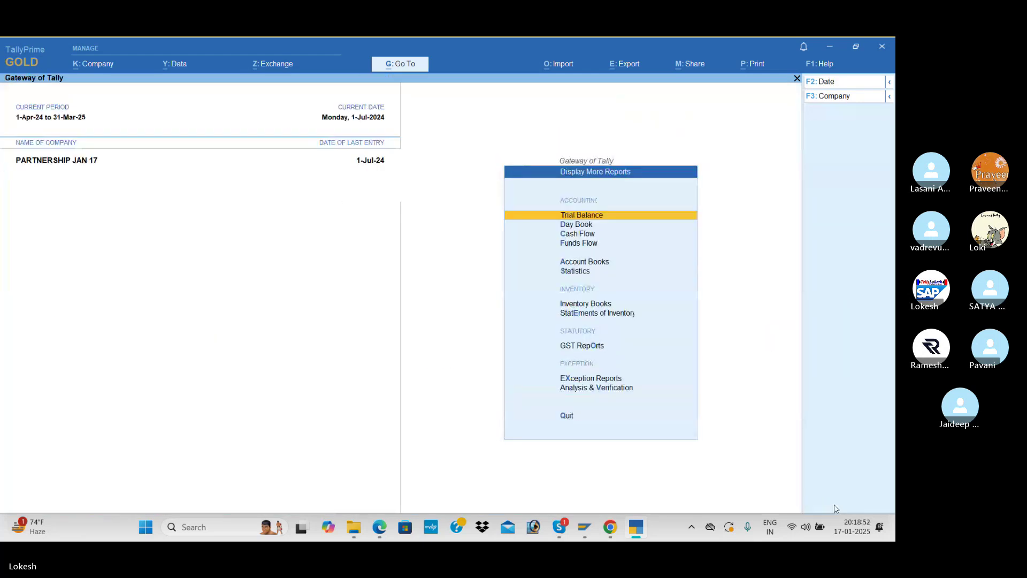
{"action": "key", "text": "Return"}
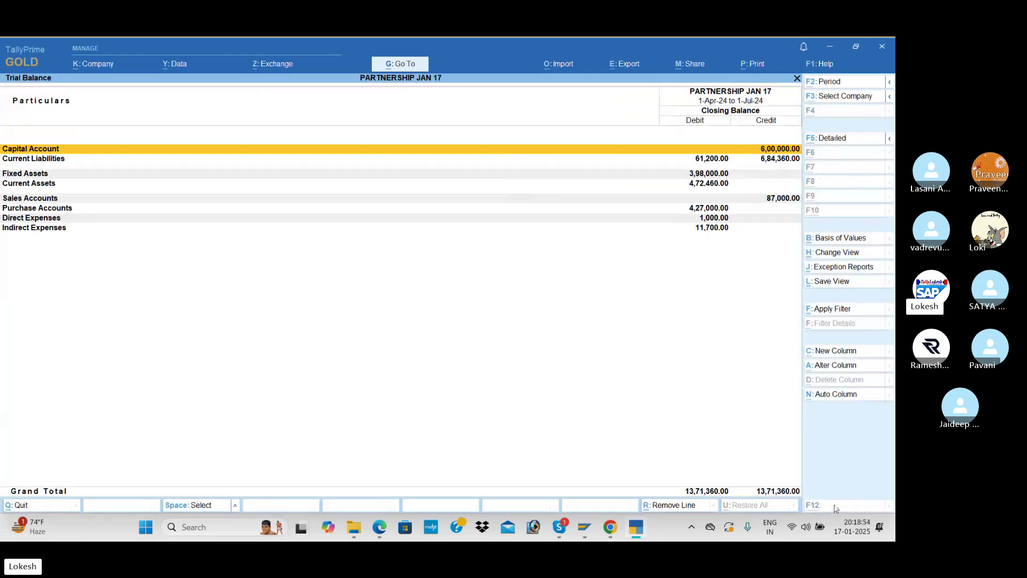
{"action": "key", "text": "alt+F5"}
{"action": "key", "text": "Escape"}
View the Cash/Bank Summary from the account books and return to the account books list
{"action": "key", "text": "Down"}
{"action": "key", "text": "Down"}
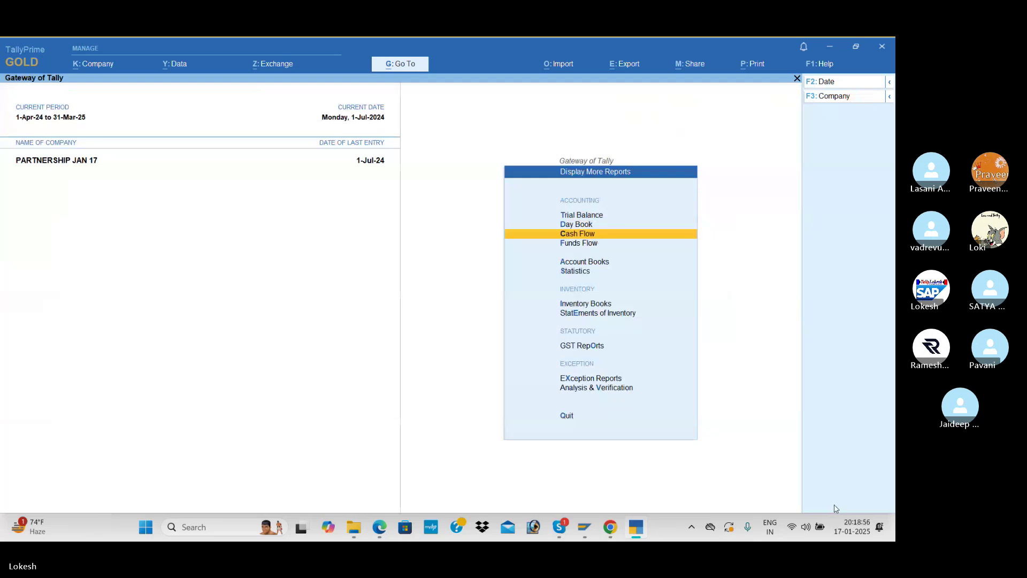
{"action": "key", "text": "Down"}
{"action": "key", "text": "Down"}
{"action": "key", "text": "Down"}
{"action": "key", "text": "Up"}
{"action": "key", "text": "Return"}
{"action": "key", "text": "Down"}
{"action": "key", "text": "Down"}
{"action": "key", "text": "Down"}
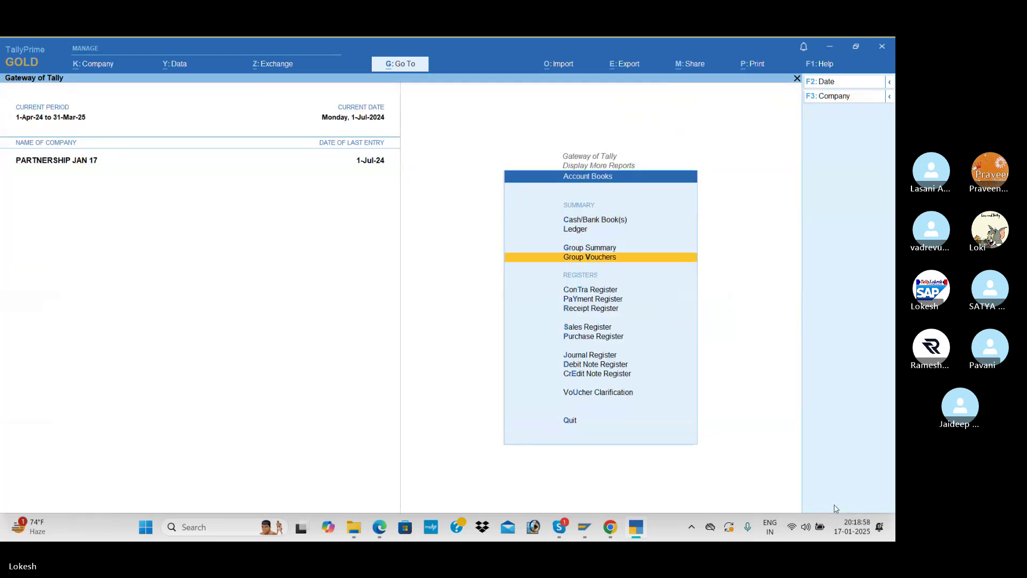
{"action": "key", "text": "Up"}
{"action": "key", "text": "Up"}
{"action": "key", "text": "Up"}
{"action": "key", "text": "Return"}
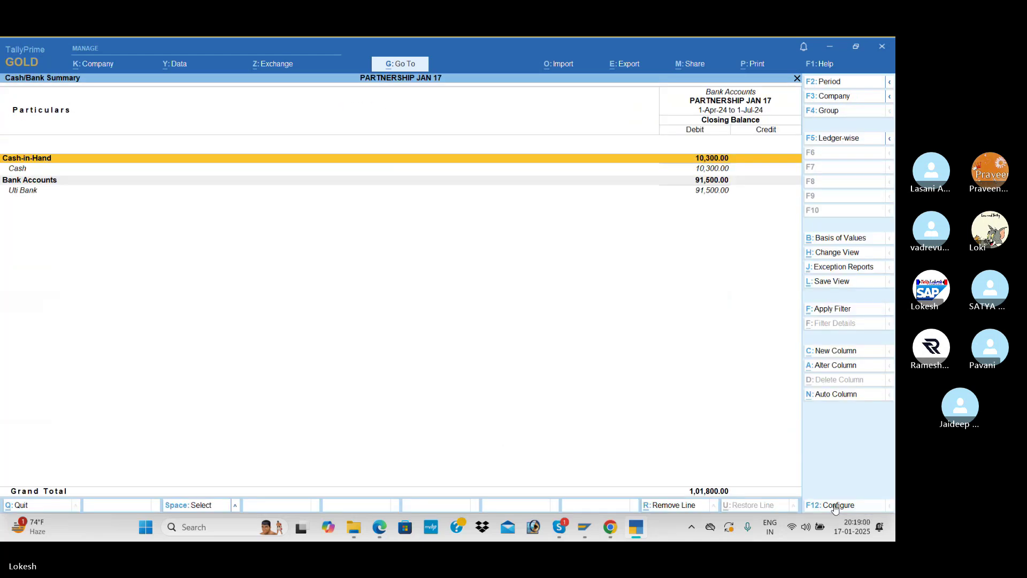
{"action": "key", "text": "Escape"}
View the Purchase Register and the Sales Register from the account books
{"action": "key", "text": "Down"}
{"action": "key", "text": "Down"}
{"action": "key", "text": "Down"}
{"action": "key", "text": "Down"}
{"action": "key", "text": "Down"}
{"action": "key", "text": "Down"}
{"action": "key", "text": "Down"}
{"action": "key", "text": "Down"}
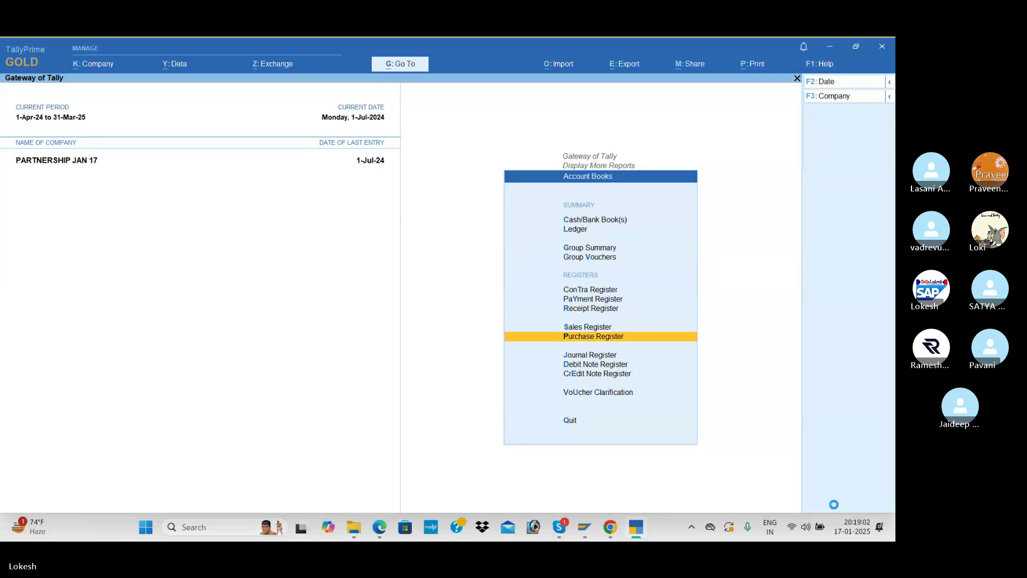
{"action": "key", "text": "Return"}
{"action": "key", "text": "Escape"}
{"action": "key", "text": "Up"}
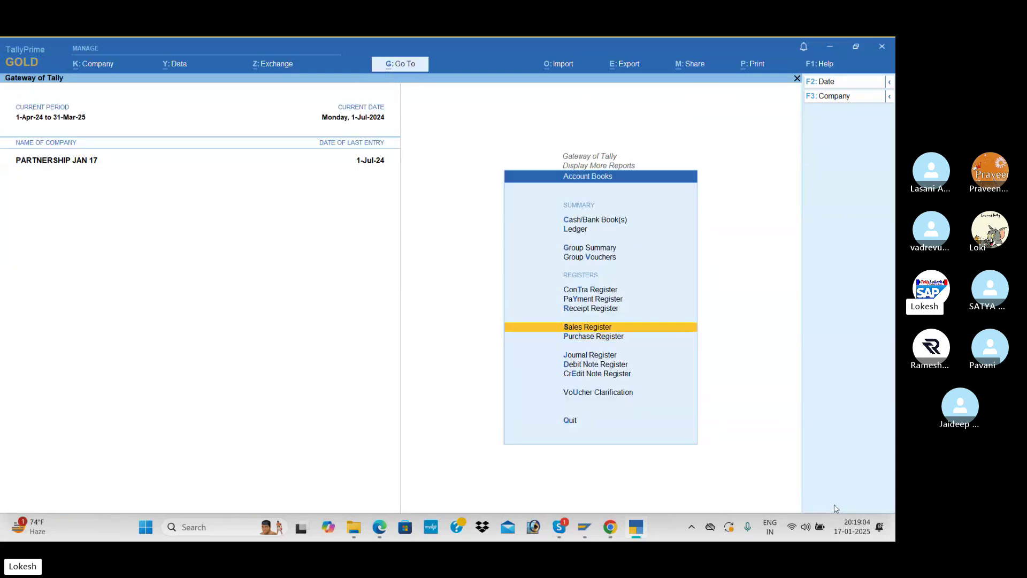
{"action": "key", "text": "Return"}
{"action": "key", "text": "Escape"}
View the Receipt Register with its July entries and the Payment Register
{"action": "key", "text": "Up"}
{"action": "key", "text": "Return"}
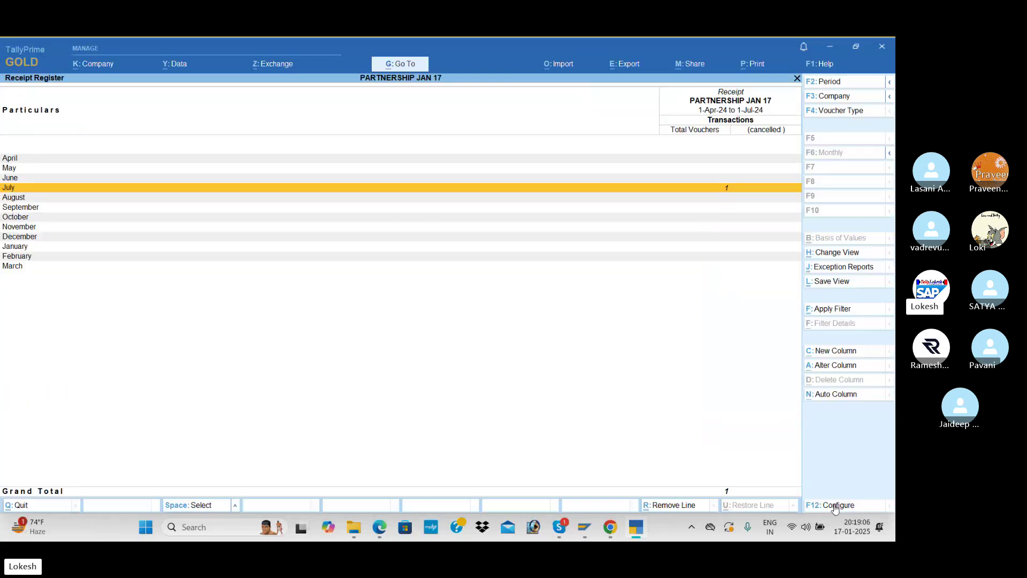
{"action": "key", "text": "Return"}
{"action": "key", "text": "Escape"}
{"action": "key", "text": "Escape"}
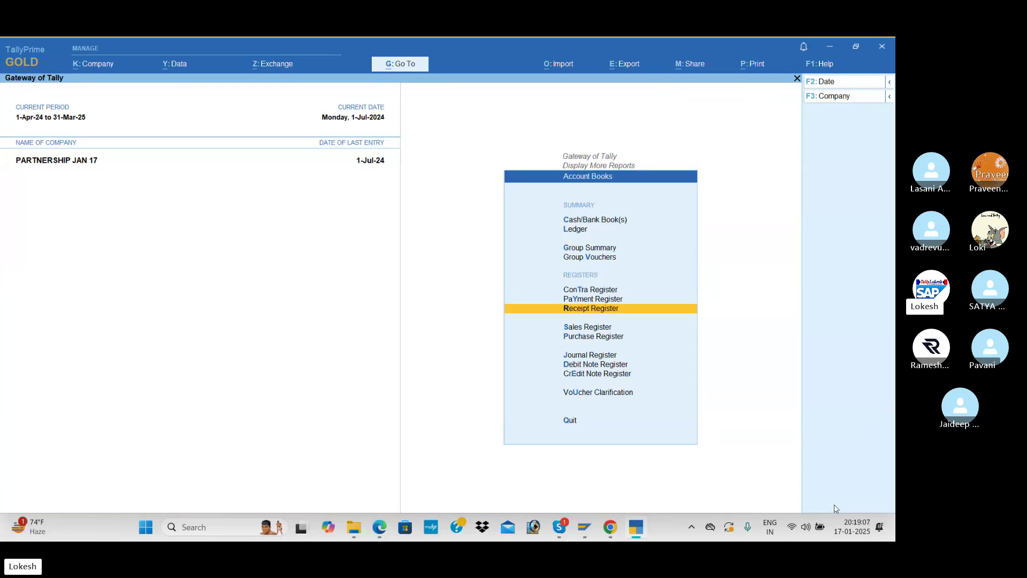
{"action": "key", "text": "Up"}
{"action": "key", "text": "Return"}
{"action": "key", "text": "Escape"}
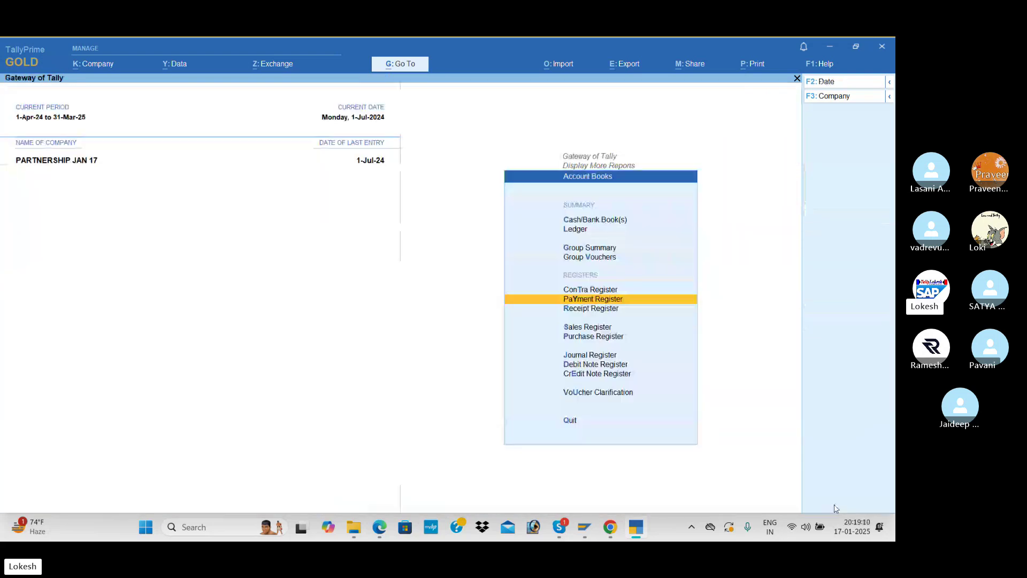
Leave the reports and open voucher creation from the Gateway of Tally
{"action": "key", "text": "Escape"}
{"action": "key", "text": "Escape"}
{"action": "key", "text": "Down"}
{"action": "key", "text": "Down"}
{"action": "key", "text": "Down"}
{"action": "key", "text": "Down"}
{"action": "key", "text": "Down"}
{"action": "key", "text": "Down"}
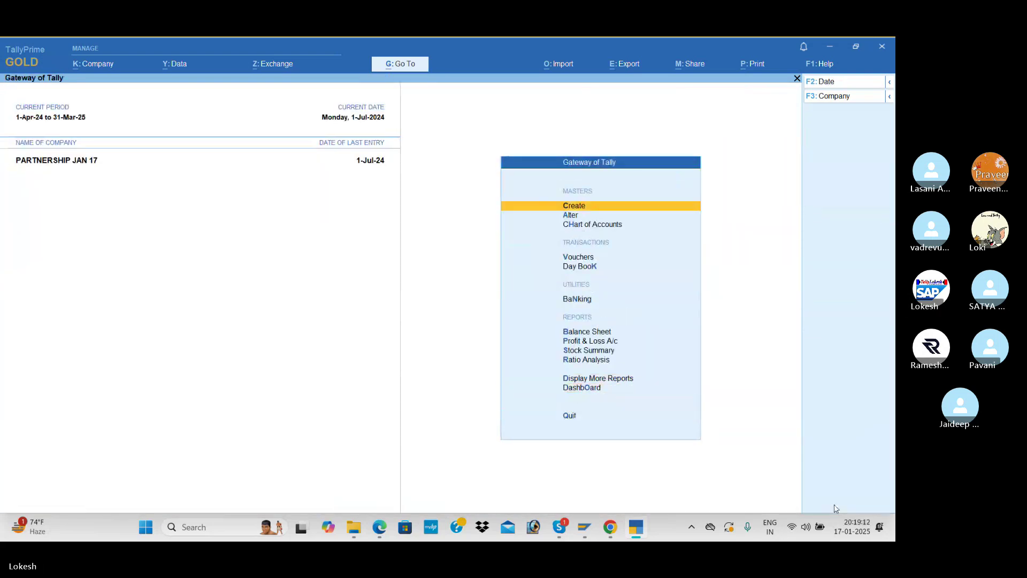
{"action": "key", "text": "Return"}
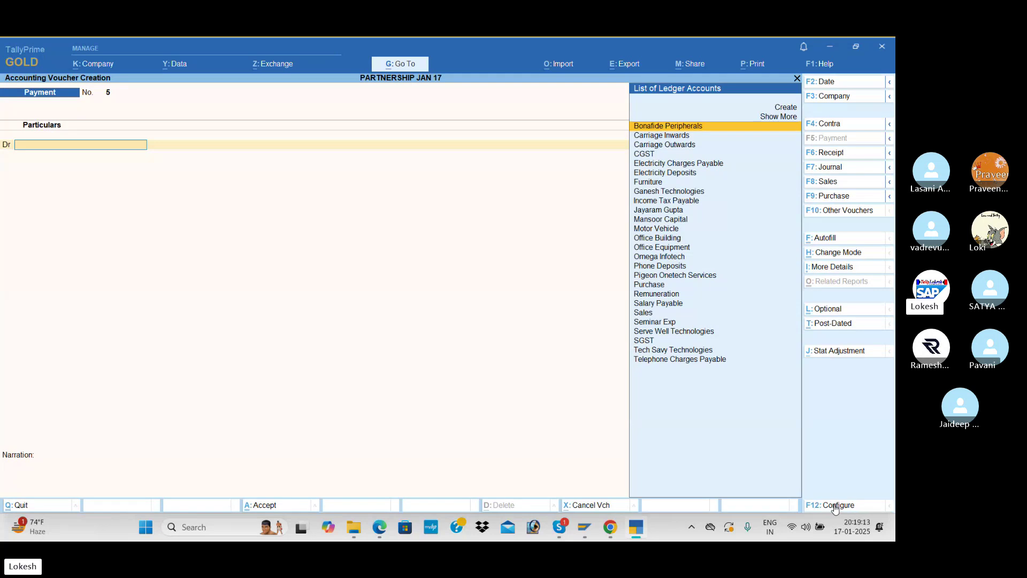
Switch to the PDF material, find the August transactions and enlarge the page to read them
{"action": "key", "text": "alt+Tab"}
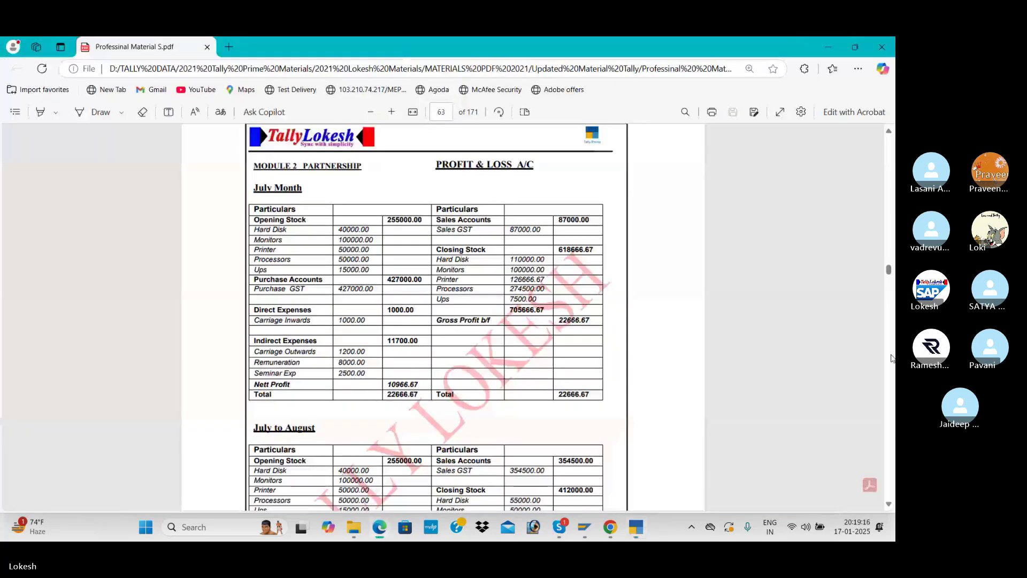
{"action": "scroll", "coordinate": [892, 215], "scroll_direction": "up", "scroll_amount": 20}
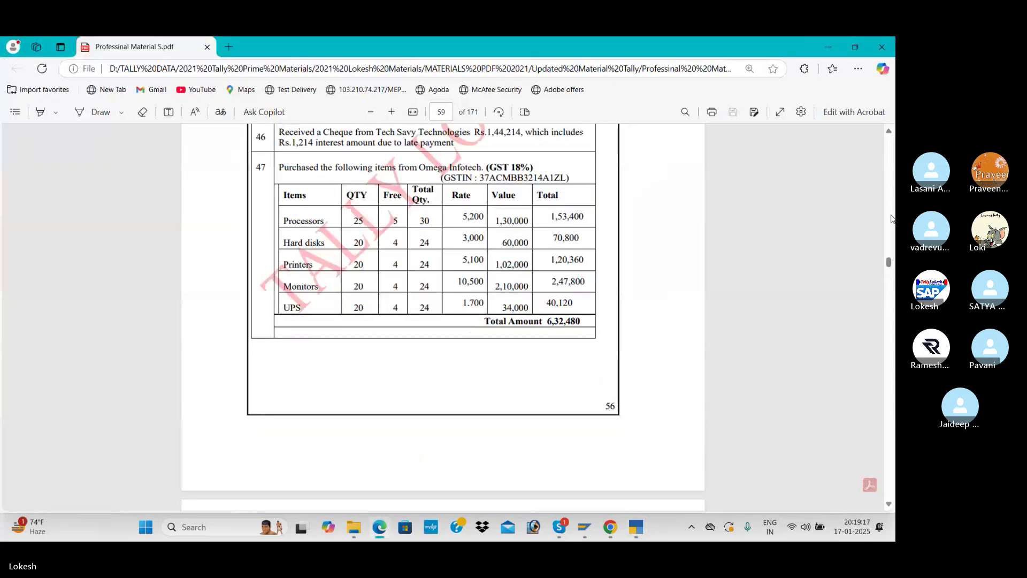
{"action": "scroll", "coordinate": [892, 296], "scroll_direction": "down", "scroll_amount": 6}
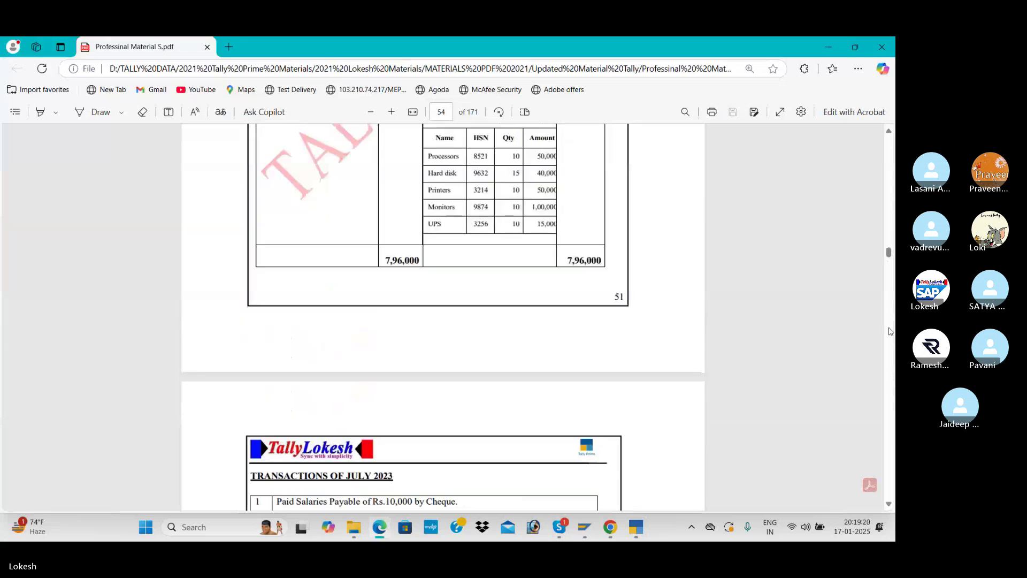
{"action": "scroll", "coordinate": [890, 331], "scroll_direction": "down", "scroll_amount": 5}
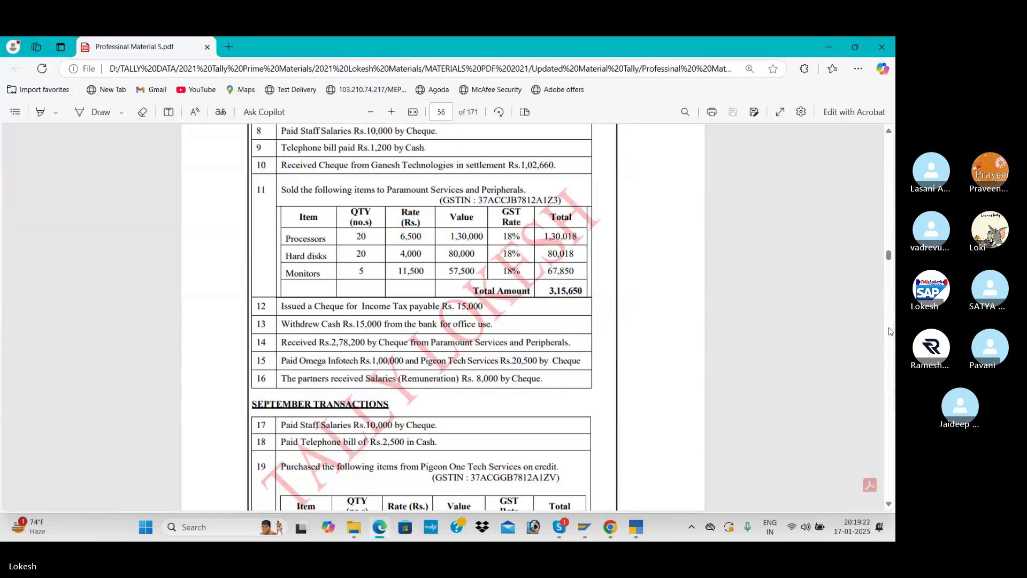
{"action": "left_click", "coordinate": [889, 131]}
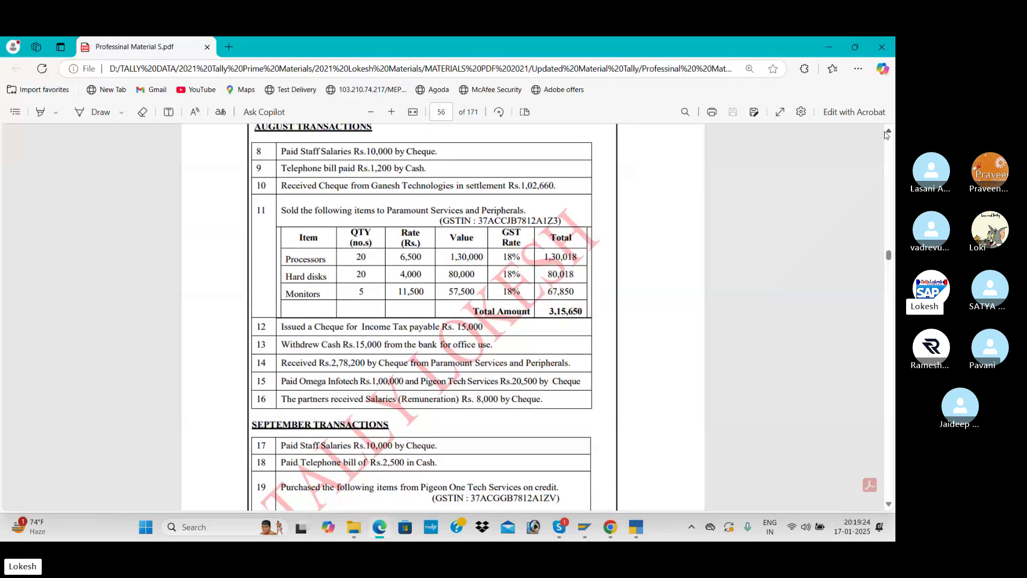
{"action": "left_click", "coordinate": [393, 113]}
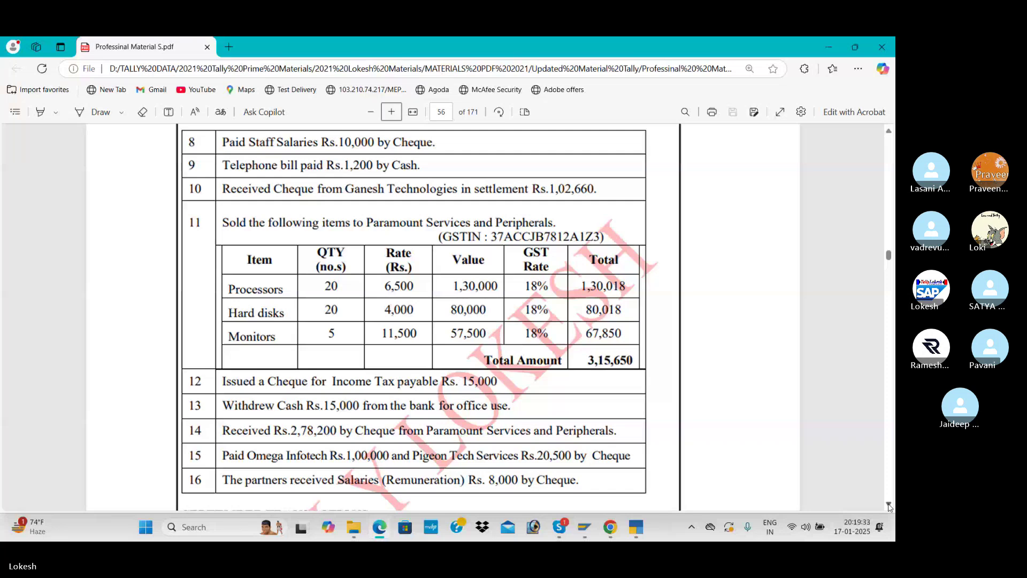
{"action": "scroll", "coordinate": [889, 506], "scroll_direction": "down", "scroll_amount": 3}
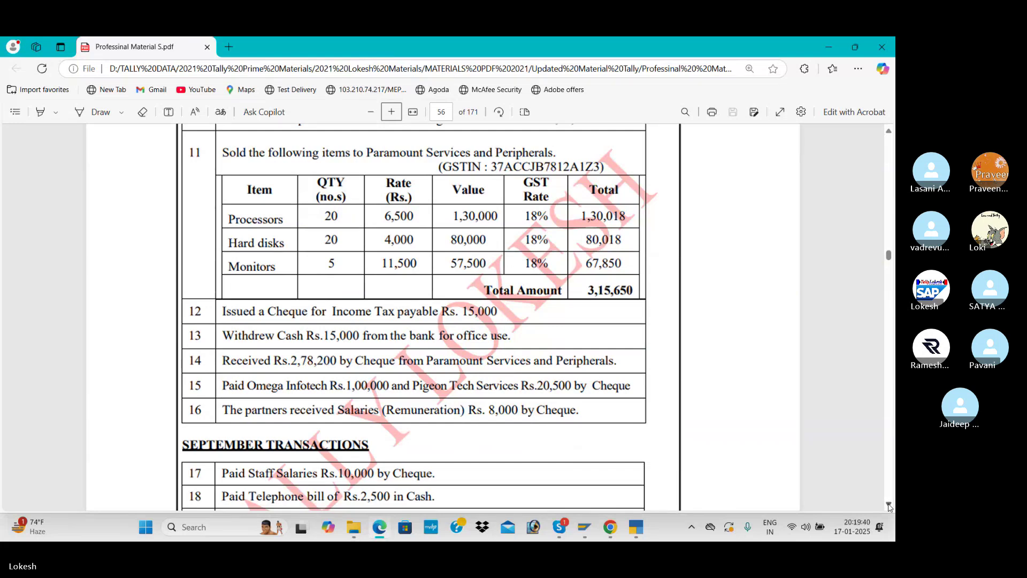
{"action": "key", "text": "alt+Tab"}
{"action": "key", "text": "alt+Tab"}
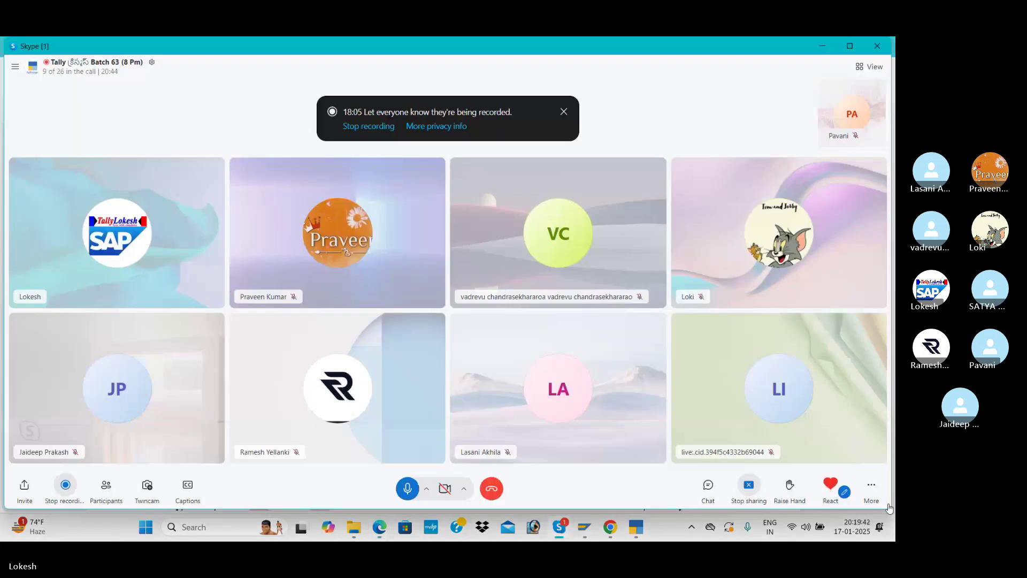
{"action": "key", "text": "alt+Tab"}
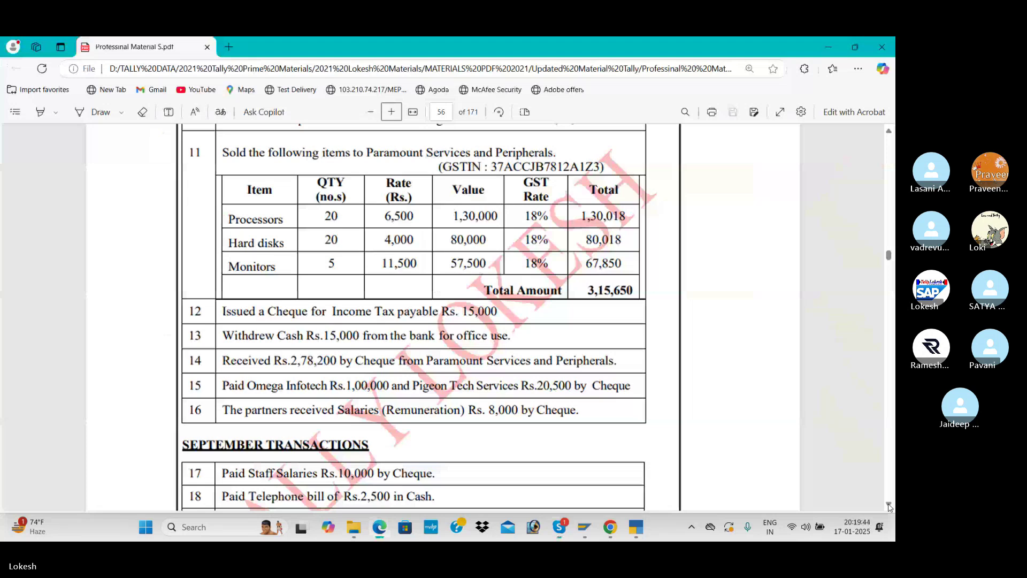
Read through the September transactions and on to the October transactions in the PDF material
{"action": "scroll", "coordinate": [889, 506], "scroll_direction": "down", "scroll_amount": 5}
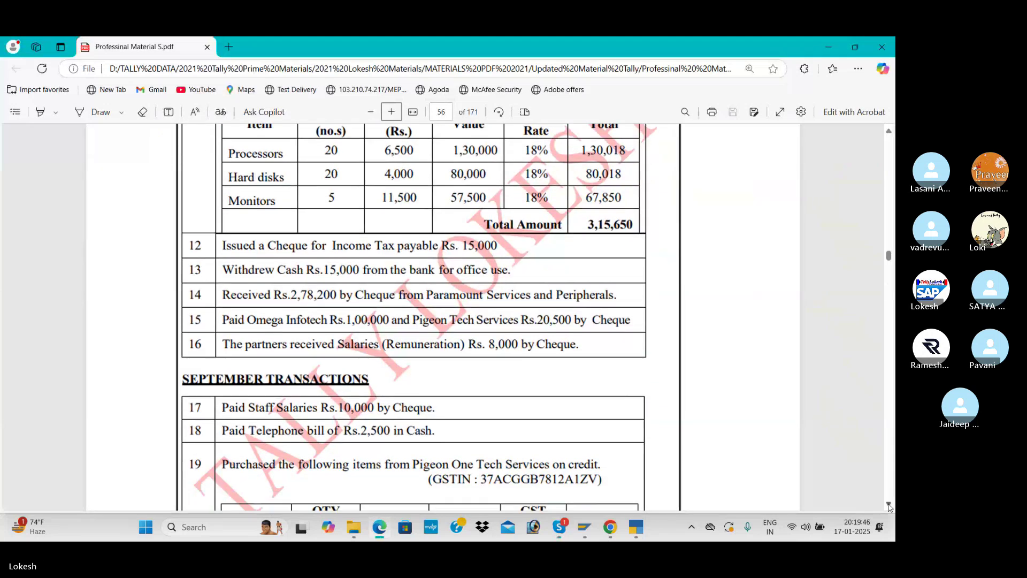
{"action": "scroll", "coordinate": [889, 506], "scroll_direction": "down", "scroll_amount": 2}
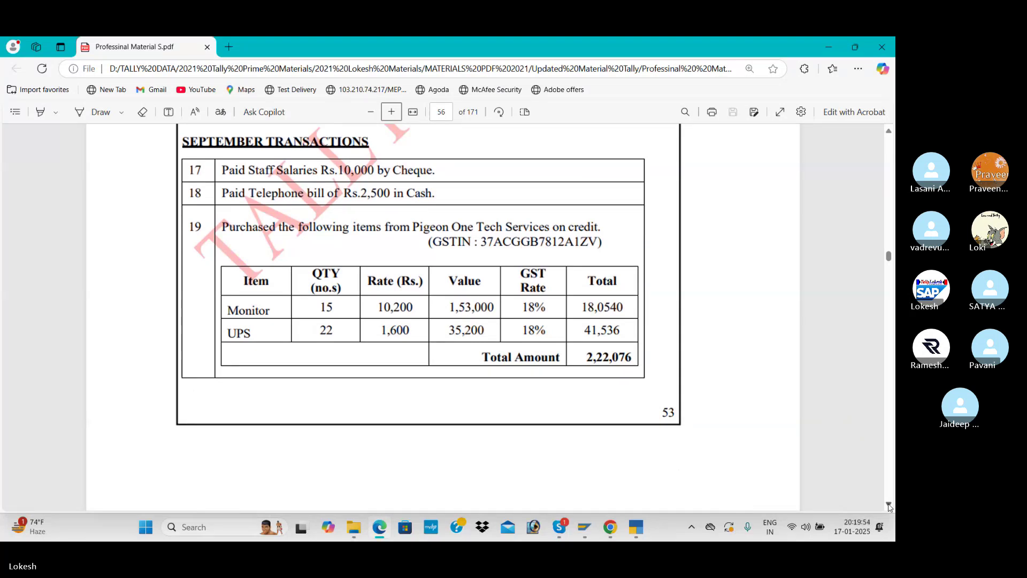
{"action": "scroll", "coordinate": [889, 506], "scroll_direction": "down", "scroll_amount": 8}
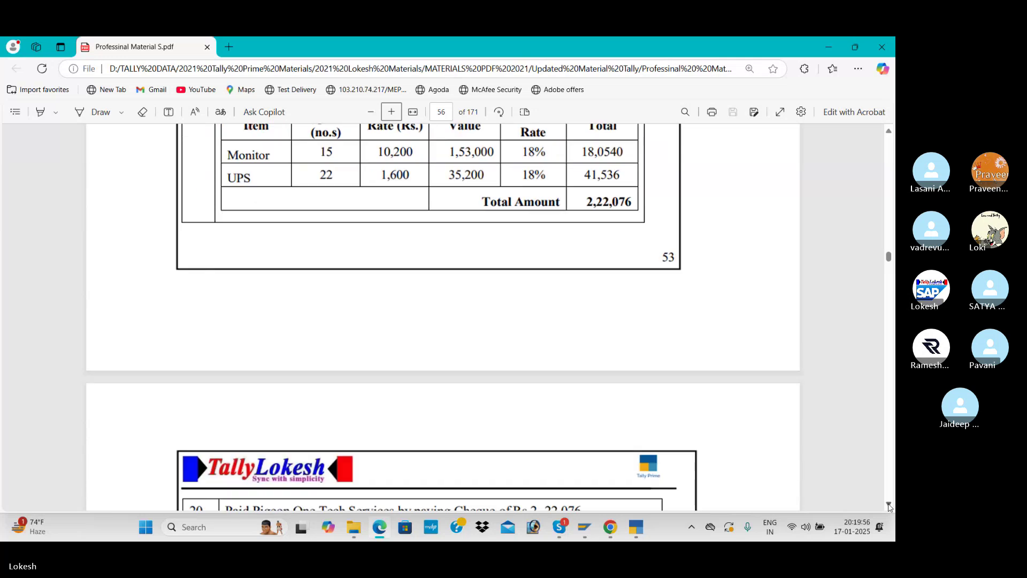
{"action": "scroll", "coordinate": [889, 506], "scroll_direction": "down", "scroll_amount": 3}
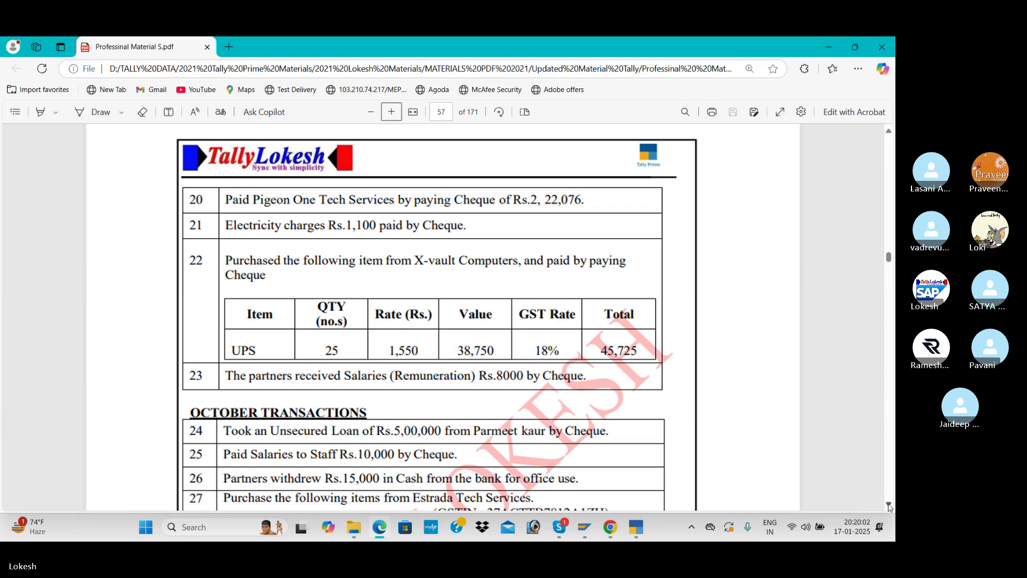
{"action": "scroll", "coordinate": [888, 505], "scroll_direction": "down", "scroll_amount": 6}
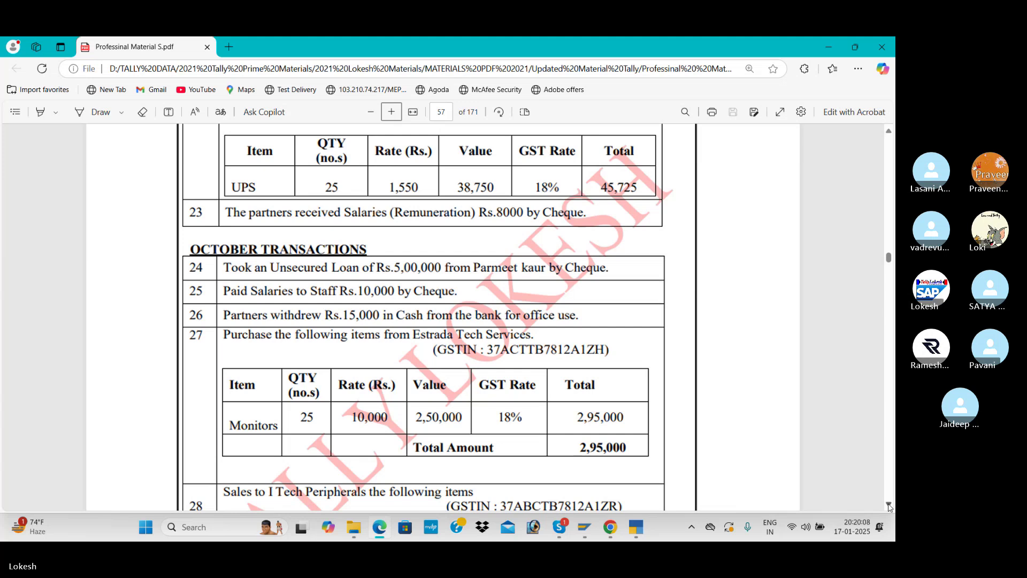
Switch back to TallyPrime and change the new voucher to a receipt dated 1-Oct-24
{"action": "key", "text": "alt+Tab"}
{"action": "key", "text": "alt+Tab"}
{"action": "key", "text": "Tab"}
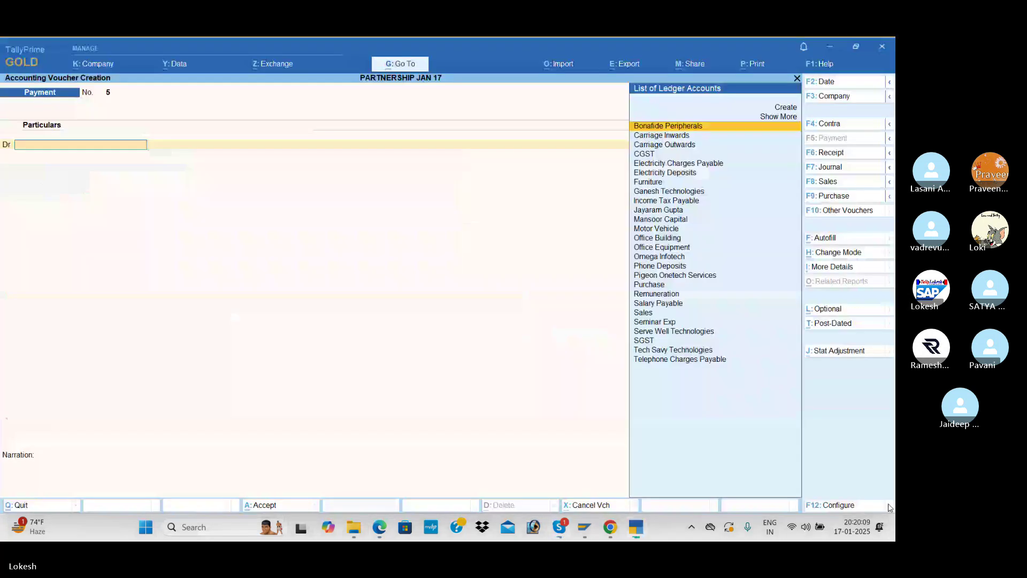
{"action": "left_click", "coordinate": [829, 153]}
{"action": "left_click", "coordinate": [833, 82]}
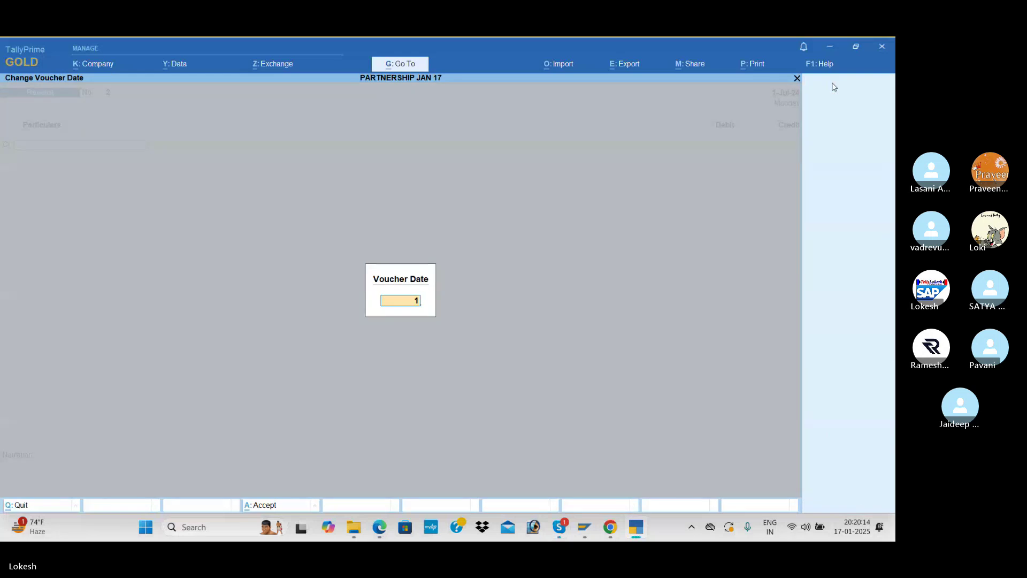
{"action": "type", "text": "17-1"}
{"action": "key", "text": "Return"}
Create a ledger in the lender's name under Loans (Liability) and use it as the receipt's credit account
{"action": "key", "text": "alt+c"}
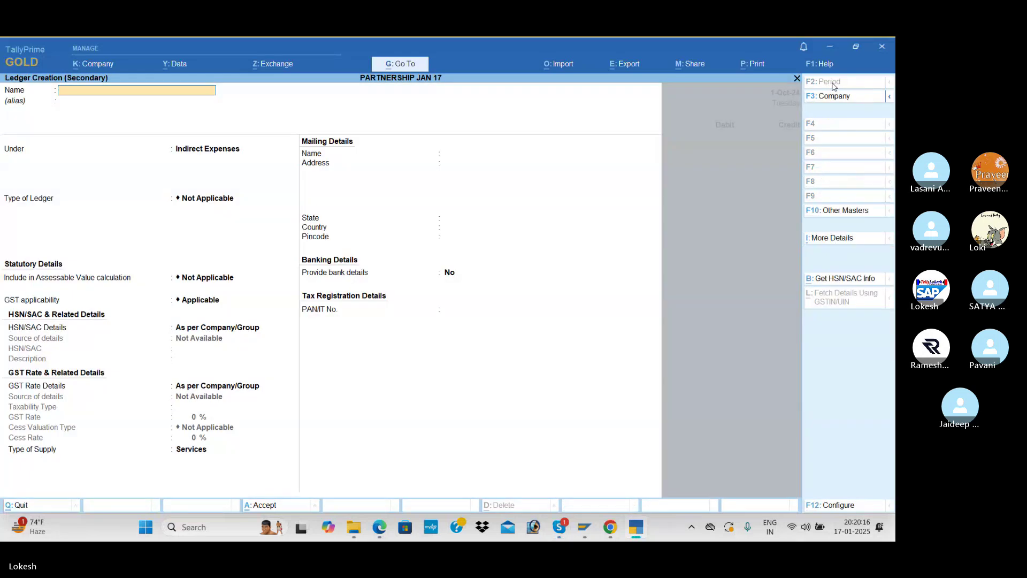
{"action": "type", "text": "Parmeet Kuar"}
{"action": "key", "text": "Return"}
{"action": "type", "text": "Lo"}
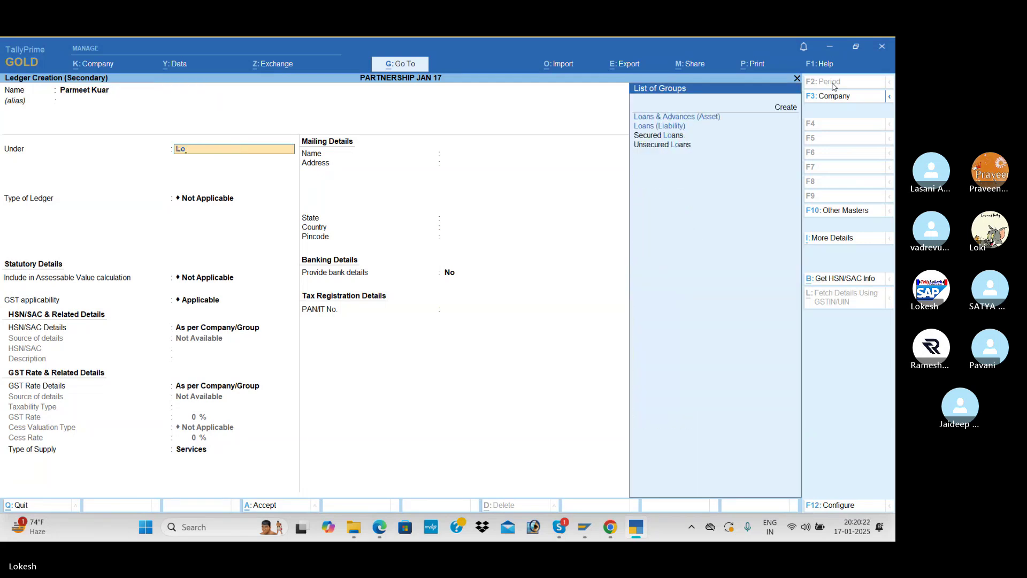
{"action": "key", "text": "Down"}
{"action": "key", "text": "Return"}
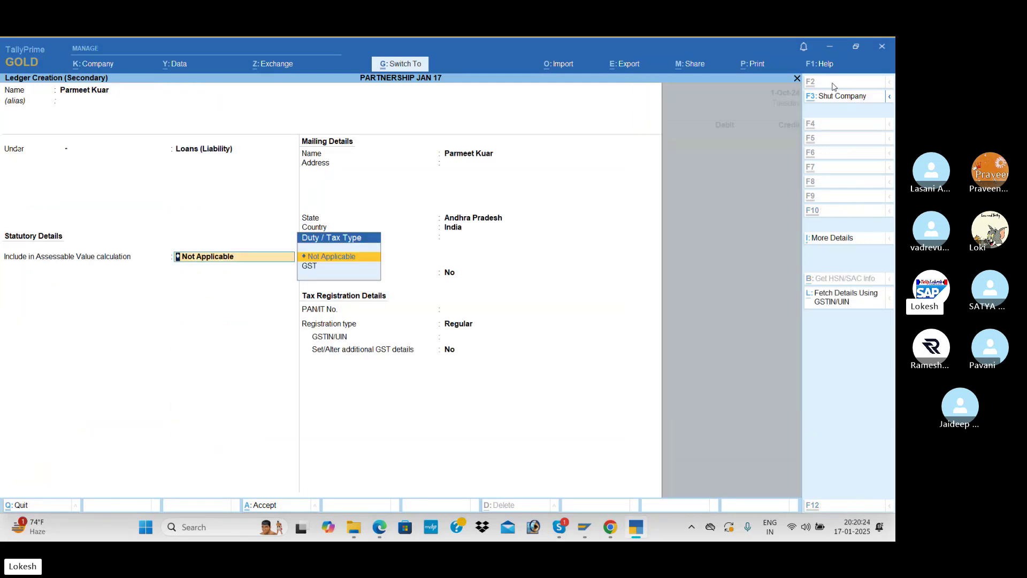
{"action": "key", "text": "ctrl+a"}
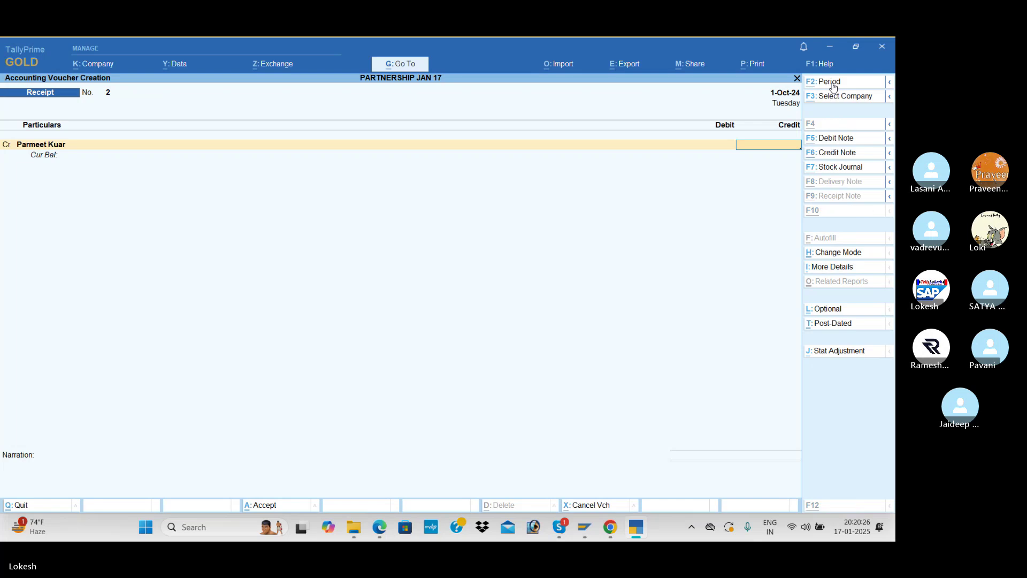
Check October transaction 24 in the PDF material and credit the lender's ledger with 5,00,000
{"action": "key", "text": "alt+Tab"}
{"action": "key", "text": "alt+Tab"}
{"action": "key", "text": "alt+Tab"}
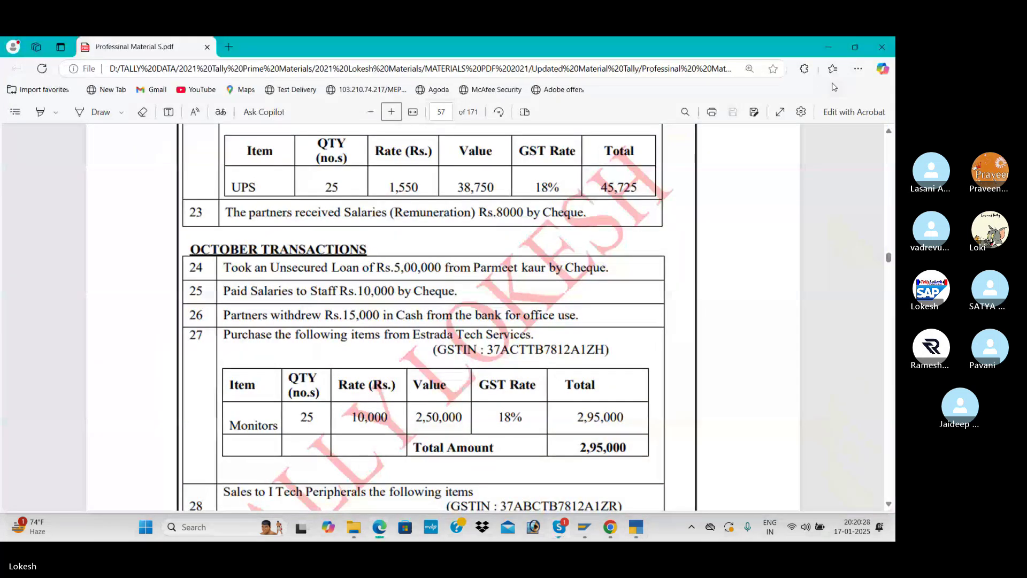
{"action": "key", "text": "alt+Tab"}
{"action": "type", "text": "50"}
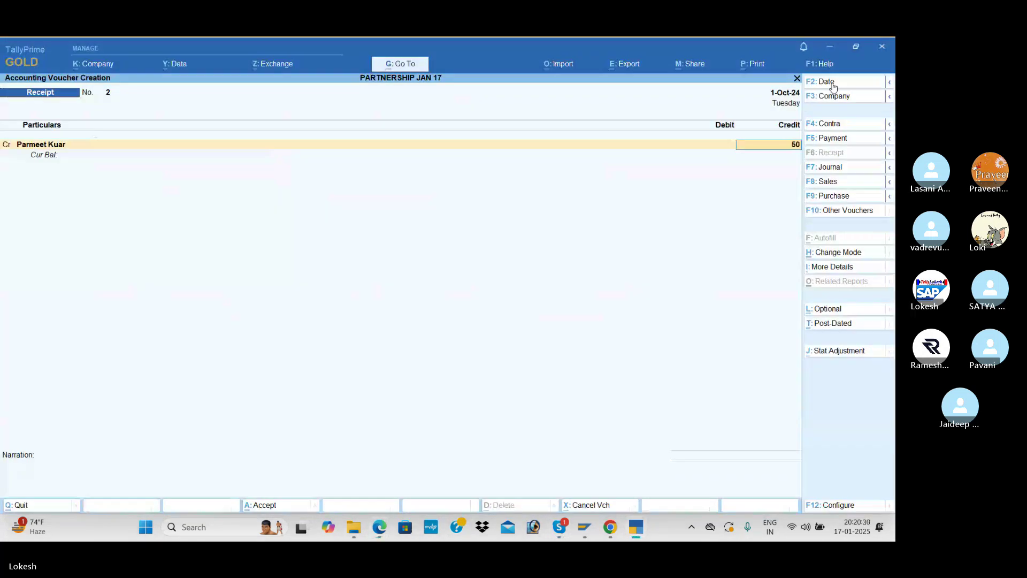
{"action": "type", "text": "0000"}
{"action": "key", "text": "Return"}
Debit Uti Bank with 5,00,000 in the loan receipt and save the voucher without a narration
{"action": "type", "text": "U"}
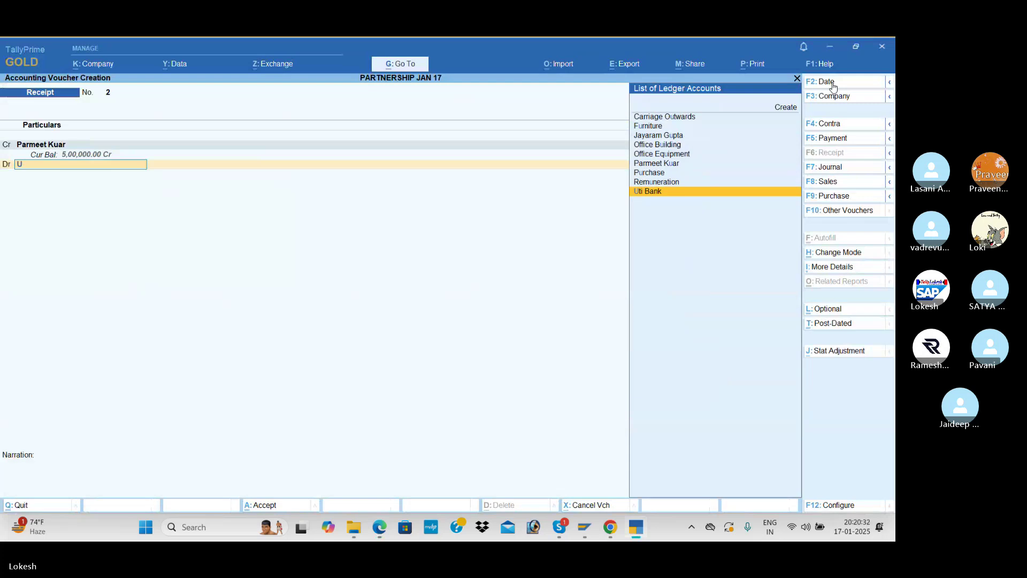
{"action": "key", "text": "Return"}
{"action": "key", "text": "Return"}
{"action": "key", "text": "Return"}
{"action": "key", "text": "Return"}
{"action": "key", "text": "Return"}
{"action": "key", "text": "Return"}
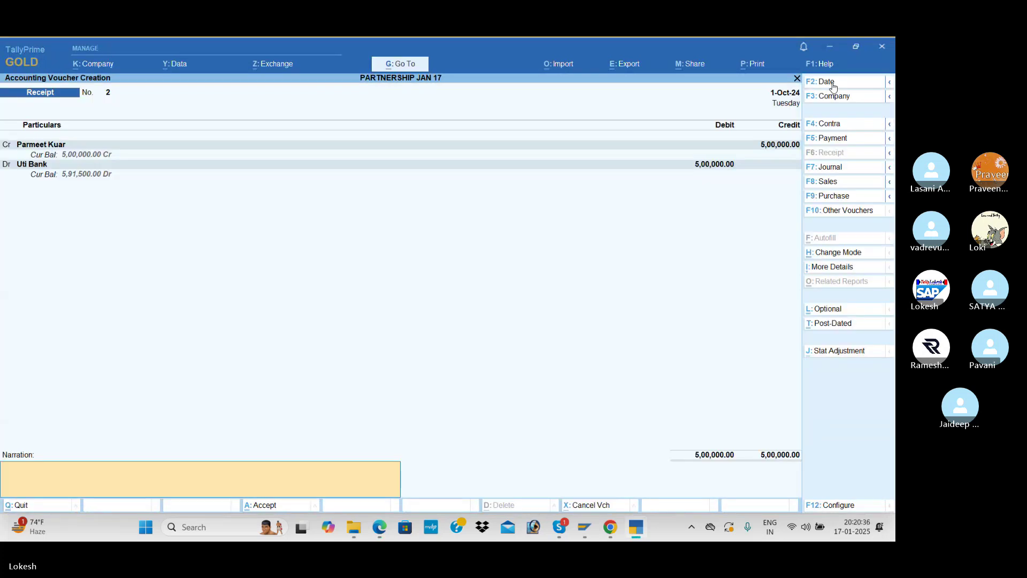
{"action": "key", "text": "Return"}
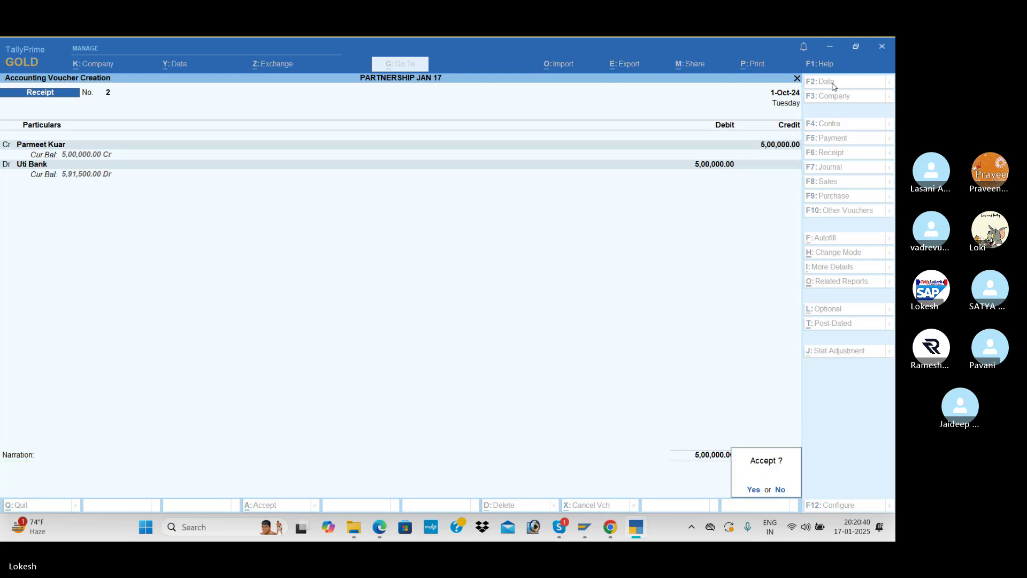
{"action": "key", "text": "Return"}
Switch to the PDF material and read the remaining October transactions, 25 to 28
{"action": "key", "text": "alt+Tab"}
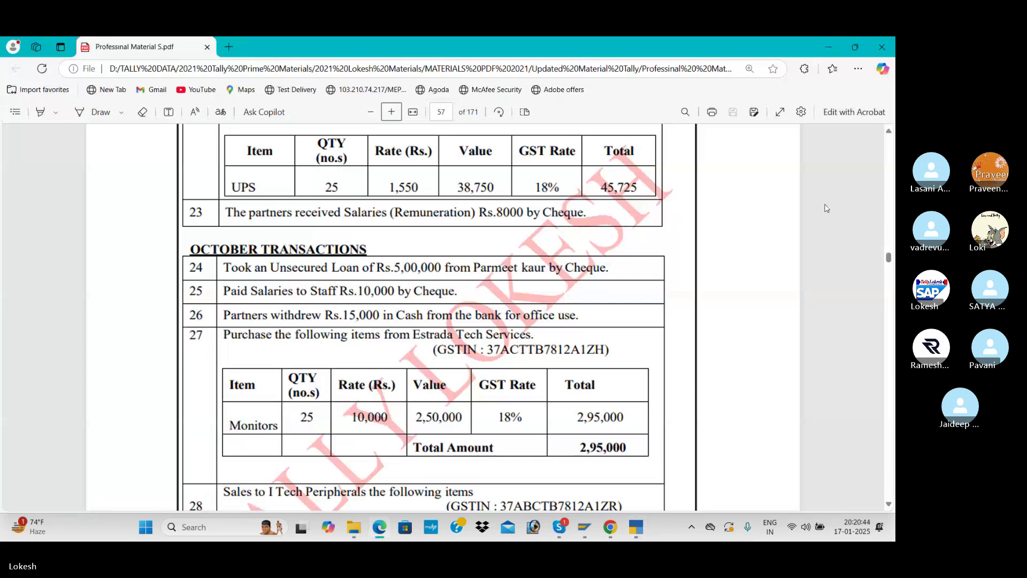
{"action": "scroll", "coordinate": [887, 506], "scroll_direction": "down", "scroll_amount": 3}
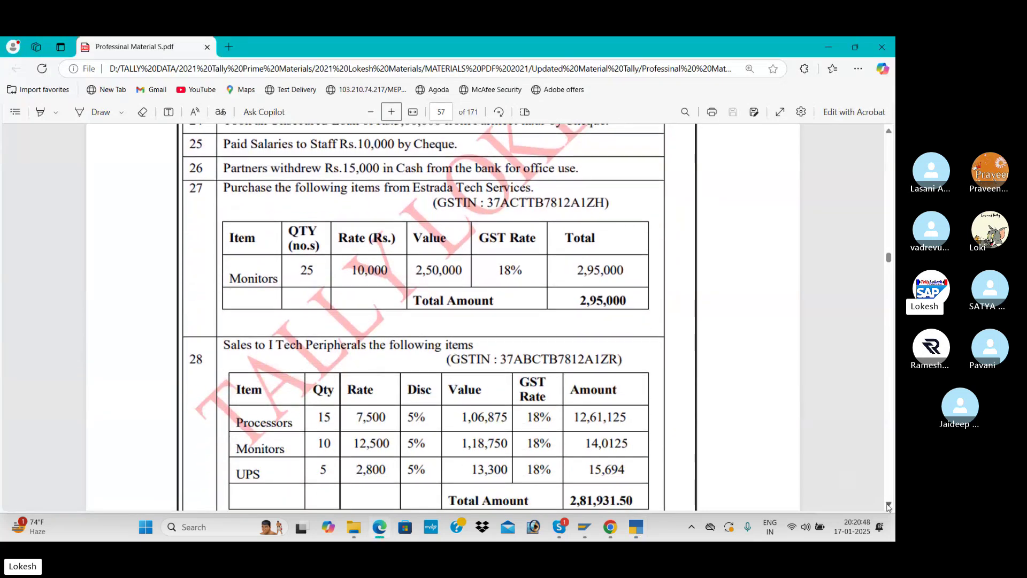
{"action": "scroll", "coordinate": [886, 506], "scroll_direction": "down", "scroll_amount": 1}
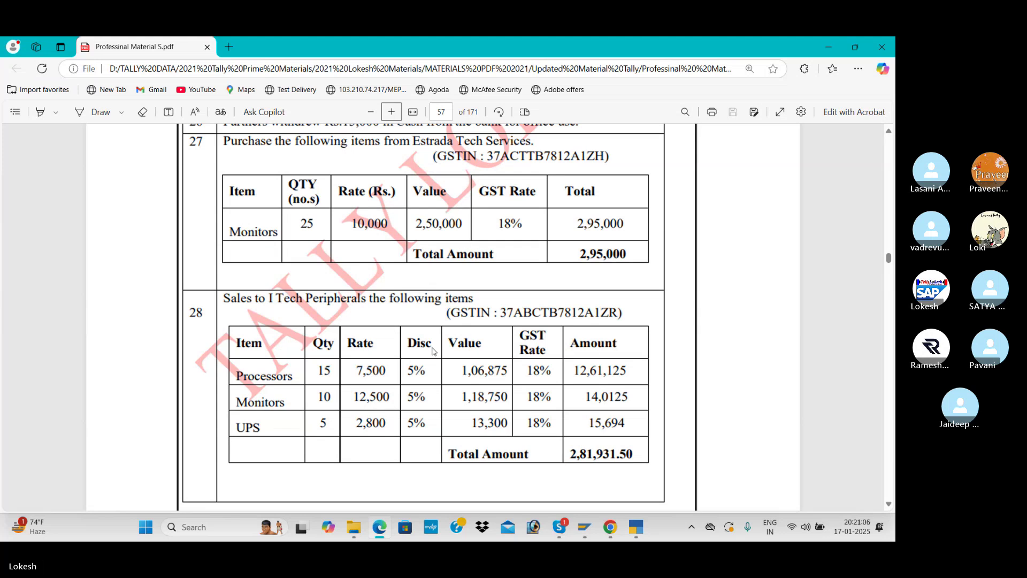
Switch back to TallyPrime, change to a sales voucher, and open the company features at the invoice discount column option
{"action": "key", "text": "alt+Tab"}
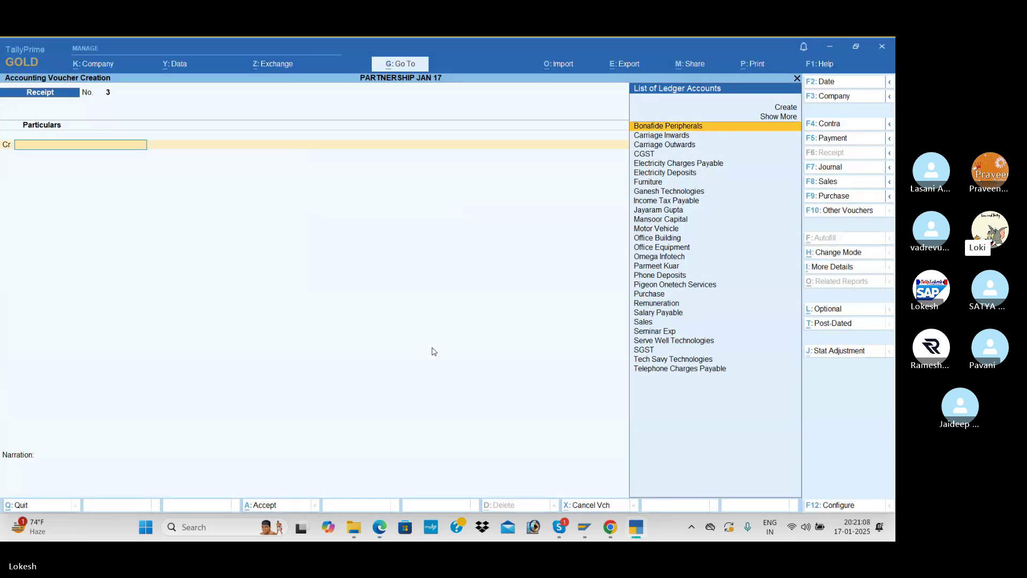
{"action": "left_click", "coordinate": [836, 182]}
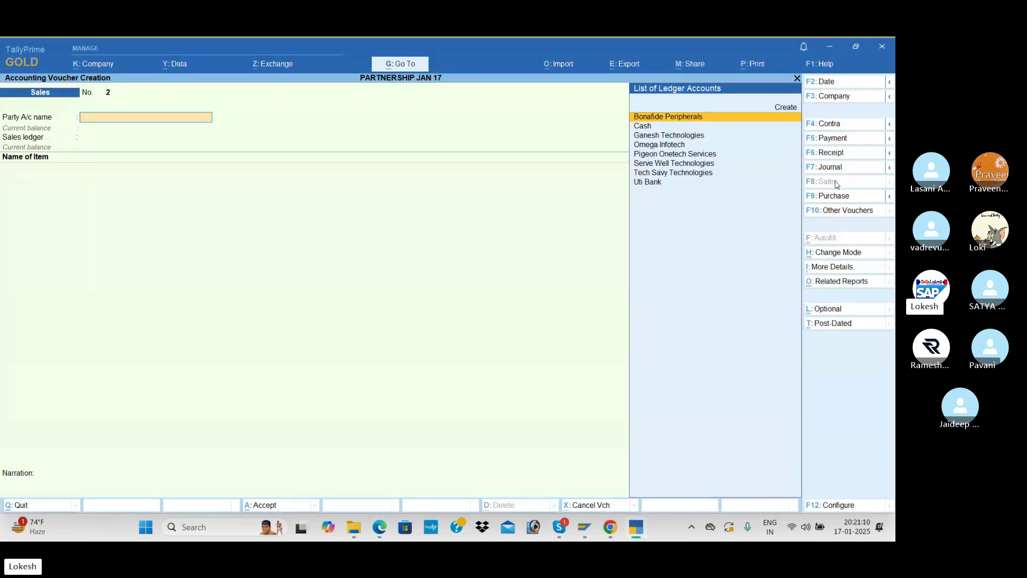
{"action": "left_click", "coordinate": [107, 67]}
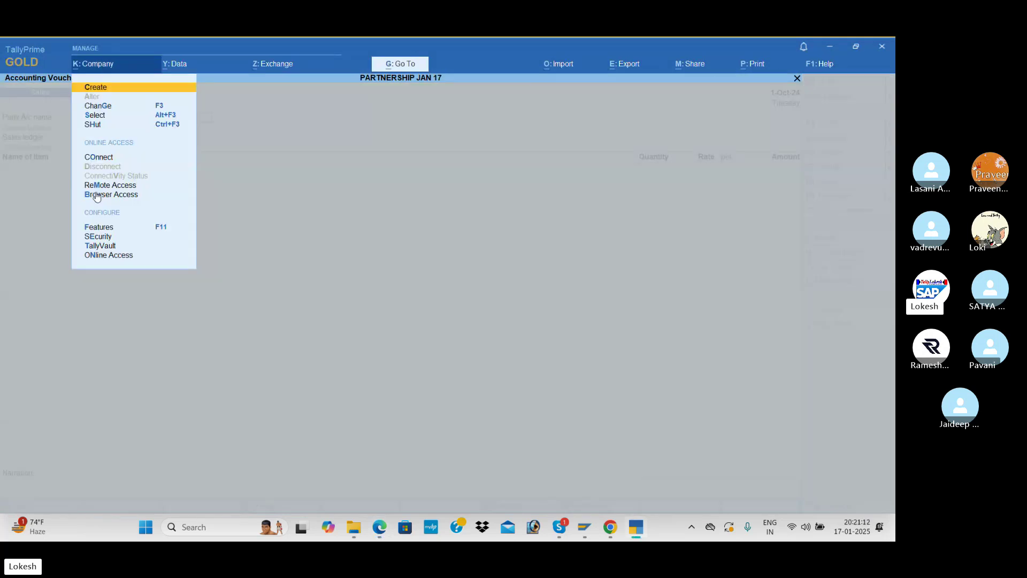
{"action": "left_click", "coordinate": [120, 229]}
{"action": "left_click", "coordinate": [361, 358]}
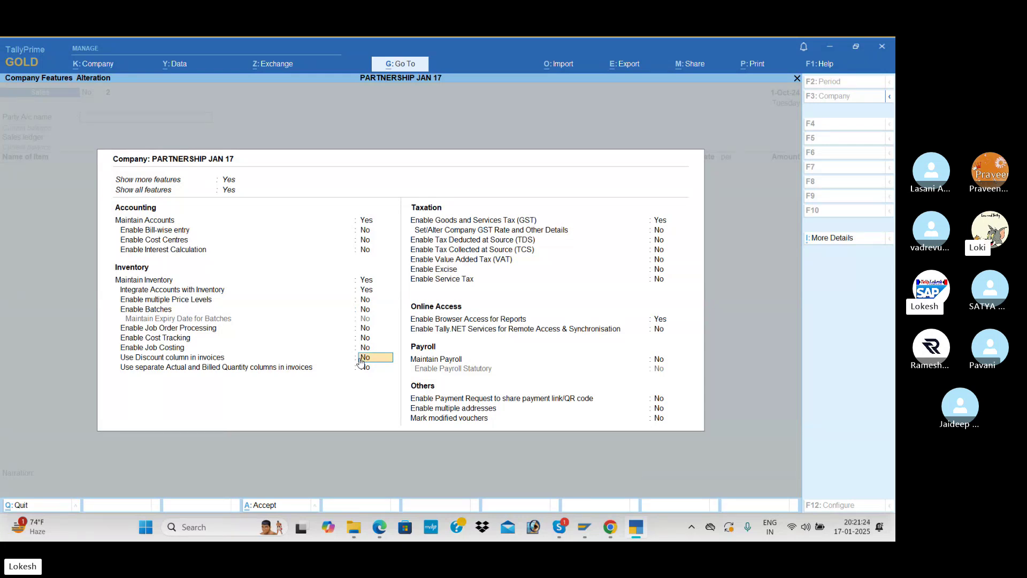
Switch to the PDF material and read through the November and December transactions and January transactions 43 to 47
{"action": "key", "text": "alt+Tab"}
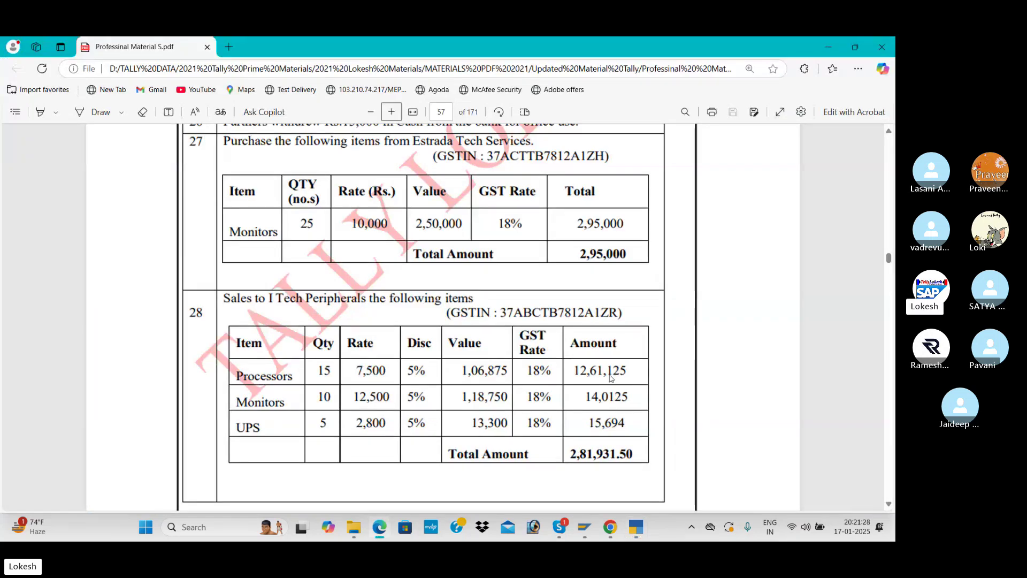
{"action": "left_click", "coordinate": [889, 505]}
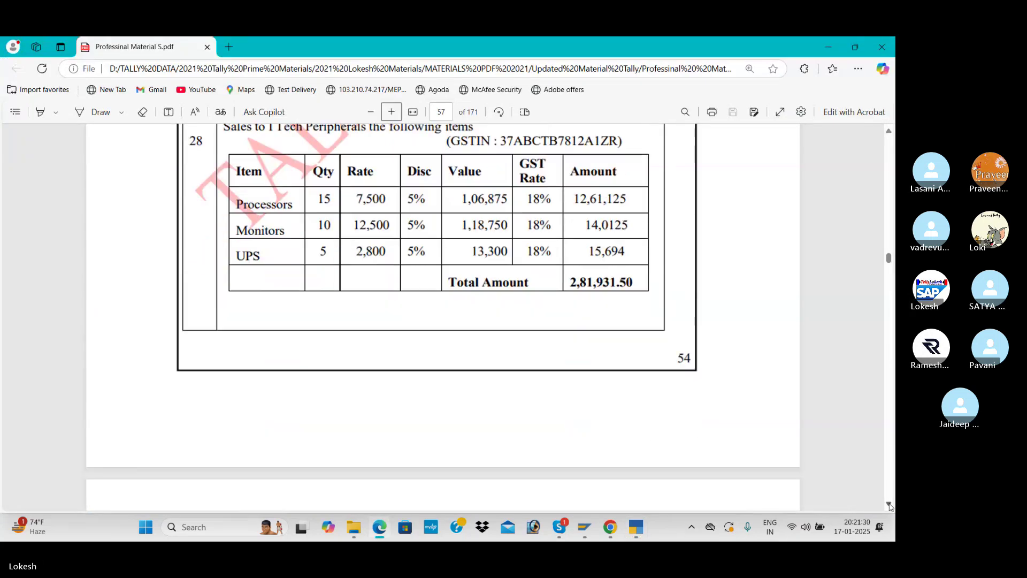
{"action": "left_click_drag", "start_coordinate": [889, 506], "coordinate": [889, 505]}
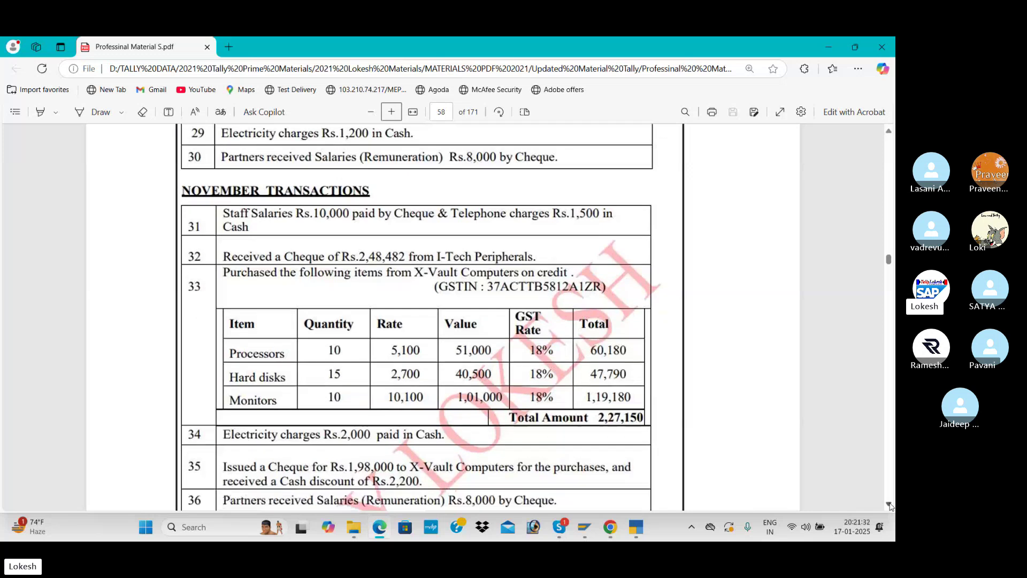
{"action": "left_click", "coordinate": [889, 505]}
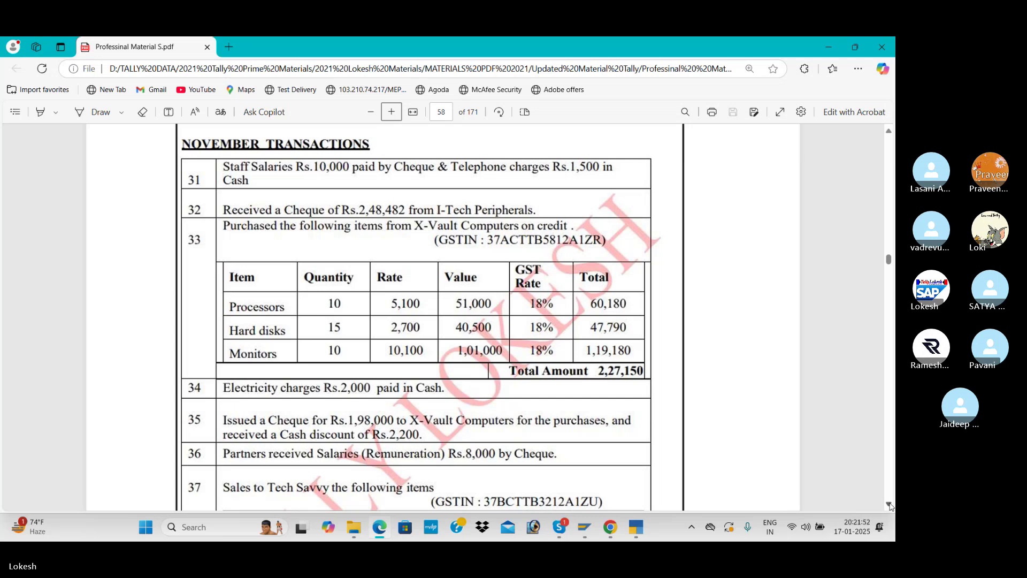
{"action": "scroll", "coordinate": [890, 506], "scroll_direction": "down", "scroll_amount": 3}
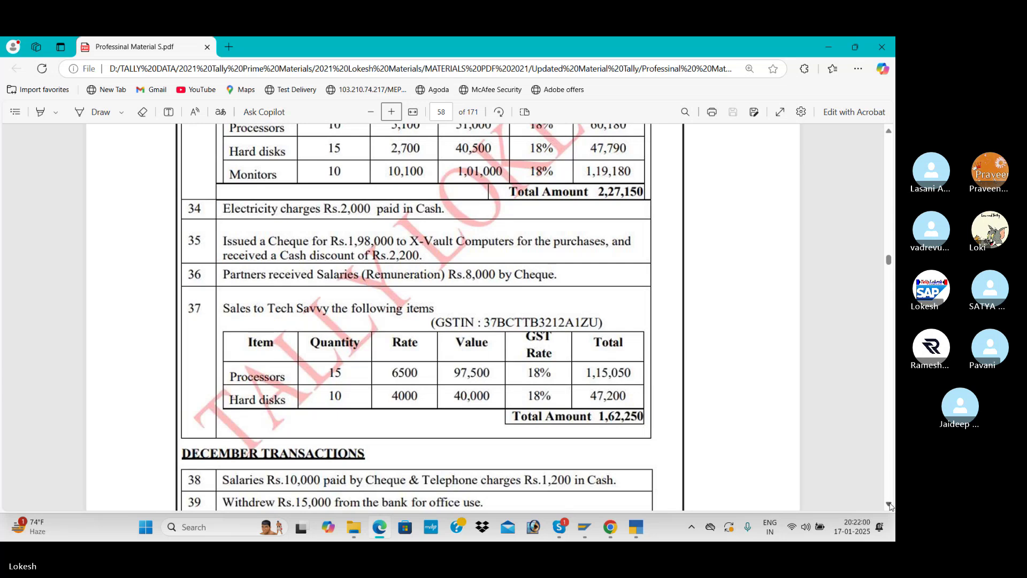
{"action": "scroll", "coordinate": [890, 505], "scroll_direction": "down", "scroll_amount": 5}
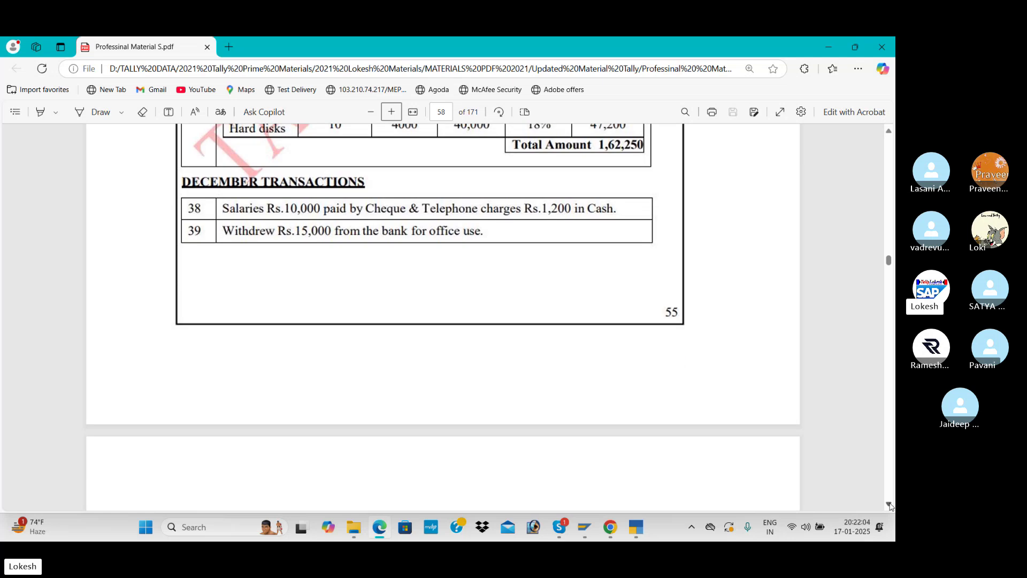
{"action": "scroll", "coordinate": [890, 505], "scroll_direction": "down", "scroll_amount": 5}
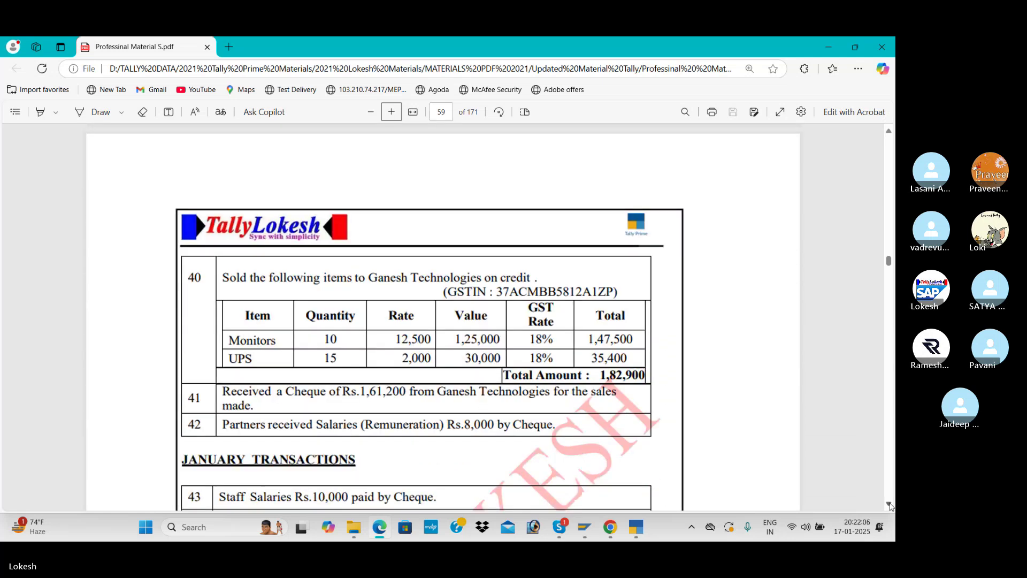
{"action": "scroll", "coordinate": [890, 506], "scroll_direction": "down", "scroll_amount": 2}
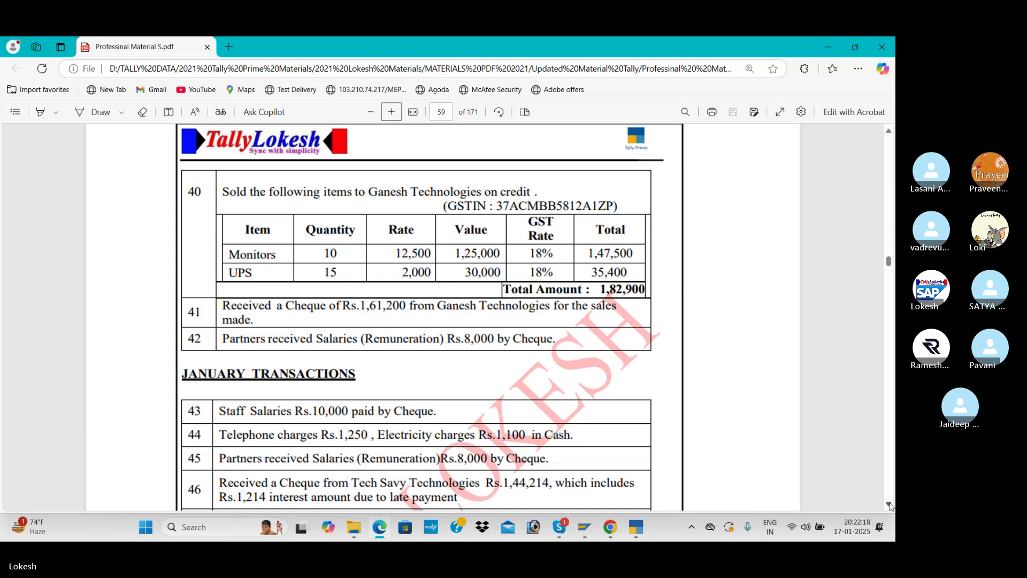
{"action": "scroll", "coordinate": [890, 506], "scroll_direction": "down", "scroll_amount": 4}
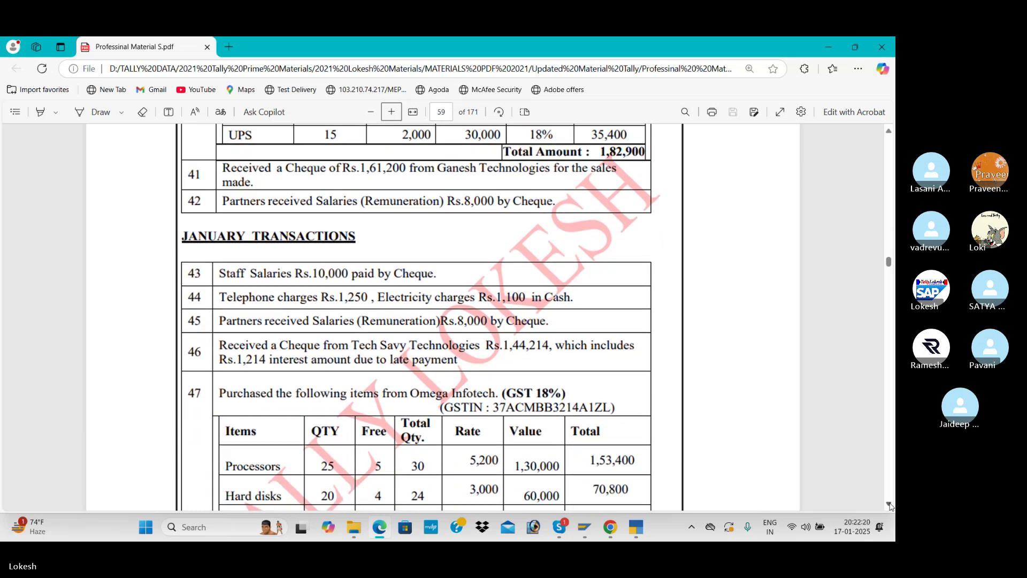
{"action": "scroll", "coordinate": [890, 506], "scroll_direction": "down", "scroll_amount": 1}
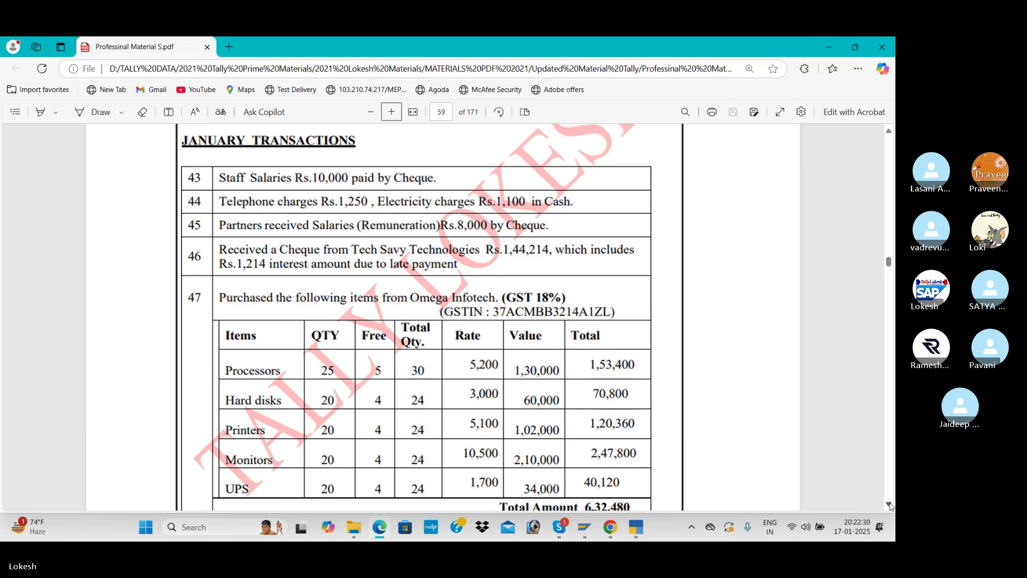
Look at the separate Actual and Billed Quantity columns option in TallyPrime's company features and return to the PDF material
{"action": "key", "text": "alt+Tab"}
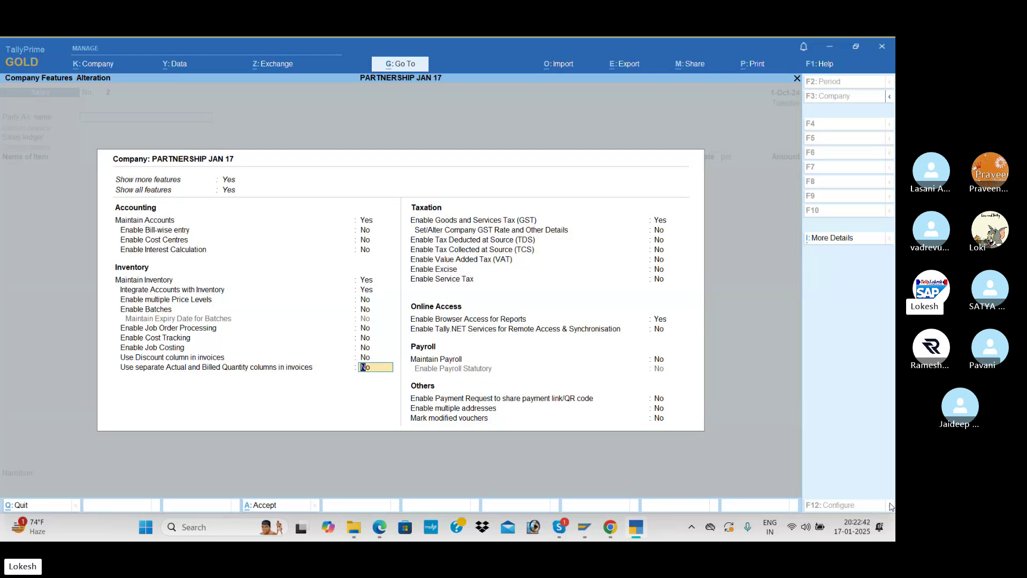
{"action": "key", "text": "alt"}
{"action": "key", "text": "alt+Tab"}
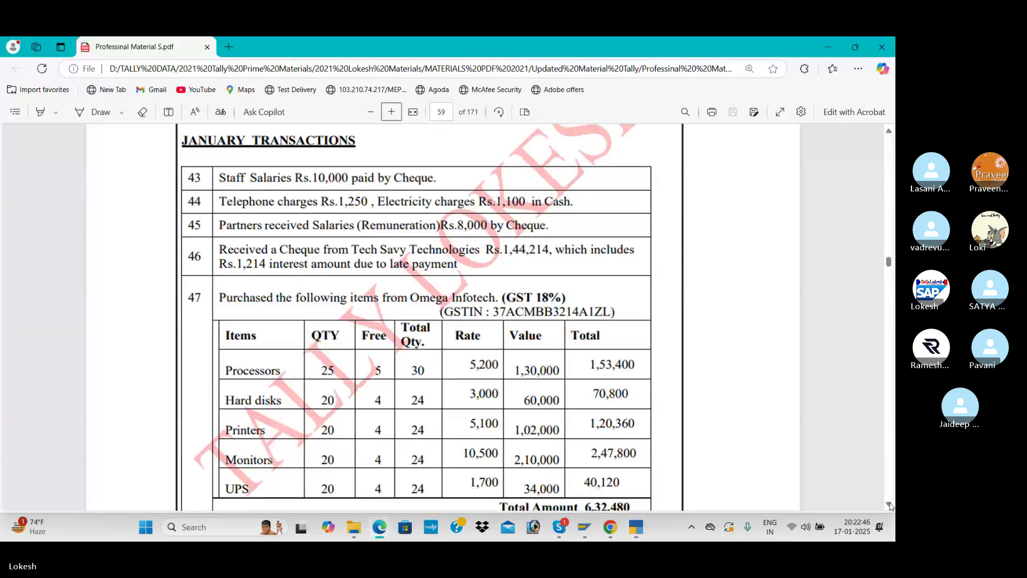
Read January transactions 48 to 51 and February transactions 52 to 54 in the PDF material
{"action": "scroll", "coordinate": [890, 506], "scroll_direction": "down", "scroll_amount": 5}
{"action": "scroll", "coordinate": [890, 506], "scroll_direction": "down", "scroll_amount": 6}
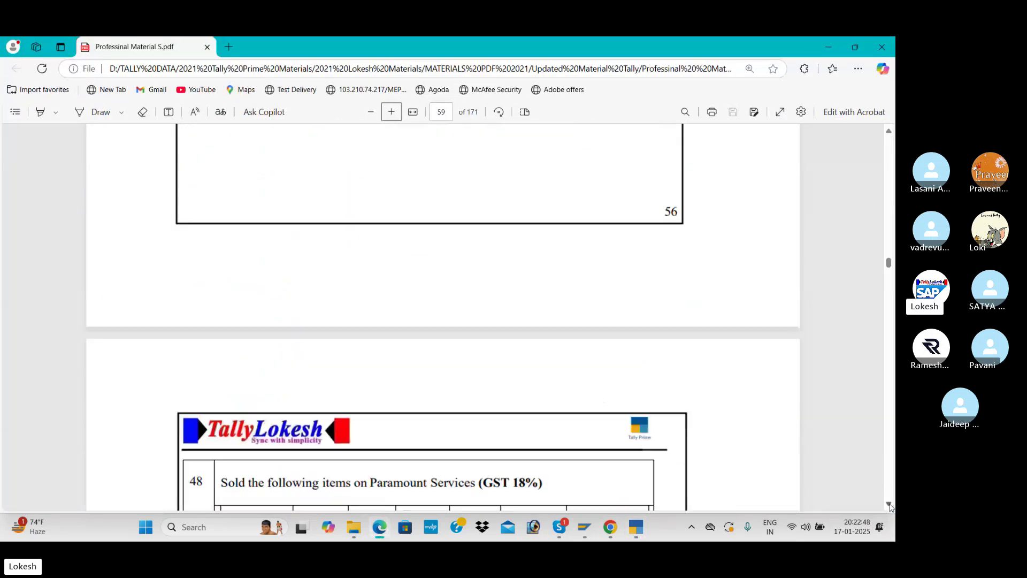
{"action": "left_click", "coordinate": [889, 505]}
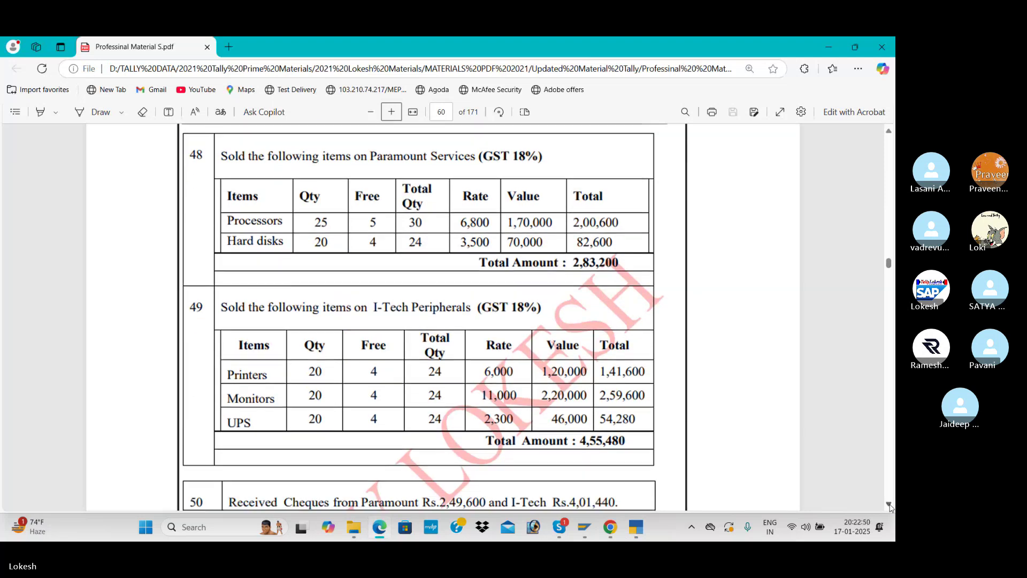
{"action": "left_click", "coordinate": [889, 505]}
{"action": "left_click", "coordinate": [890, 504]}
{"action": "left_click", "coordinate": [889, 504]}
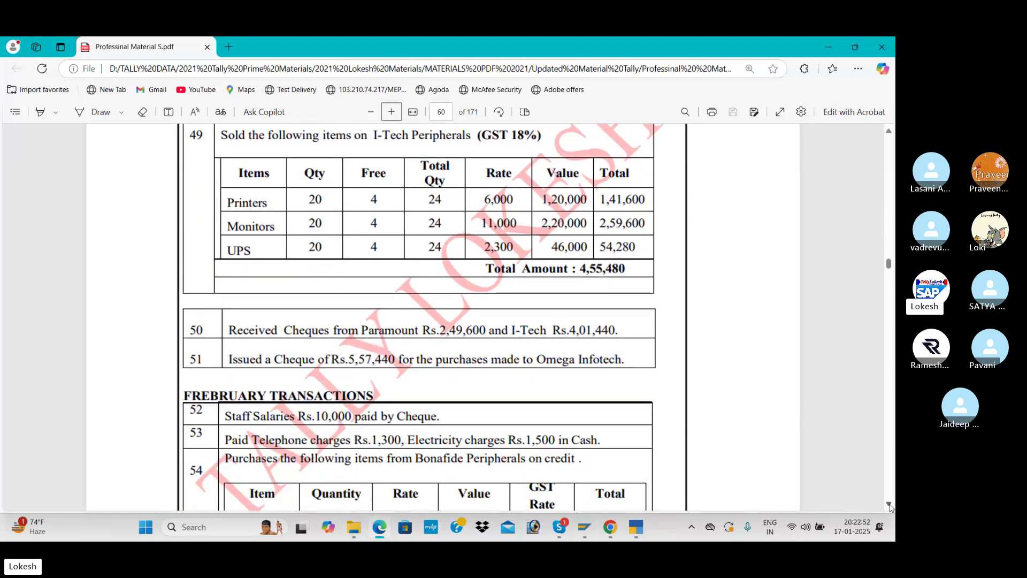
{"action": "left_click", "coordinate": [889, 505]}
{"action": "left_click", "coordinate": [890, 504]}
{"action": "left_click", "coordinate": [889, 504]}
{"action": "left_click", "coordinate": [889, 504]}
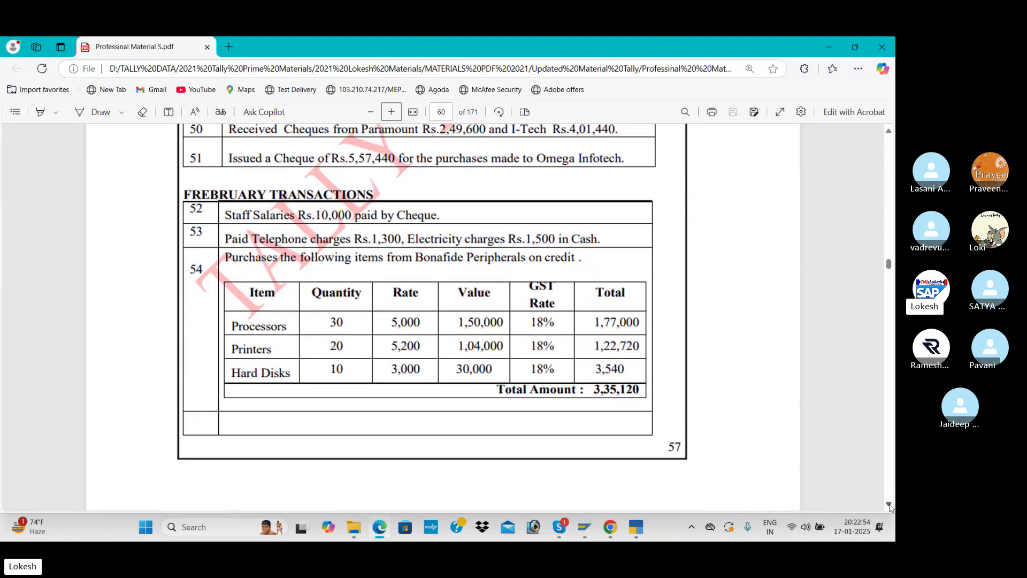
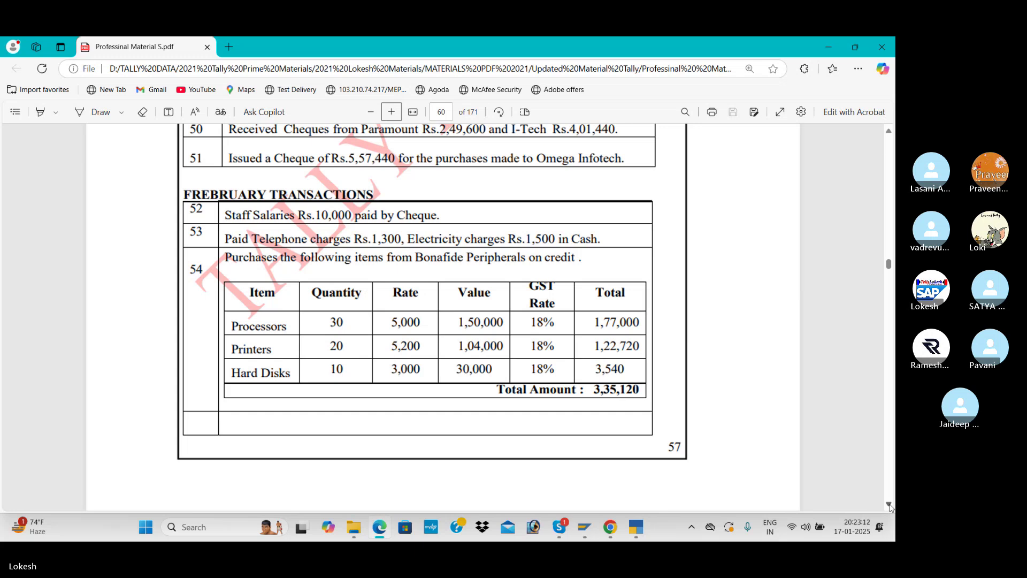
Read the remaining February transactions, the March transactions, and the provision and depreciation entries in the PDF material
{"action": "scroll", "coordinate": [889, 506], "scroll_direction": "down", "scroll_amount": 10}
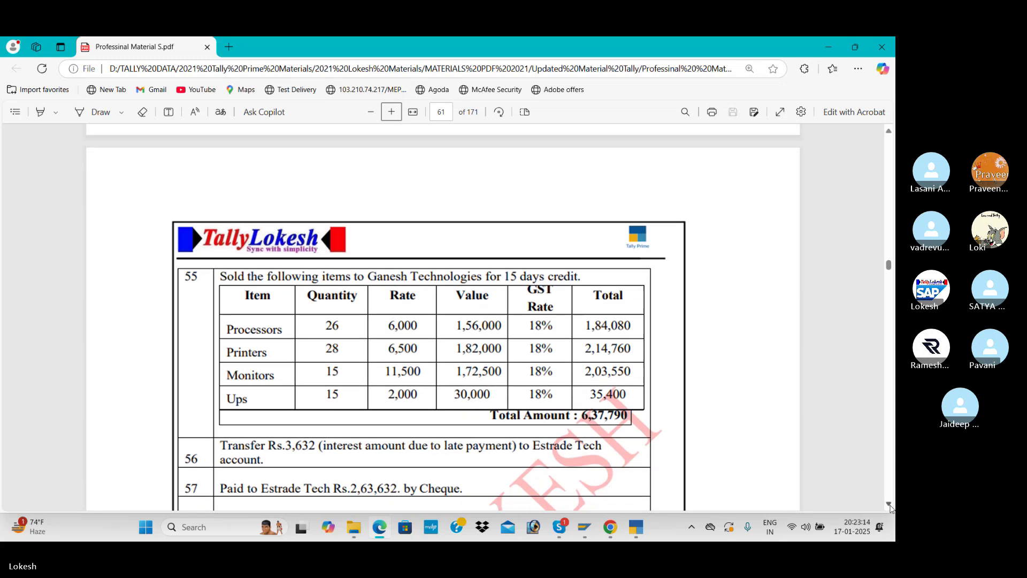
{"action": "scroll", "coordinate": [890, 506], "scroll_direction": "down", "scroll_amount": 5}
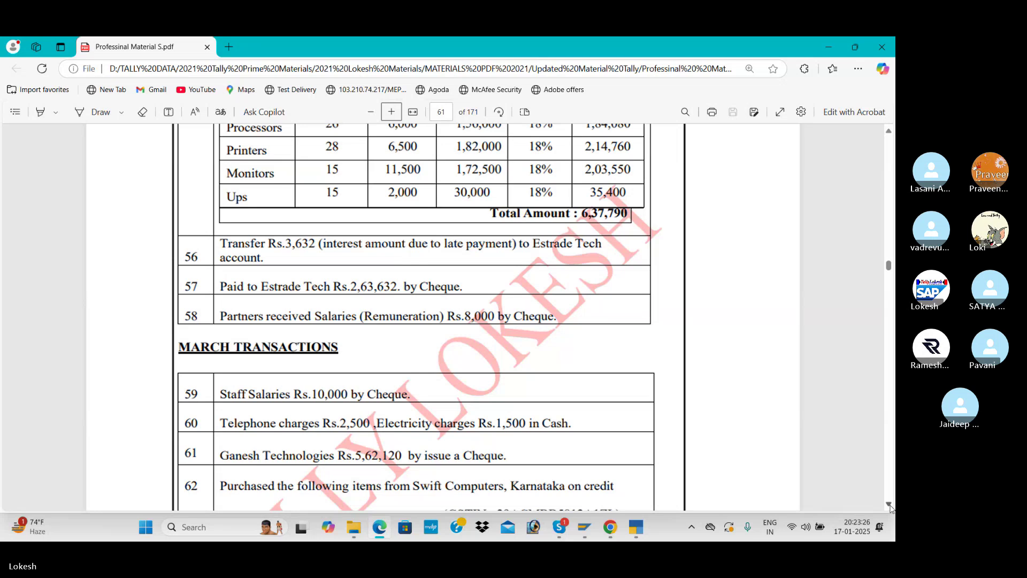
{"action": "scroll", "coordinate": [889, 507], "scroll_direction": "down", "scroll_amount": 4}
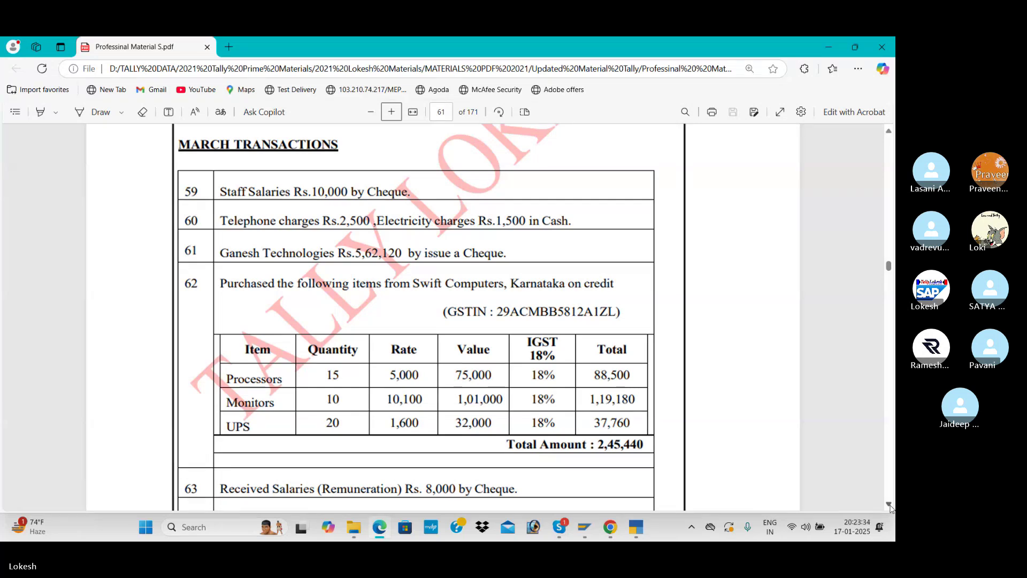
{"action": "scroll", "coordinate": [890, 507], "scroll_direction": "down", "scroll_amount": 5}
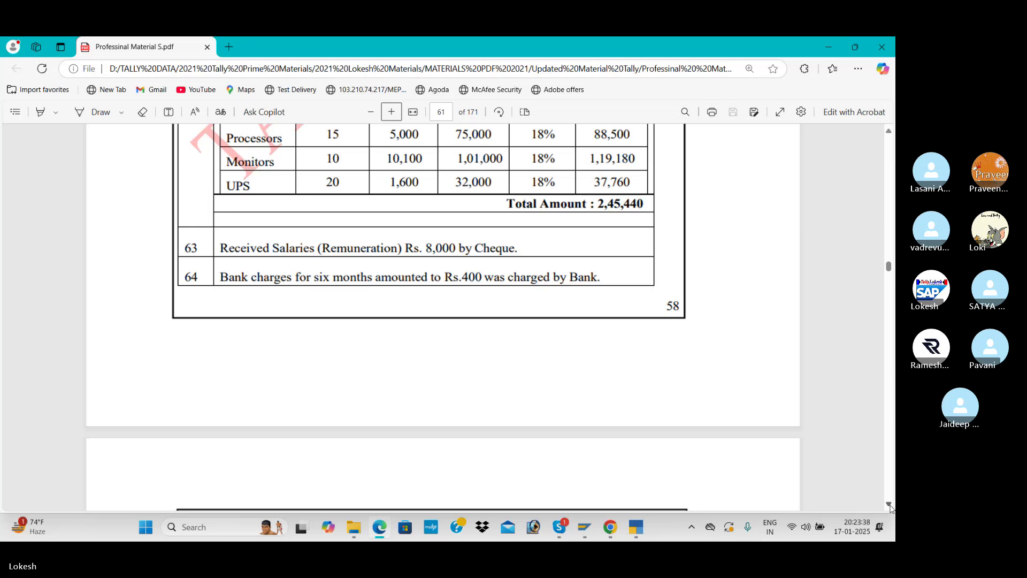
{"action": "scroll", "coordinate": [889, 507], "scroll_direction": "down", "scroll_amount": 7}
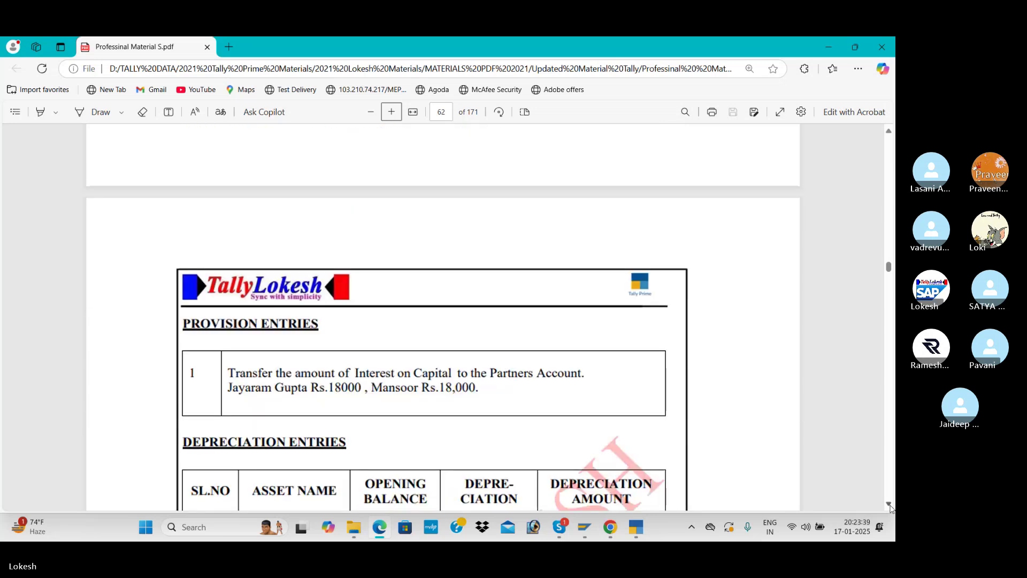
{"action": "scroll", "coordinate": [890, 507], "scroll_direction": "down", "scroll_amount": 2}
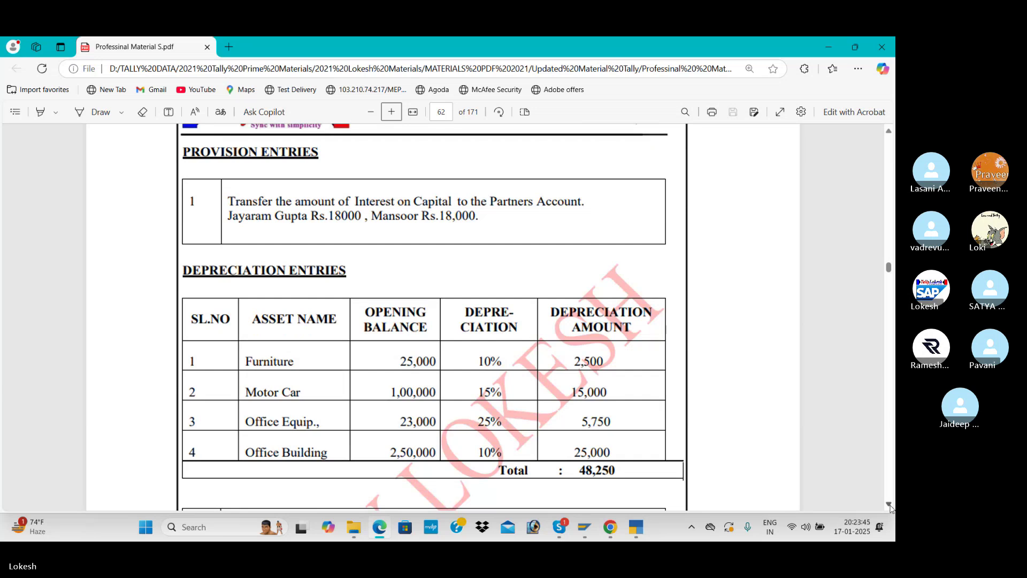
Switch back to TallyPrime and leave the company features without saving, returning to the sales voucher
{"action": "key", "text": "alt+Tab"}
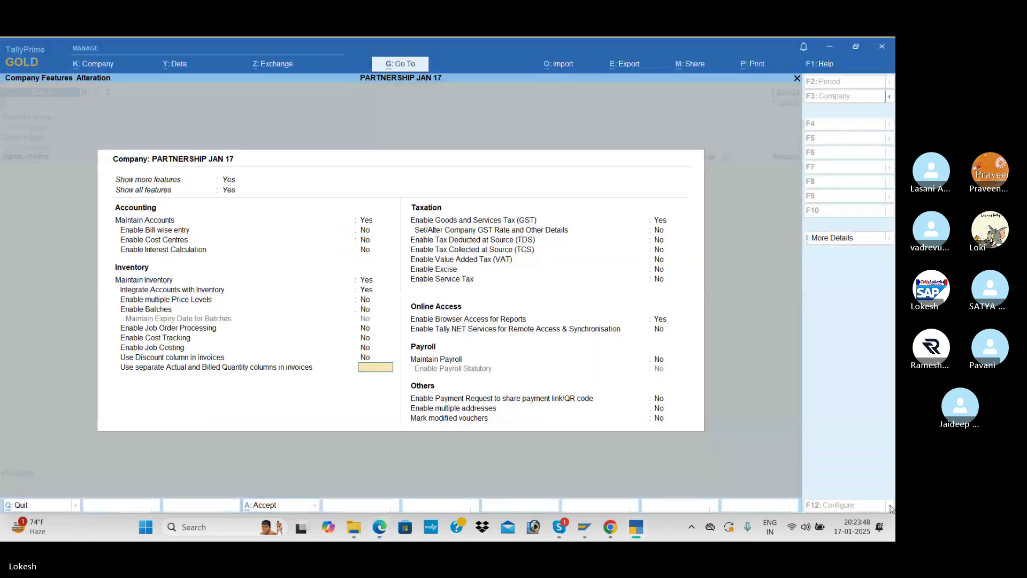
{"action": "key", "text": "Escape"}
{"action": "key", "text": "y"}
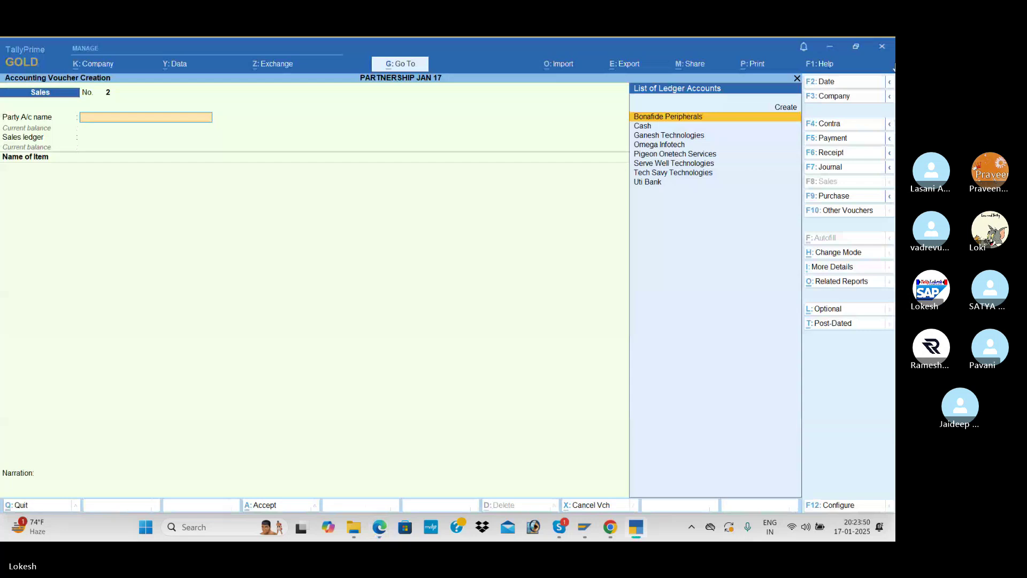
In a new journal voucher, create an Interest on Capital ledger under Indirect Expenses for the debit line
{"action": "left_click", "coordinate": [850, 167]}
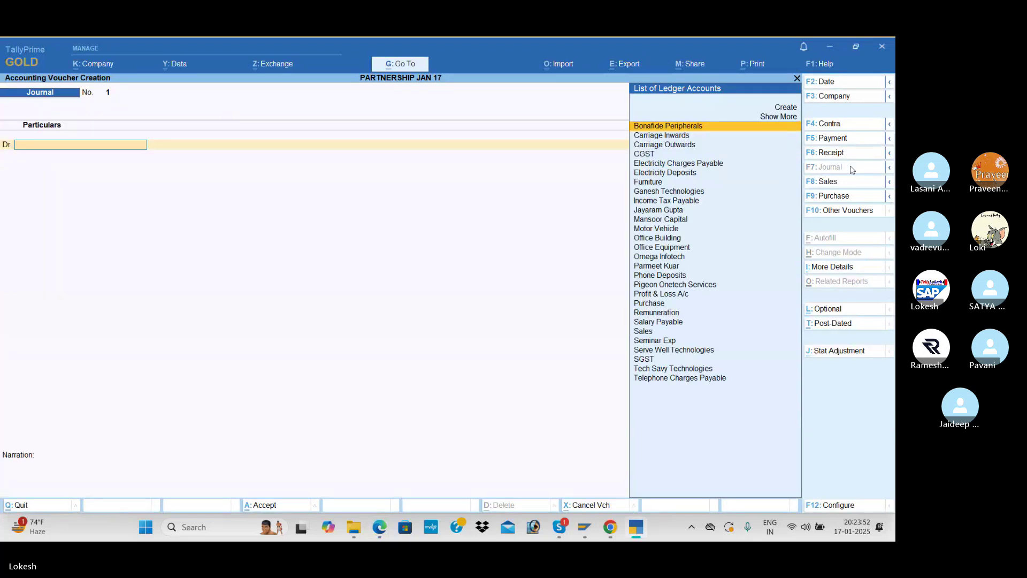
{"action": "key", "text": "alt+c"}
{"action": "type", "text": "Intere"}
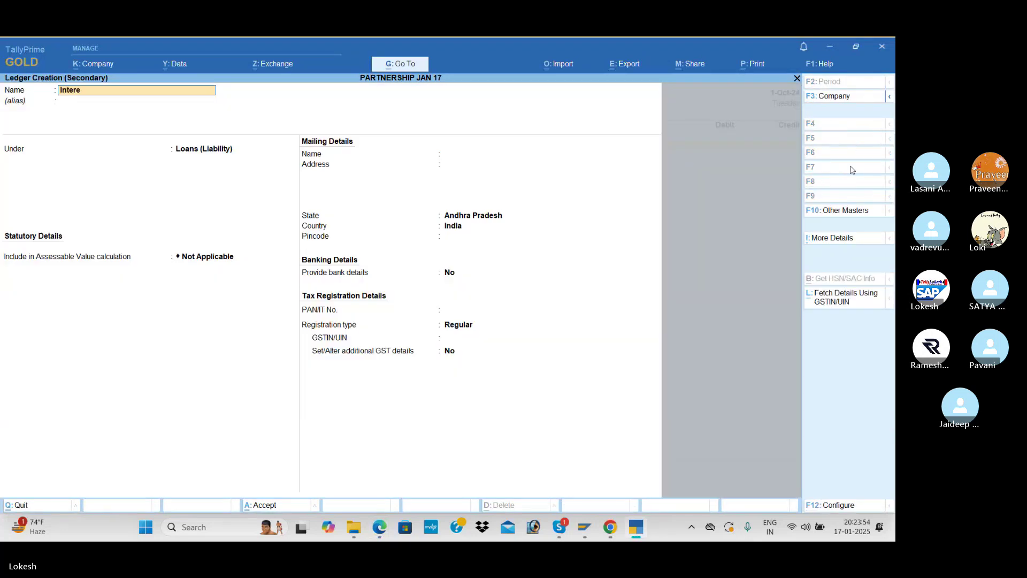
{"action": "type", "text": "st on Capita"}
{"action": "key", "text": "Return"}
{"action": "key", "text": "Return"}
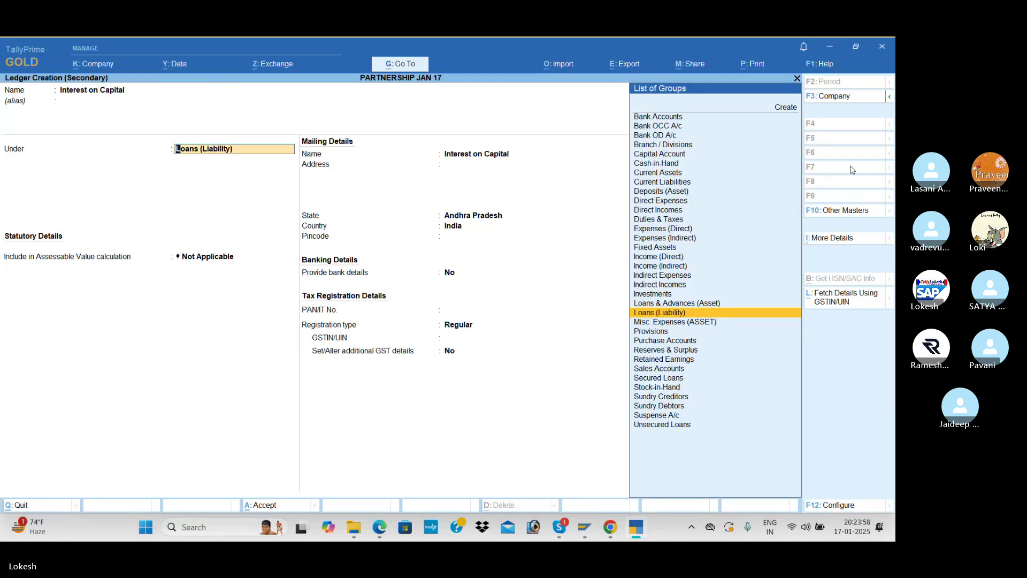
{"action": "type", "text": "In"}
{"action": "key", "text": "Down"}
{"action": "key", "text": "Down"}
{"action": "key", "text": "Down"}
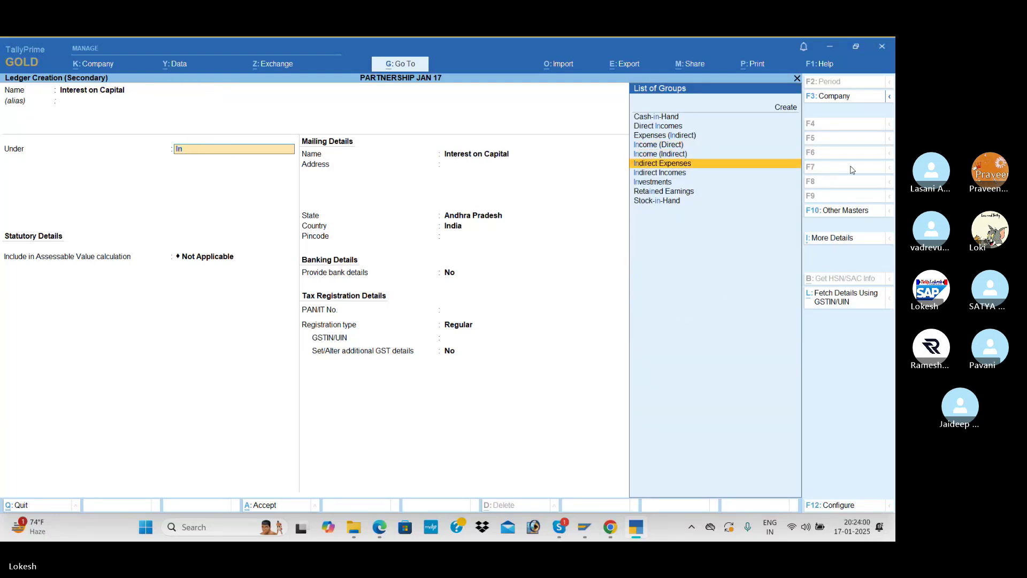
{"action": "key", "text": "Return"}
{"action": "key", "text": "ctrl+a"}
Using the PDF's provision entry, debit Interest on Capital 36,000 and credit the first partner's account 18,000
{"action": "key", "text": "alt+Tab"}
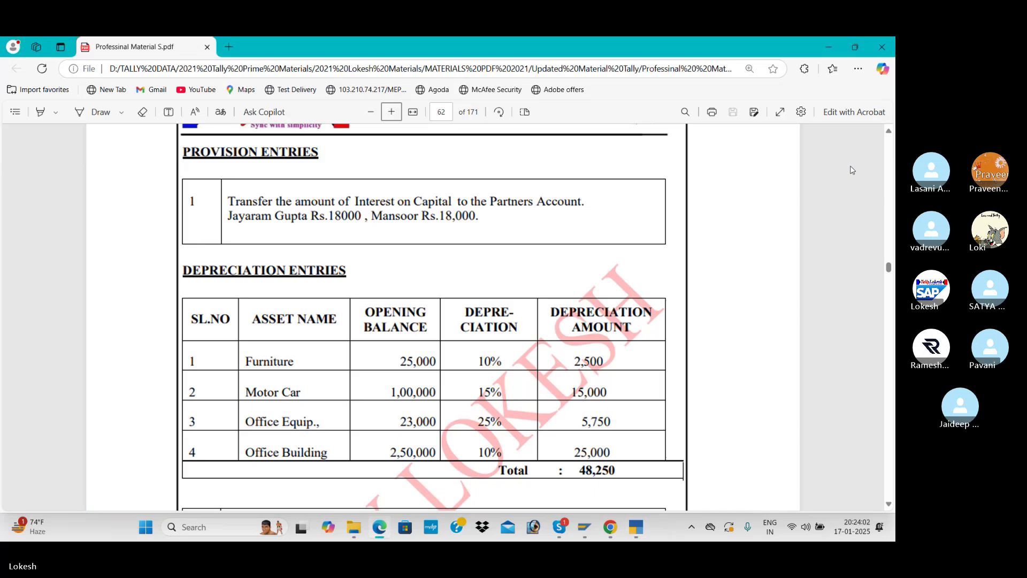
{"action": "key", "text": "alt+Tab"}
{"action": "type", "text": "36000"}
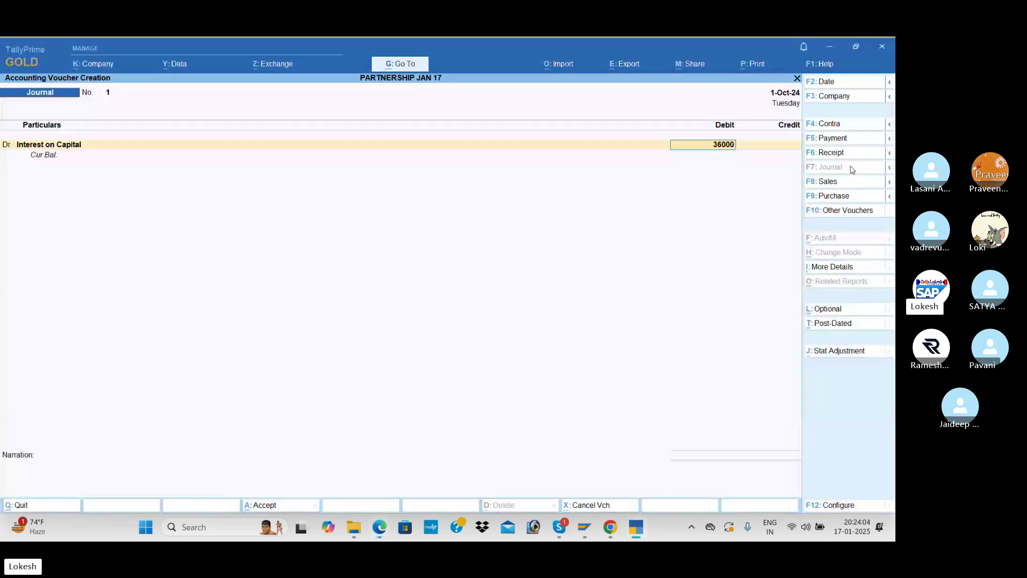
{"action": "key", "text": "Return"}
{"action": "type", "text": "jay"}
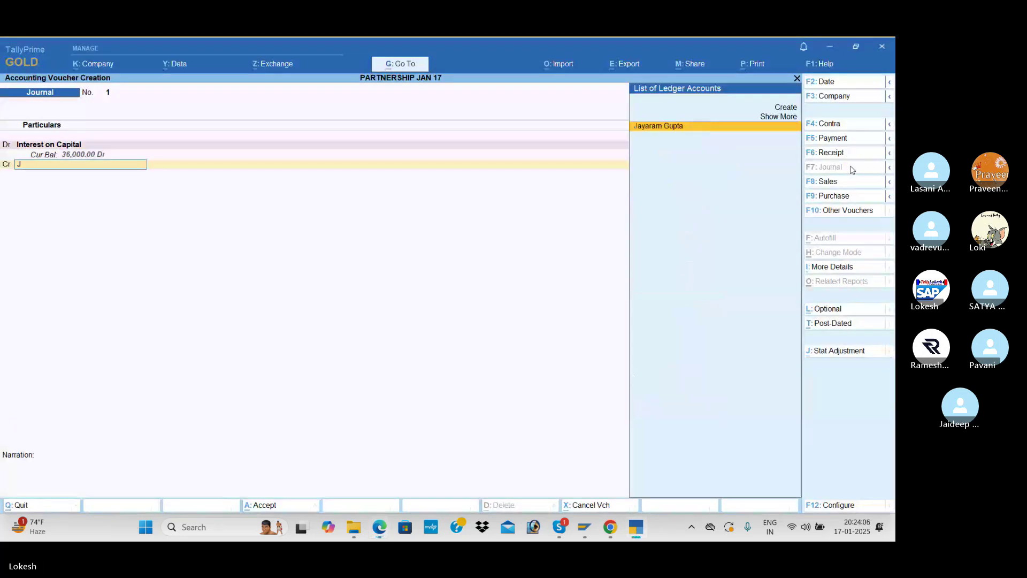
{"action": "key", "text": "Return"}
{"action": "type", "text": "18,000"}
{"action": "key", "text": "Return"}
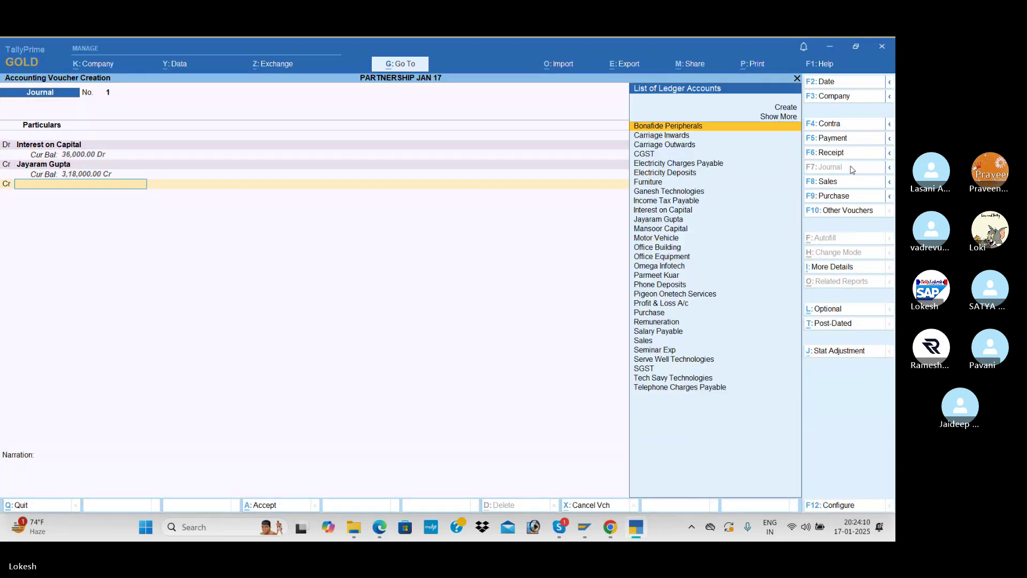
Credit the second partner's capital account 18,000 and save the journal voucher without a narration
{"action": "type", "text": "m"}
{"action": "key", "text": "Down"}
{"action": "key", "text": "Down"}
{"action": "key", "text": "Return"}
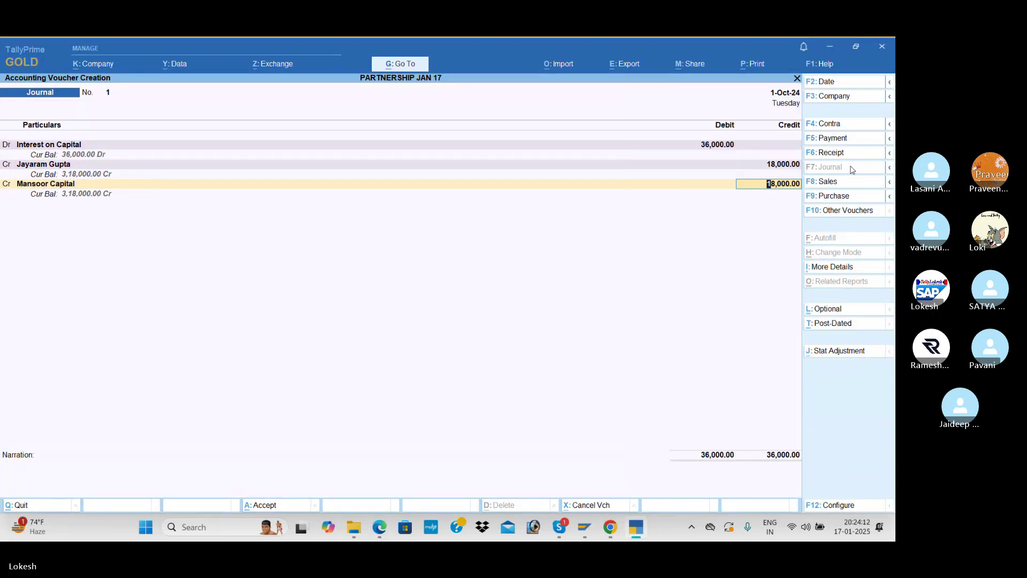
{"action": "key", "text": "Return"}
{"action": "key", "text": "Return"}
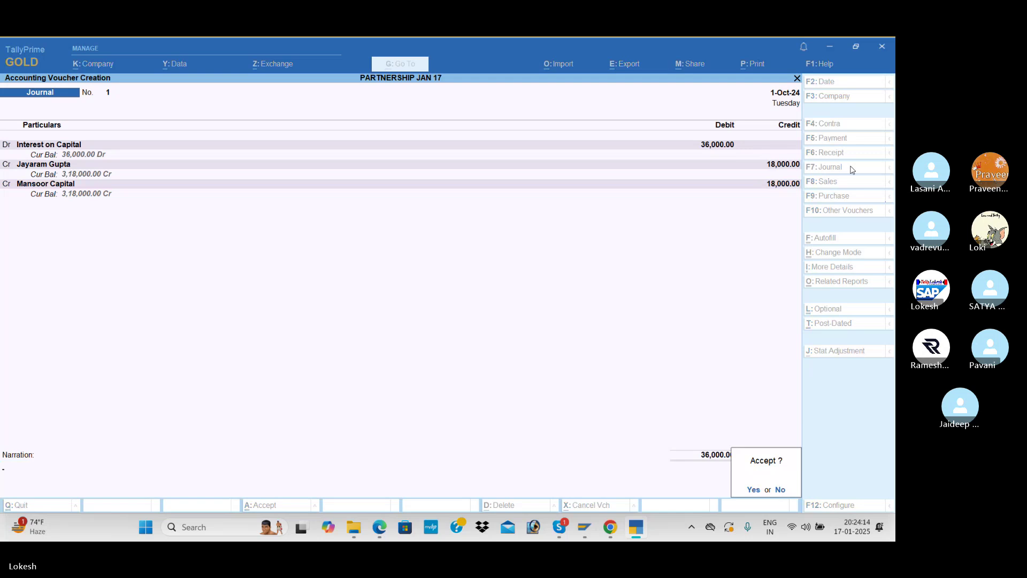
{"action": "key", "text": "Return"}
Create a Depreciation ledger under Indirect Expenses for the debit line of the next journal voucher
{"action": "key", "text": "alt+c"}
{"action": "type", "text": "Dep"}
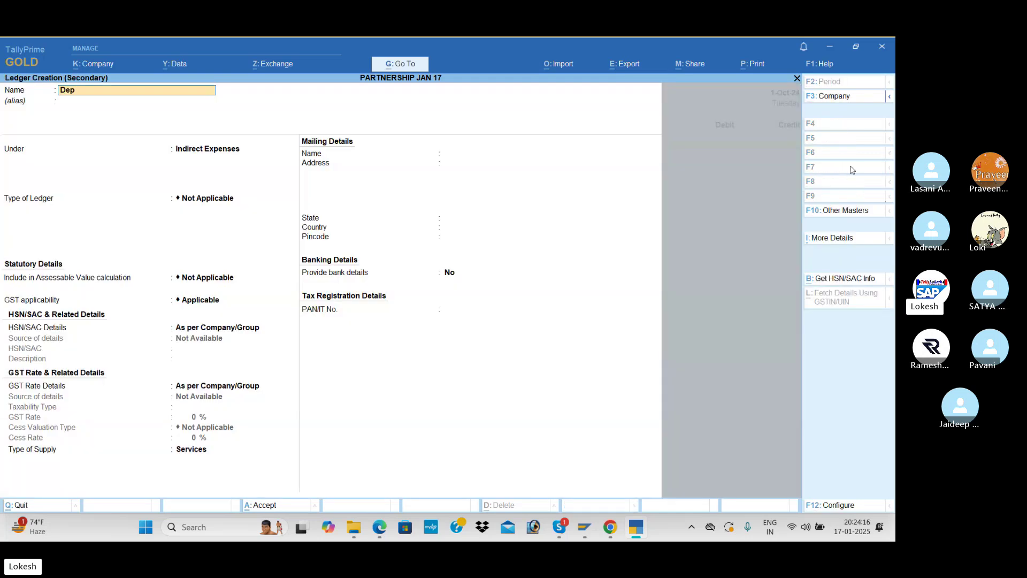
{"action": "type", "text": "reciatio"}
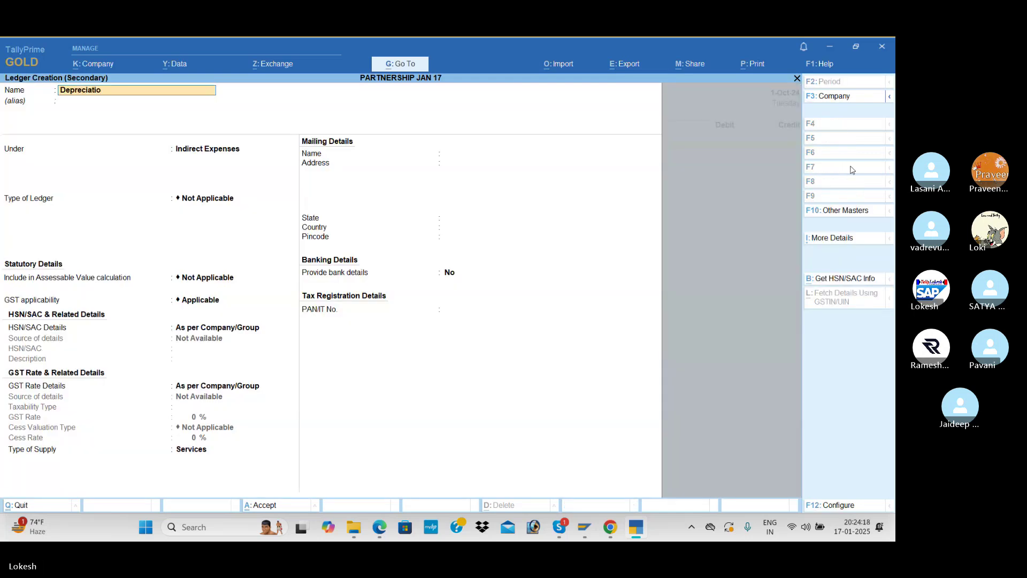
{"action": "type", "text": "n"}
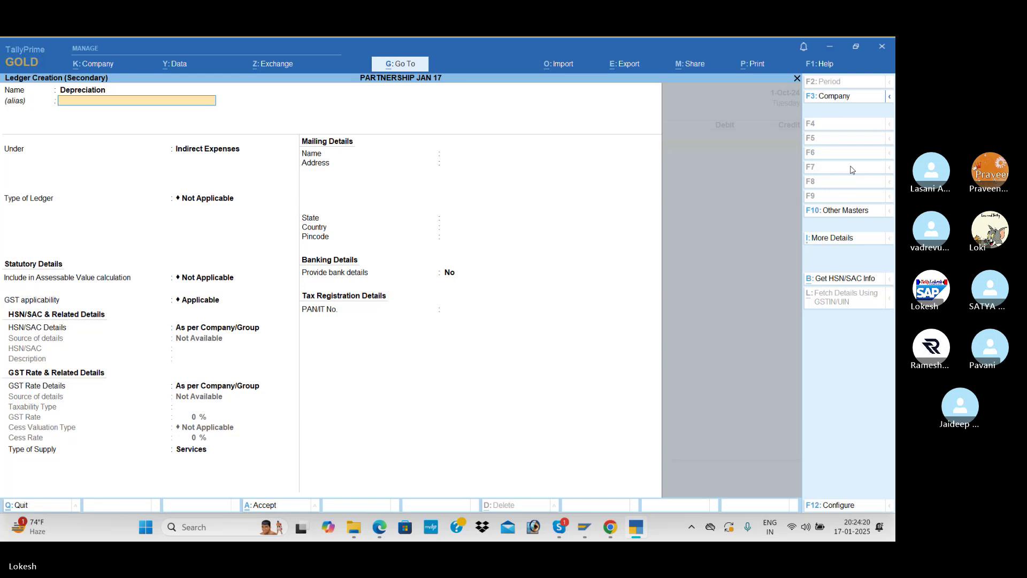
{"action": "key", "text": "Return"}
{"action": "key", "text": "Return"}
{"action": "key", "text": "ctrl+a"}
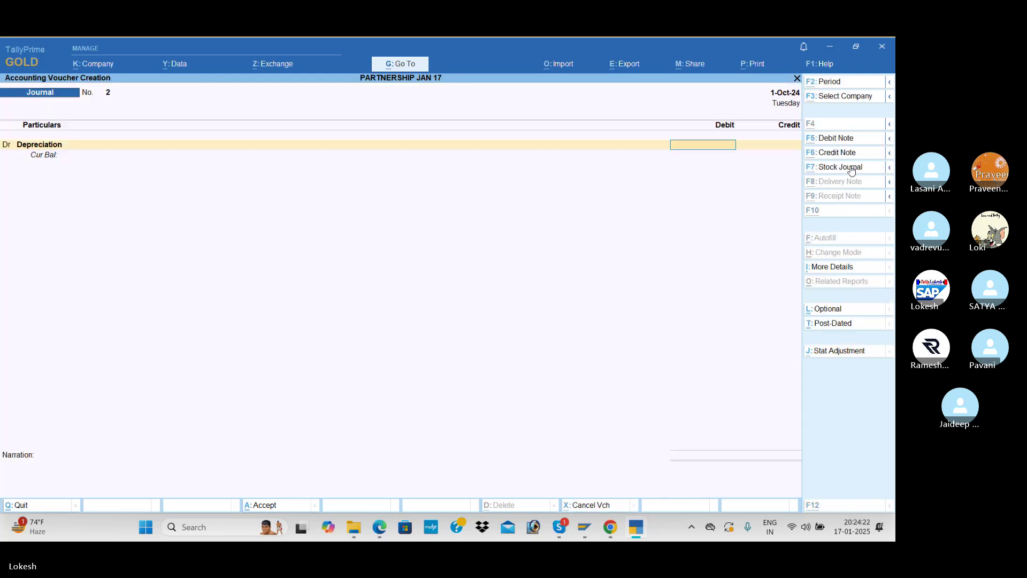
Look up the total depreciation in the PDF and debit Depreciation 48,250 in the journal voucher
{"action": "key", "text": "alt+Tab"}
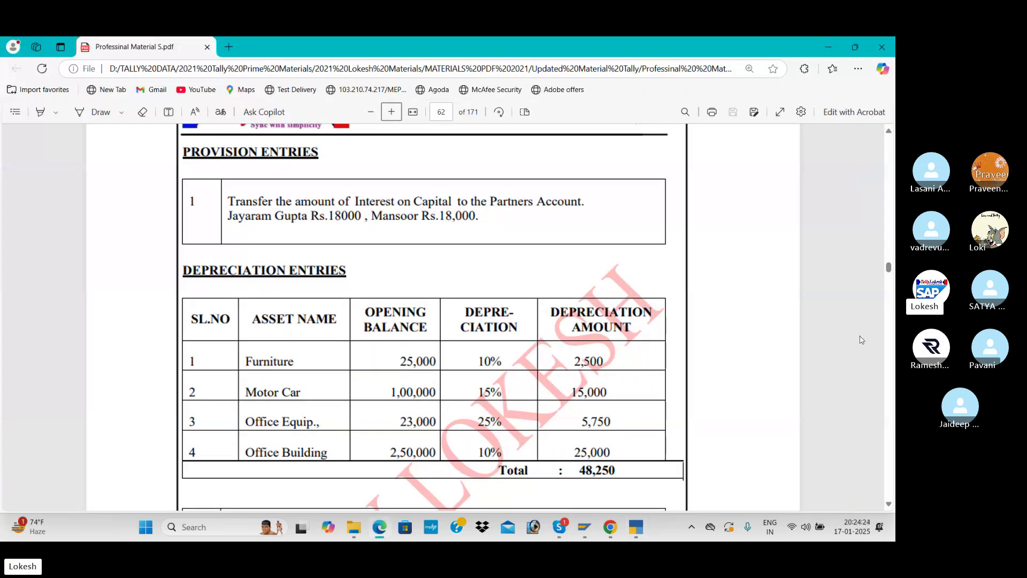
{"action": "left_click_drag", "start_coordinate": [889, 506], "coordinate": [888, 507]}
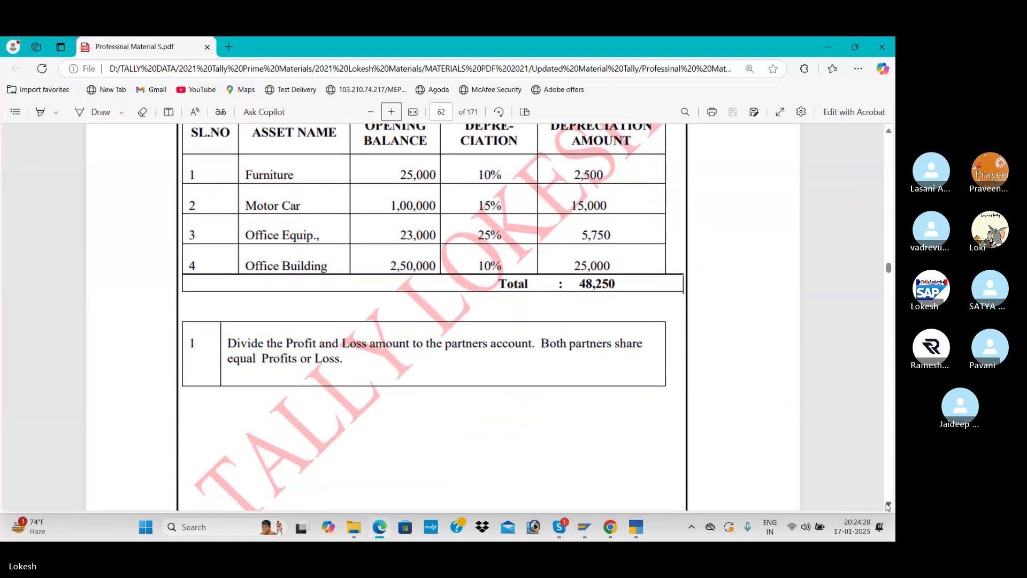
{"action": "key", "text": "alt+Tab"}
{"action": "type", "text": "48250"}
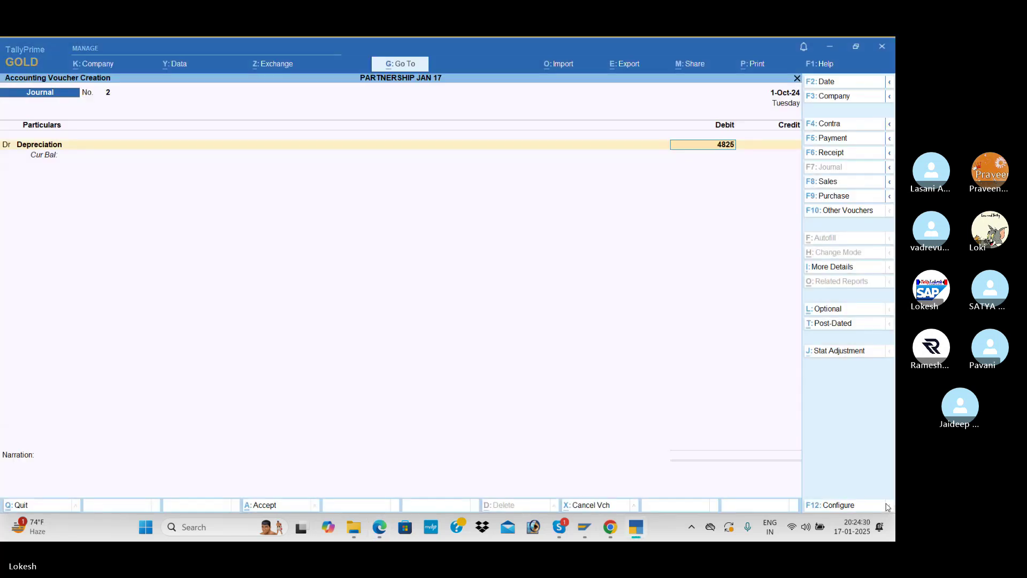
{"action": "key", "text": "Return"}
Credit Furniture 2,500 in the depreciation journal, following the PDF's depreciation table
{"action": "key", "text": "alt+Tab"}
{"action": "key", "text": "alt+Tab"}
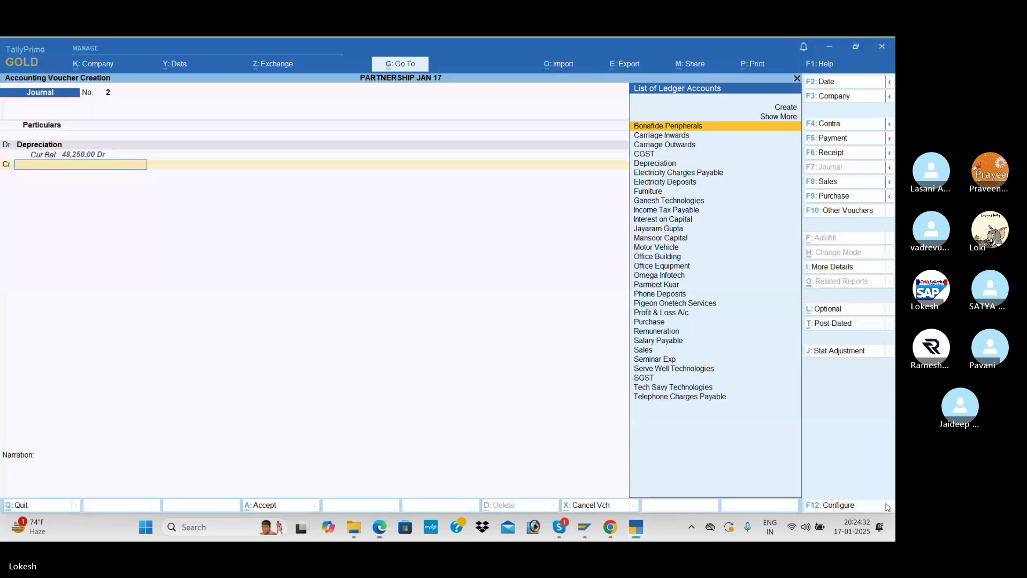
{"action": "type", "text": "f"}
{"action": "key", "text": "Return"}
{"action": "key", "text": "alt+Tab"}
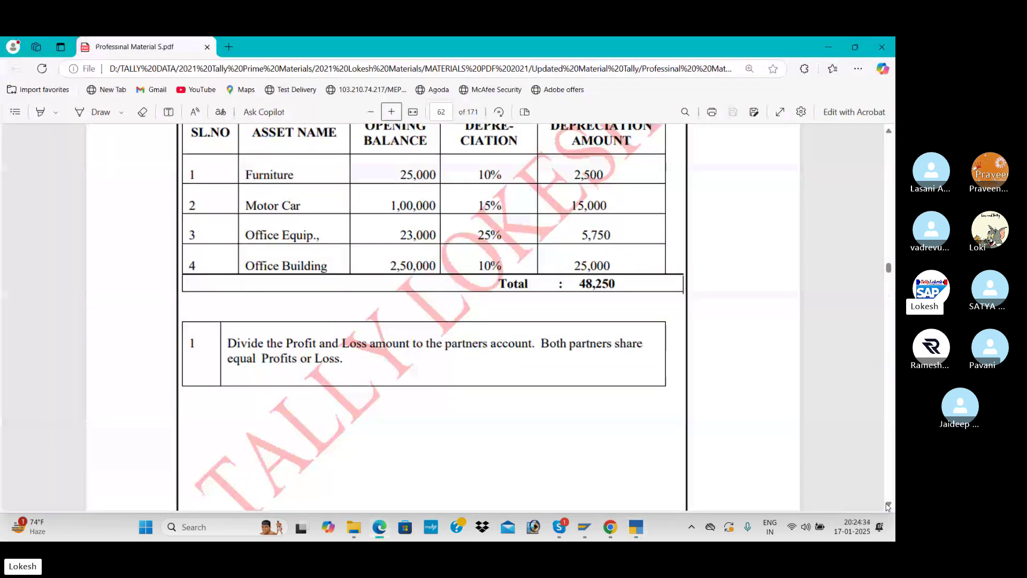
{"action": "key", "text": "alt+Tab"}
{"action": "type", "text": "2500"}
{"action": "key", "text": "Return"}
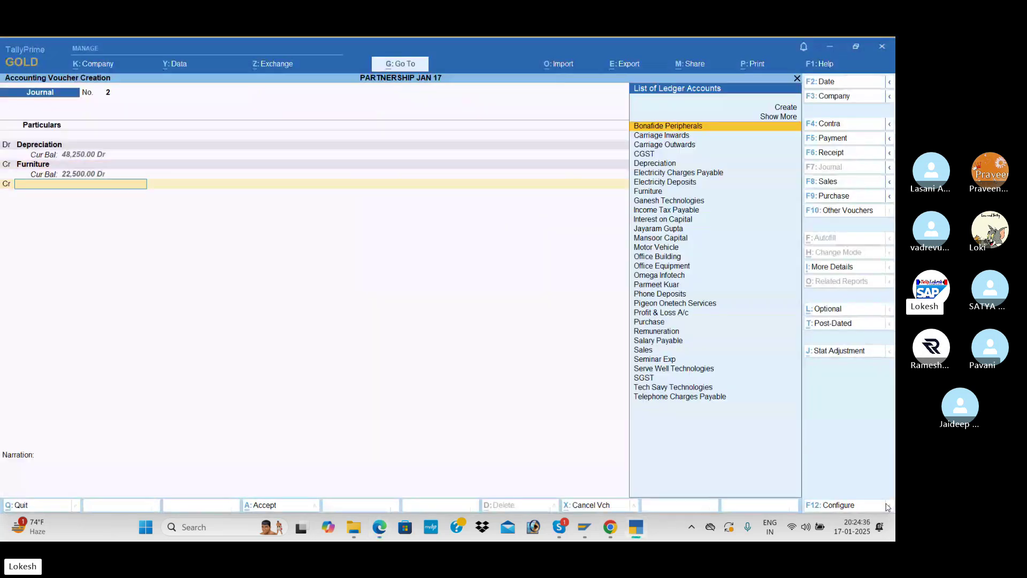
Credit Motor Vehicle 15,000 in the depreciation journal, following the Motor Car row of the PDF table
{"action": "key", "text": "alt+Tab"}
{"action": "key", "text": "alt+Tab"}
{"action": "type", "text": "m"}
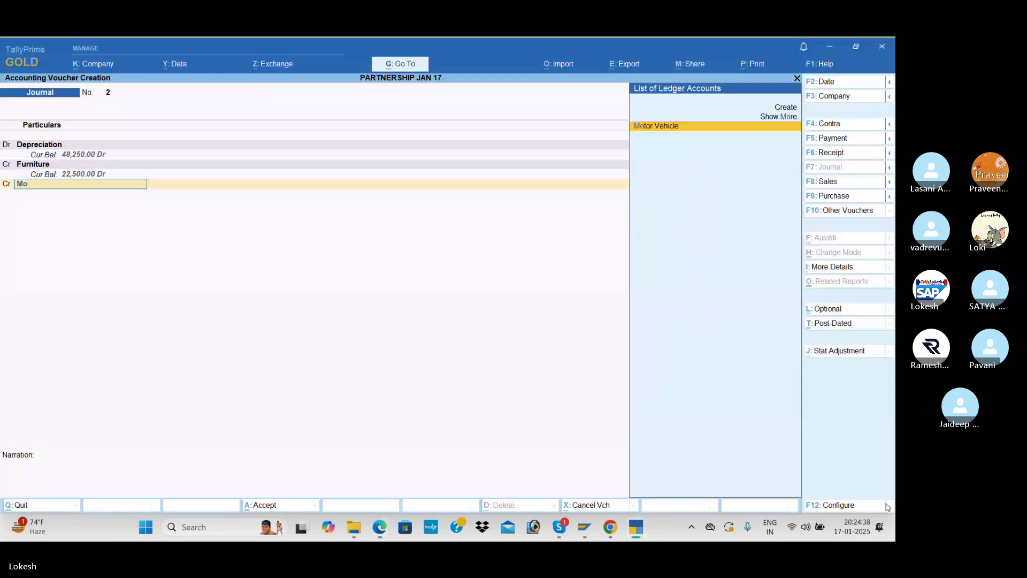
{"action": "key", "text": "Return"}
{"action": "key", "text": "alt+Tab"}
{"action": "key", "text": "alt+Tab"}
{"action": "type", "text": "15000"}
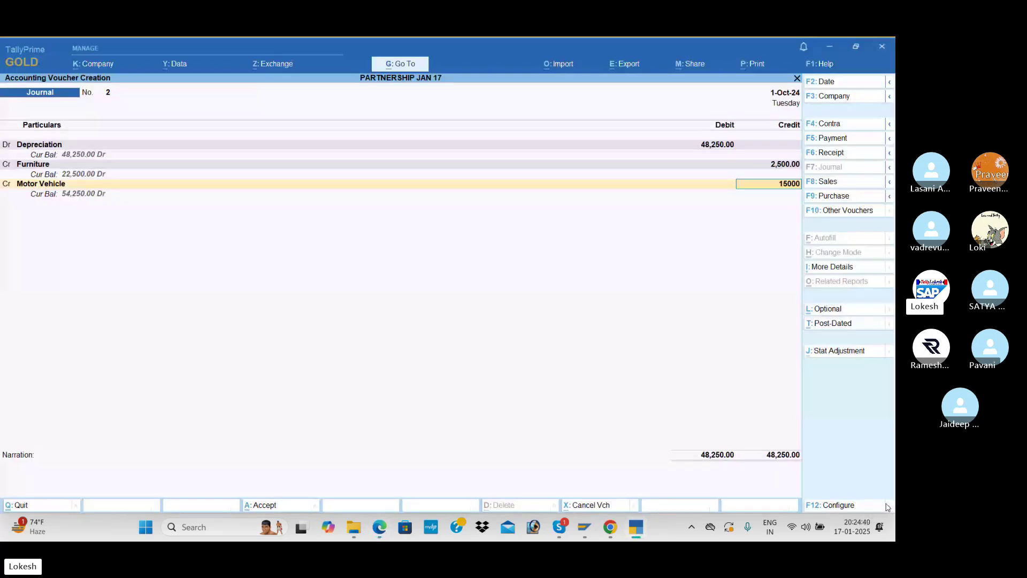
{"action": "key", "text": "Return"}
Credit Office Equipment 5,750 in the depreciation journal, following the PDF's depreciation table
{"action": "key", "text": "alt+Tab"}
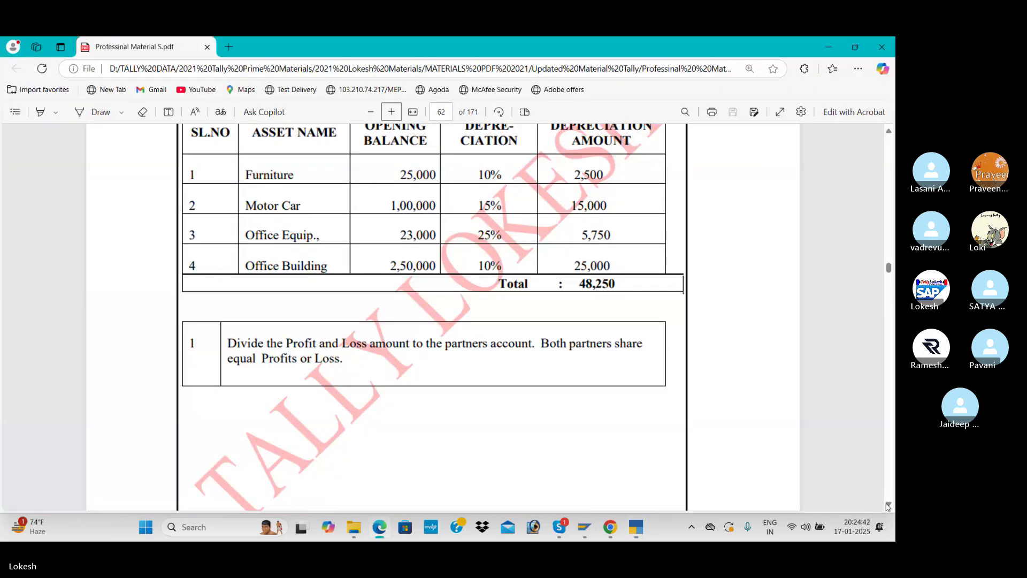
{"action": "key", "text": "alt+Tab"}
{"action": "type", "text": "o"}
{"action": "key", "text": "Down"}
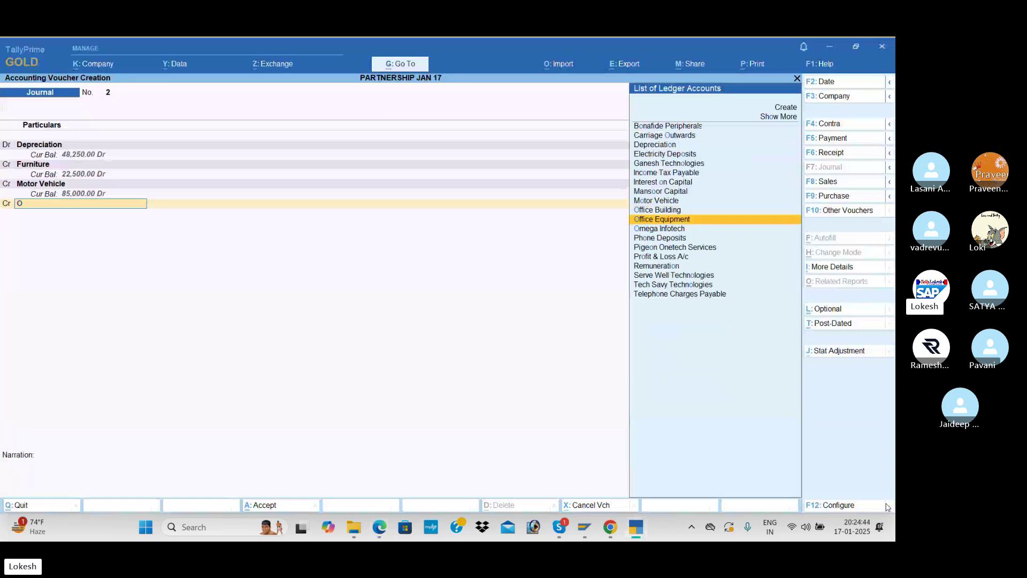
{"action": "key", "text": "Return"}
{"action": "key", "text": "alt+Tab"}
{"action": "key", "text": "alt+Tab"}
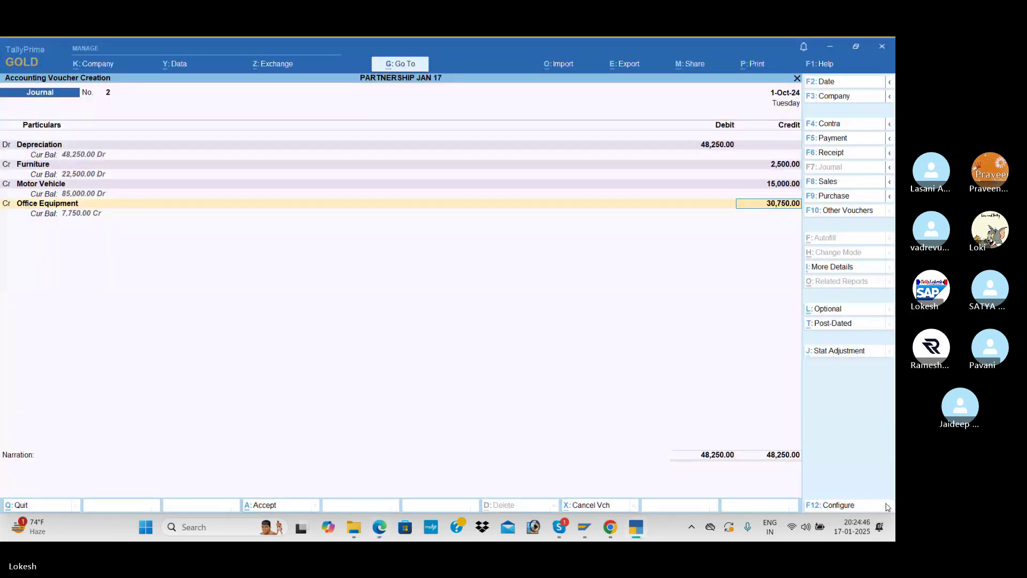
{"action": "type", "text": "5750"}
{"action": "key", "text": "Return"}
Credit Office Building with the remaining 25,000 and save the depreciation journal voucher
{"action": "key", "text": "alt+Tab"}
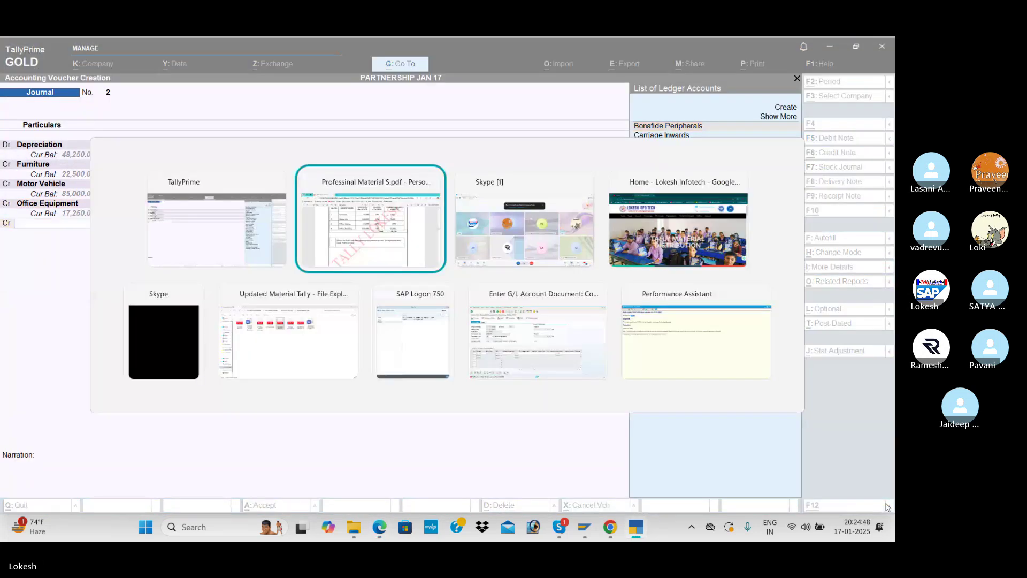
{"action": "key", "text": "alt+Tab"}
{"action": "type", "text": "B"}
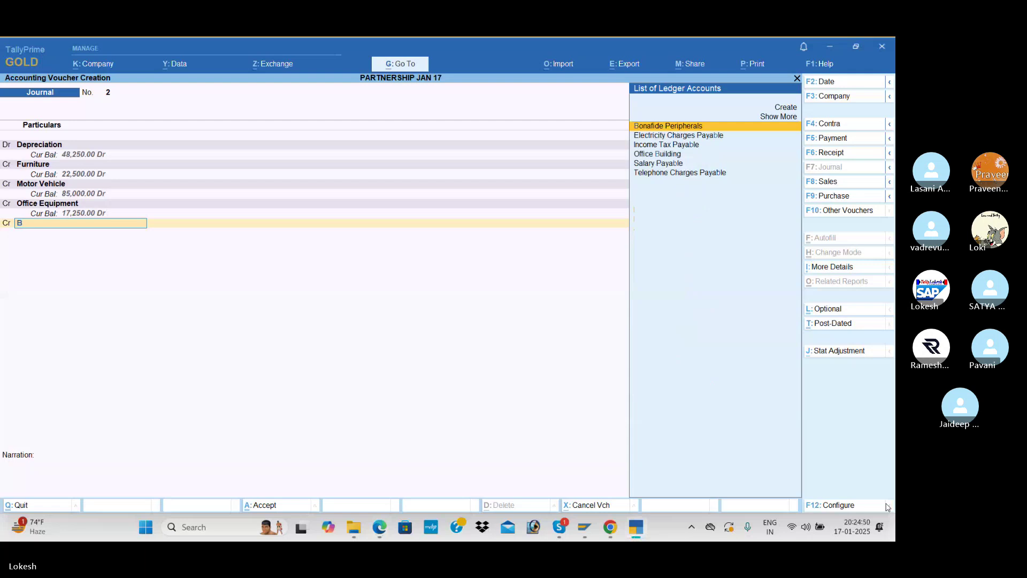
{"action": "key", "text": "Down"}
{"action": "key", "text": "Down"}
{"action": "key", "text": "Down"}
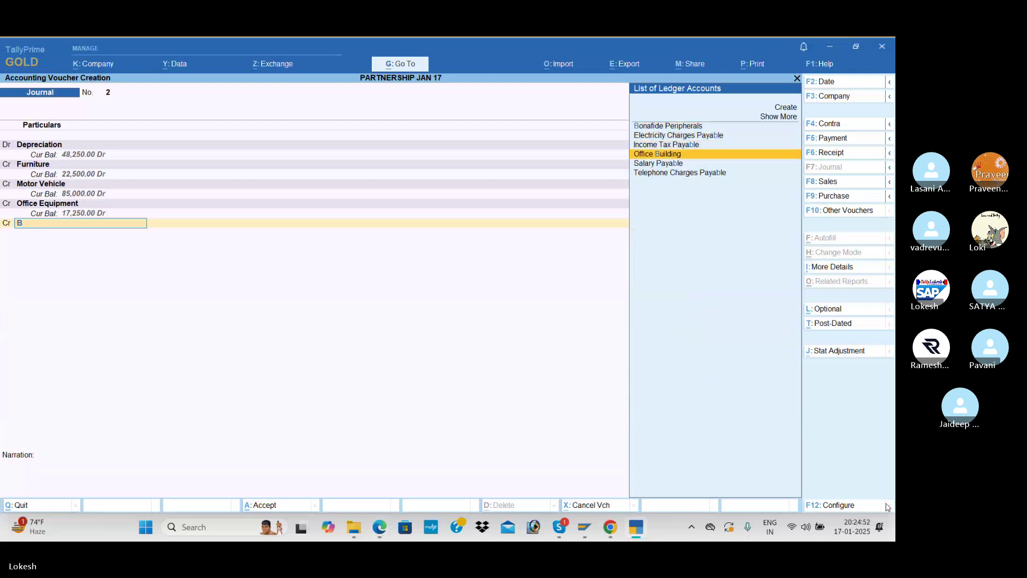
{"action": "key", "text": "Return"}
{"action": "key", "text": "Return"}
{"action": "key", "text": "Return"}
{"action": "key", "text": "Return"}
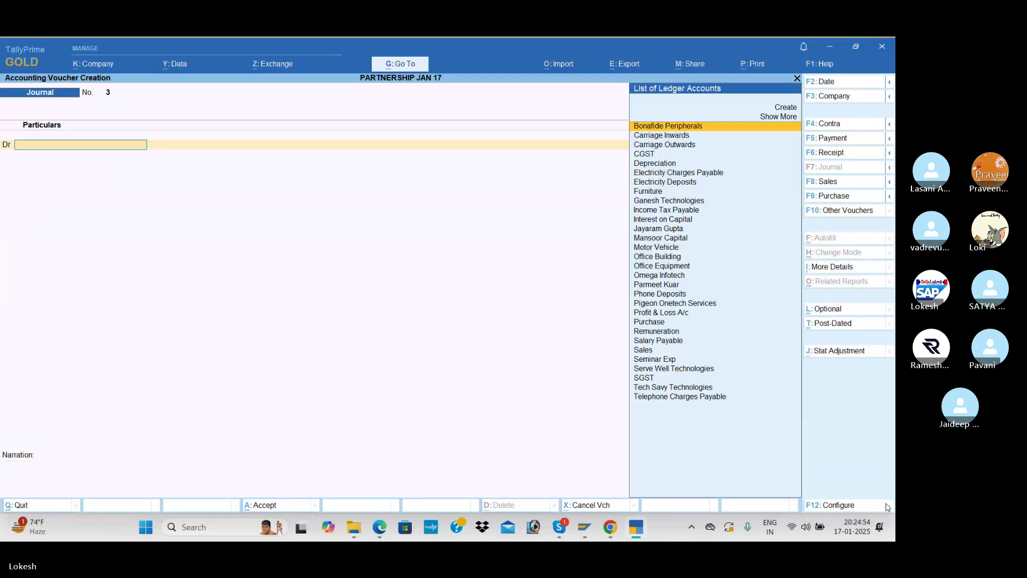
Select Profit & Loss A/c as the debit ledger of a new journal and check the profit-sharing instruction in the PDF
{"action": "type", "text": "Pr"}
{"action": "key", "text": "Return"}
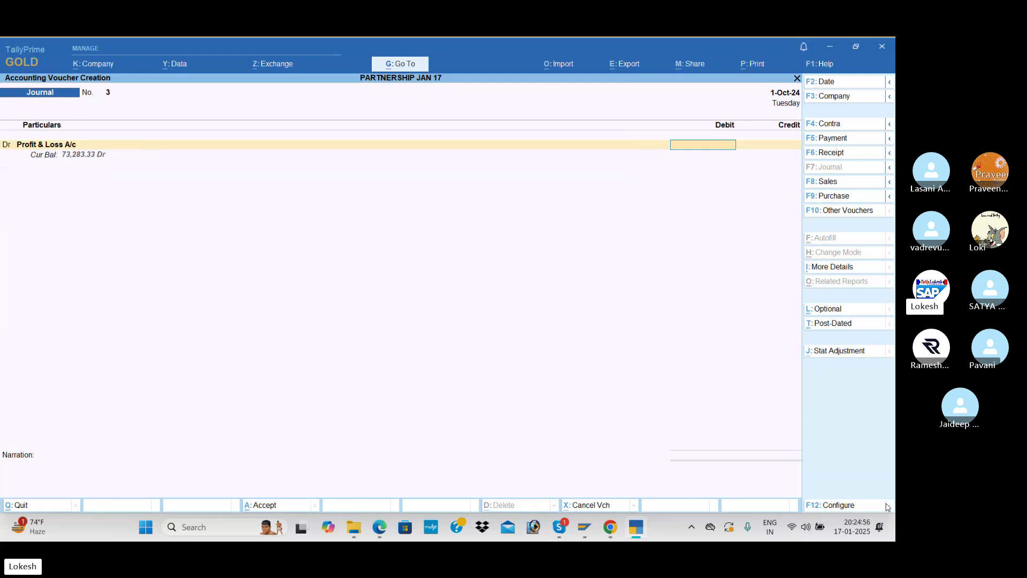
{"action": "key", "text": "alt+Tab"}
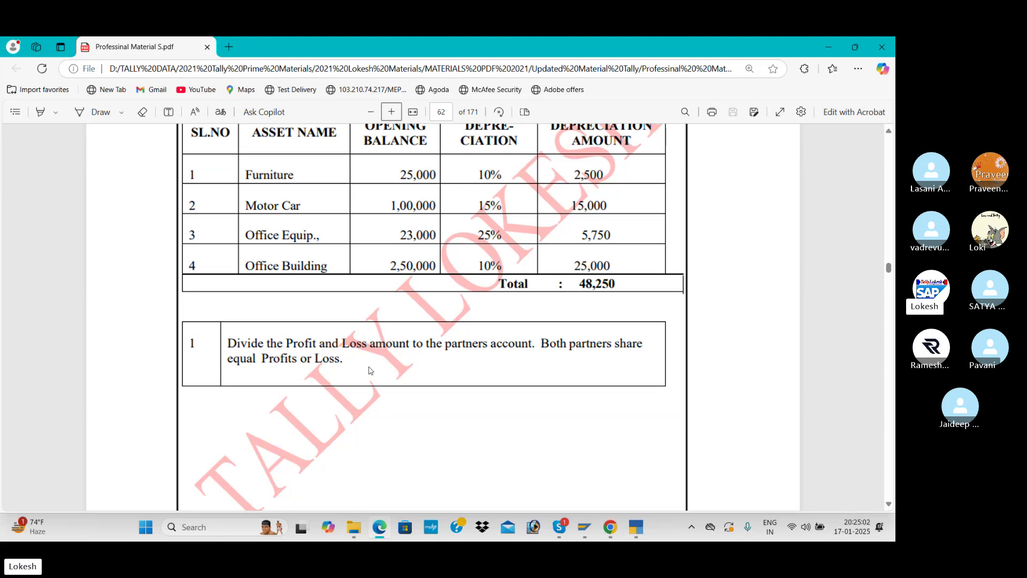
{"action": "key", "text": "alt+Tab"}
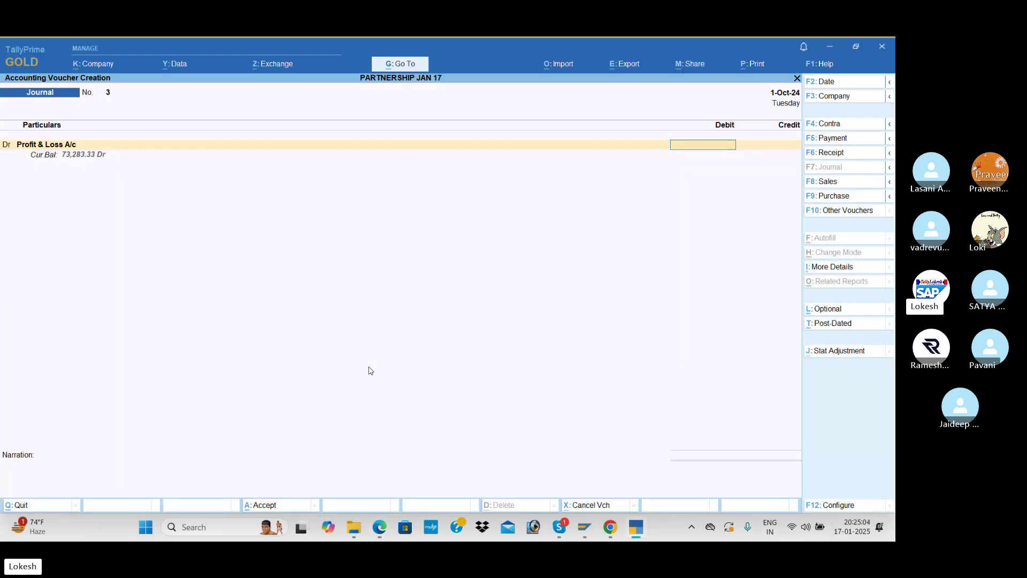
Calculate each partner's equal share with TallyPrime's calculator as 73283.33/2
{"action": "key", "text": "ctrl"}
{"action": "key", "text": "ctrl+n"}
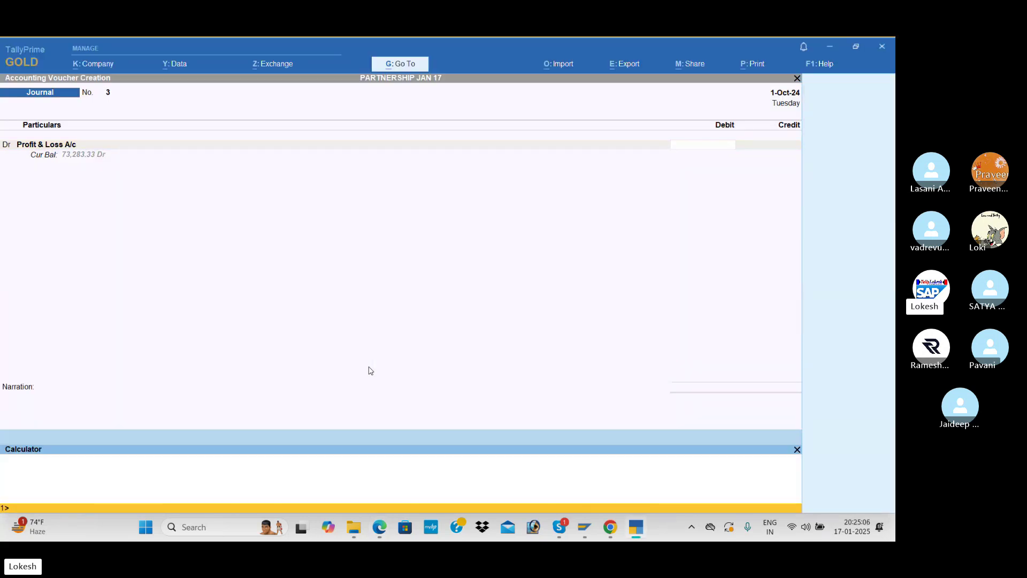
{"action": "type", "text": "73283.33/2"}
{"action": "key", "text": "Return"}
Debit Profit & Loss A/c with 73,283.33 in the profit-sharing journal
{"action": "left_click", "coordinate": [717, 149]}
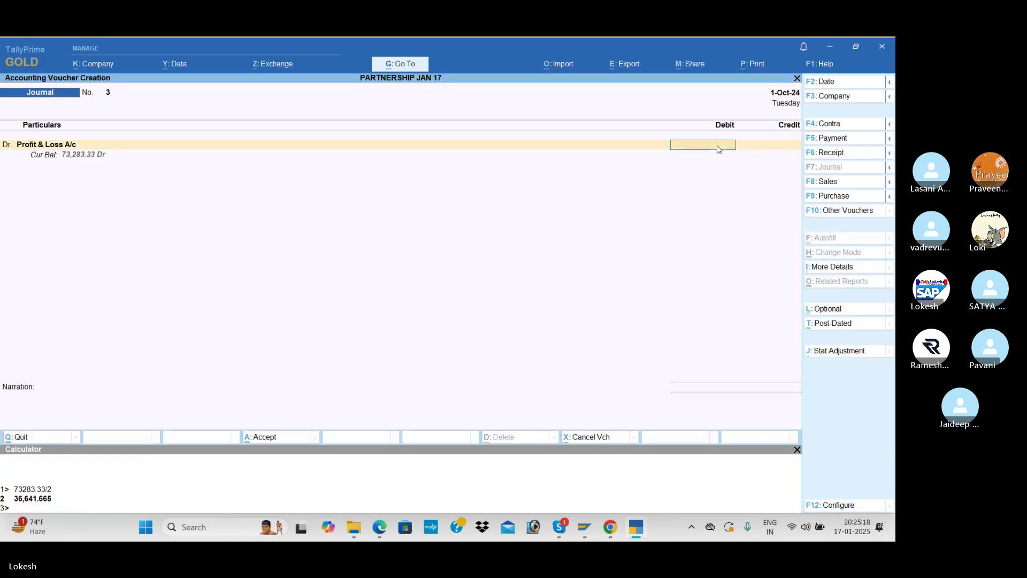
{"action": "type", "text": "732"}
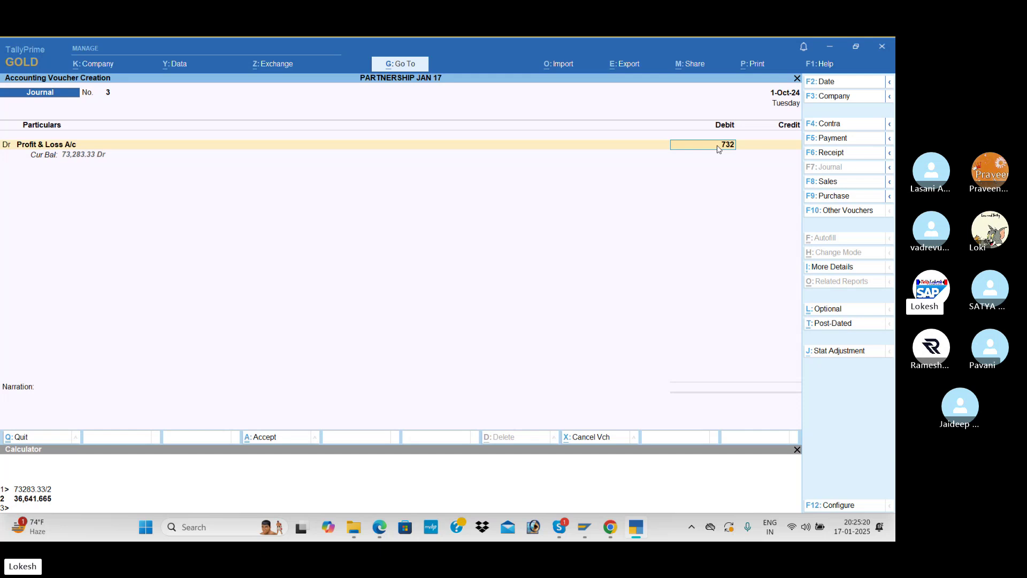
{"action": "type", "text": "83.33"}
{"action": "key", "text": "Return"}
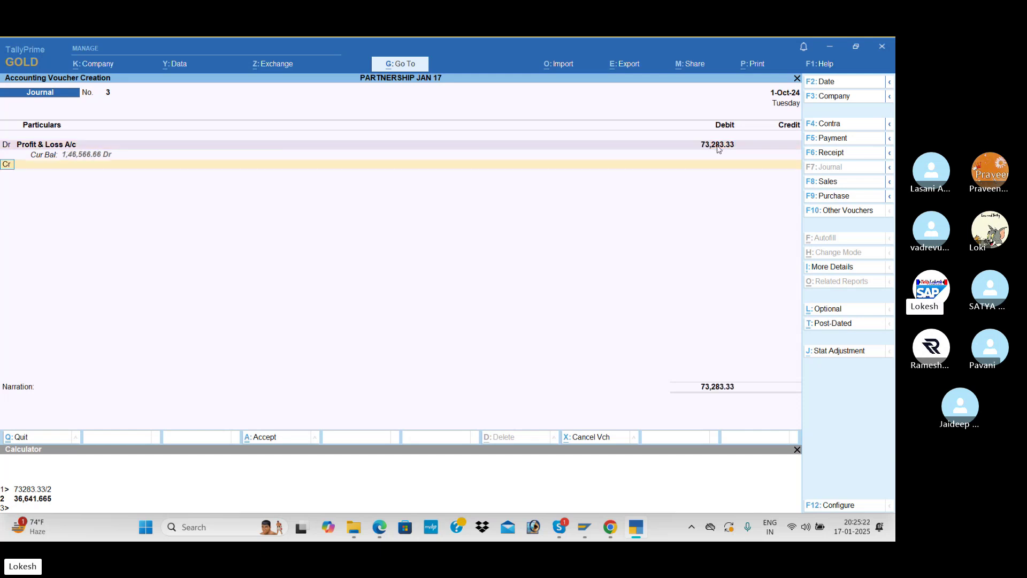
Credit the first partner's ledger with a 36,641.67 share of the profit
{"action": "key", "text": "Return"}
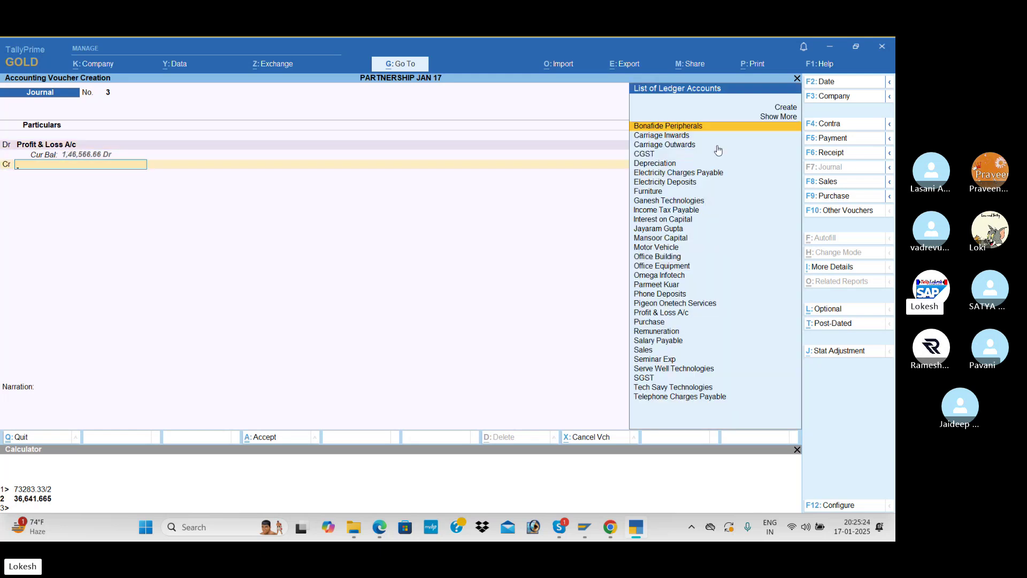
{"action": "type", "text": "J"}
{"action": "key", "text": "Return"}
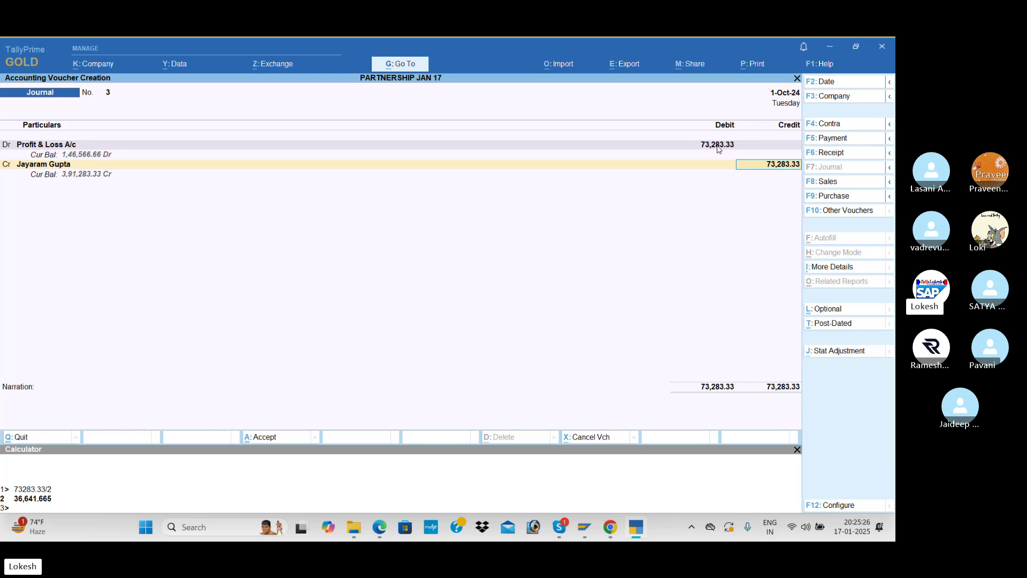
{"action": "type", "text": "36,"}
{"action": "type", "text": "641"}
{"action": "type", "text": ".67"}
{"action": "key", "text": "Return"}
Credit the second partner's capital ledger with the remaining 36,641.66, save the journal voucher and close the calculator
{"action": "key", "text": "Return"}
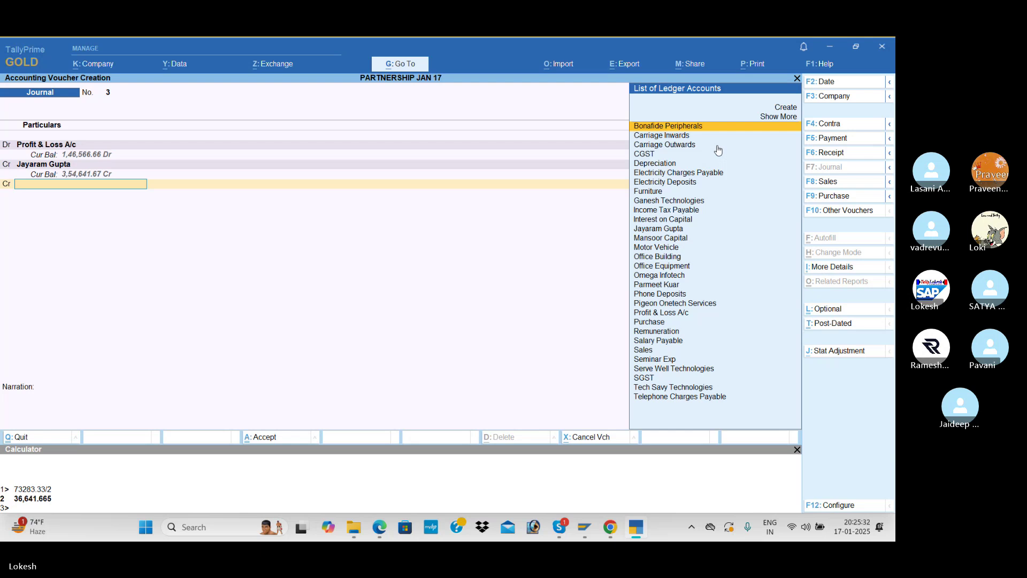
{"action": "type", "text": "M"}
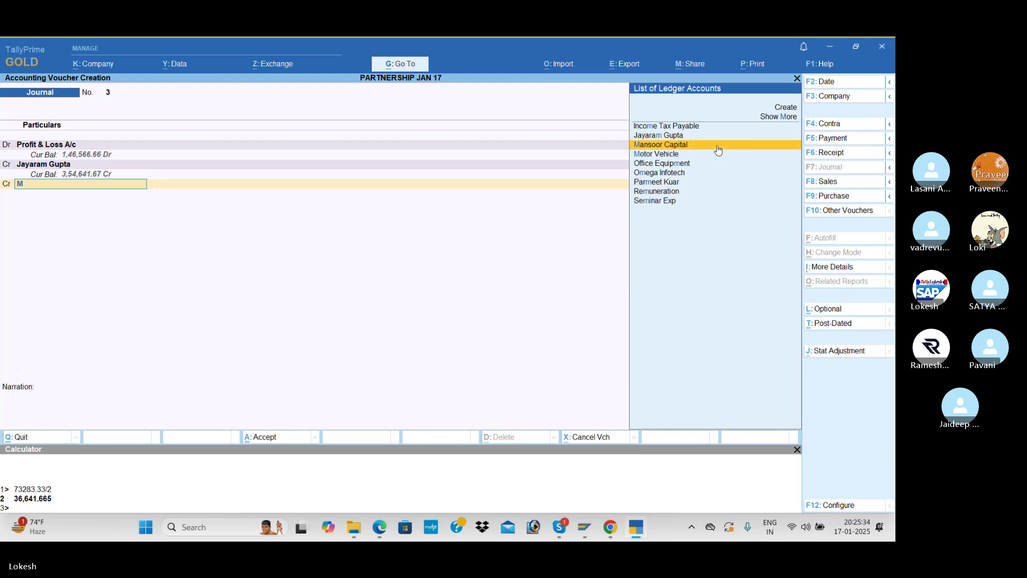
{"action": "left_click", "coordinate": [718, 148]}
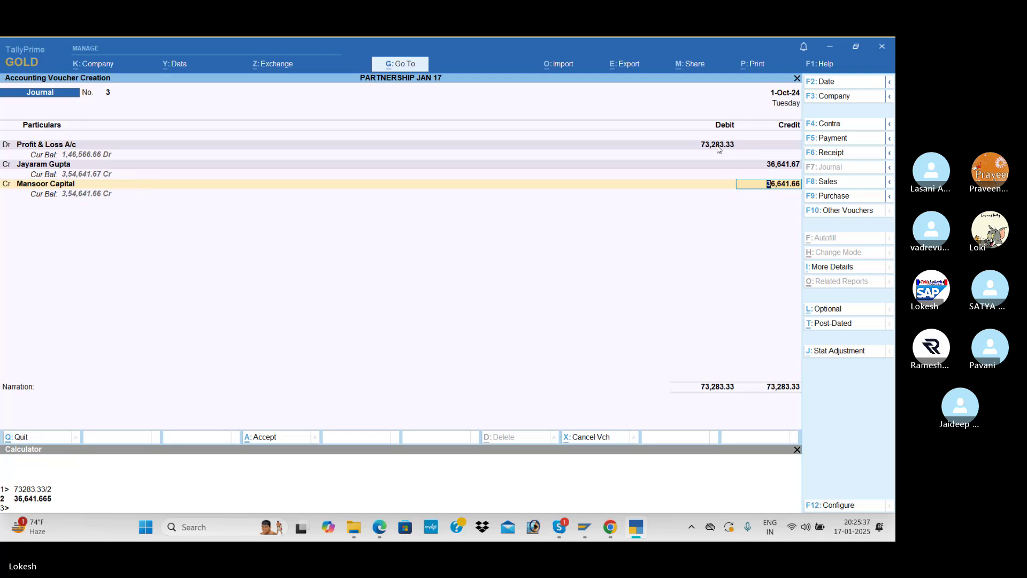
{"action": "key", "text": "Return"}
{"action": "key", "text": "Return"}
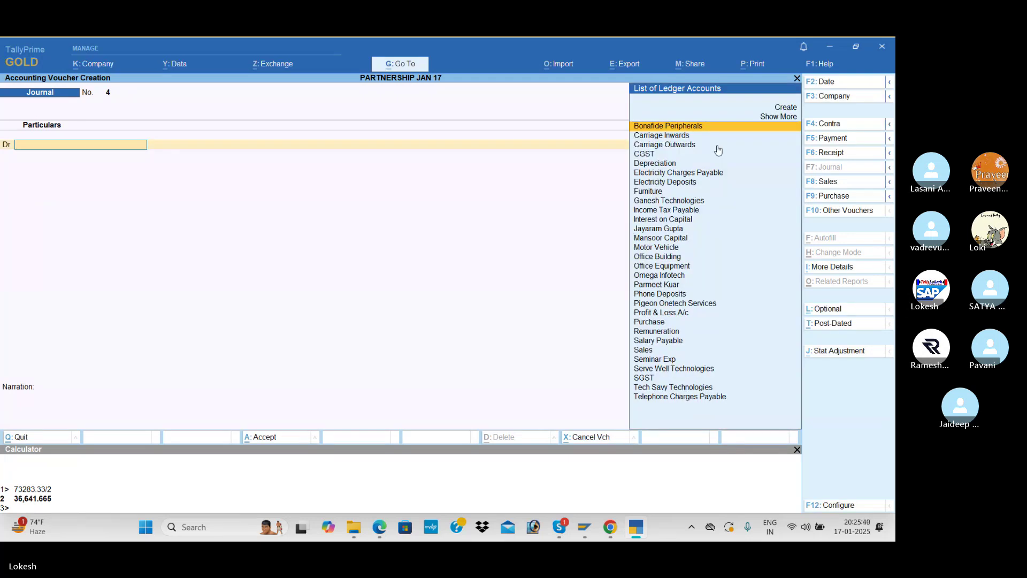
{"action": "left_click", "coordinate": [798, 450]}
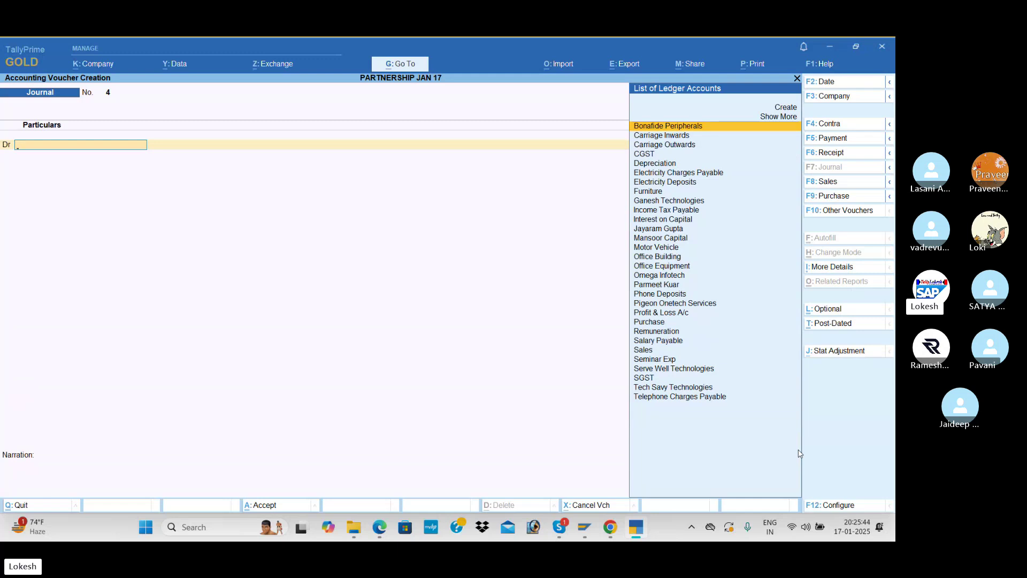
Recheck the profit-sharing instruction in the PDF and review the company's balance sheet in detailed view
{"action": "key", "text": "alt+Tab"}
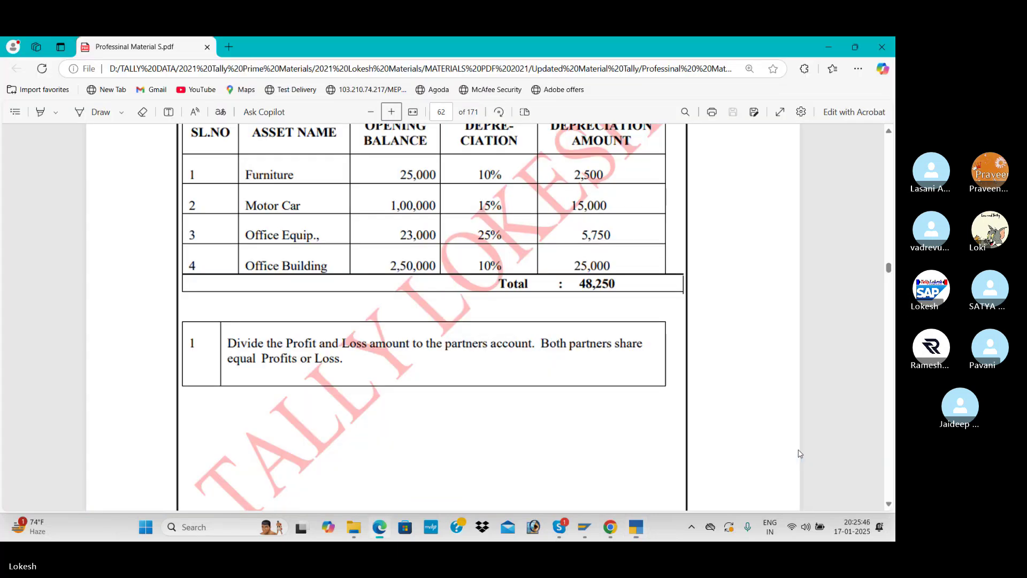
{"action": "key", "text": "alt+Tab"}
{"action": "key", "text": "Escape"}
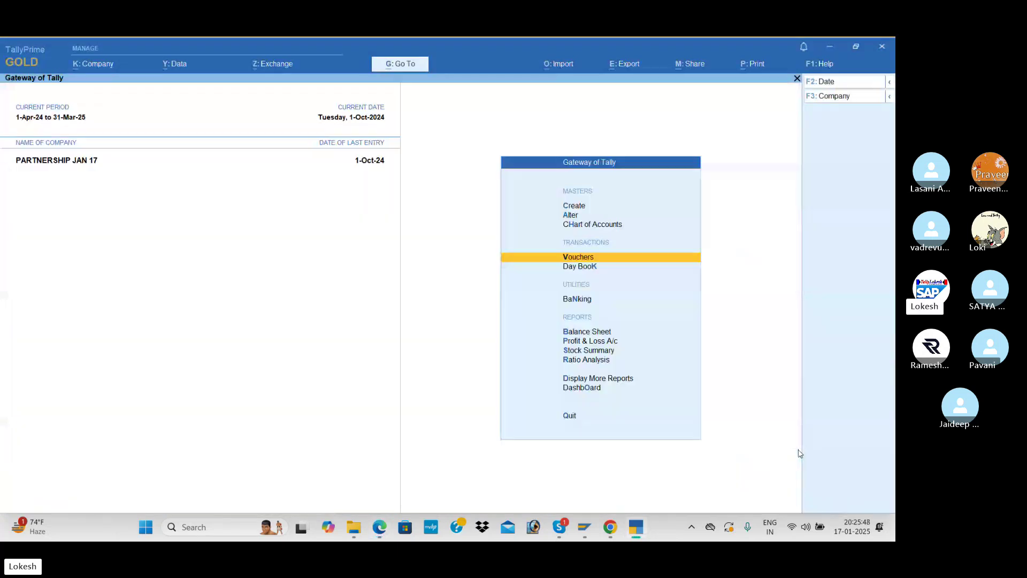
{"action": "key", "text": "Down"}
{"action": "key", "text": "Down"}
{"action": "key", "text": "Down"}
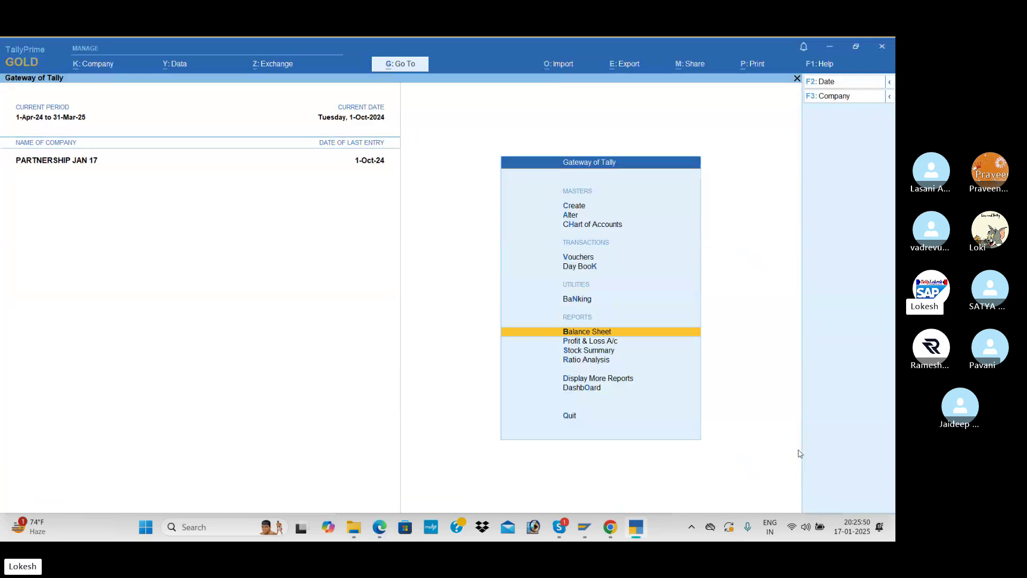
{"action": "key", "text": "Return"}
{"action": "key", "text": "alt+F5"}
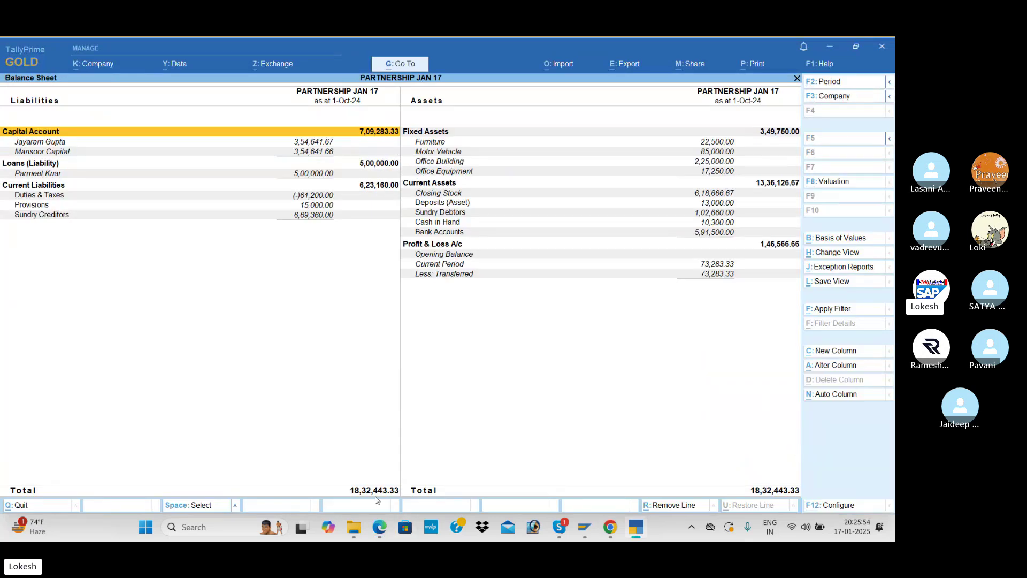
{"action": "key", "text": "Escape"}
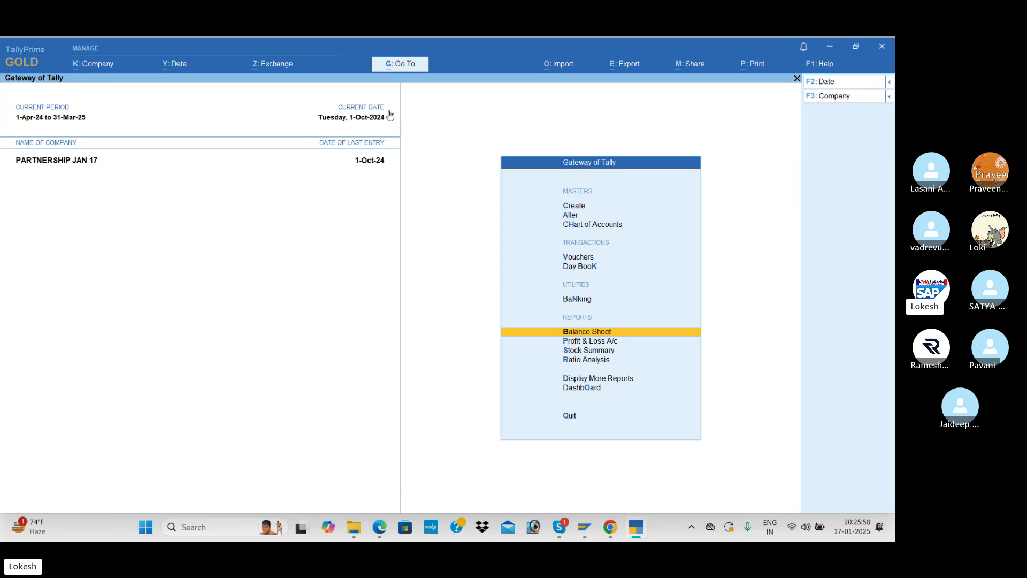
Split the PARTNERSHIP JAN 17 company data from 1-Apr-25
{"action": "left_click", "coordinate": [185, 63]}
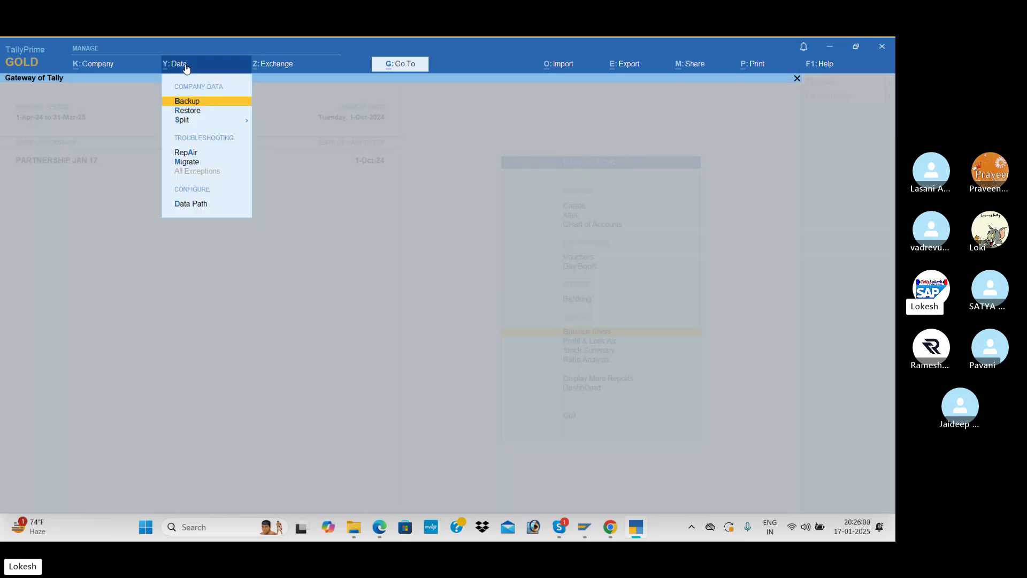
{"action": "key", "text": "Down"}
{"action": "key", "text": "Down"}
{"action": "key", "text": "Return"}
{"action": "key", "text": "Down"}
{"action": "key", "text": "Return"}
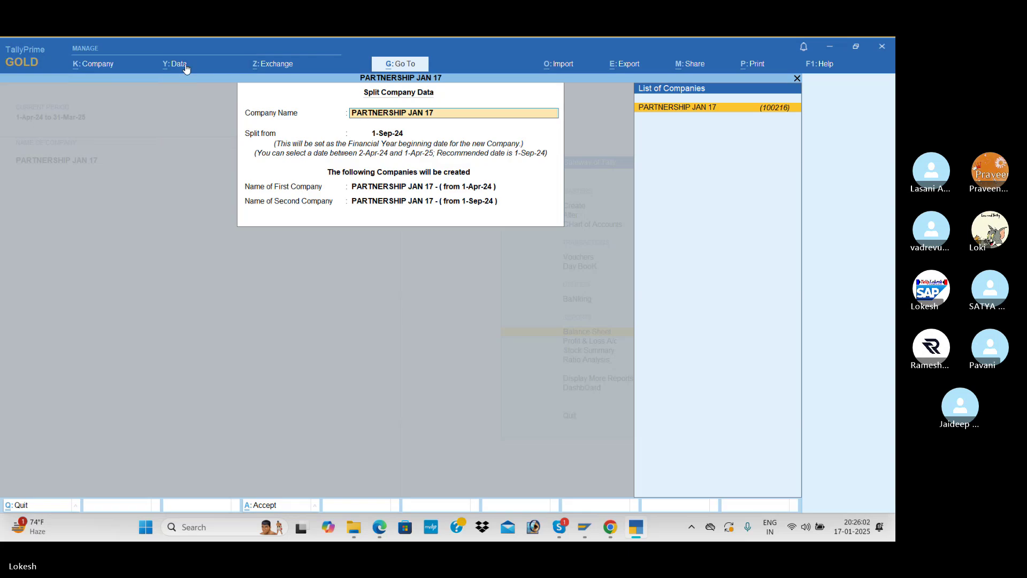
{"action": "key", "text": "Return"}
{"action": "type", "text": "1-4-25"}
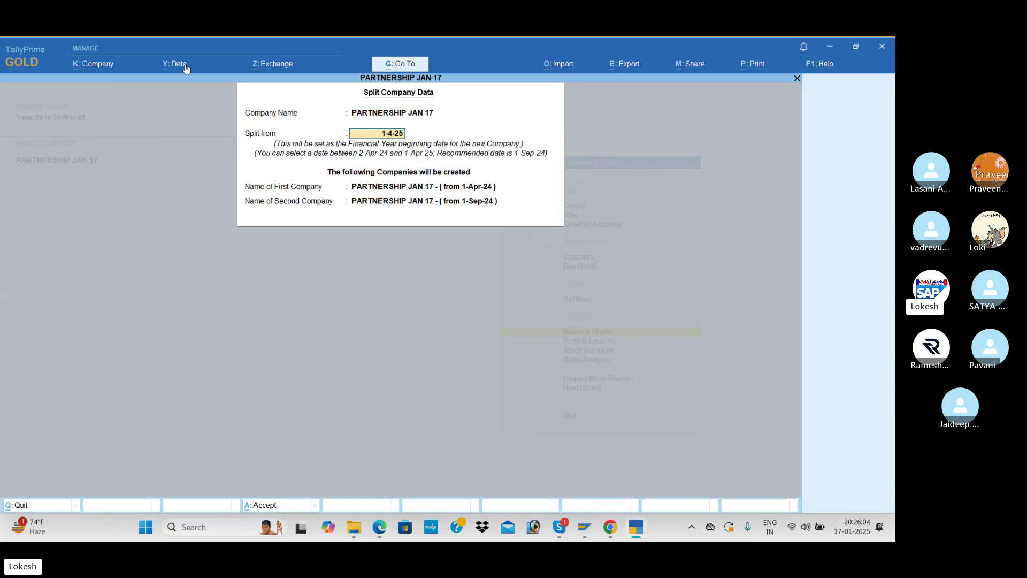
{"action": "key", "text": "Return"}
{"action": "key", "text": "Return"}
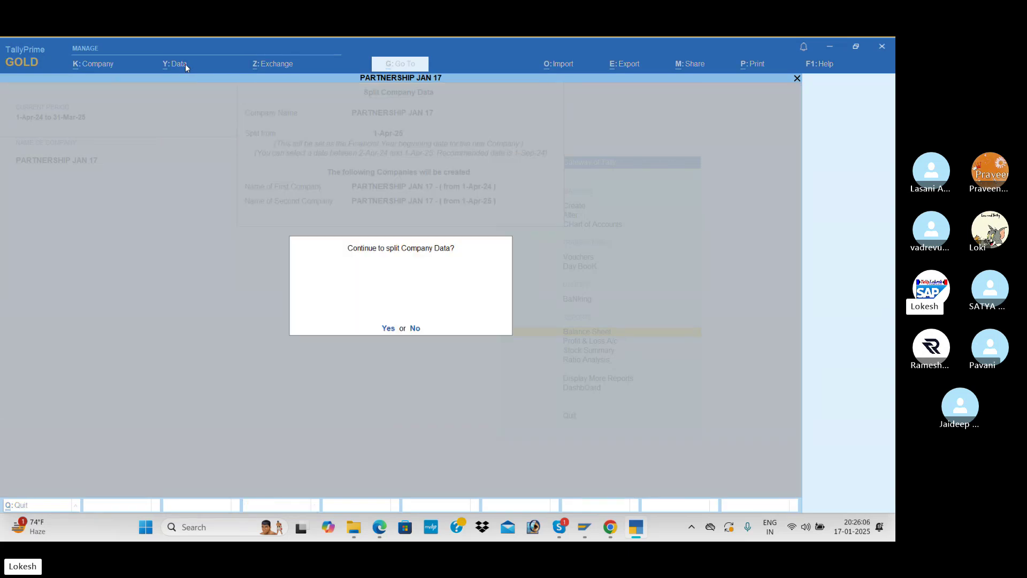
{"action": "key", "text": "Return"}
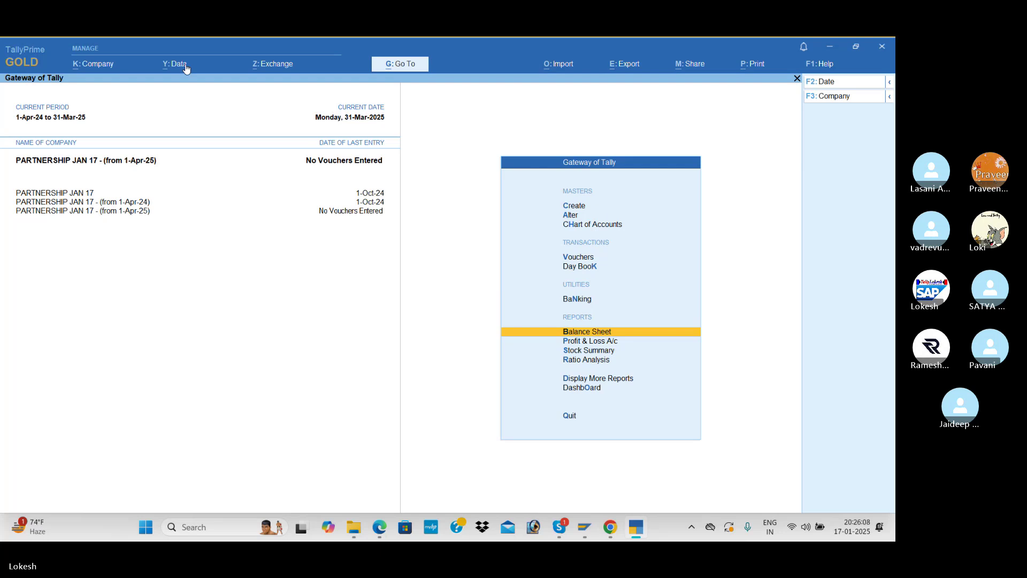
Delete the split company PARTNERSHIP JAN 17 - (from 1-Apr-24)
{"action": "left_click", "coordinate": [99, 64]}
{"action": "key", "text": "a"}
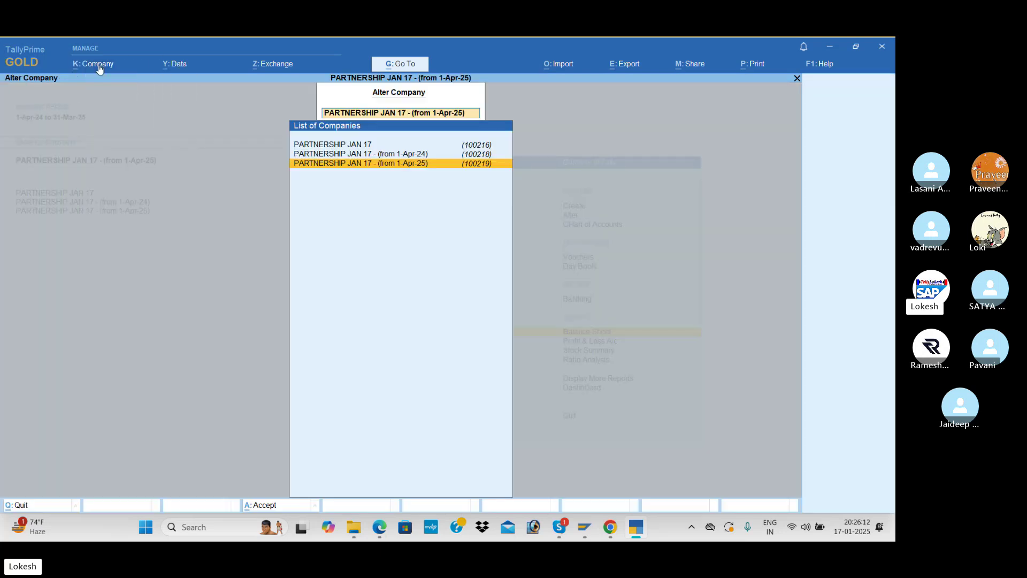
{"action": "key", "text": "Up"}
{"action": "key", "text": "Return"}
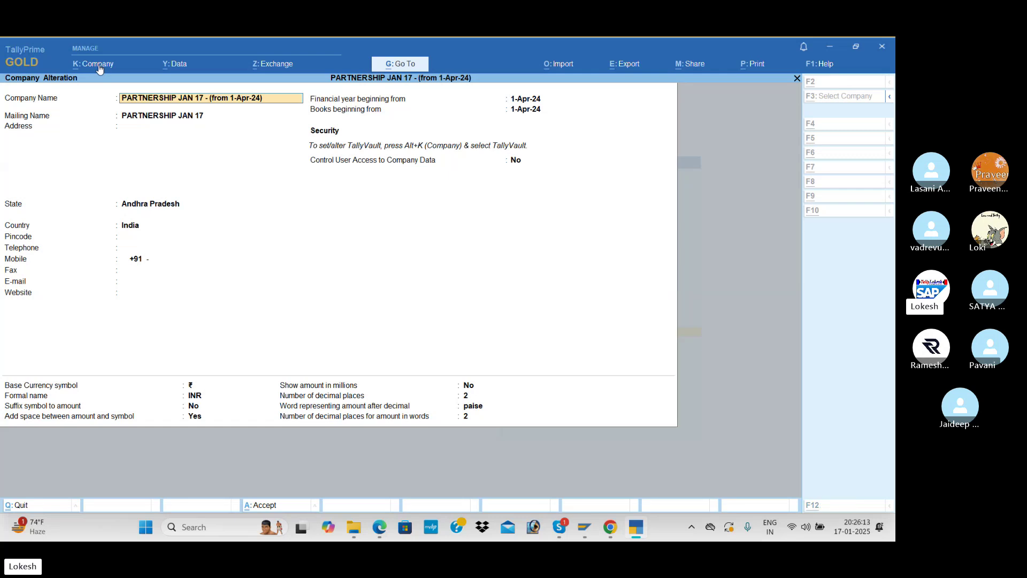
{"action": "key", "text": "ctrl+a"}
{"action": "key", "text": "y"}
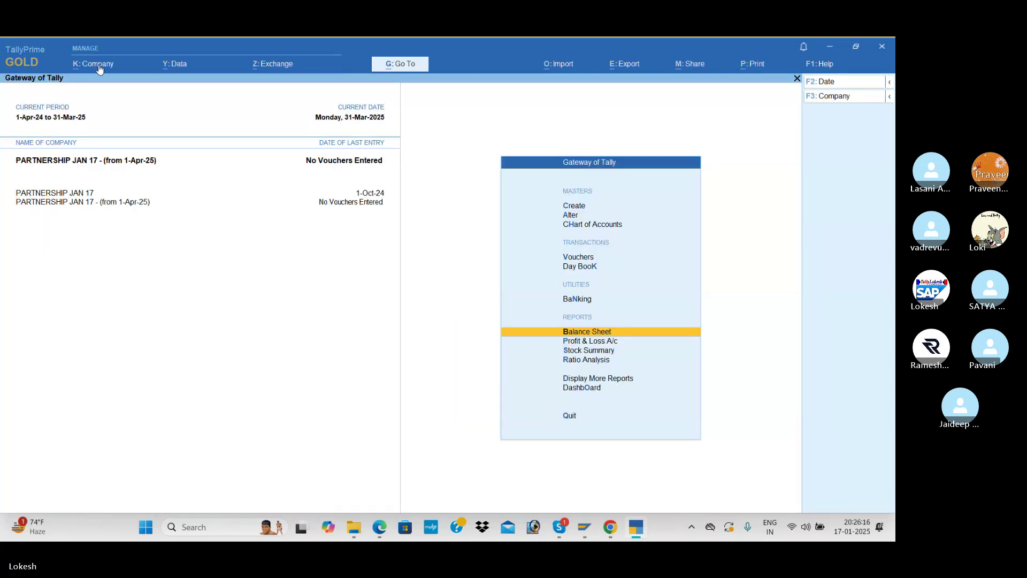
Rename the original company PARTNERSHIP JAN 17 as PARTNERSHIP JAN 17 (24-25) and save the alteration
{"action": "left_click", "coordinate": [98, 64]}
{"action": "key", "text": "Down"}
{"action": "key", "text": "Return"}
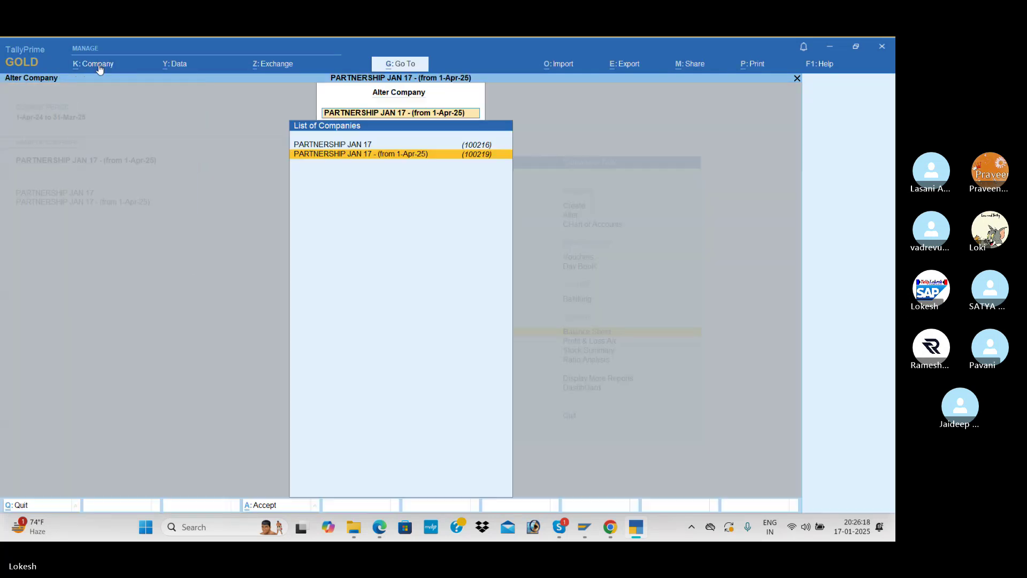
{"action": "key", "text": "Return"}
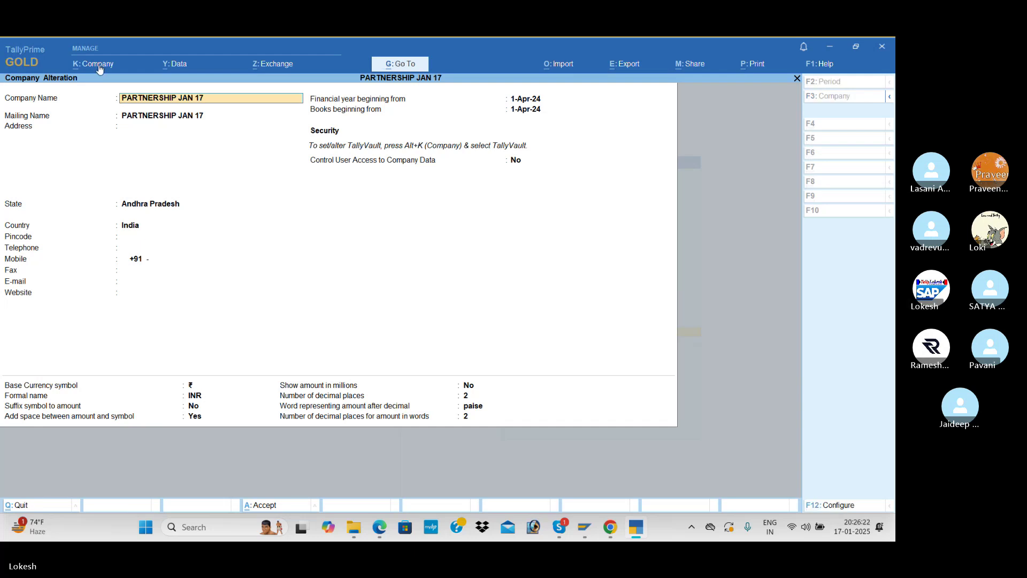
{"action": "type", "text": "(24-25"}
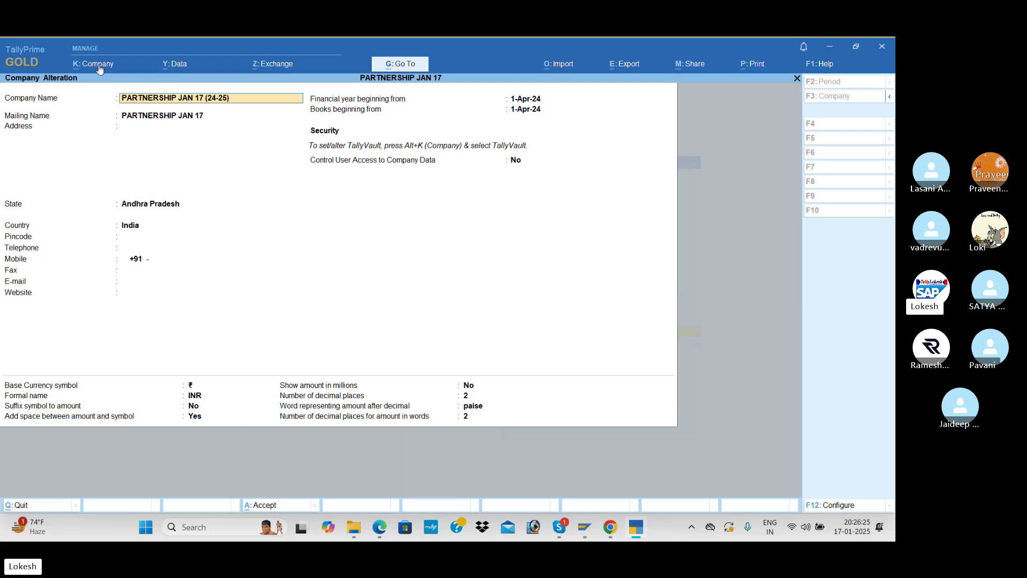
{"action": "key", "text": "Return"}
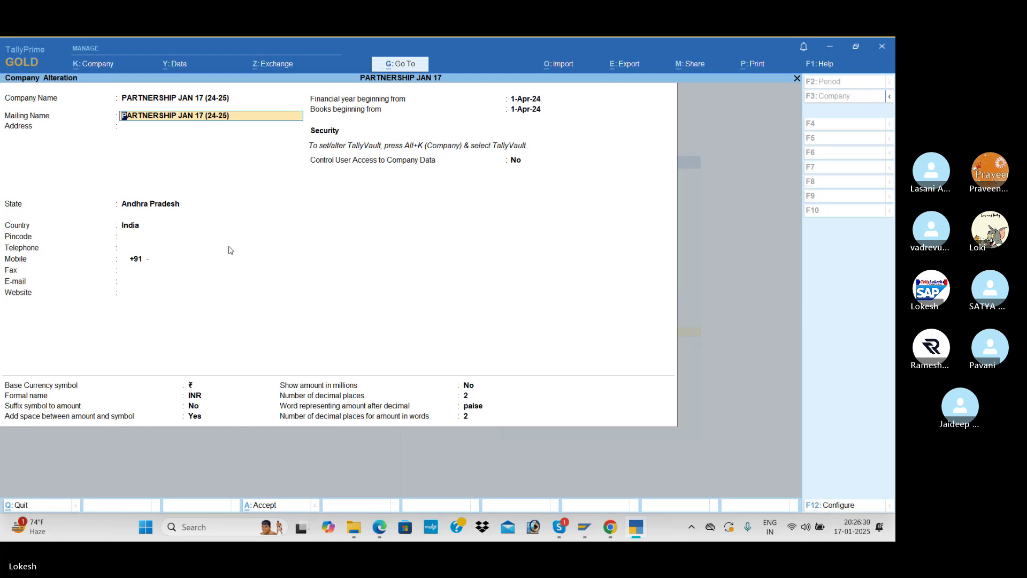
{"action": "key", "text": "ctrl+a"}
Rename the split company starting 1-Apr-25 as PARTNERSHIP JAN 17 (25-26), save it and return to the Gateway of Tally
{"action": "key", "text": "Down"}
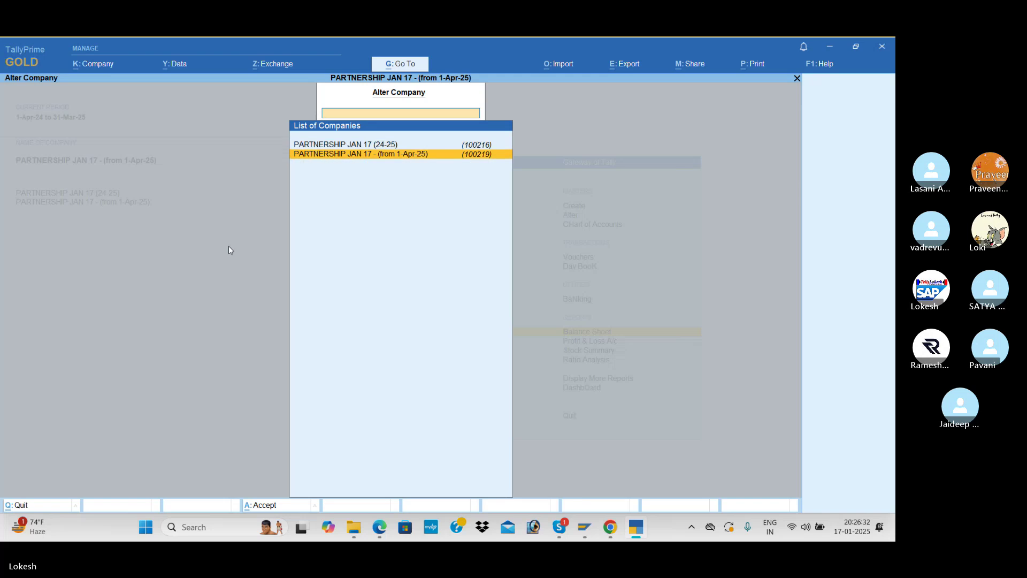
{"action": "key", "text": "Return"}
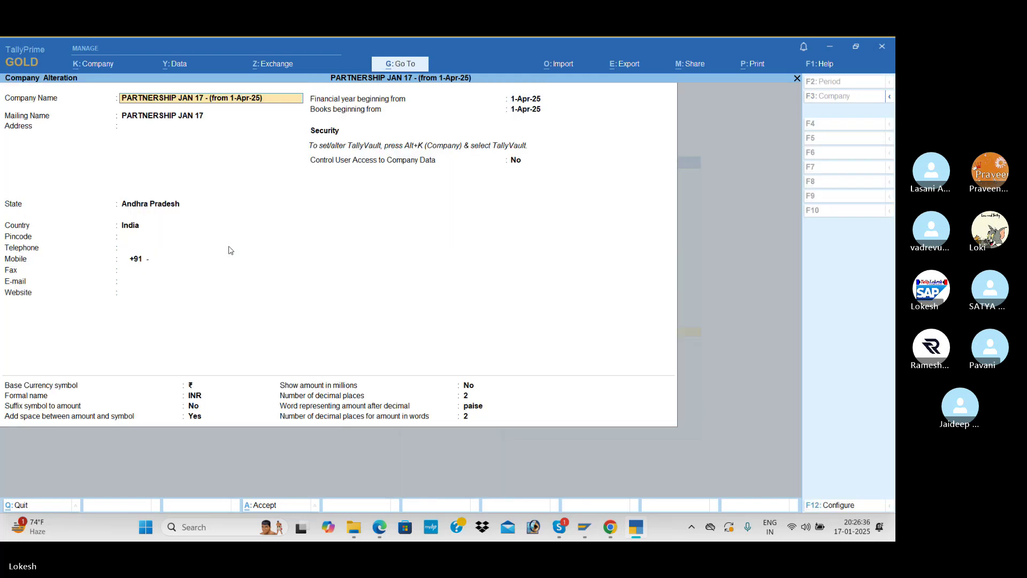
{"action": "key", "text": "BackSpace"}
{"action": "key", "text": "BackSpace"}
{"action": "key", "text": "BackSpace"}
{"action": "key", "text": "BackSpace"}
{"action": "key", "text": "BackSpace"}
{"action": "key", "text": "BackSpace"}
{"action": "key", "text": "BackSpace"}
{"action": "key", "text": "BackSpace"}
{"action": "key", "text": "BackSpace"}
{"action": "key", "text": "BackSpace"}
{"action": "key", "text": "BackSpace"}
{"action": "type", "text": "(25-26"}
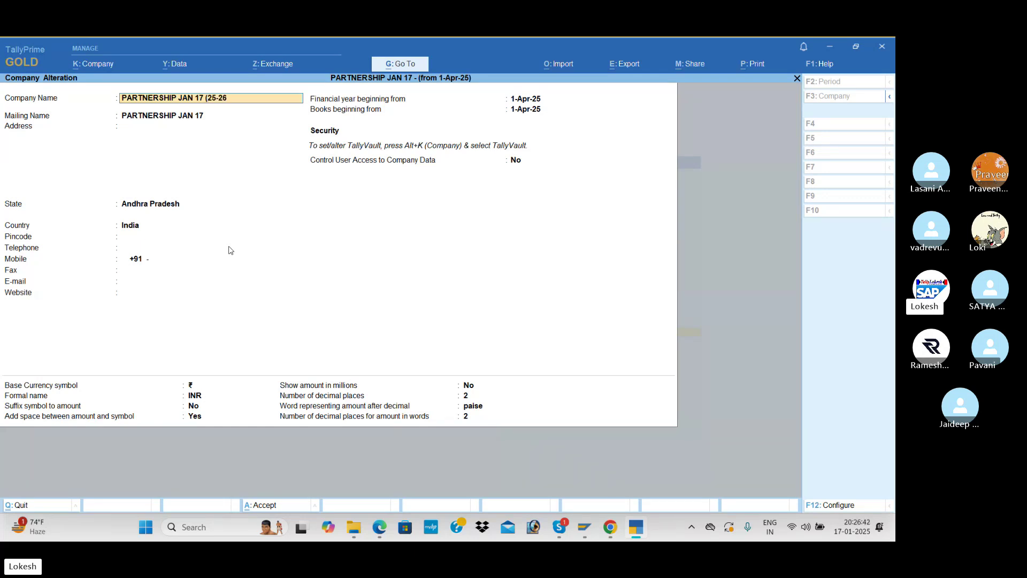
{"action": "key", "text": "Return"}
{"action": "key", "text": "ctrl+a"}
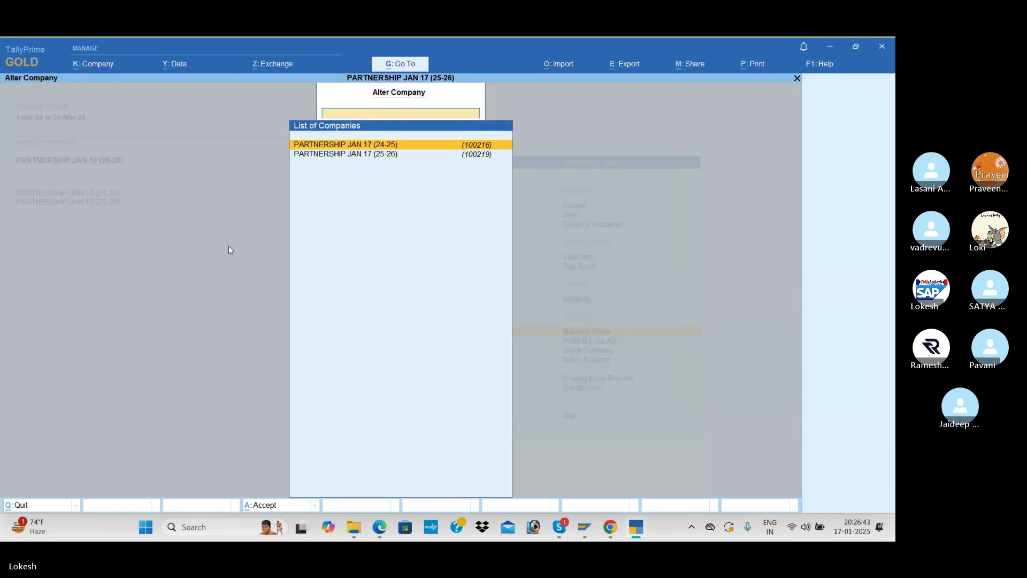
{"action": "key", "text": "Escape"}
{"action": "key", "text": "Escape"}
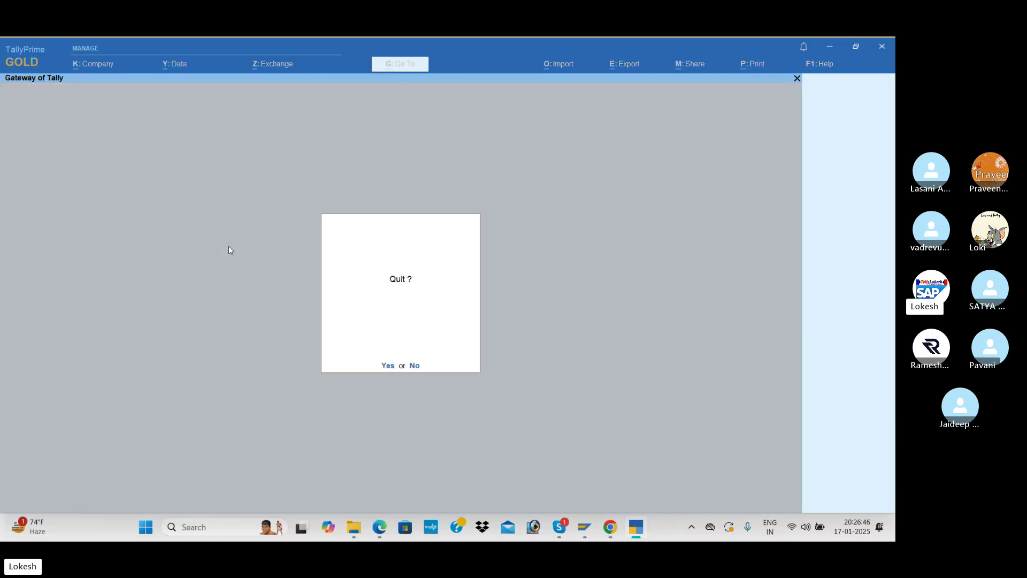
{"action": "key", "text": "n"}
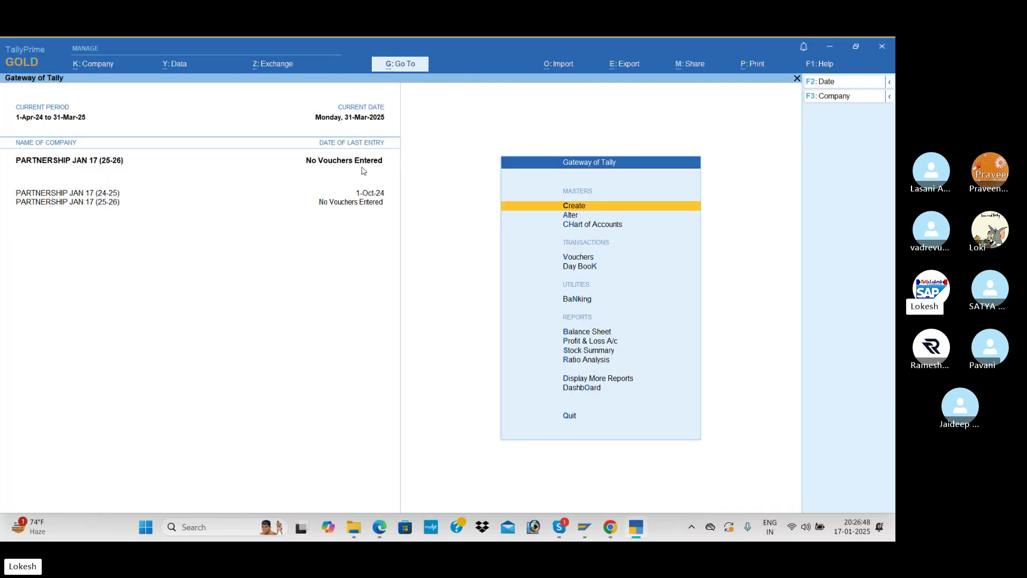
Open the balance sheet of PARTNERSHIP JAN 17 (25-26) to check the carried-forward balances
{"action": "key", "text": "Down"}
{"action": "key", "text": "Down"}
{"action": "key", "text": "Down"}
{"action": "key", "text": "Down"}
{"action": "key", "text": "Down"}
{"action": "key", "text": "Down"}
{"action": "key", "text": "Down"}
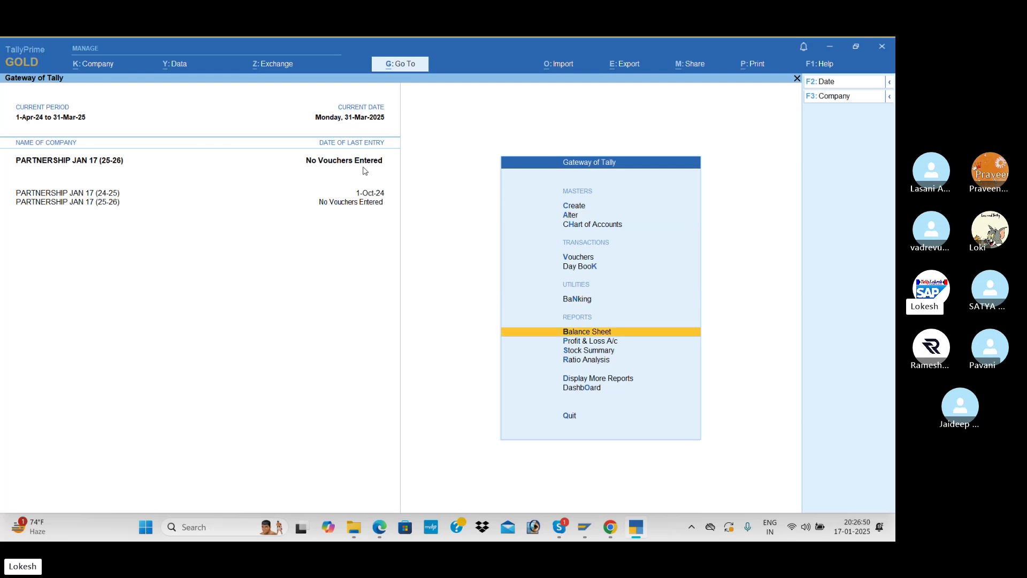
{"action": "key", "text": "Up"}
{"action": "key", "text": "Return"}
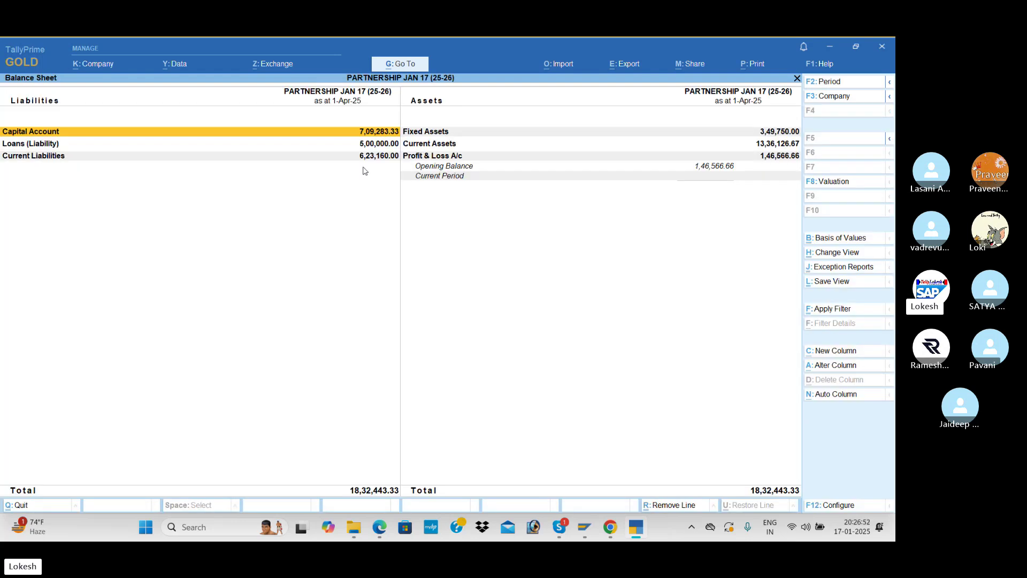
Review the detailed balance sheet of PARTNERSHIP JAN 17 (25-26), followed by that of PARTNERSHIP JAN 17 (24-25)
{"action": "key", "text": "alt+F5"}
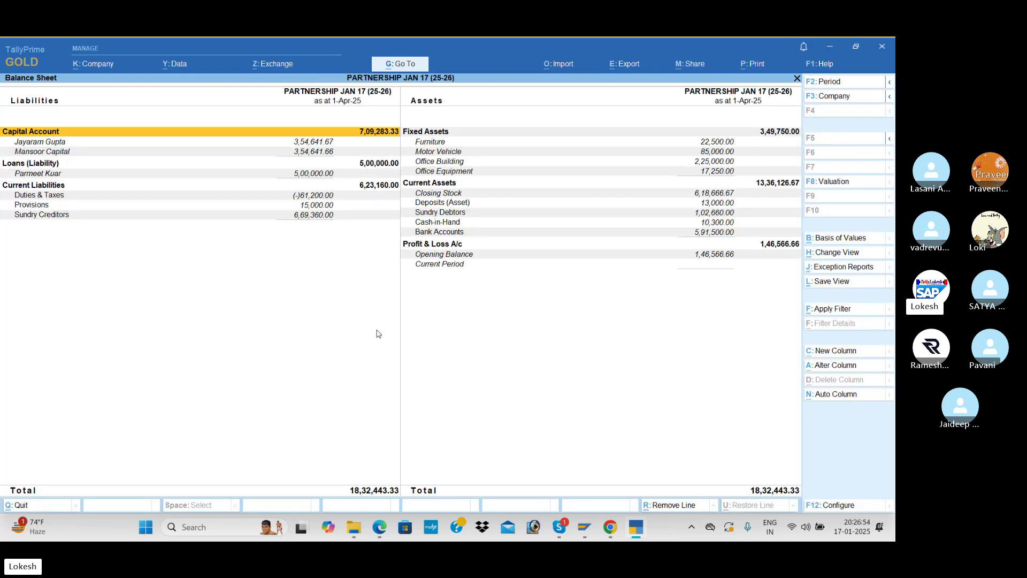
{"action": "key", "text": "Escape"}
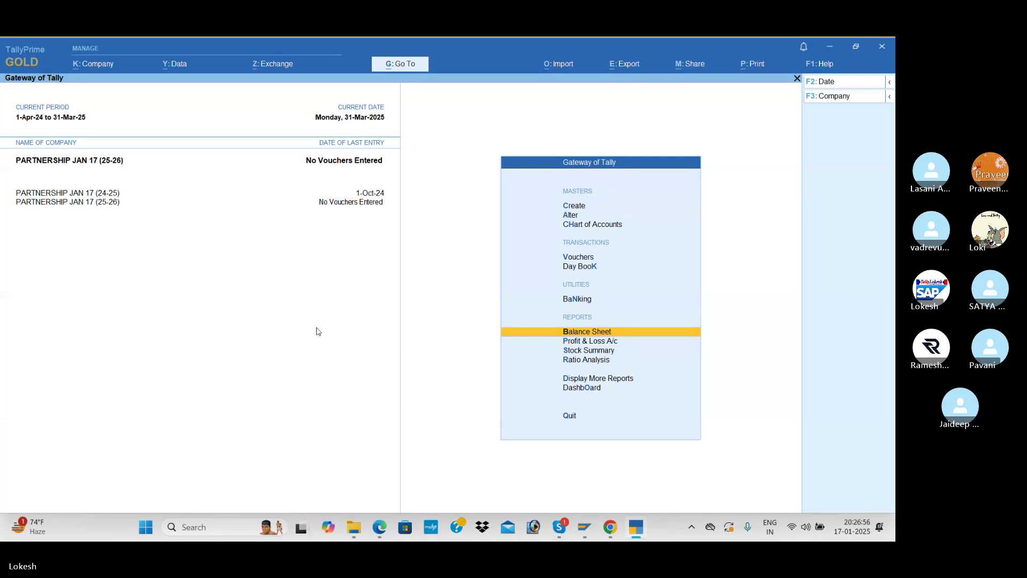
{"action": "left_click", "coordinate": [374, 193]}
{"action": "key", "text": "Return"}
{"action": "key", "text": "alt+F5"}
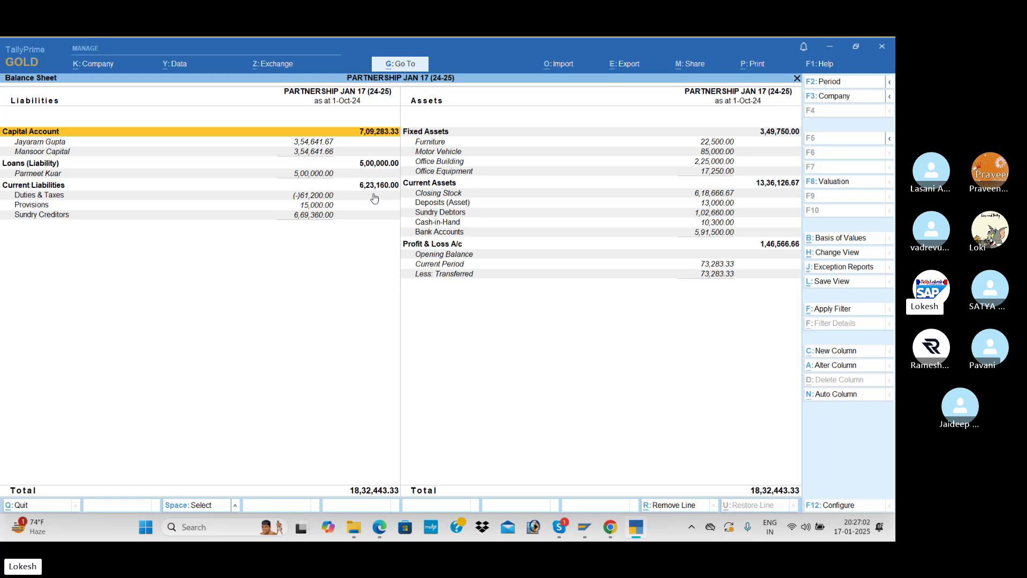
{"action": "key", "text": "Escape"}
Open the list of ledgers in the Chart of Accounts of PARTNERSHIP JAN 17 (24-25)
{"action": "key", "text": "Up"}
{"action": "key", "text": "Up"}
{"action": "key", "text": "Up"}
{"action": "key", "text": "Up"}
{"action": "key", "text": "Up"}
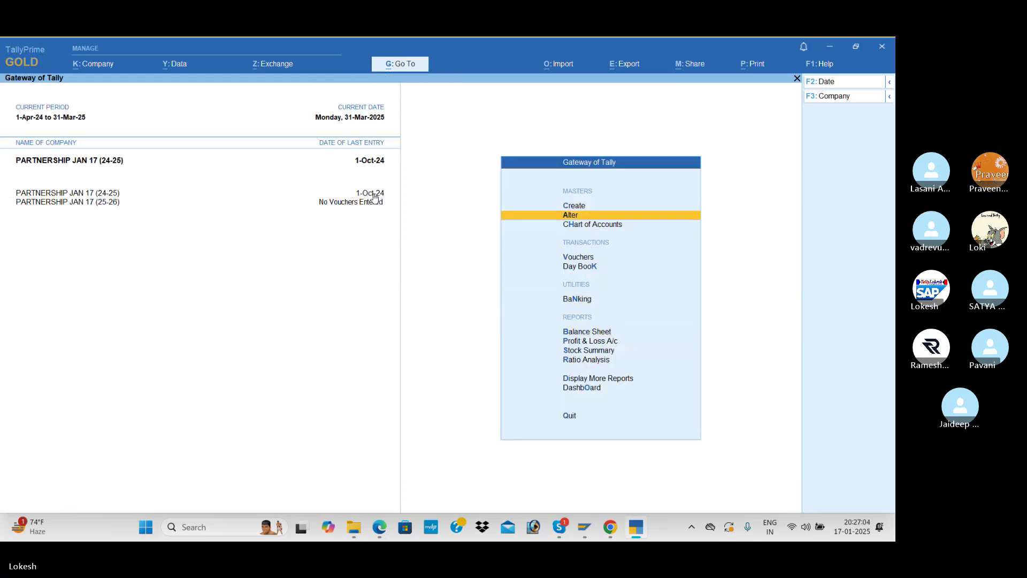
{"action": "key", "text": "Return"}
{"action": "key", "text": "Escape"}
{"action": "key", "text": "Down"}
{"action": "key", "text": "Return"}
{"action": "key", "text": "Down"}
{"action": "key", "text": "Down"}
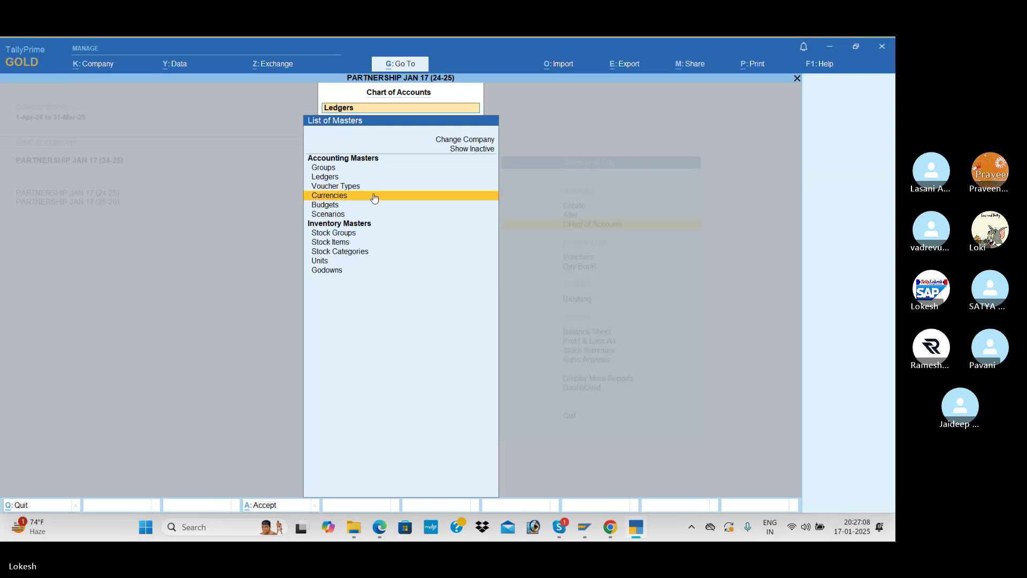
{"action": "key", "text": "Up"}
{"action": "key", "text": "Up"}
{"action": "key", "text": "Return"}
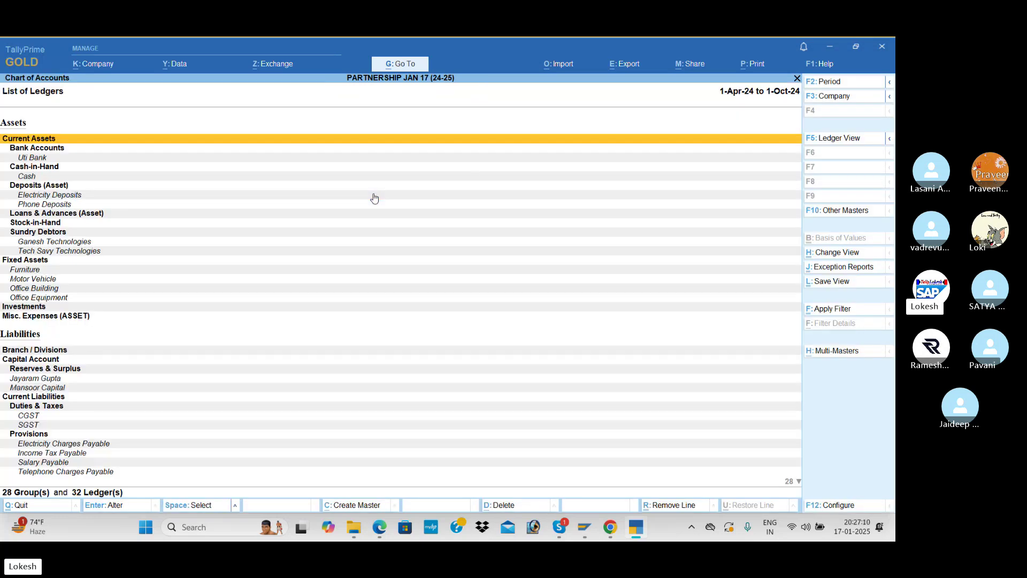
Zero the opening balances of all ledgers in PARTNERSHIP JAN 17 (24-25) with Multi Alter and return to the list of masters
{"action": "left_click", "coordinate": [847, 354]}
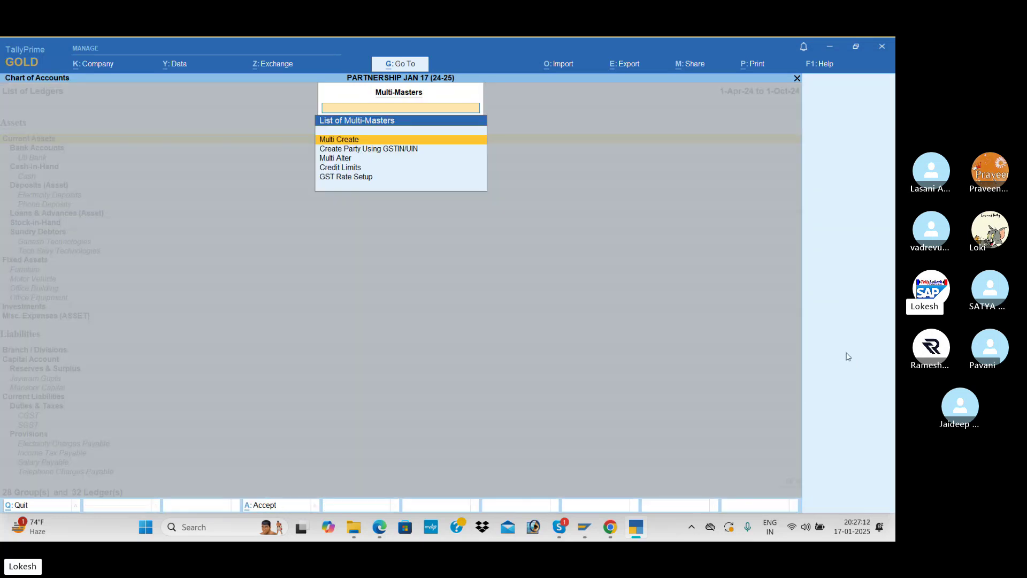
{"action": "key", "text": "Down"}
{"action": "key", "text": "Down"}
{"action": "key", "text": "Down"}
{"action": "key", "text": "Up"}
{"action": "key", "text": "Return"}
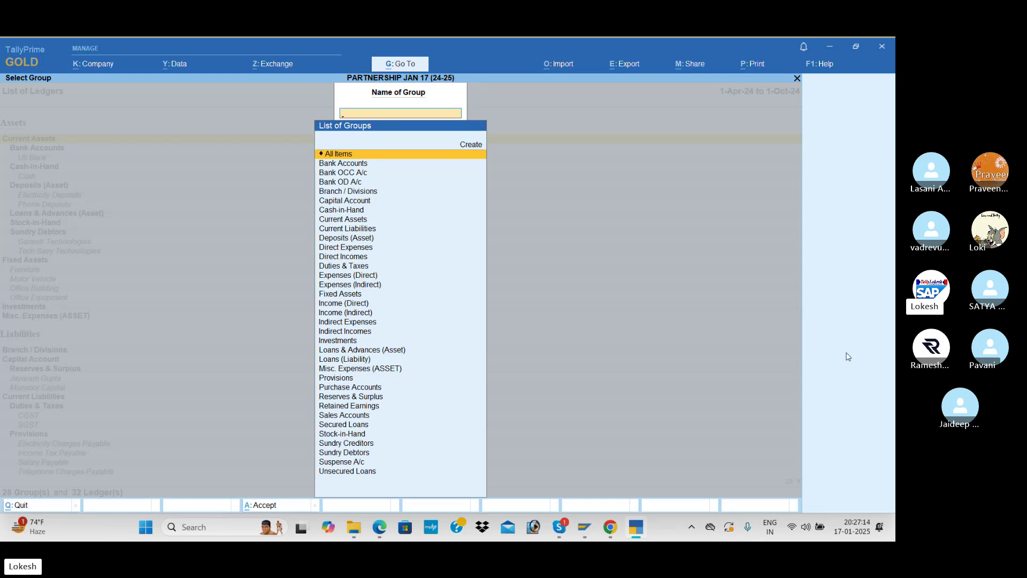
{"action": "key", "text": "Return"}
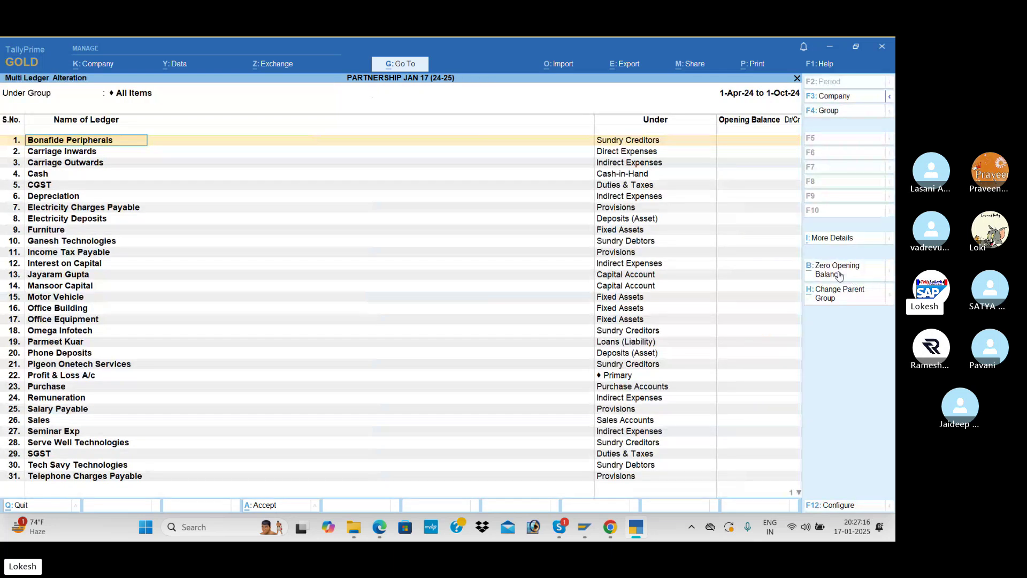
{"action": "key", "text": "ctrl+q"}
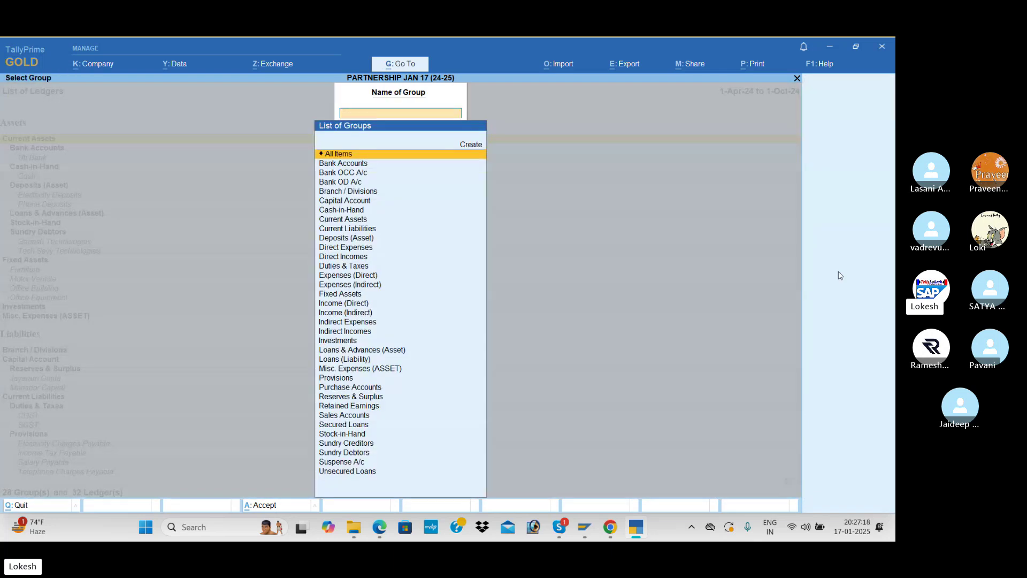
{"action": "key", "text": "Escape"}
{"action": "key", "text": "Escape"}
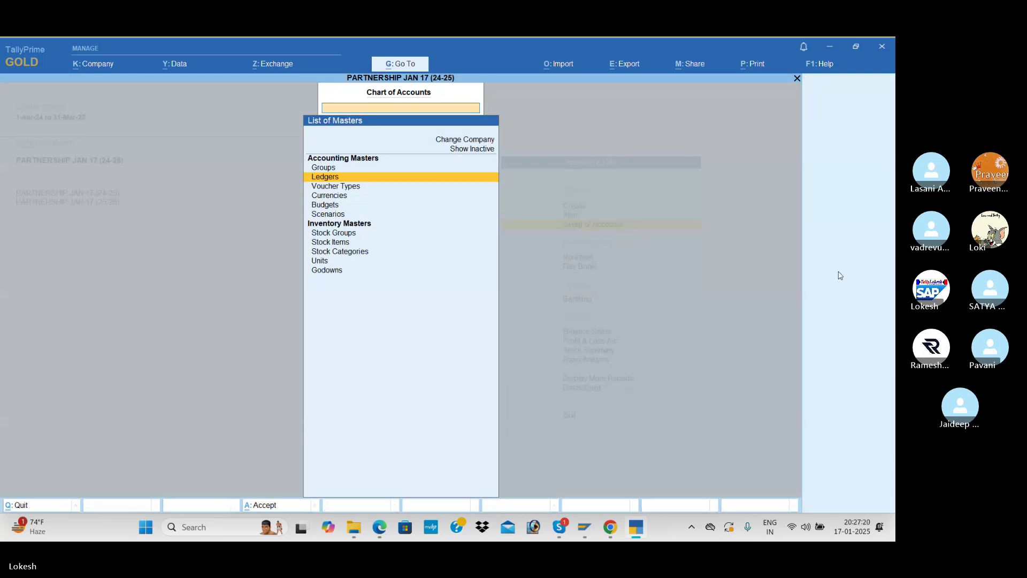
Open the list of stock items in the Chart of Accounts of PARTNERSHIP JAN 17 (24-25)
{"action": "key", "text": "Down"}
{"action": "key", "text": "Down"}
{"action": "key", "text": "Down"}
{"action": "key", "text": "Down"}
{"action": "key", "text": "Down"}
{"action": "key", "text": "Down"}
{"action": "key", "text": "Return"}
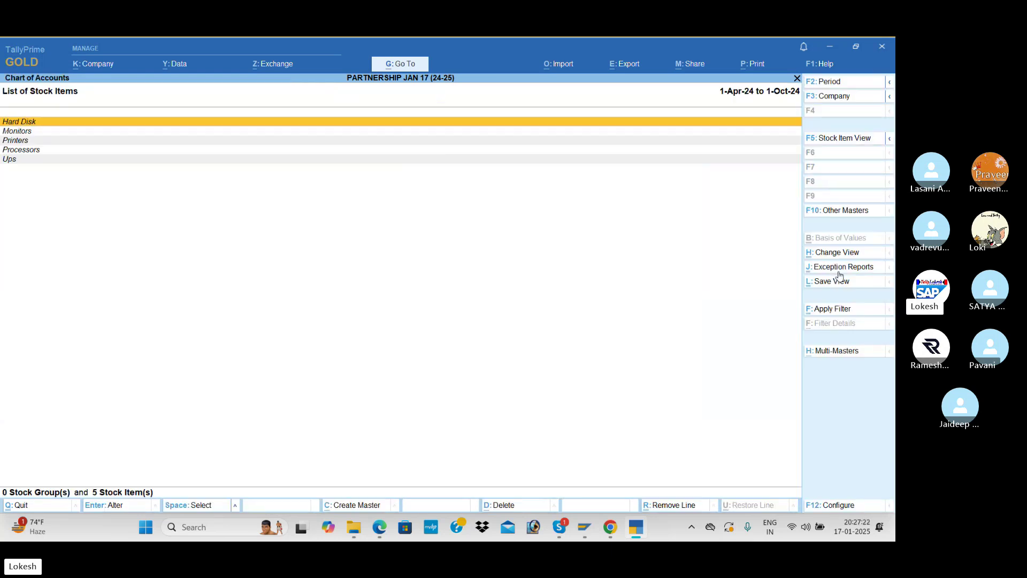
Zero the opening balances of all stock items in PARTNERSHIP JAN 17 (24-25) with Multi Alter and return to the Gateway of Tally
{"action": "left_click", "coordinate": [842, 353]}
{"action": "key", "text": "Down"}
{"action": "key", "text": "Return"}
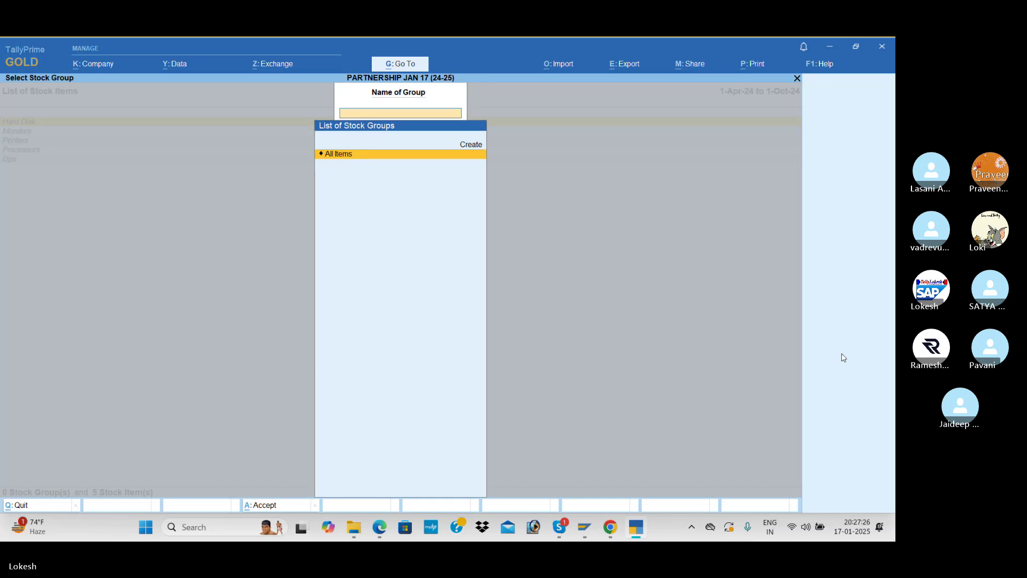
{"action": "key", "text": "Return"}
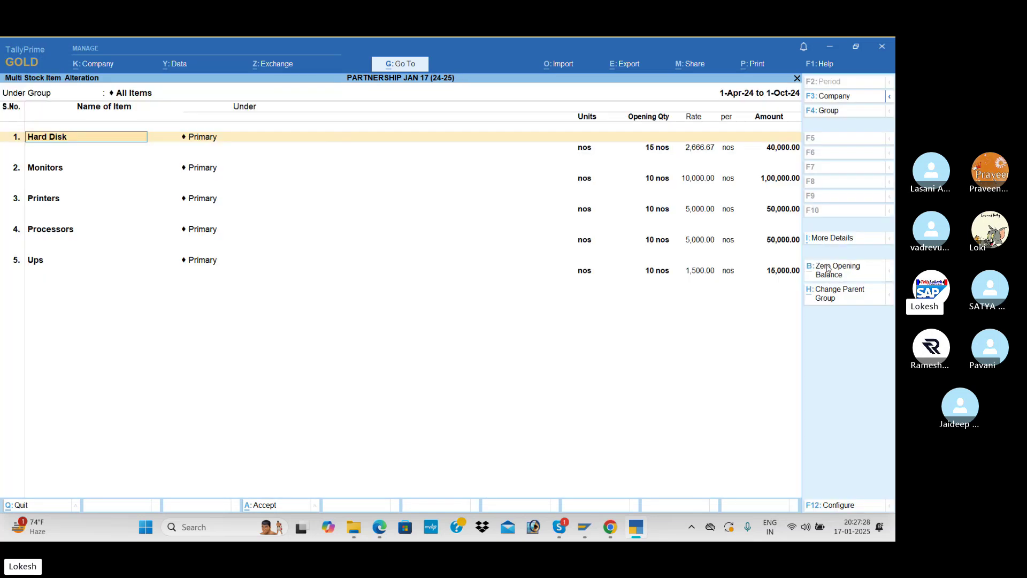
{"action": "key", "text": "Escape"}
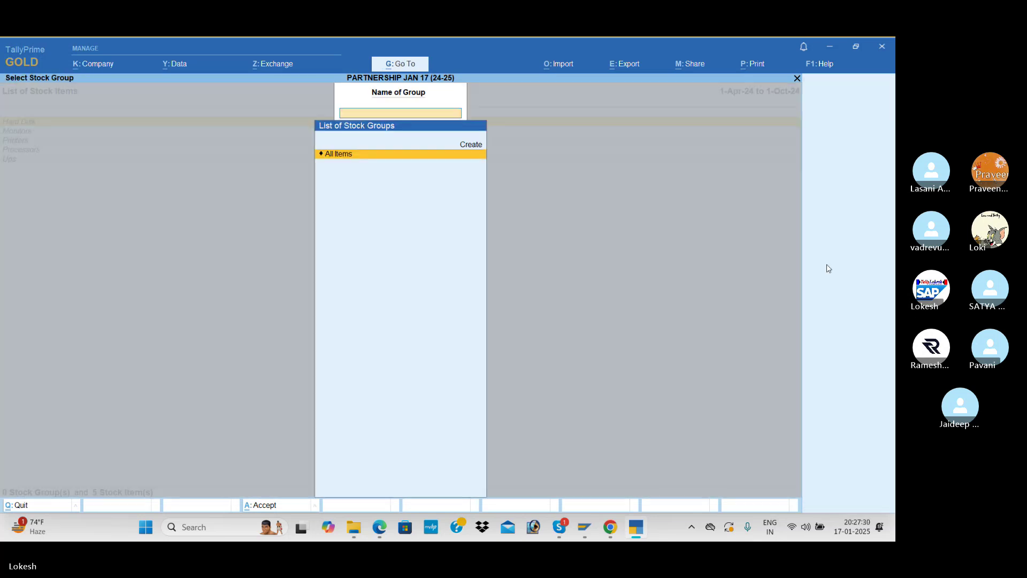
{"action": "key", "text": "Escape"}
{"action": "key", "text": "Escape"}
{"action": "key", "text": "Escape"}
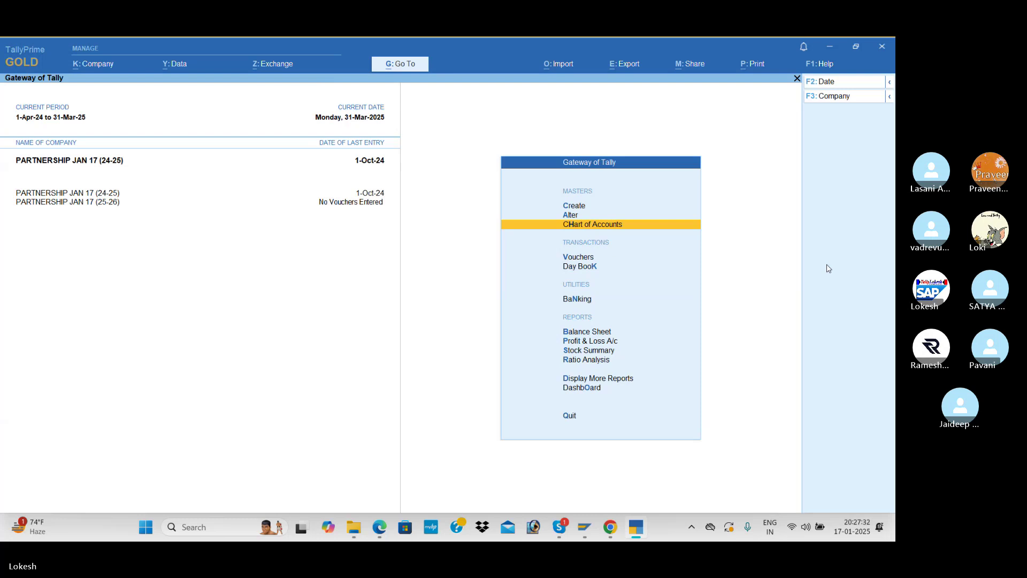
Check the detailed balance sheet of PARTNERSHIP JAN 17 (24-25) after the opening balances are cleared
{"action": "key", "text": "Down"}
{"action": "key", "text": "Down"}
{"action": "key", "text": "Down"}
{"action": "key", "text": "Down"}
{"action": "key", "text": "Return"}
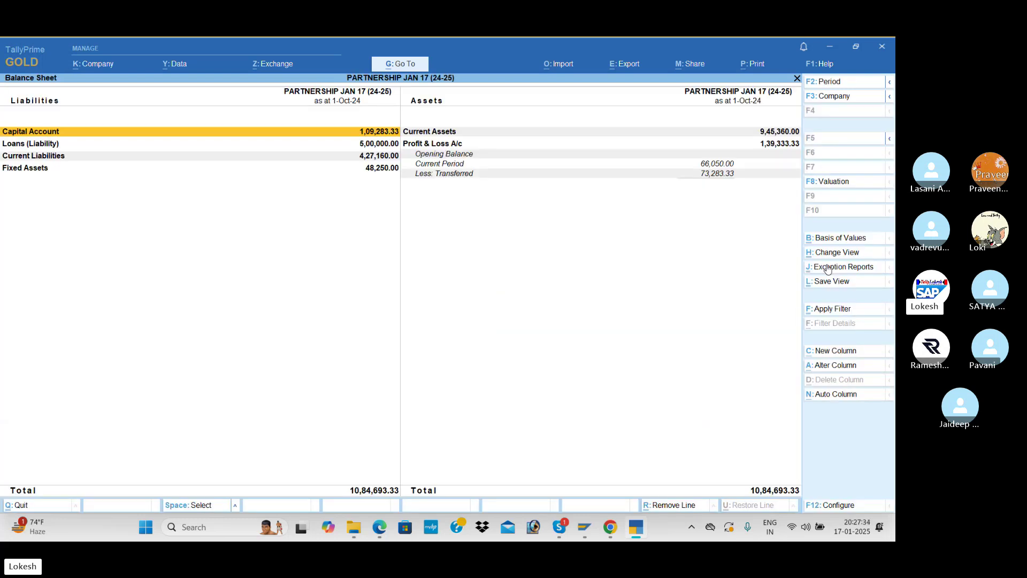
{"action": "key", "text": "alt+F5"}
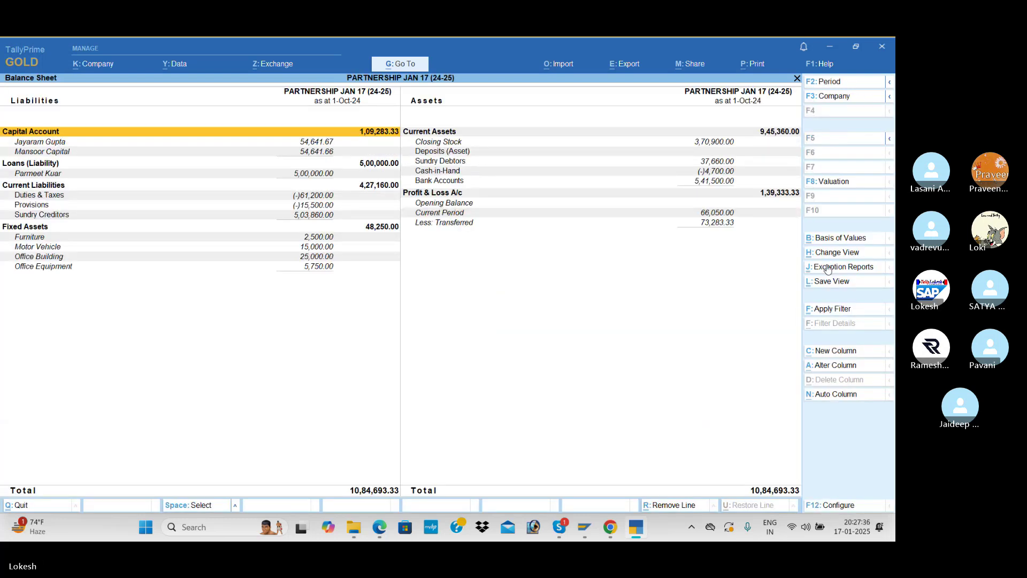
{"action": "key", "text": "Escape"}
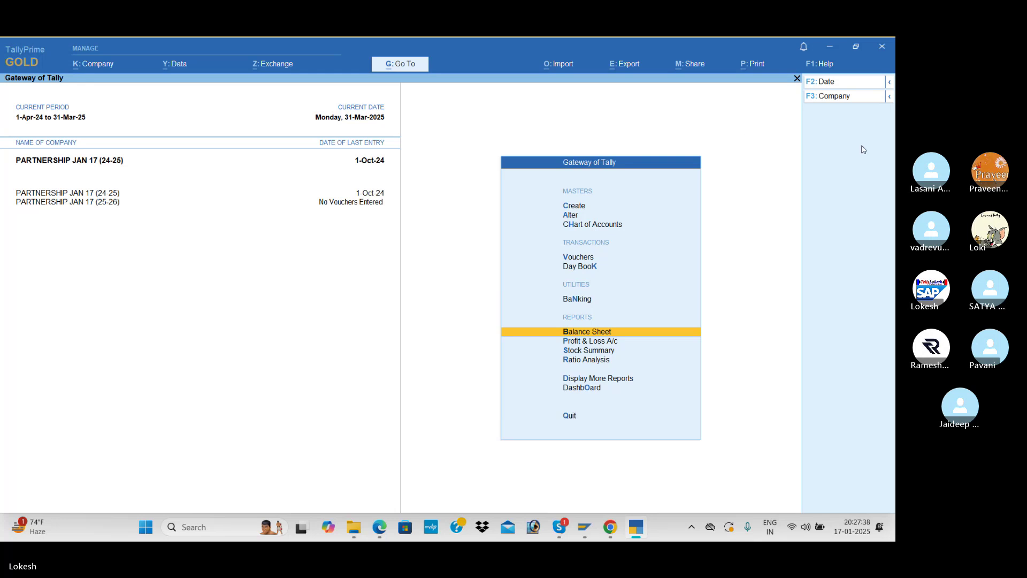
Switch to PARTNERSHIP JAN 17 (25-26) and view its balance sheet
{"action": "left_click", "coordinate": [353, 207]}
{"action": "key", "text": "Return"}
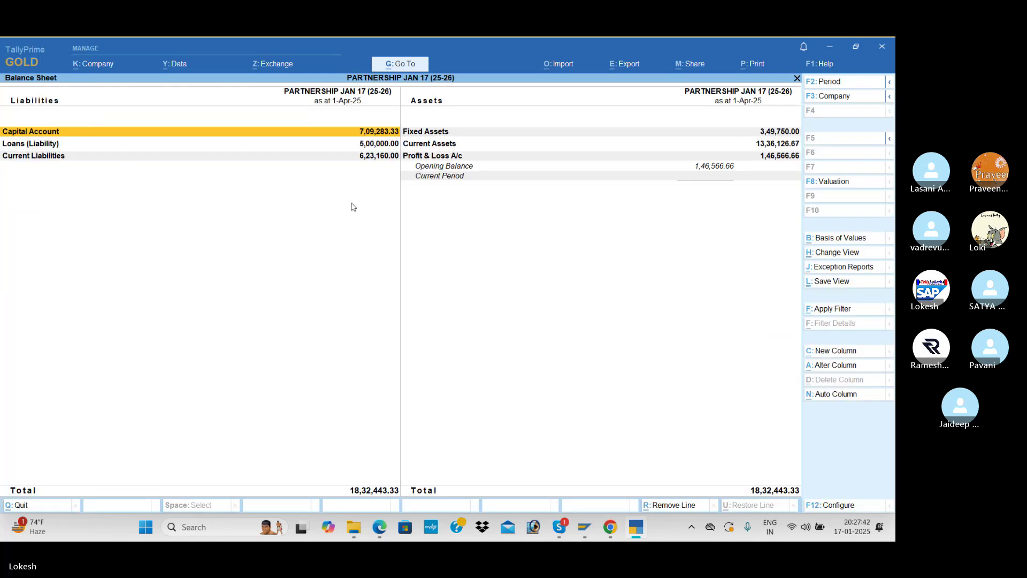
{"action": "key", "text": "Escape"}
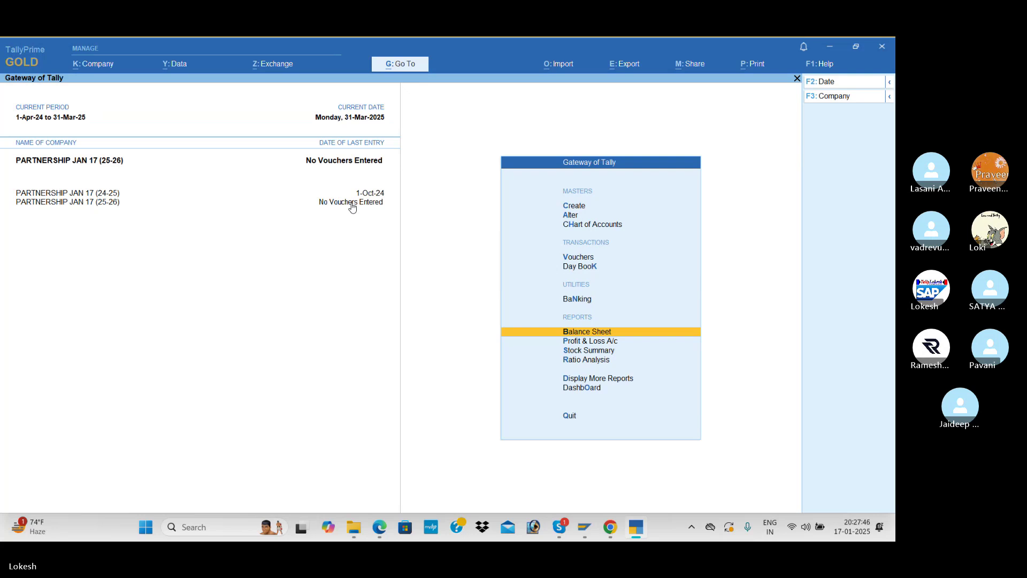
Open the list of ledgers in the Chart of Accounts of PARTNERSHIP JAN 17 (25-26)
{"action": "key", "text": "Up"}
{"action": "key", "text": "Up"}
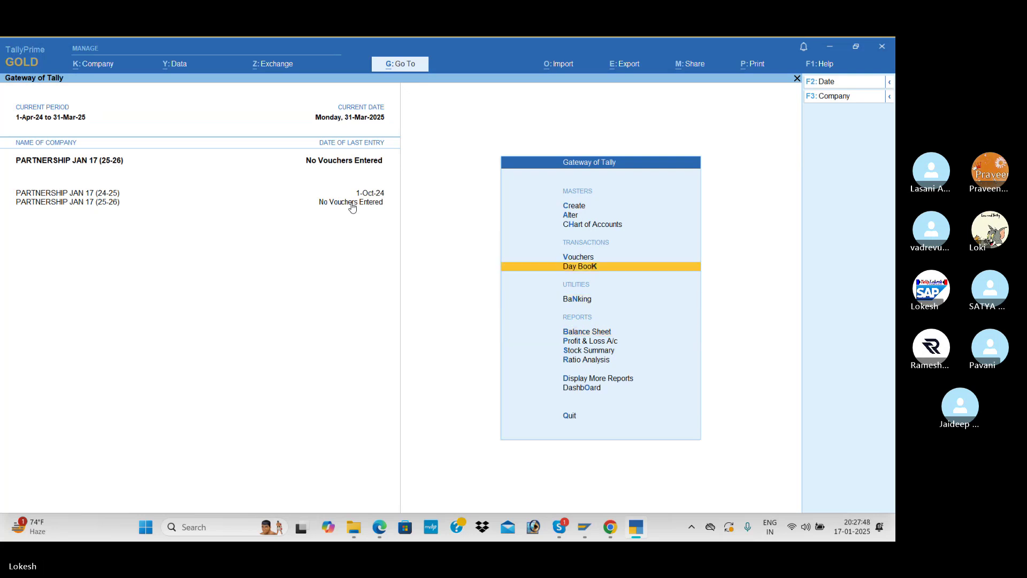
{"action": "key", "text": "Up"}
{"action": "key", "text": "Up"}
{"action": "key", "text": "Up"}
{"action": "key", "text": "Down"}
{"action": "key", "text": "Return"}
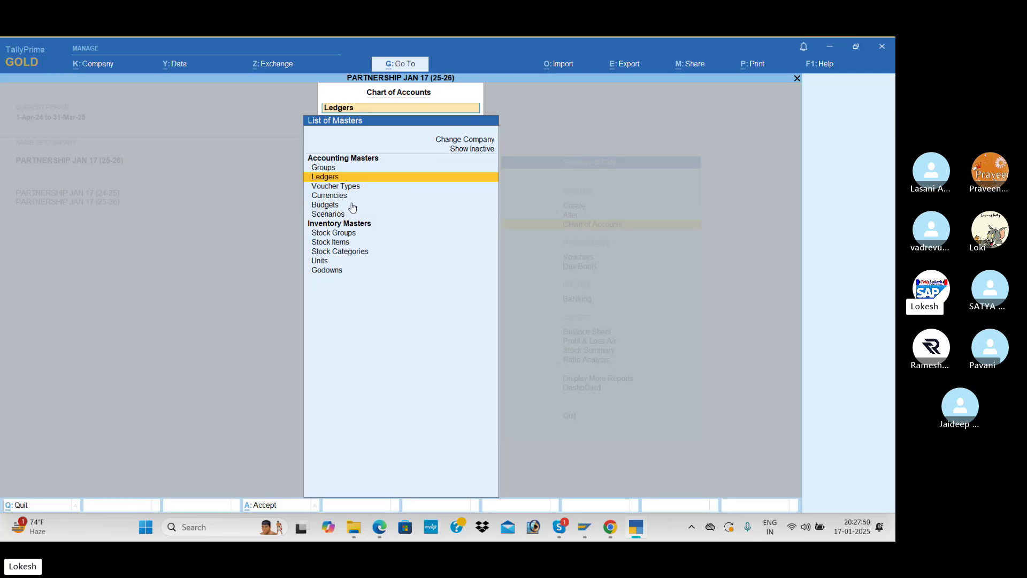
{"action": "key", "text": "Return"}
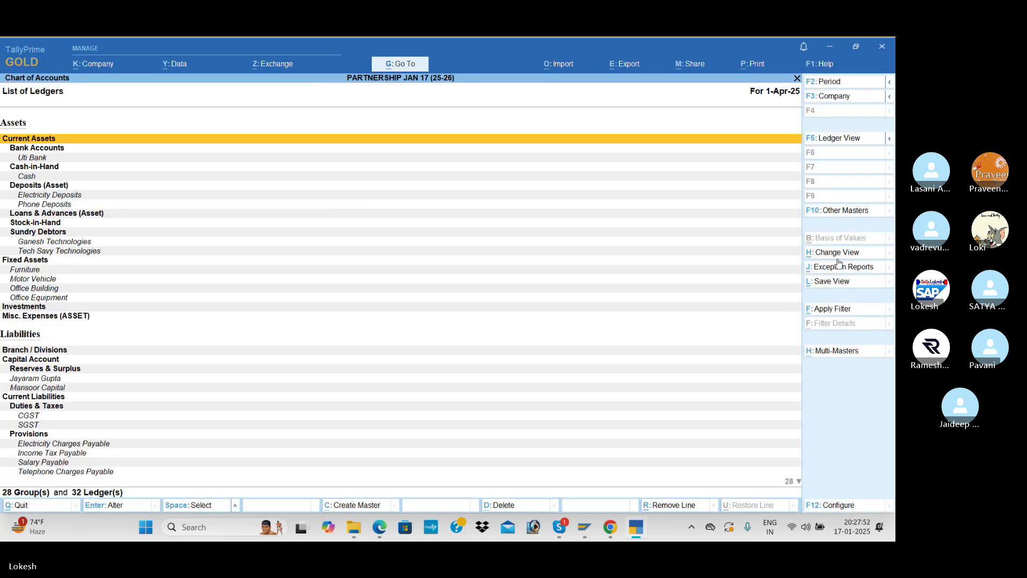
Zero the opening balances of all ledgers in PARTNERSHIP JAN 17 (25-26) with Multi Alter and reopen the ledgers to verify
{"action": "left_click", "coordinate": [833, 352]}
{"action": "key", "text": "Down"}
{"action": "key", "text": "Down"}
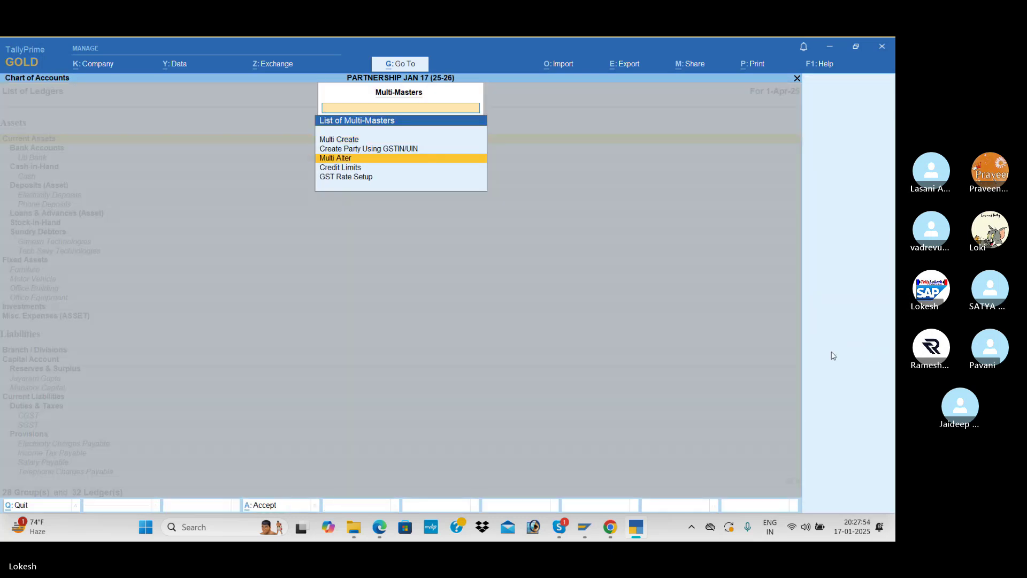
{"action": "key", "text": "Return"}
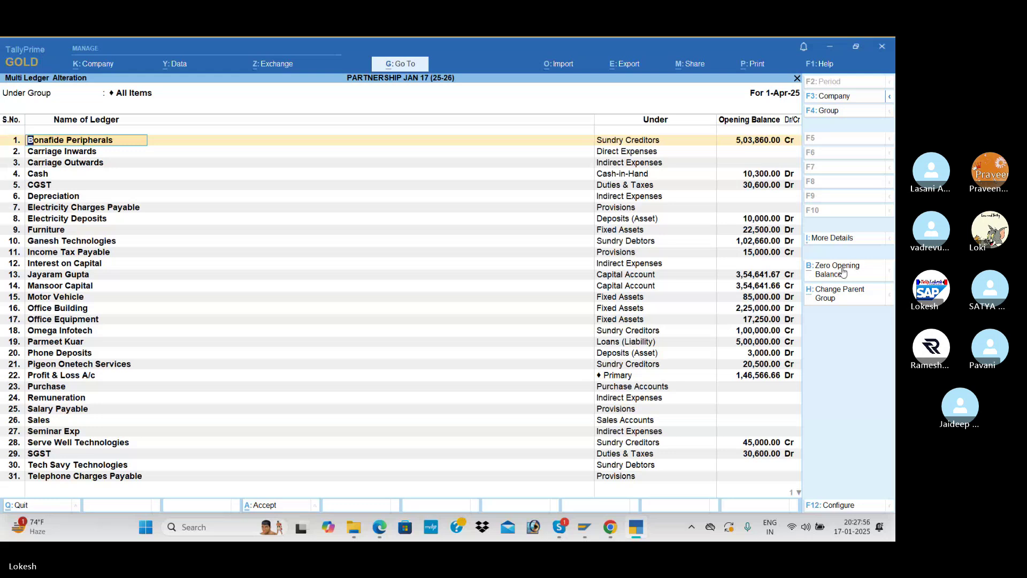
{"action": "key", "text": "F4"}
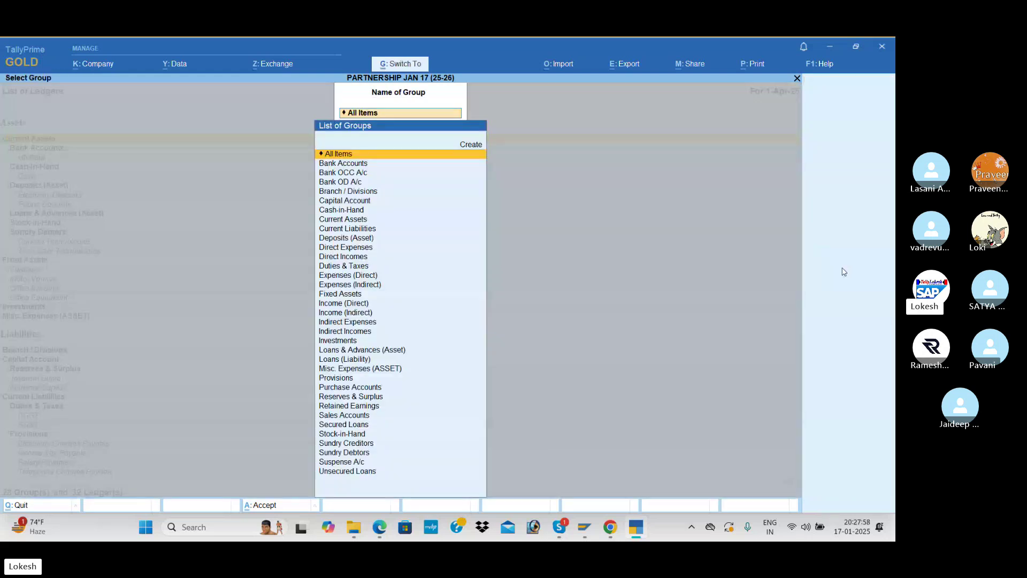
{"action": "key", "text": "Return"}
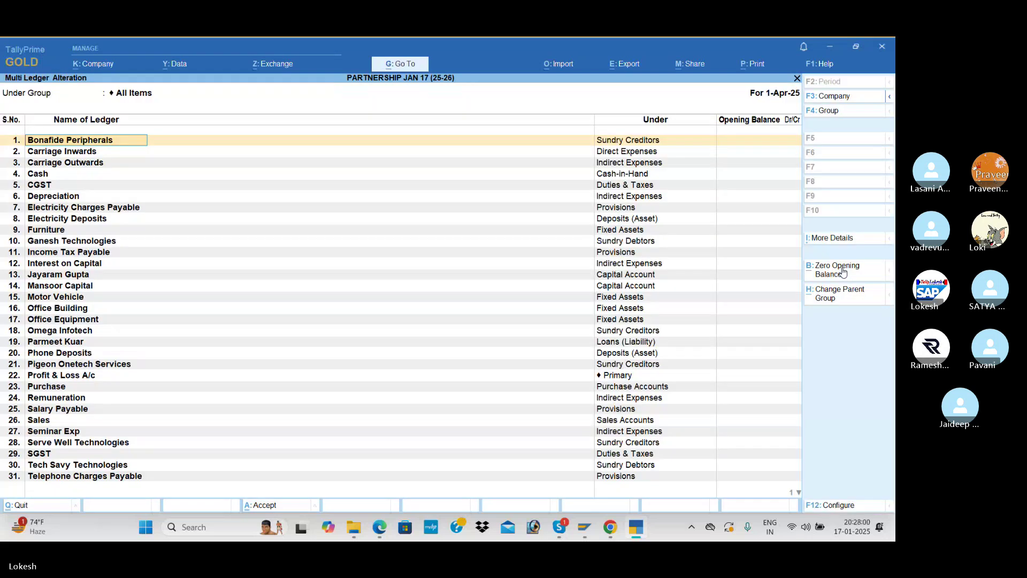
{"action": "key", "text": "F4"}
{"action": "key", "text": "Escape"}
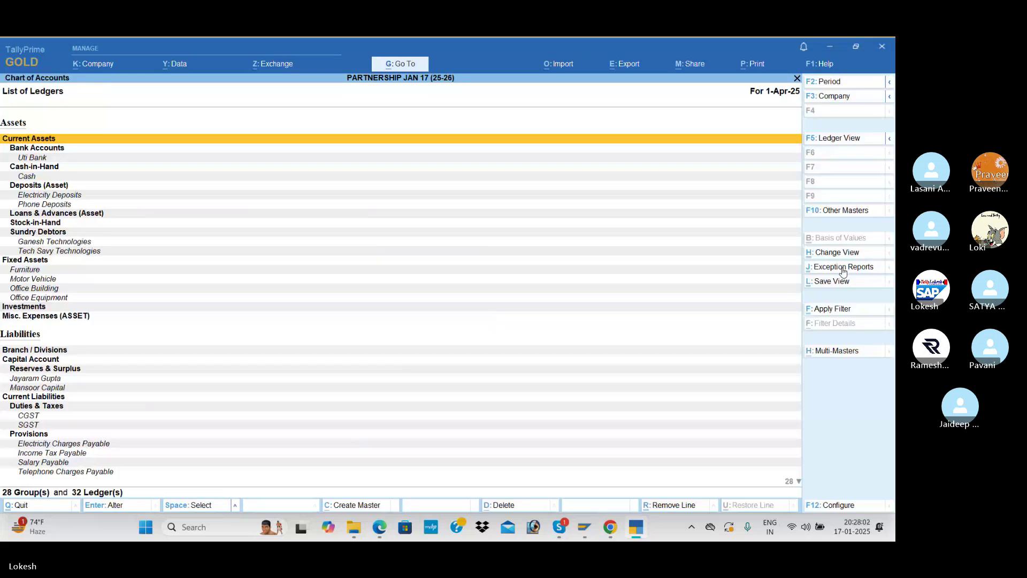
View the list of stock items of PARTNERSHIP JAN 17 (25-26) and return to the Gateway of Tally
{"action": "key", "text": "Escape"}
{"action": "key", "text": "Down"}
{"action": "key", "text": "Down"}
{"action": "key", "text": "Down"}
{"action": "key", "text": "Down"}
{"action": "key", "text": "Down"}
{"action": "key", "text": "Down"}
{"action": "key", "text": "Return"}
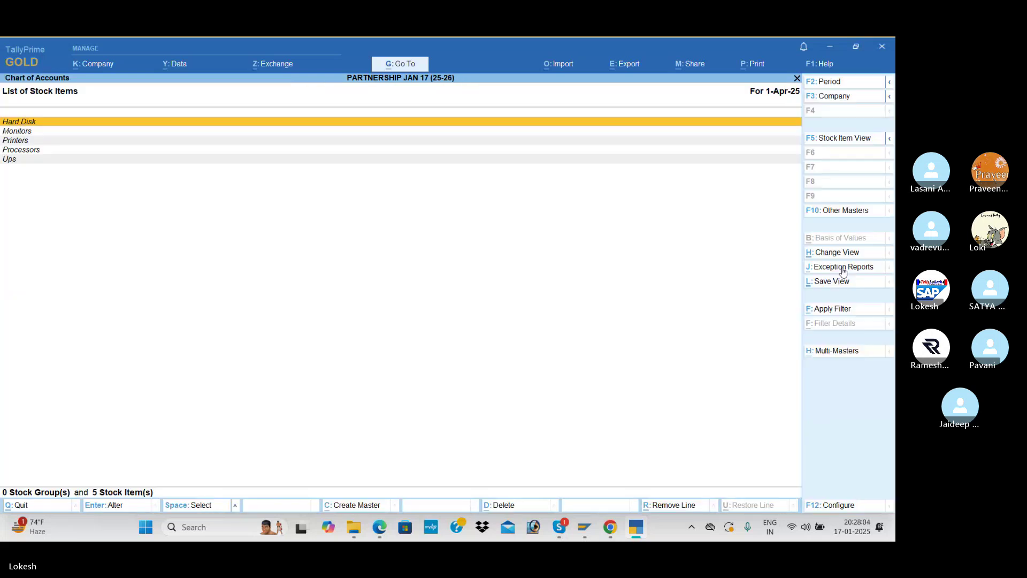
{"action": "key", "text": "Escape"}
{"action": "key", "text": "Escape"}
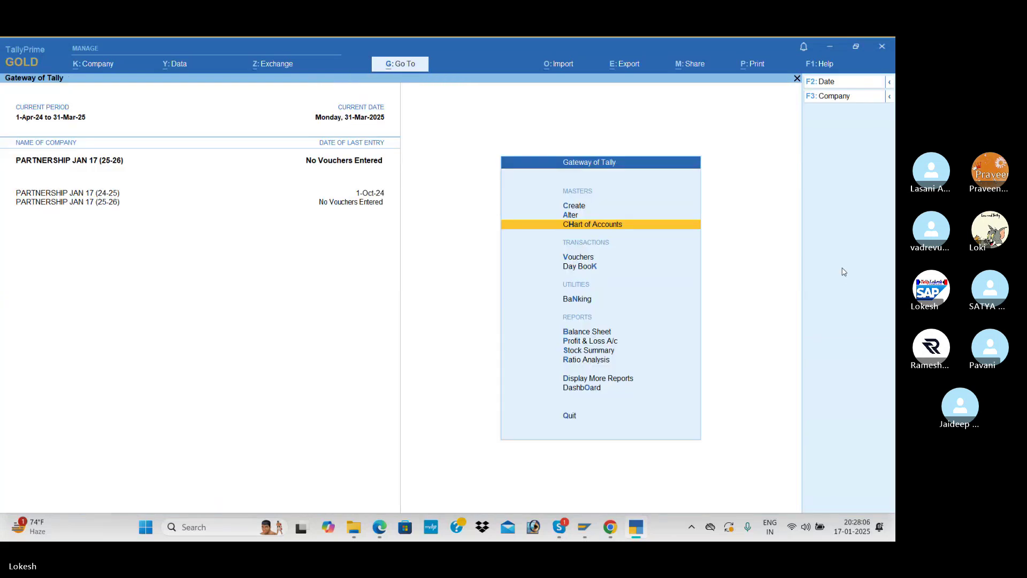
Examine the detailed balance sheet of PARTNERSHIP JAN 17 (25-26) after the ledger opening balances are cleared
{"action": "key", "text": "c"}
{"action": "key", "text": "Escape"}
{"action": "key", "text": "Down"}
{"action": "key", "text": "Down"}
{"action": "key", "text": "Down"}
{"action": "key", "text": "Down"}
{"action": "key", "text": "Down"}
{"action": "key", "text": "Down"}
{"action": "key", "text": "Return"}
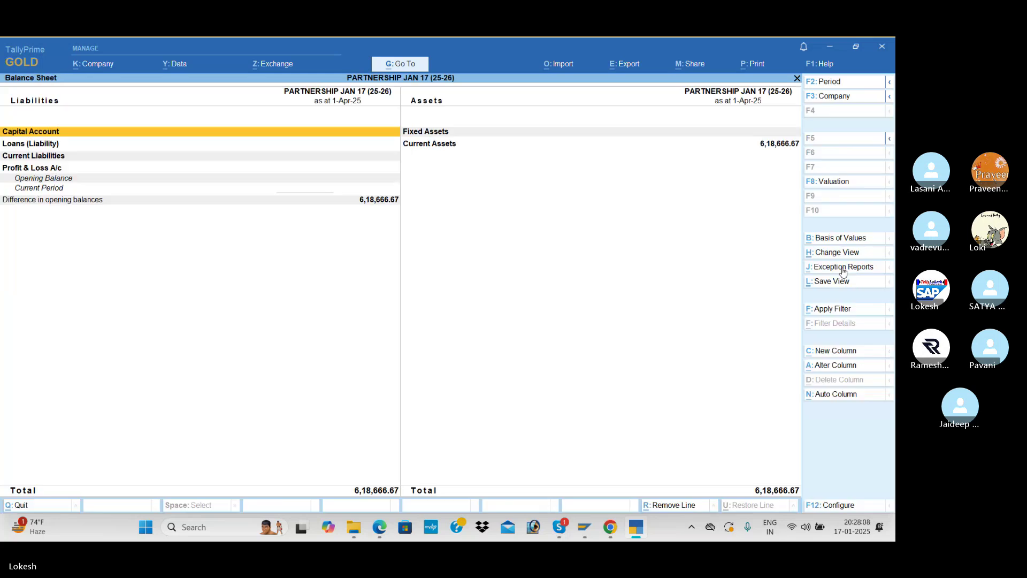
{"action": "key", "text": "alt+F5"}
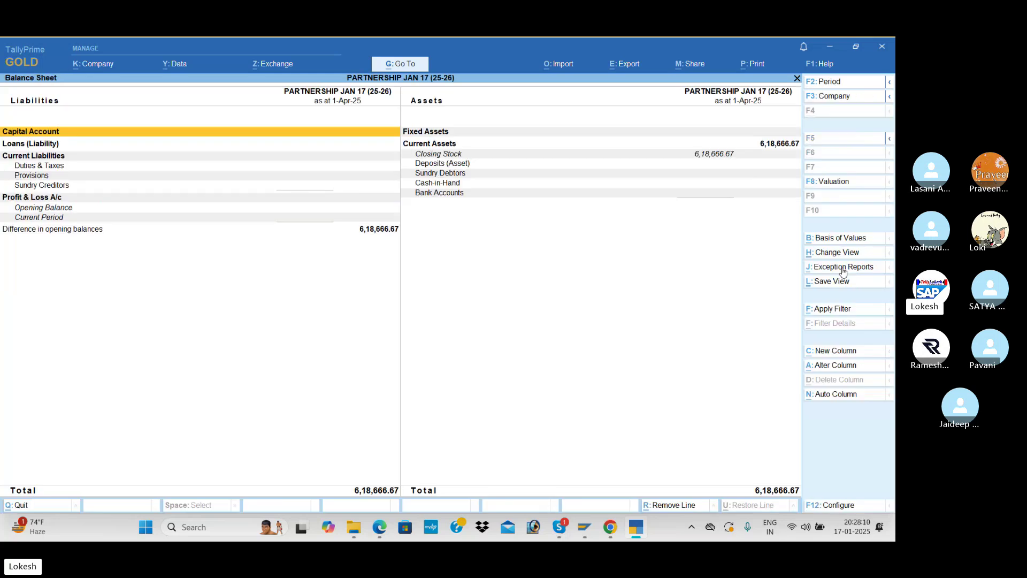
Inspect the stock items behind Closing Stock in the balance sheet and return to the Gateway of Tally
{"action": "key", "text": "Right"}
{"action": "key", "text": "Down"}
{"action": "key", "text": "Down"}
{"action": "key", "text": "Return"}
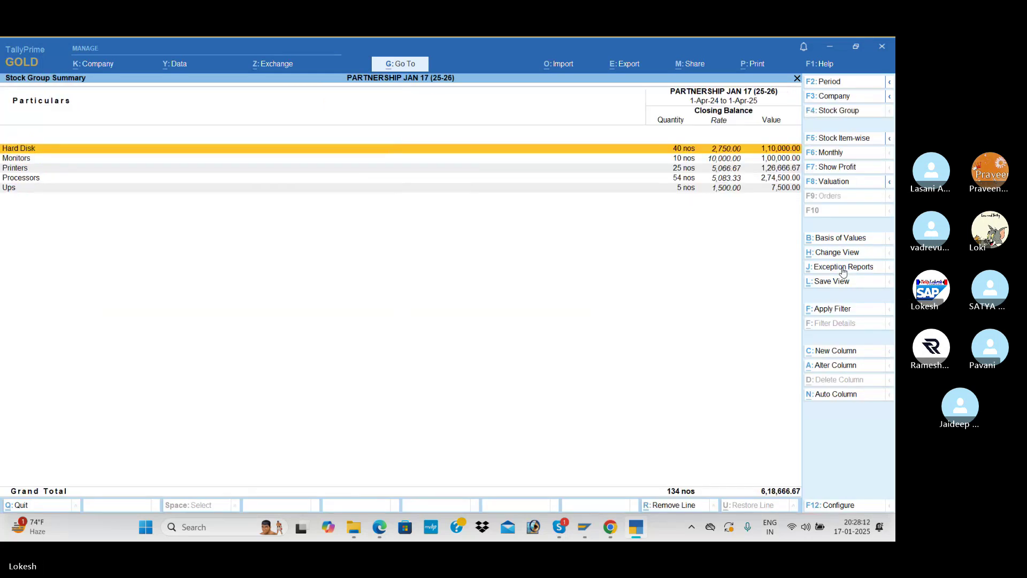
{"action": "key", "text": "Escape"}
{"action": "key", "text": "Escape"}
{"action": "key", "text": "Escape"}
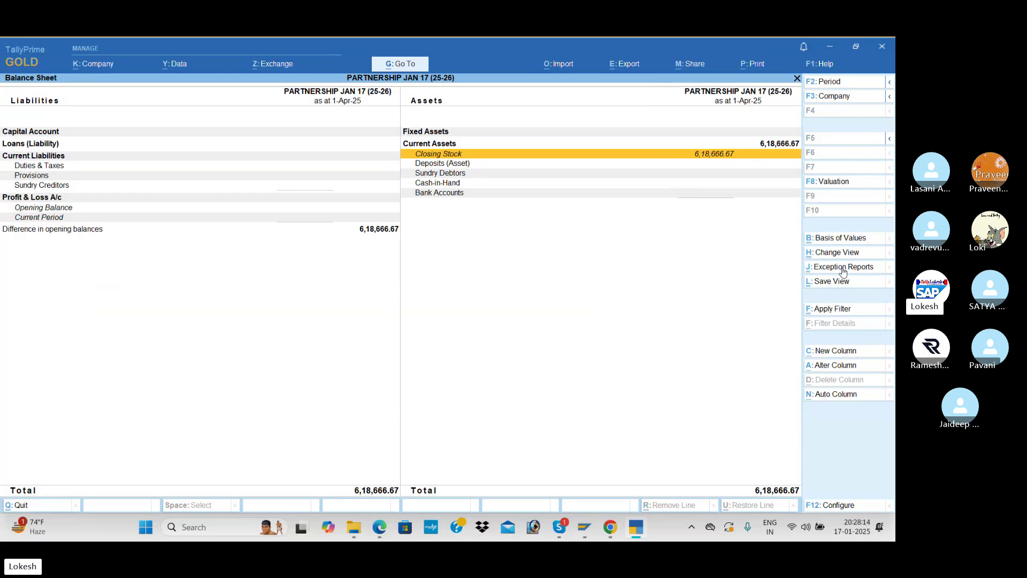
{"action": "key", "text": "Escape"}
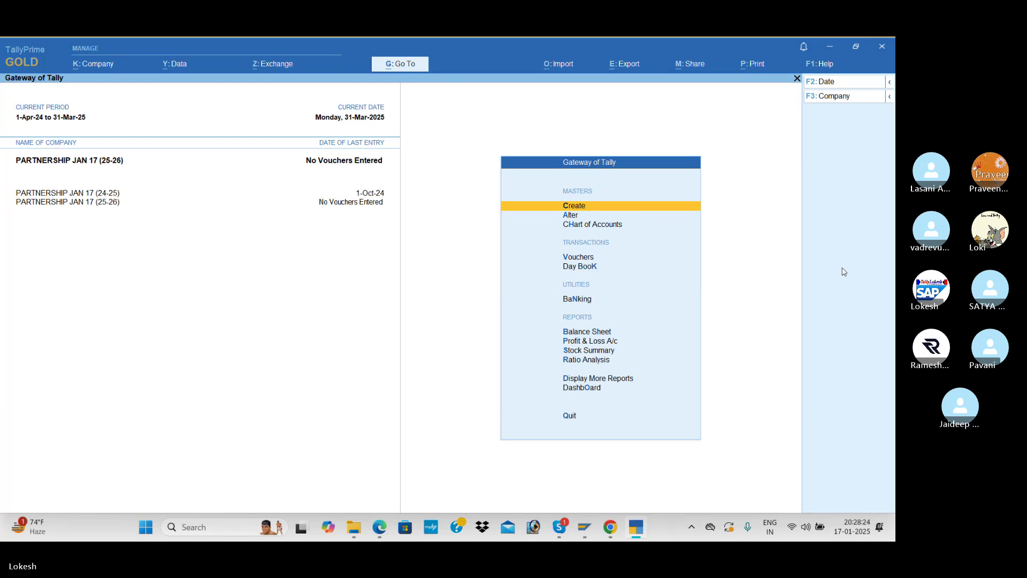
Switch from TallyPrime to another open application window
{"action": "key", "text": "alt+Tab"}
{"action": "key", "text": "alt+Tab"}
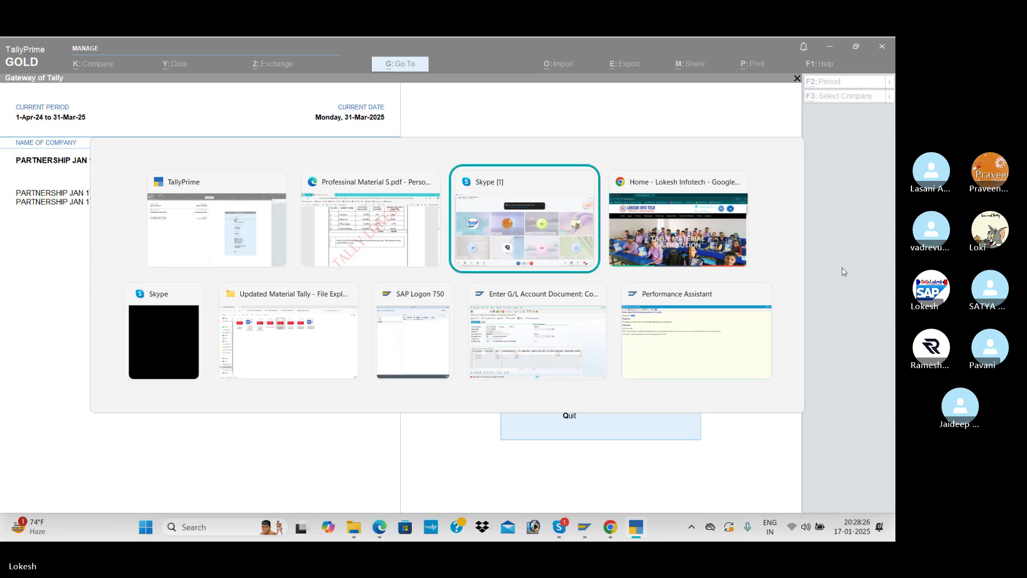